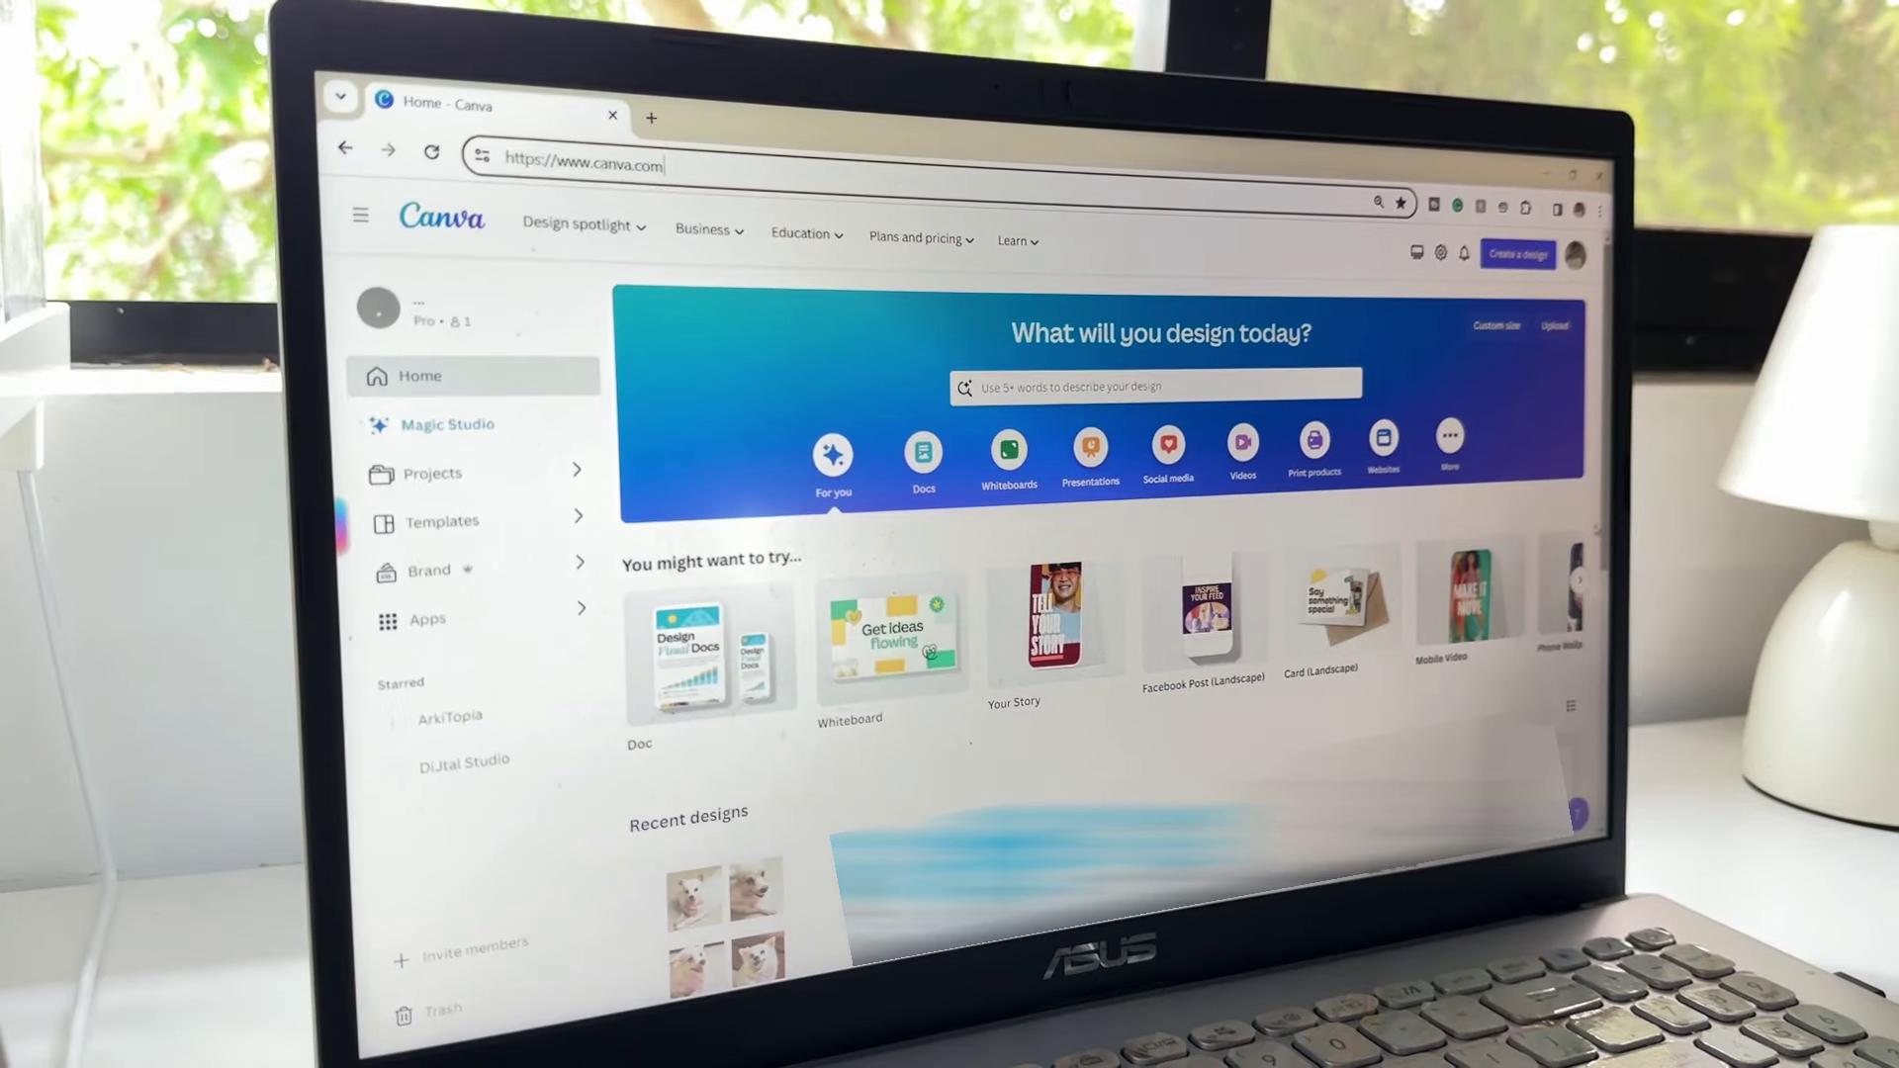
Create a new custom-size design 1920 px wide and 1080 px high.
click(1518, 254)
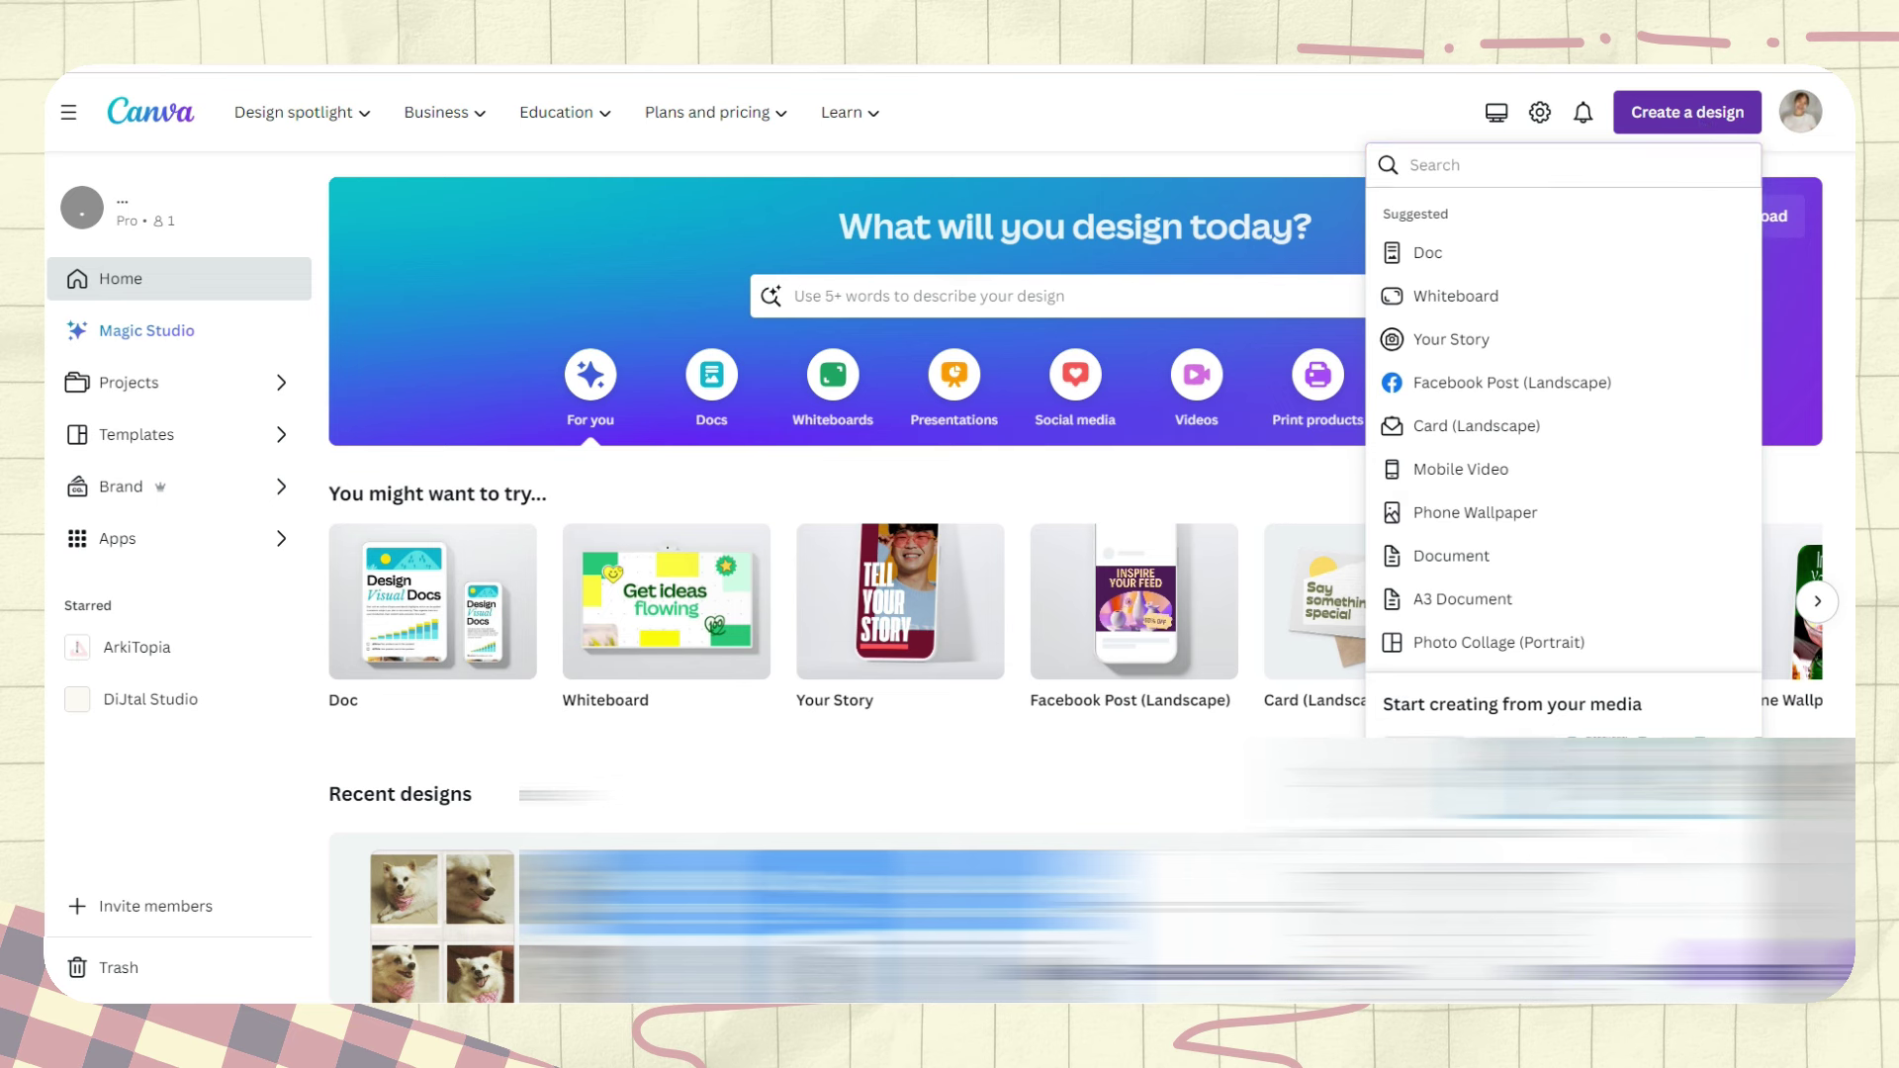
click(1458, 829)
text(20)
key(Tab)
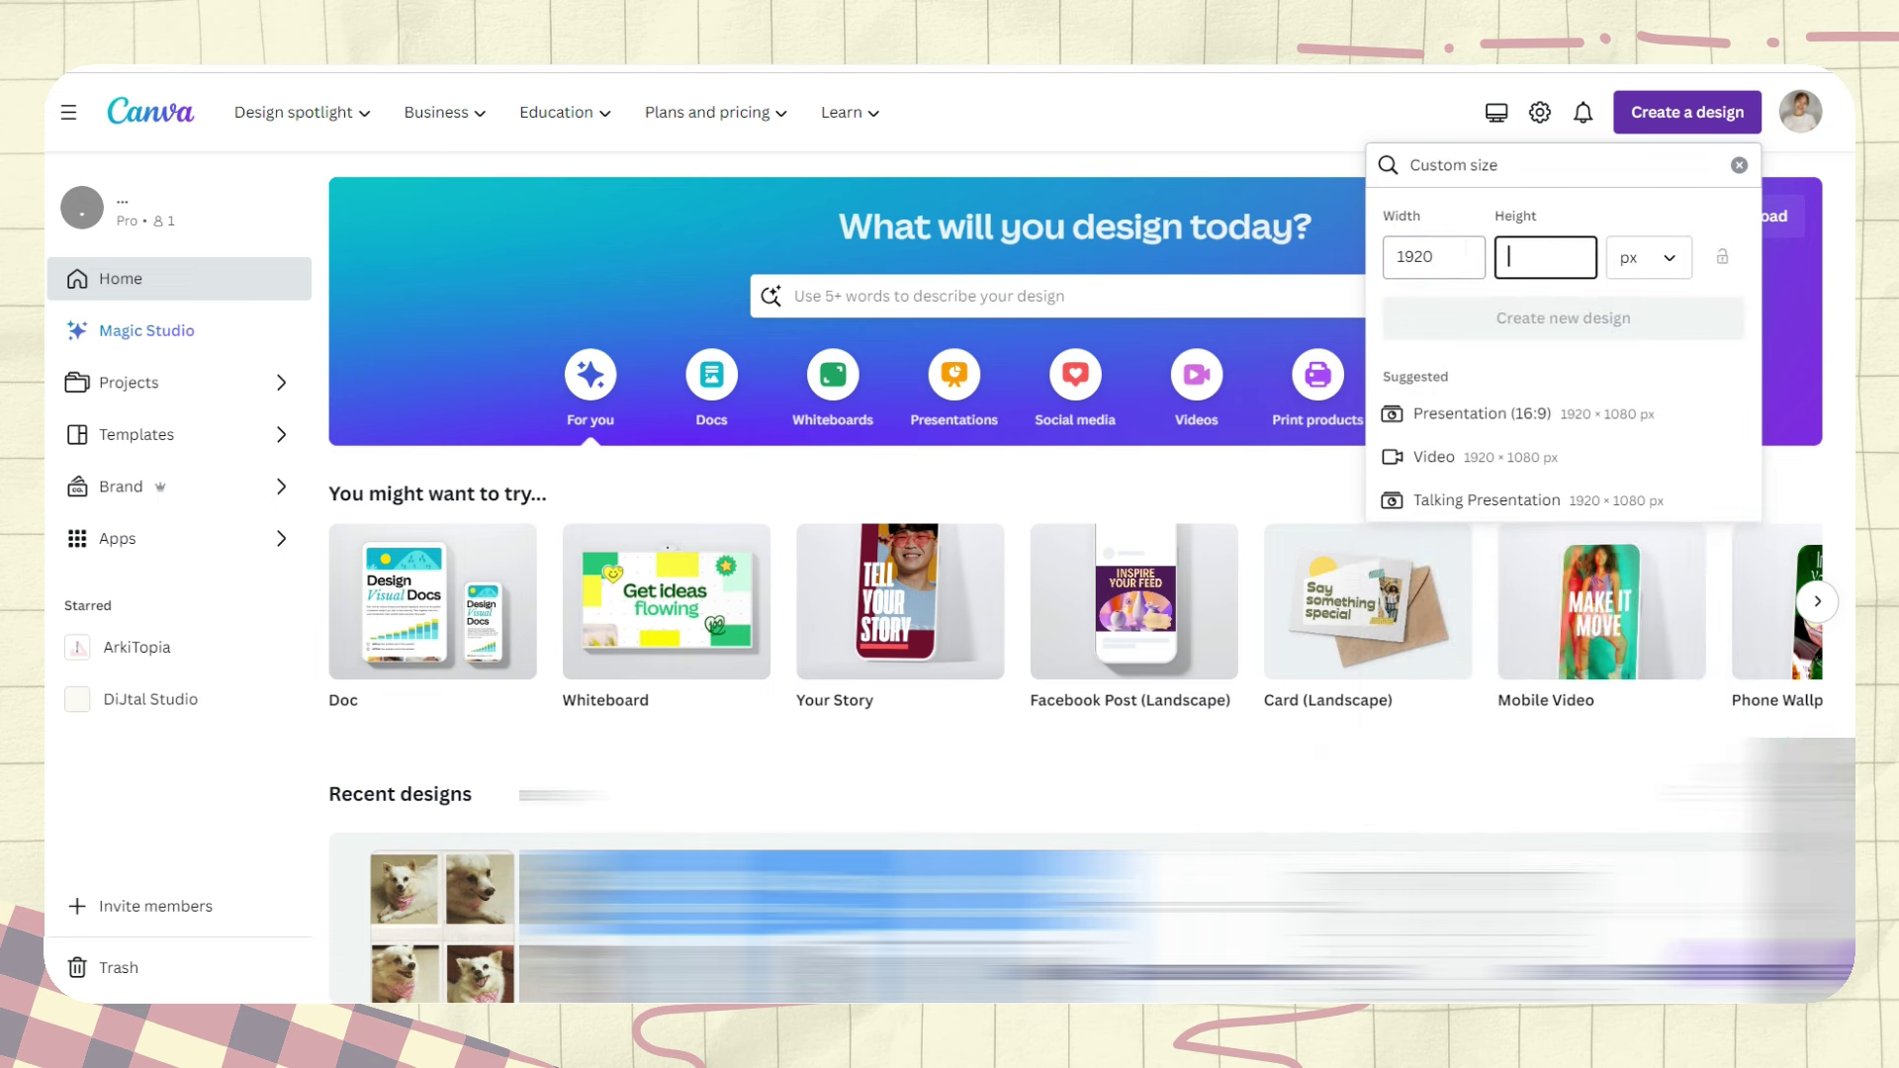
text(1080)
key(Return)
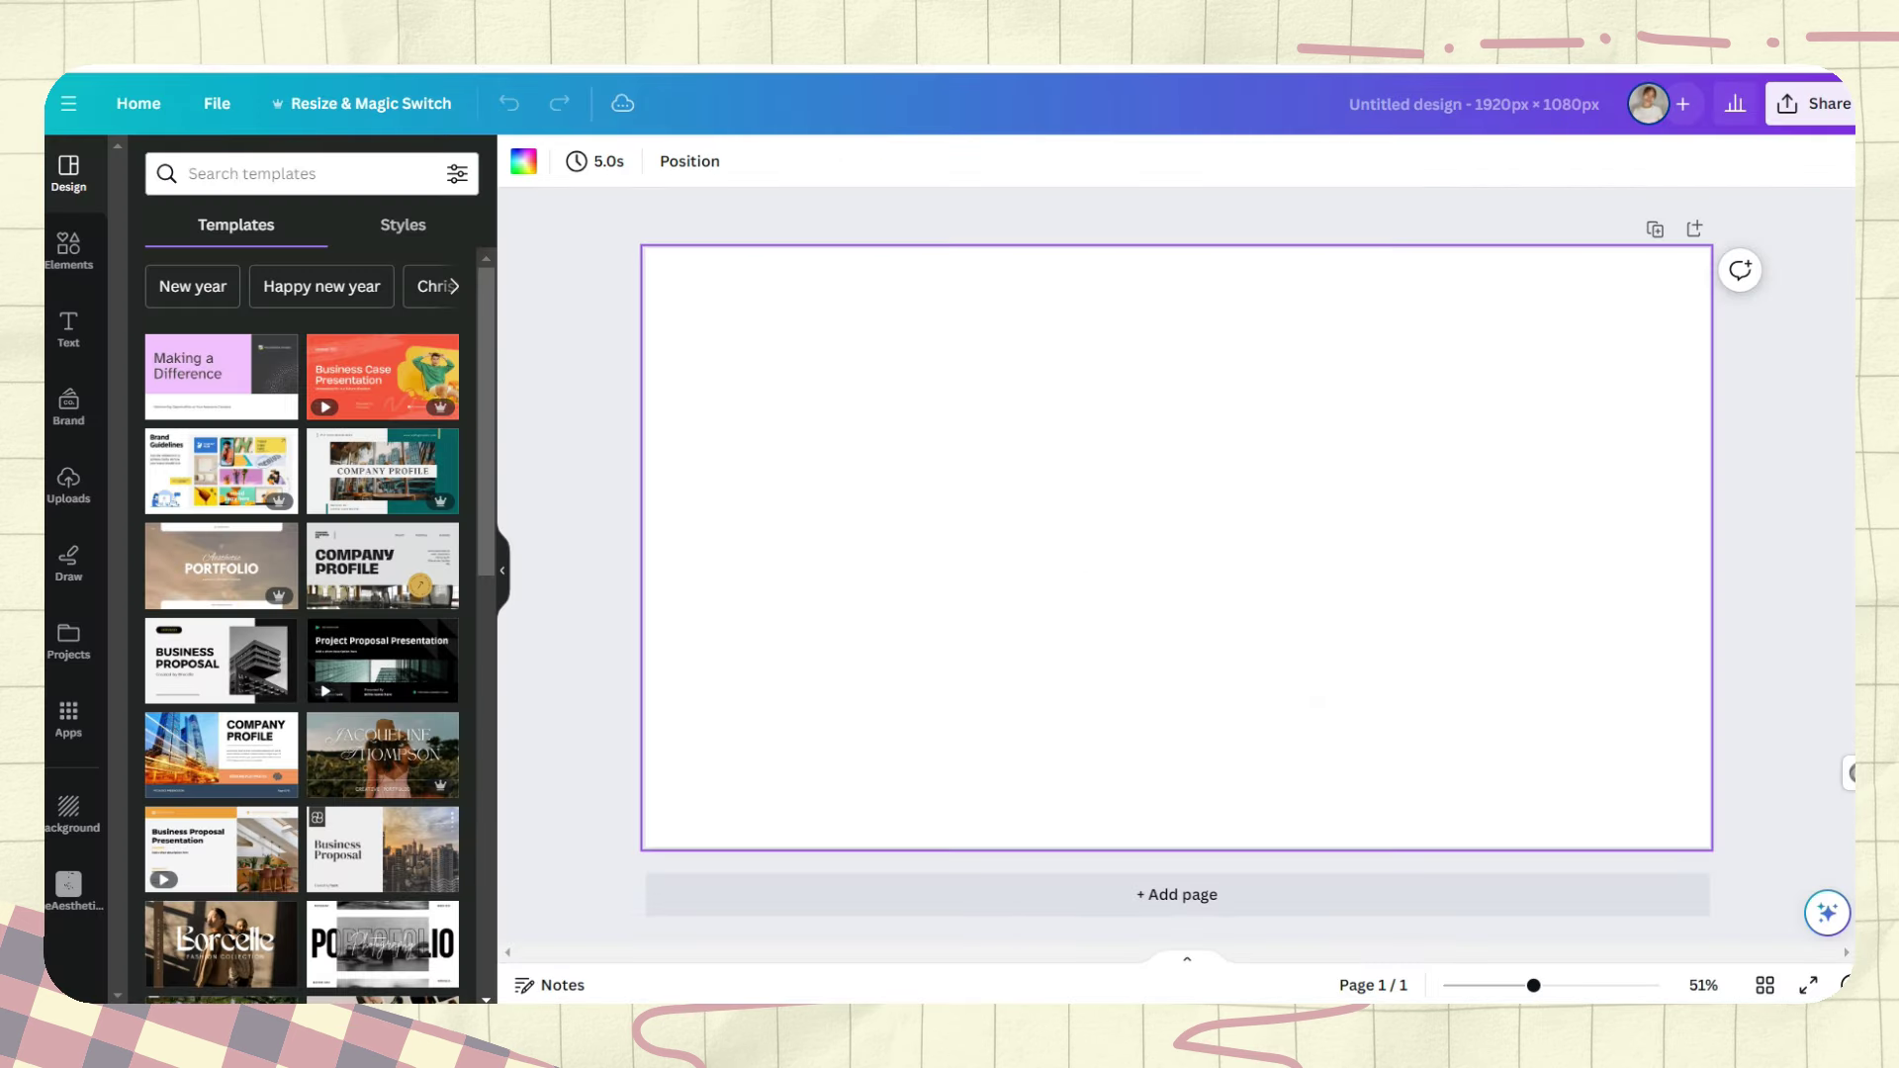
Search the templates for laptop wallpaper.
text(laptop)
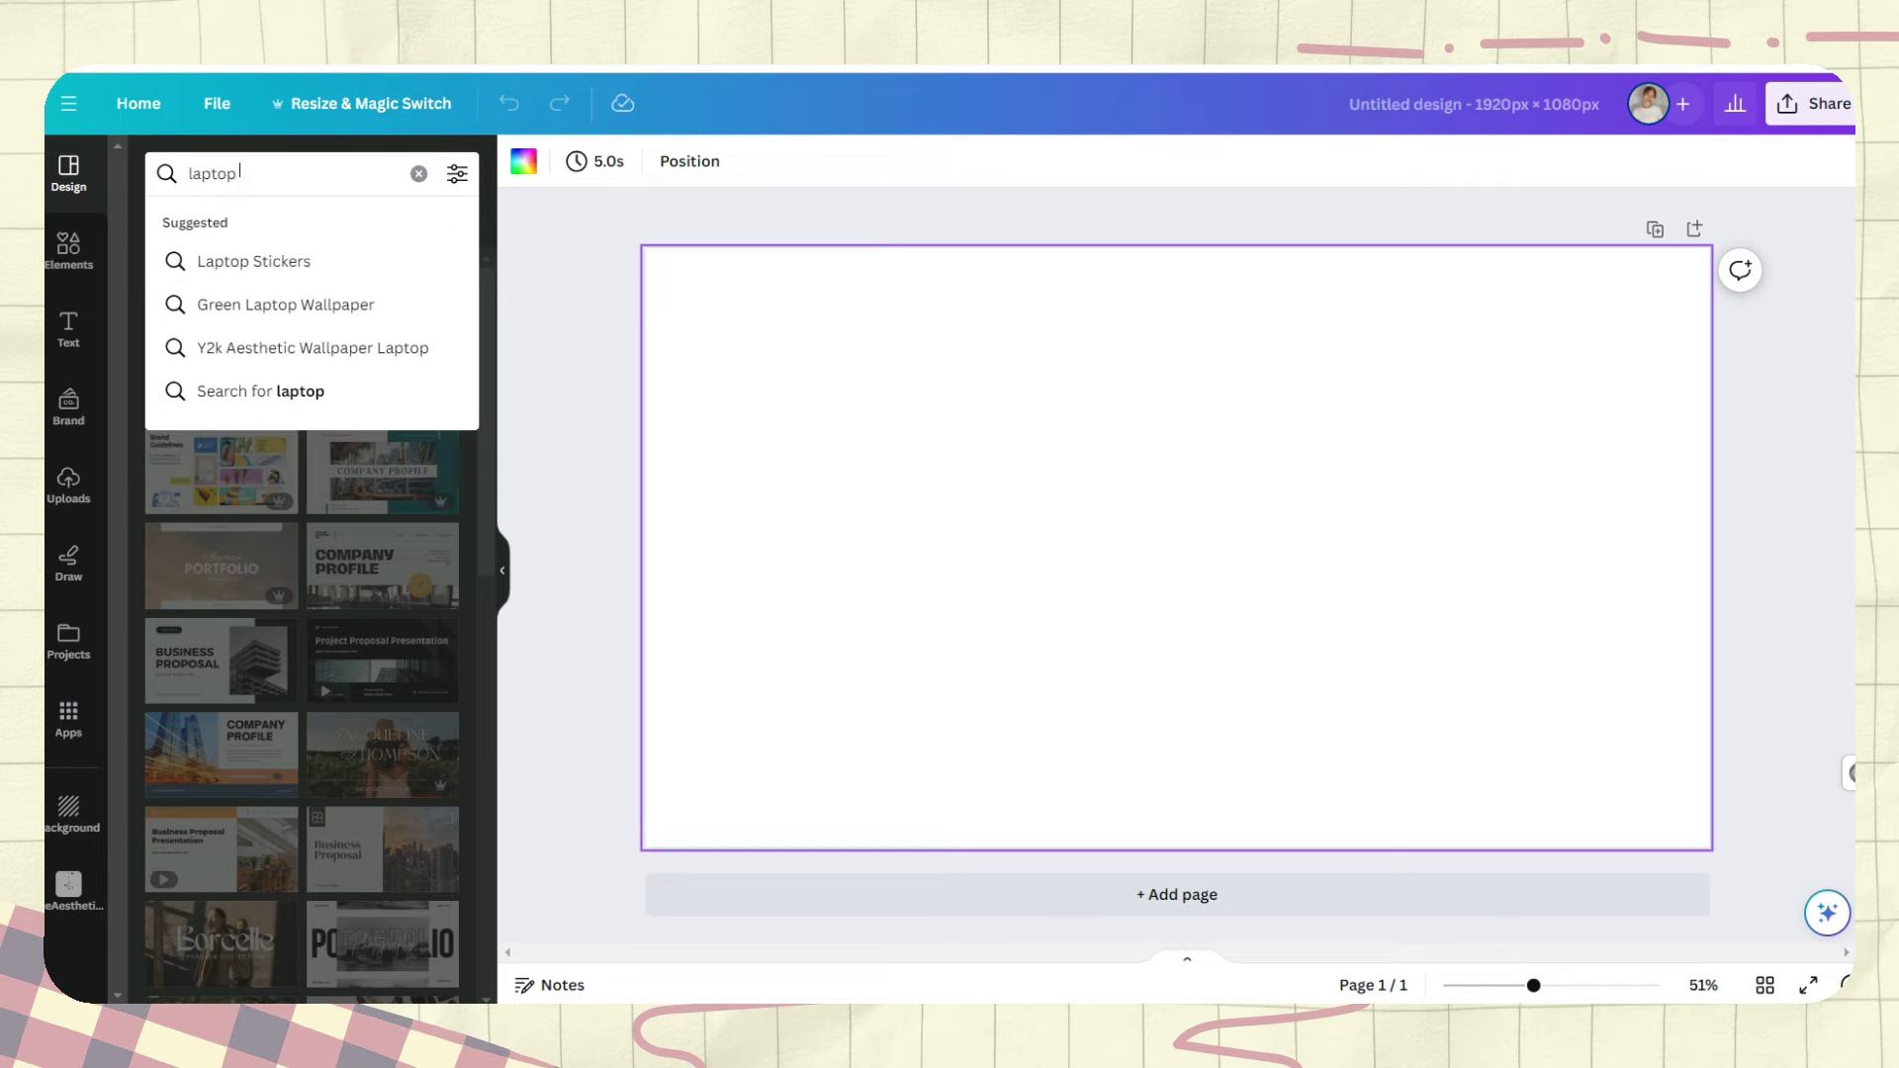
text( wallpaper)
key(Return)
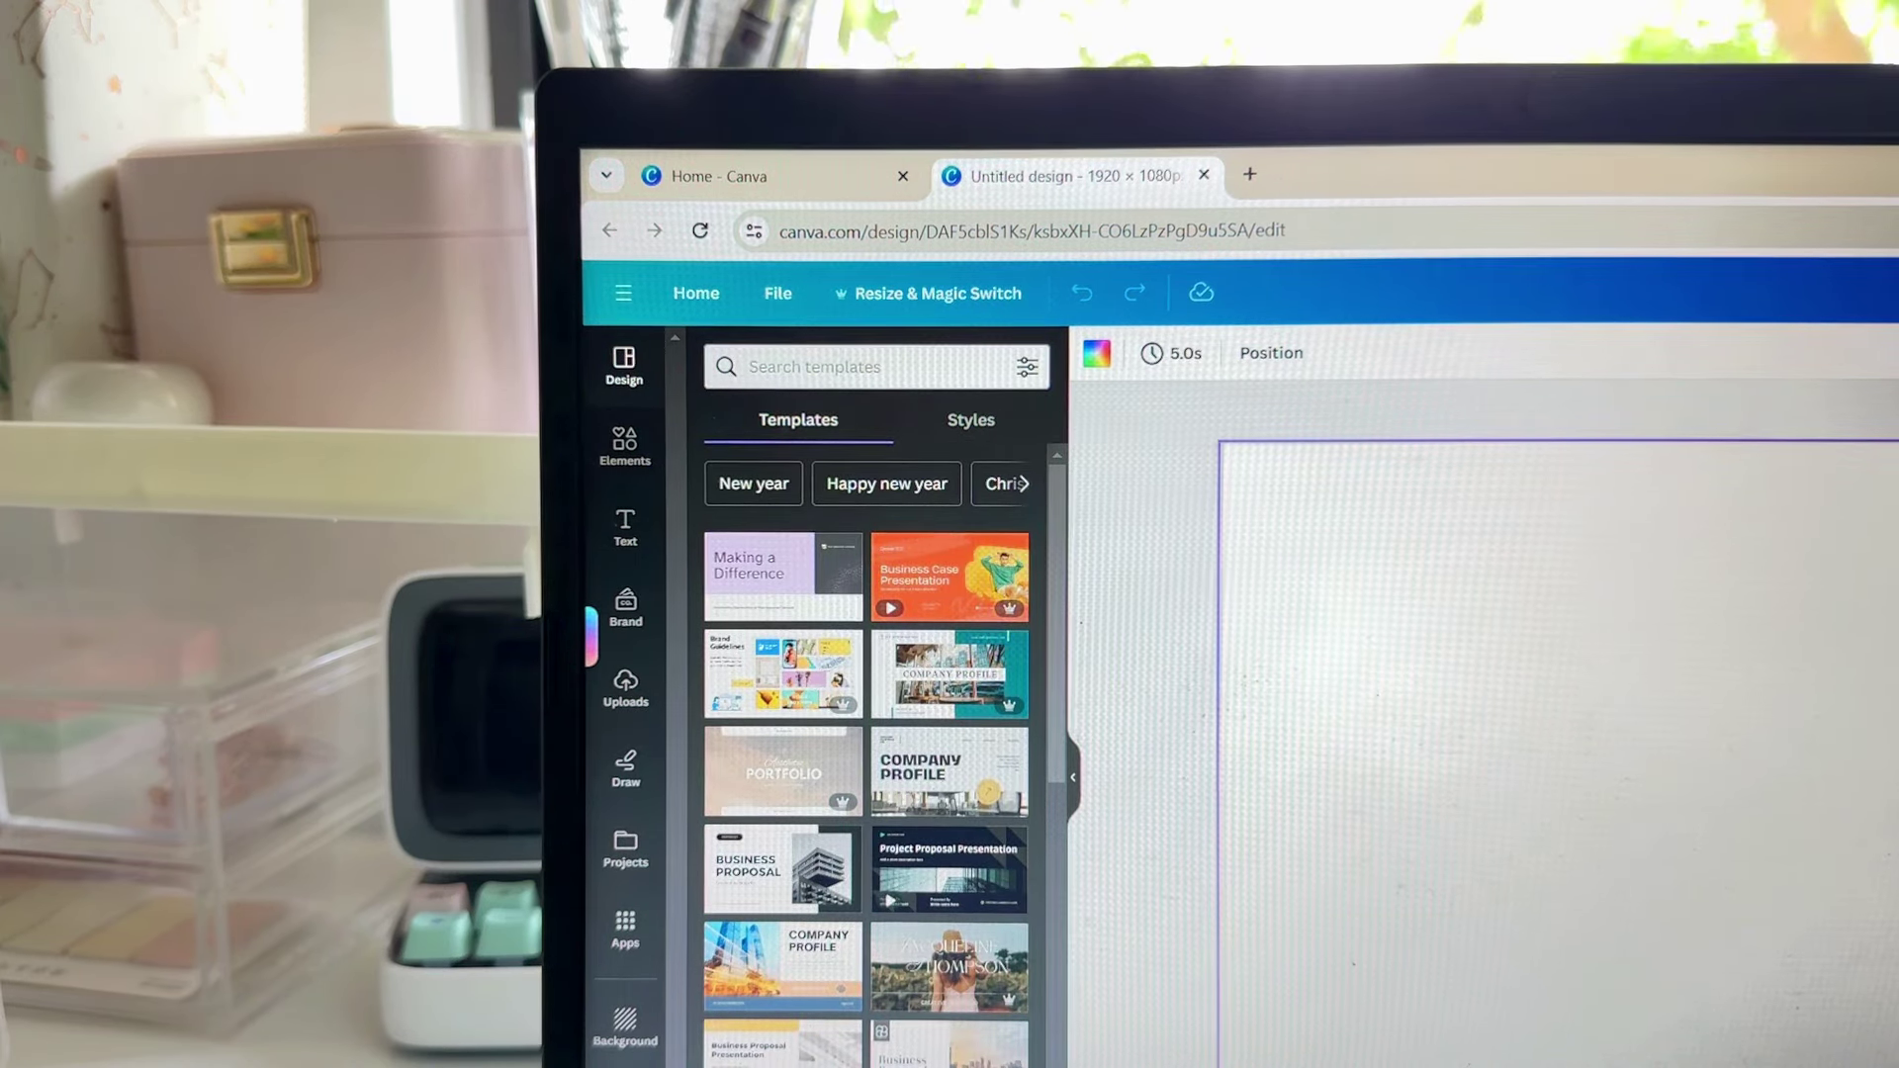
Open Pinterest in a new browser tab and search for 2024 pink and white calendar.
key(ctrl+t)
text(pinte)
key(Return)
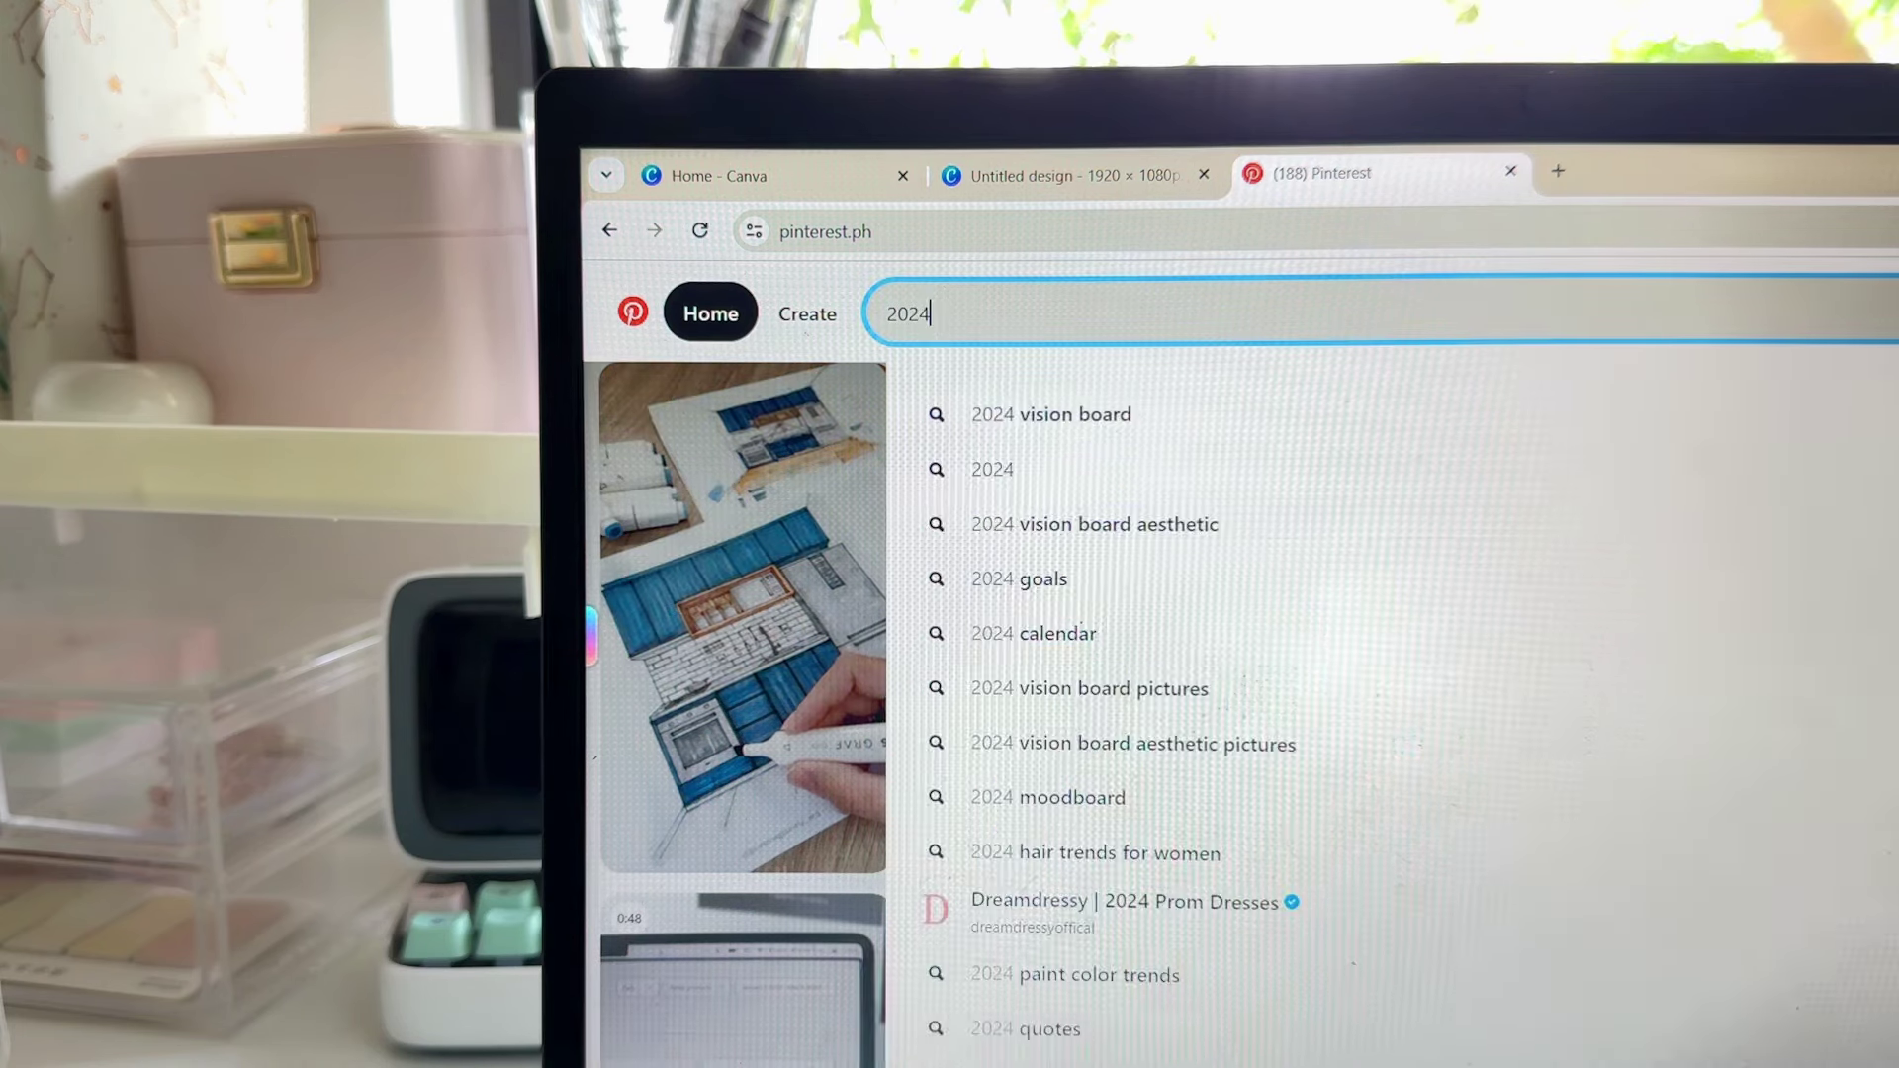
text(pink and white calendar)
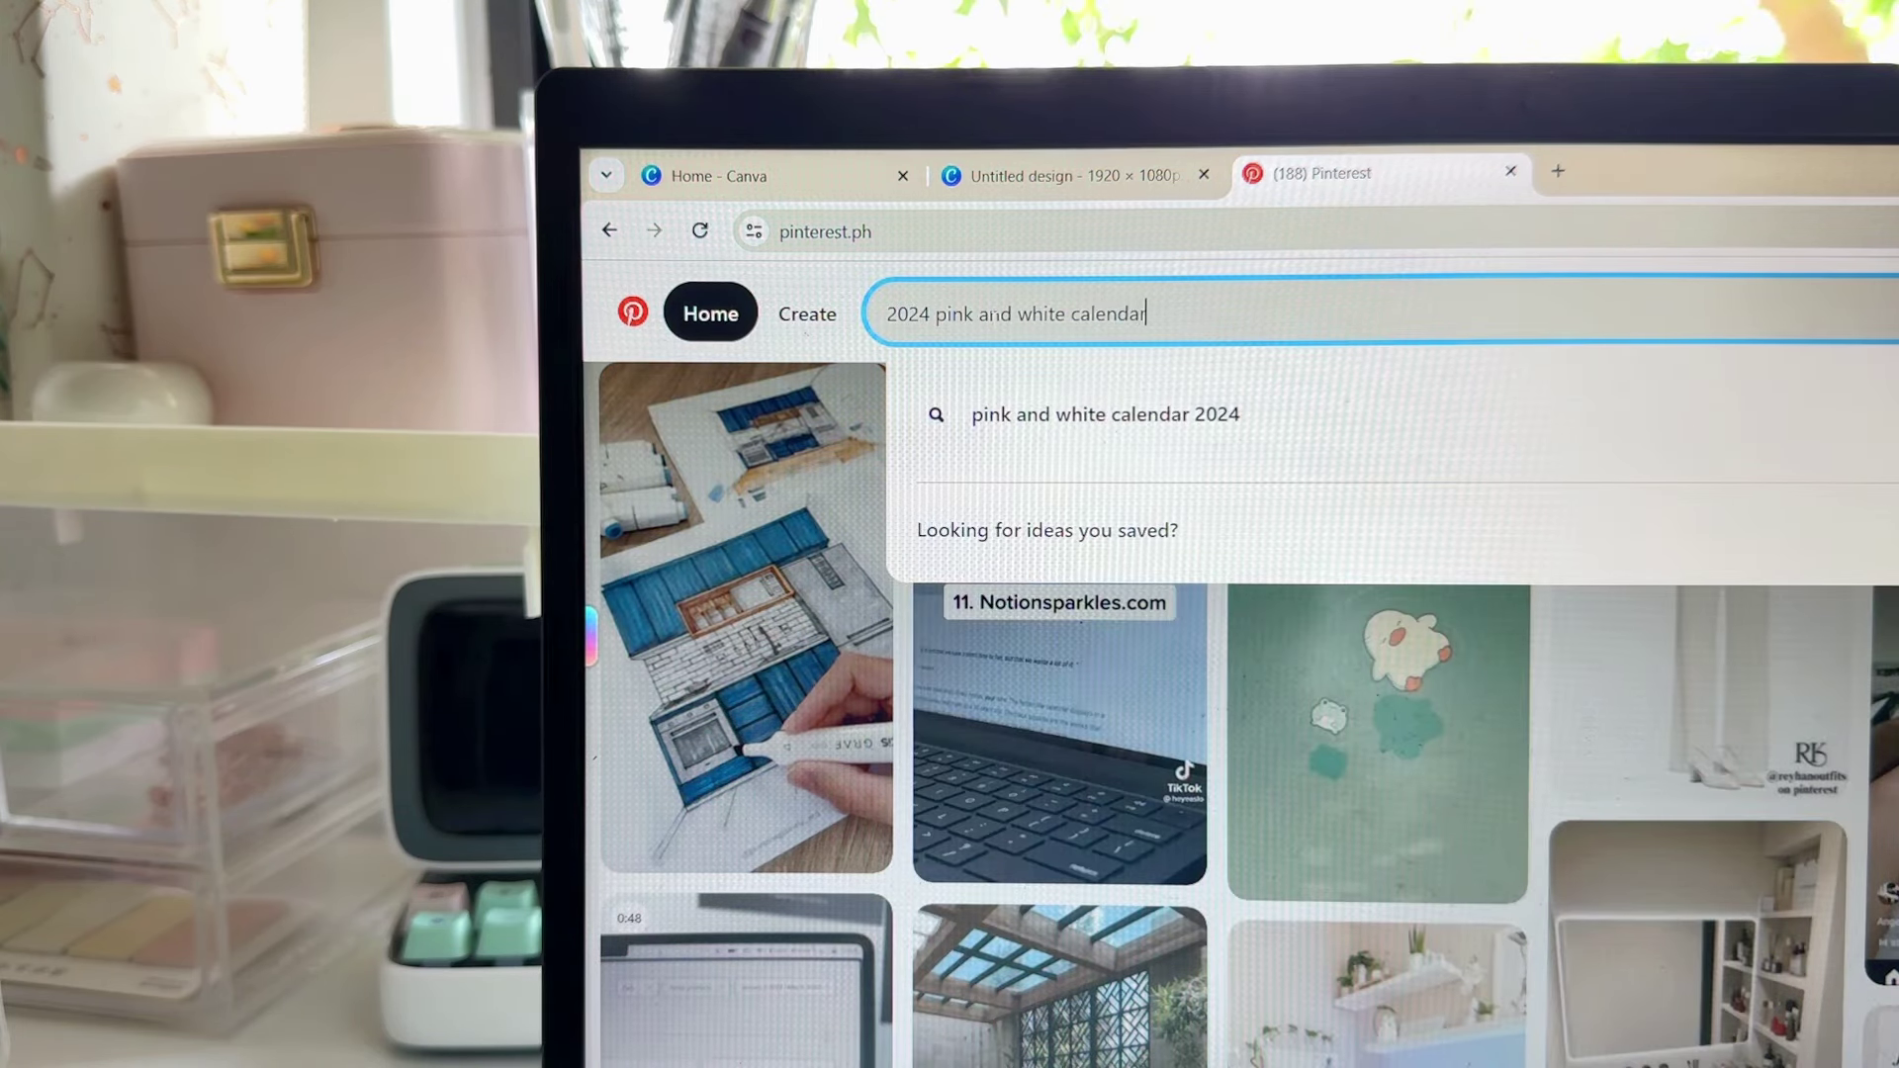
key(Return)
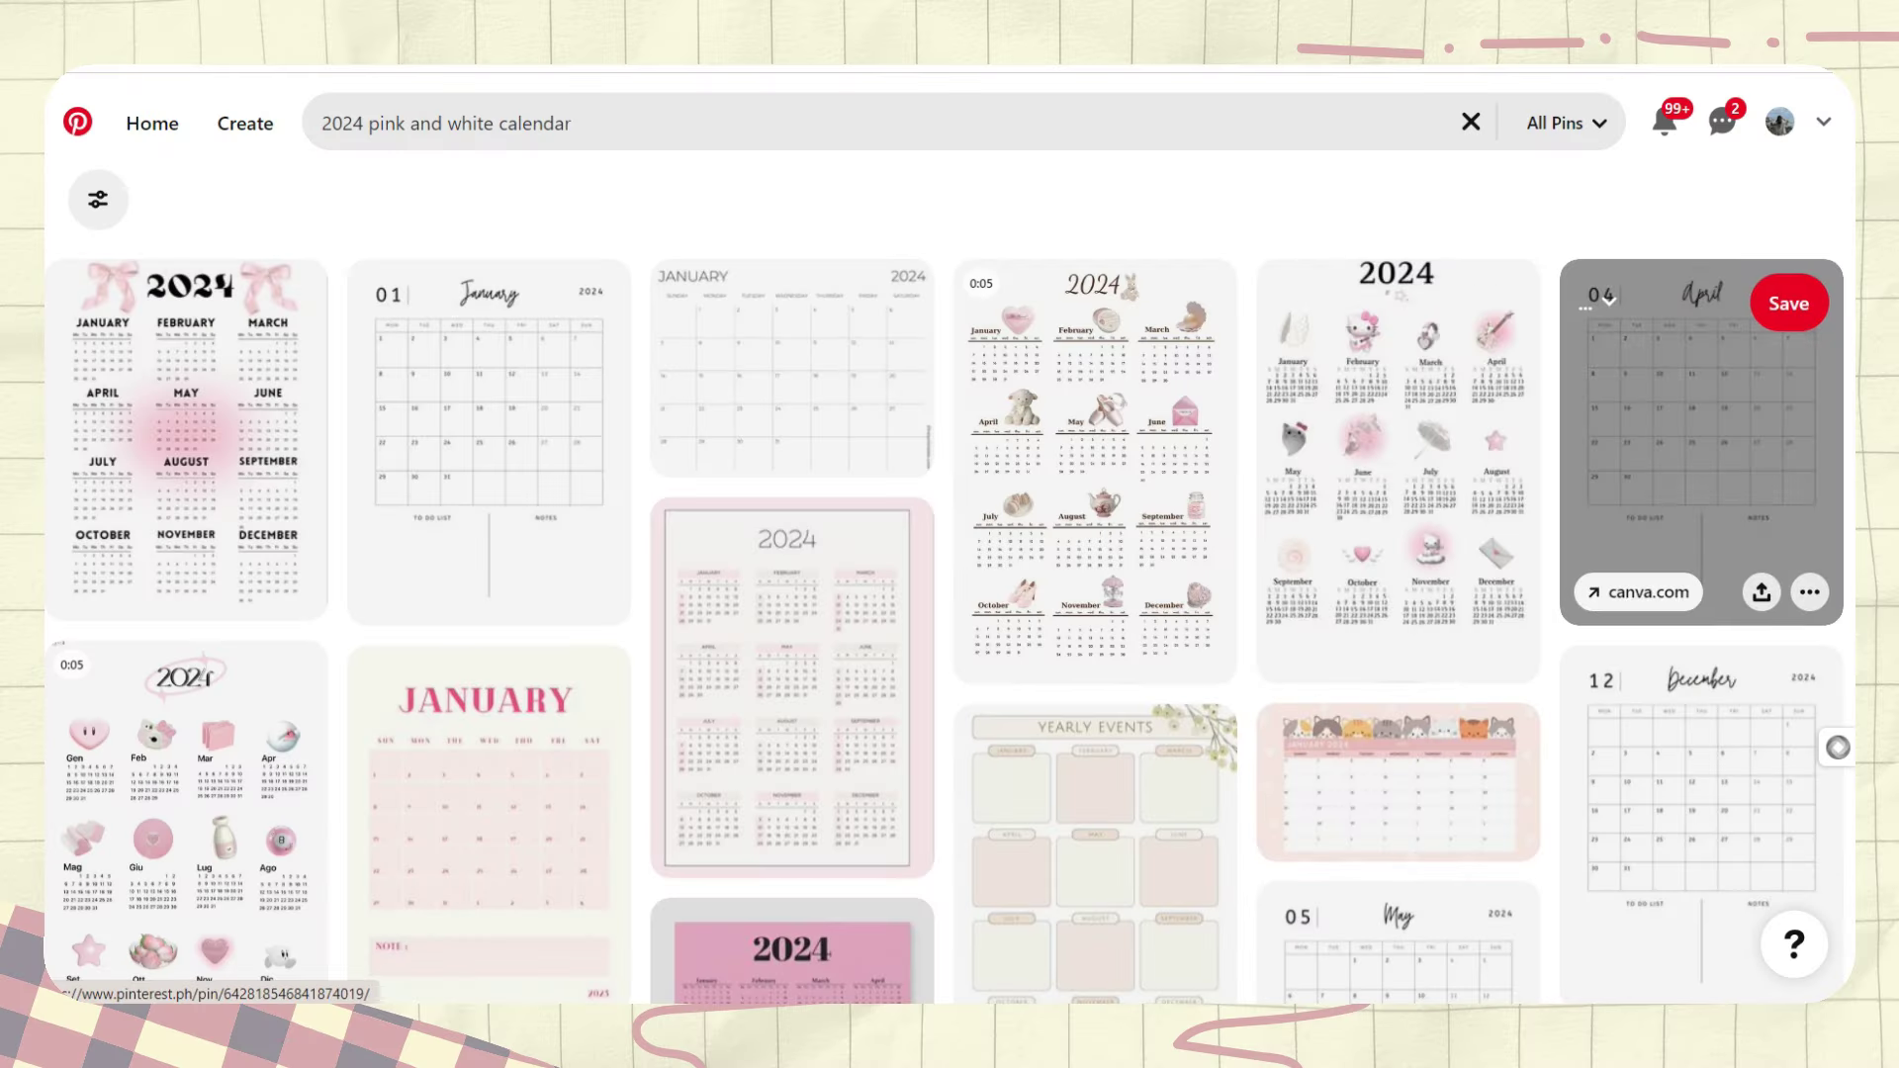
Browse the calendar pins, open a 2024 aesthetic calendar poster and examine the related calendar designs for inspiration.
scroll(188, 565, down, 3)
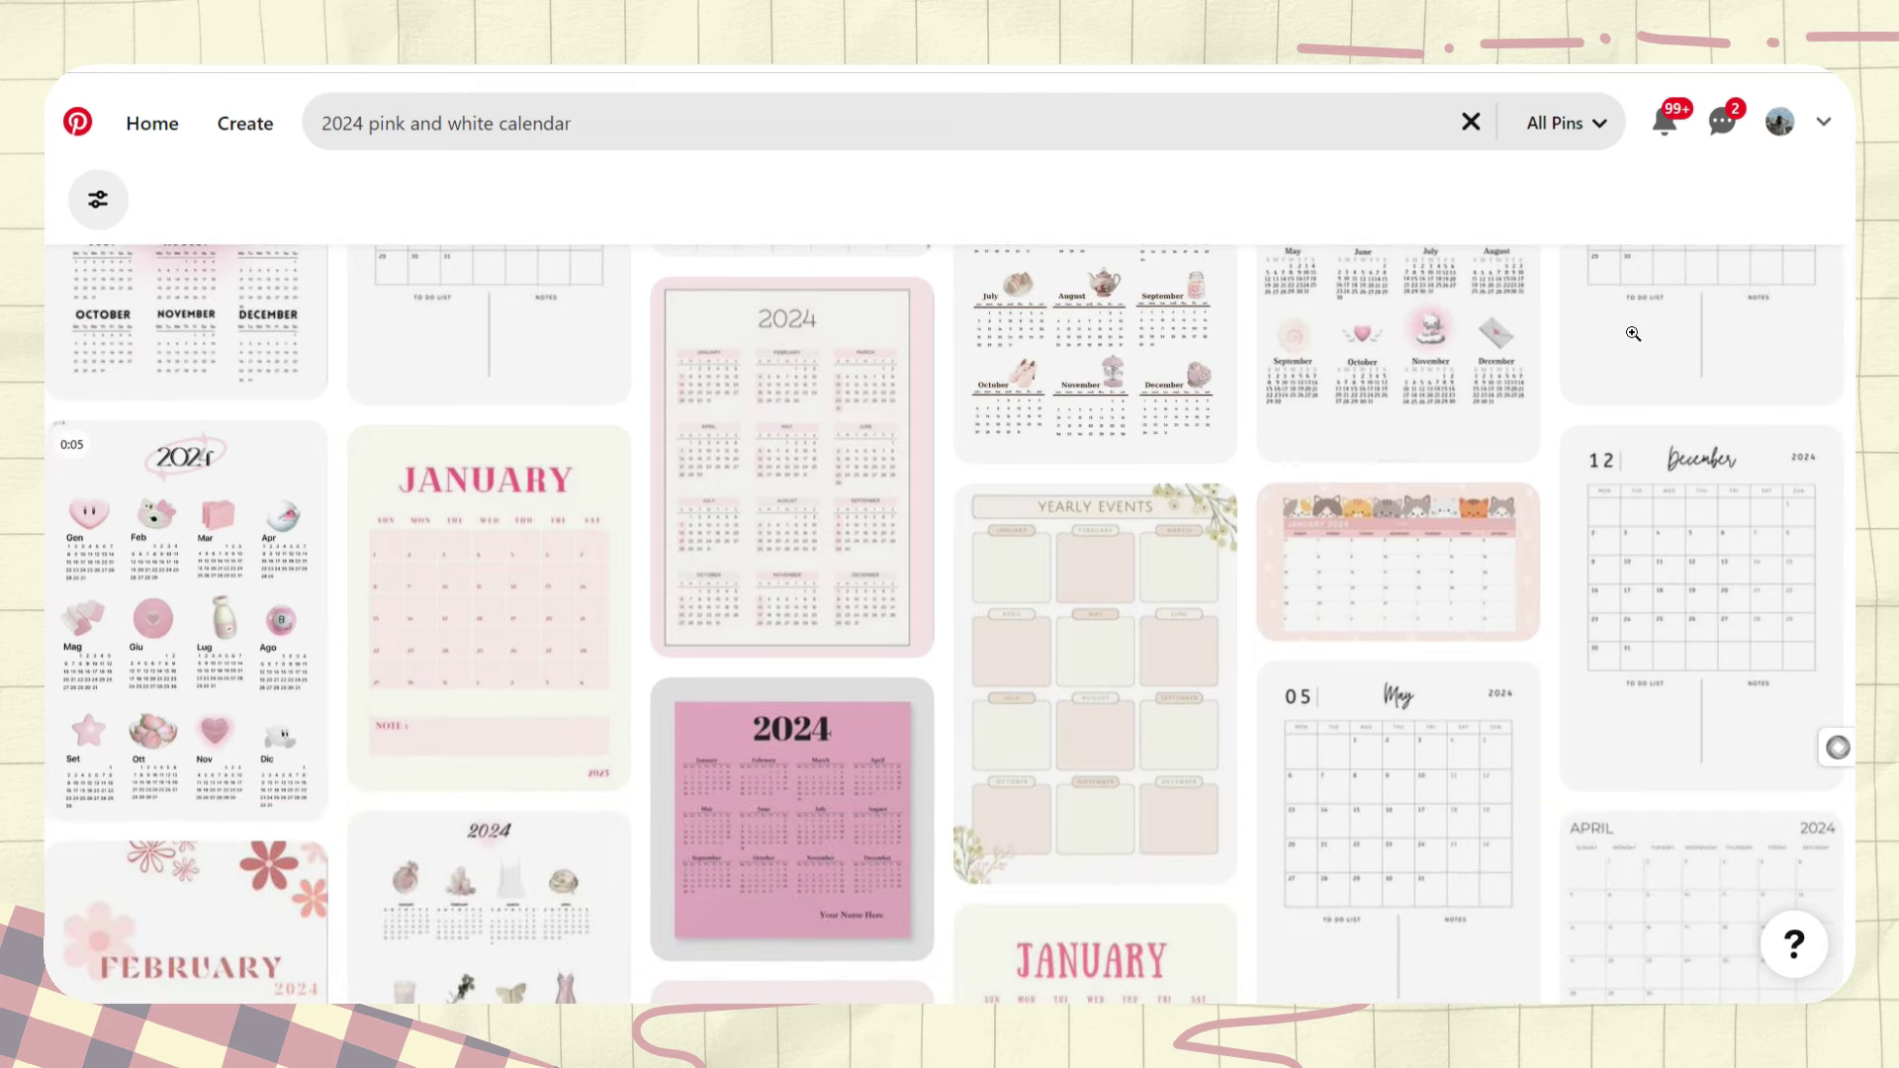
click(188, 564)
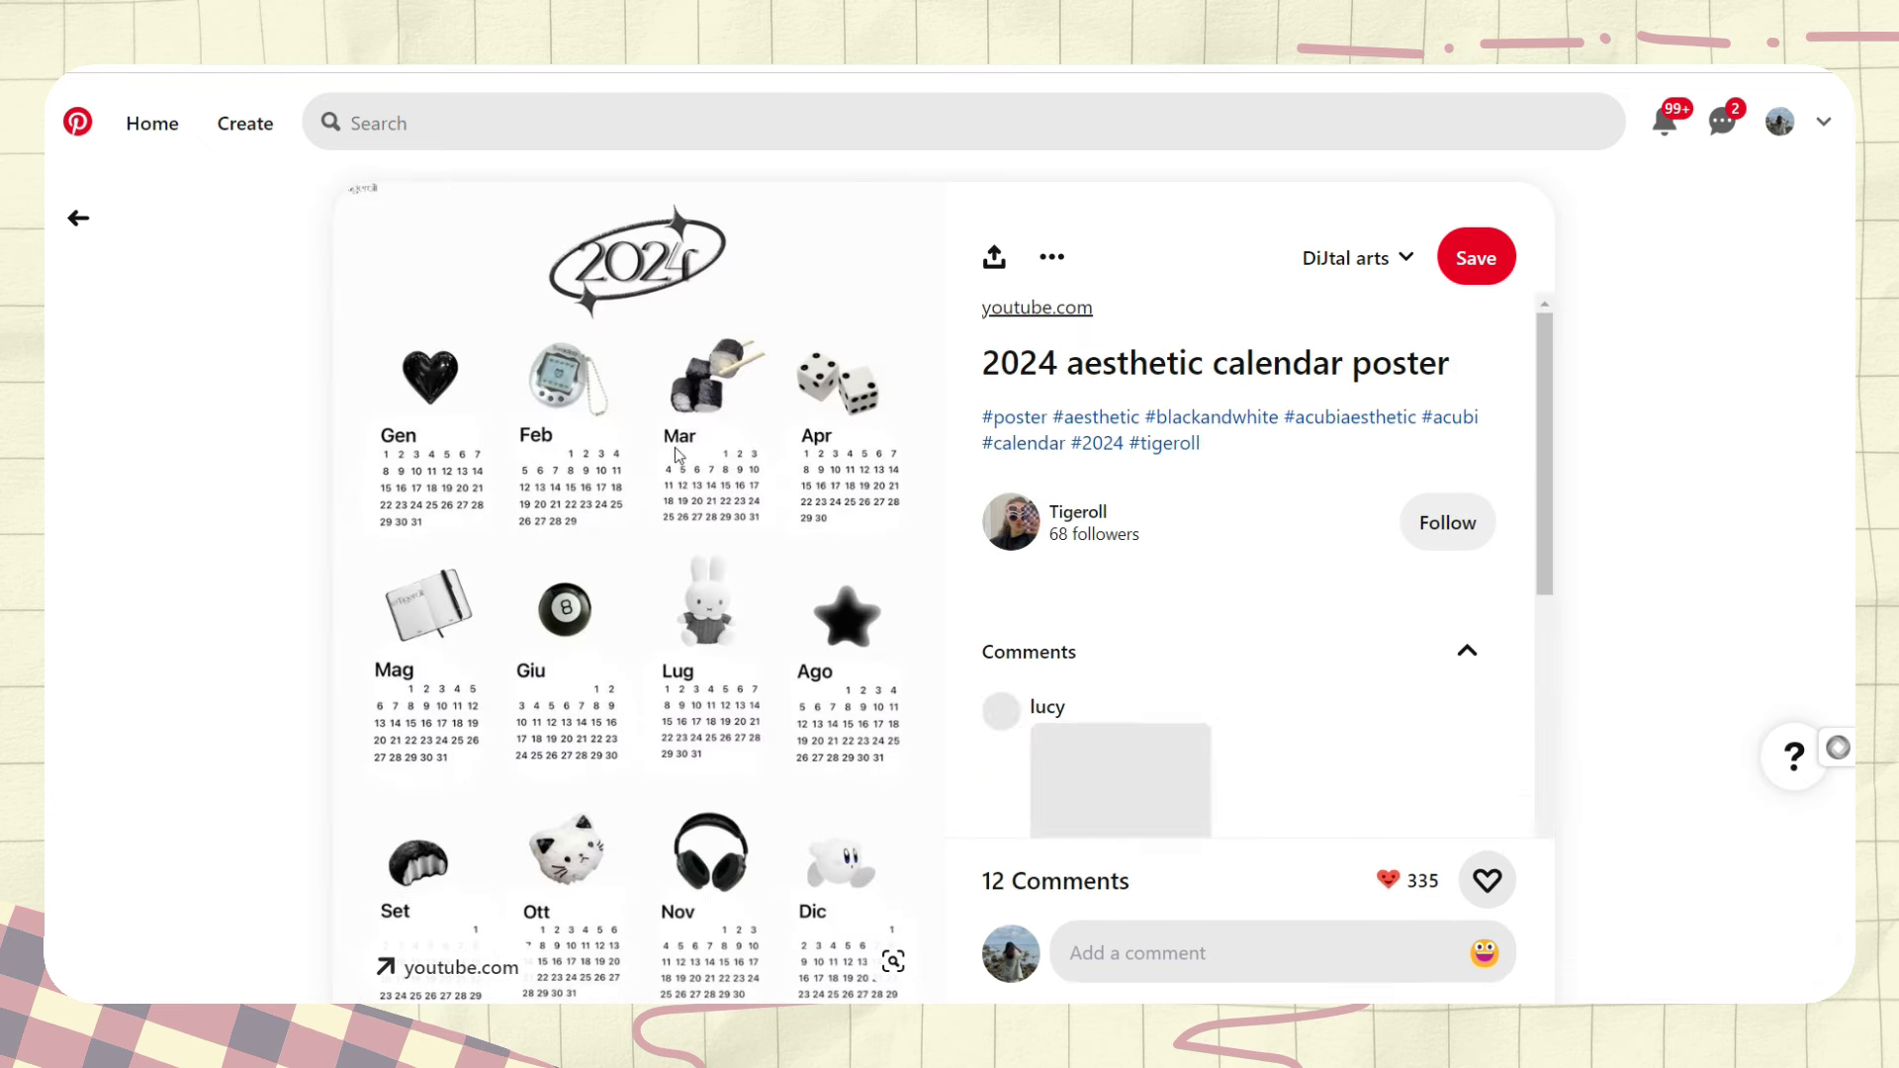
scroll(949, 584, down, 10)
scroll(949, 584, down, 4)
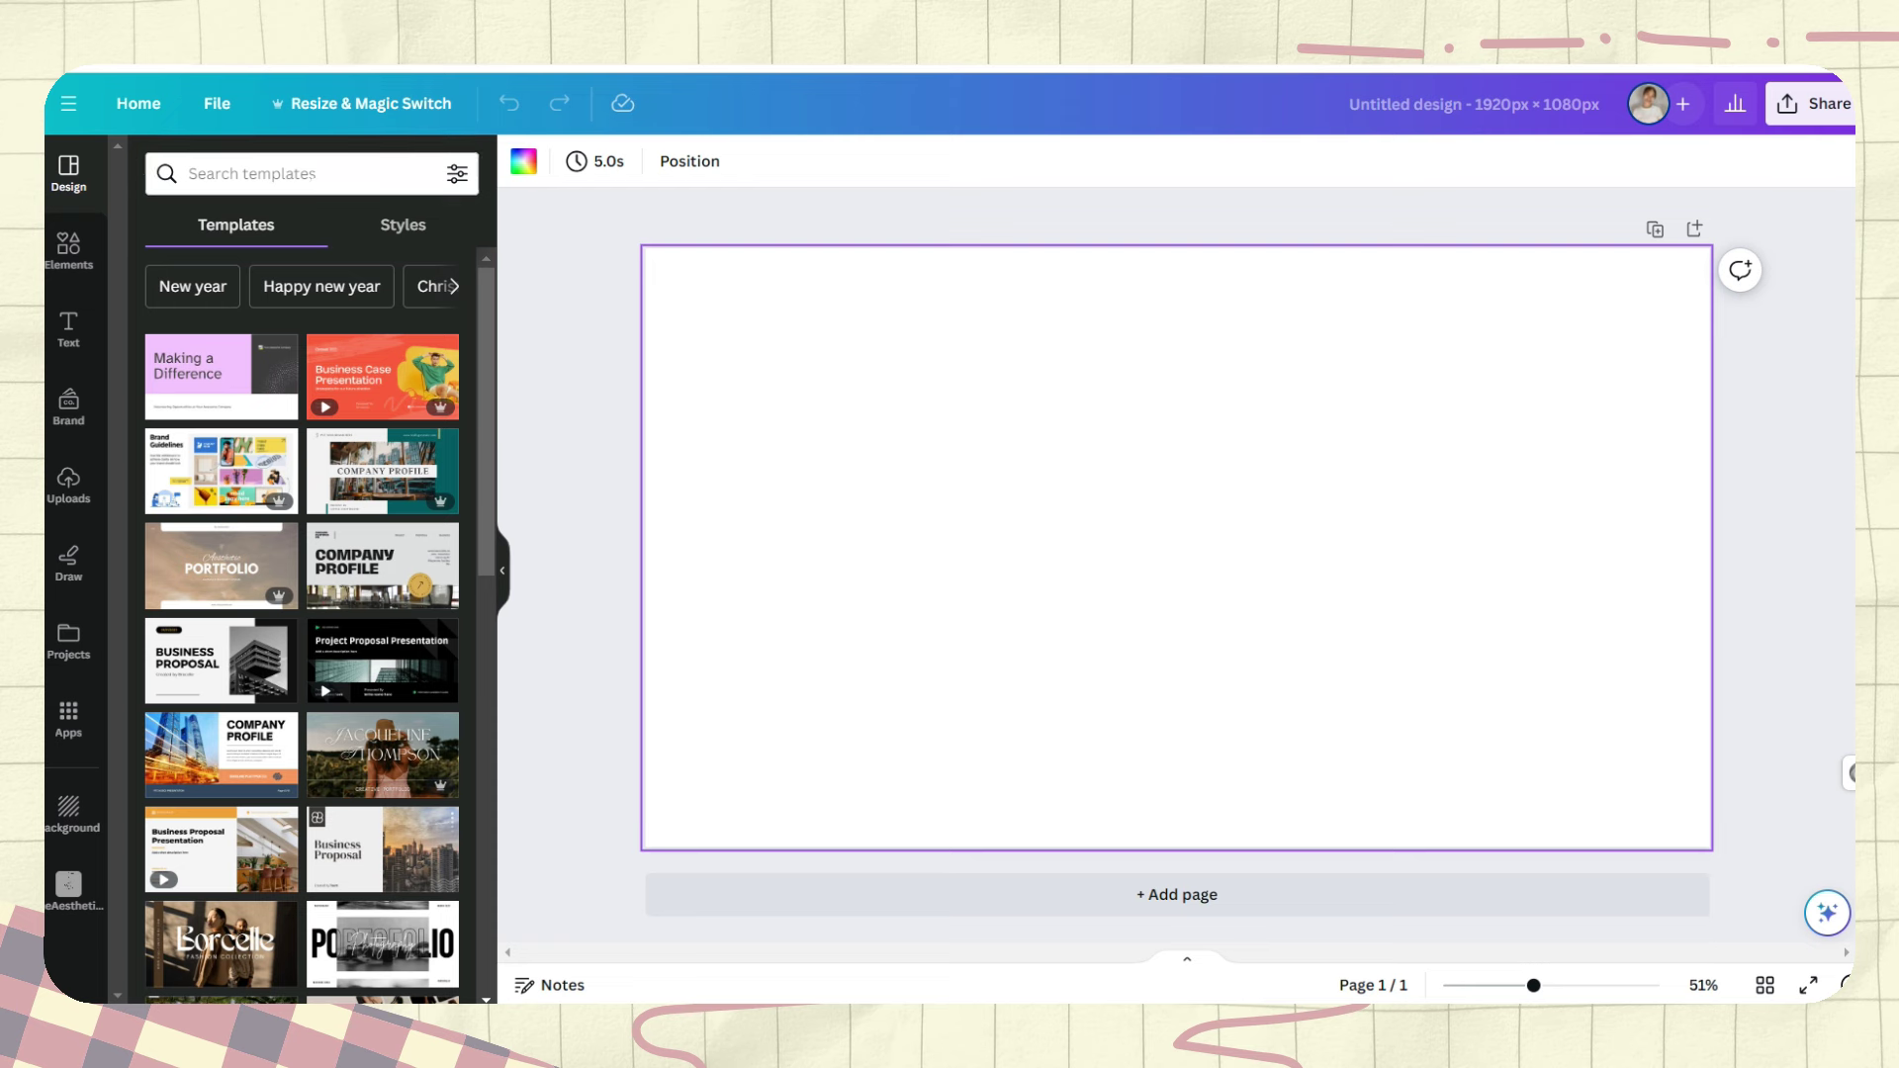
Back in the Canva design, search the templates for 2024 calendar and apply the White Simple 2024 Year Monthly Calendar template.
click(311, 175)
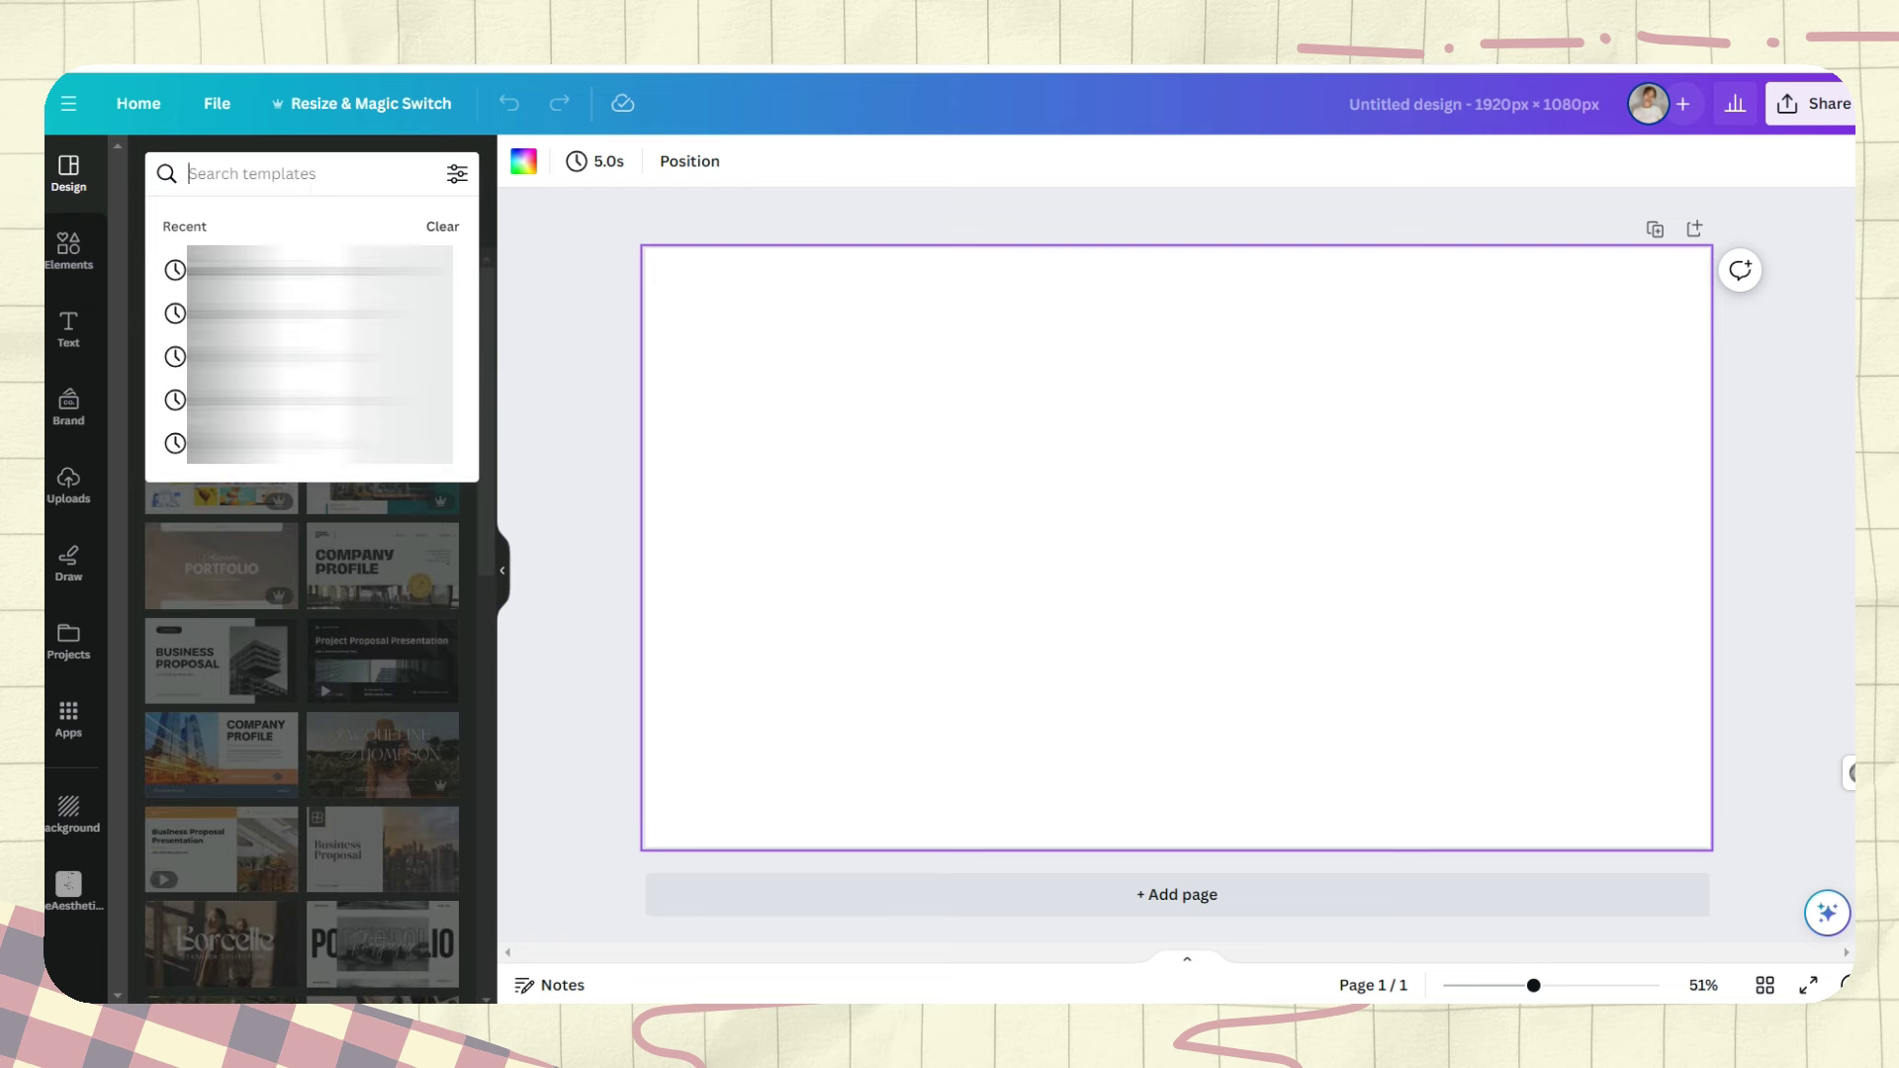
text(2024 calendar)
key(Return)
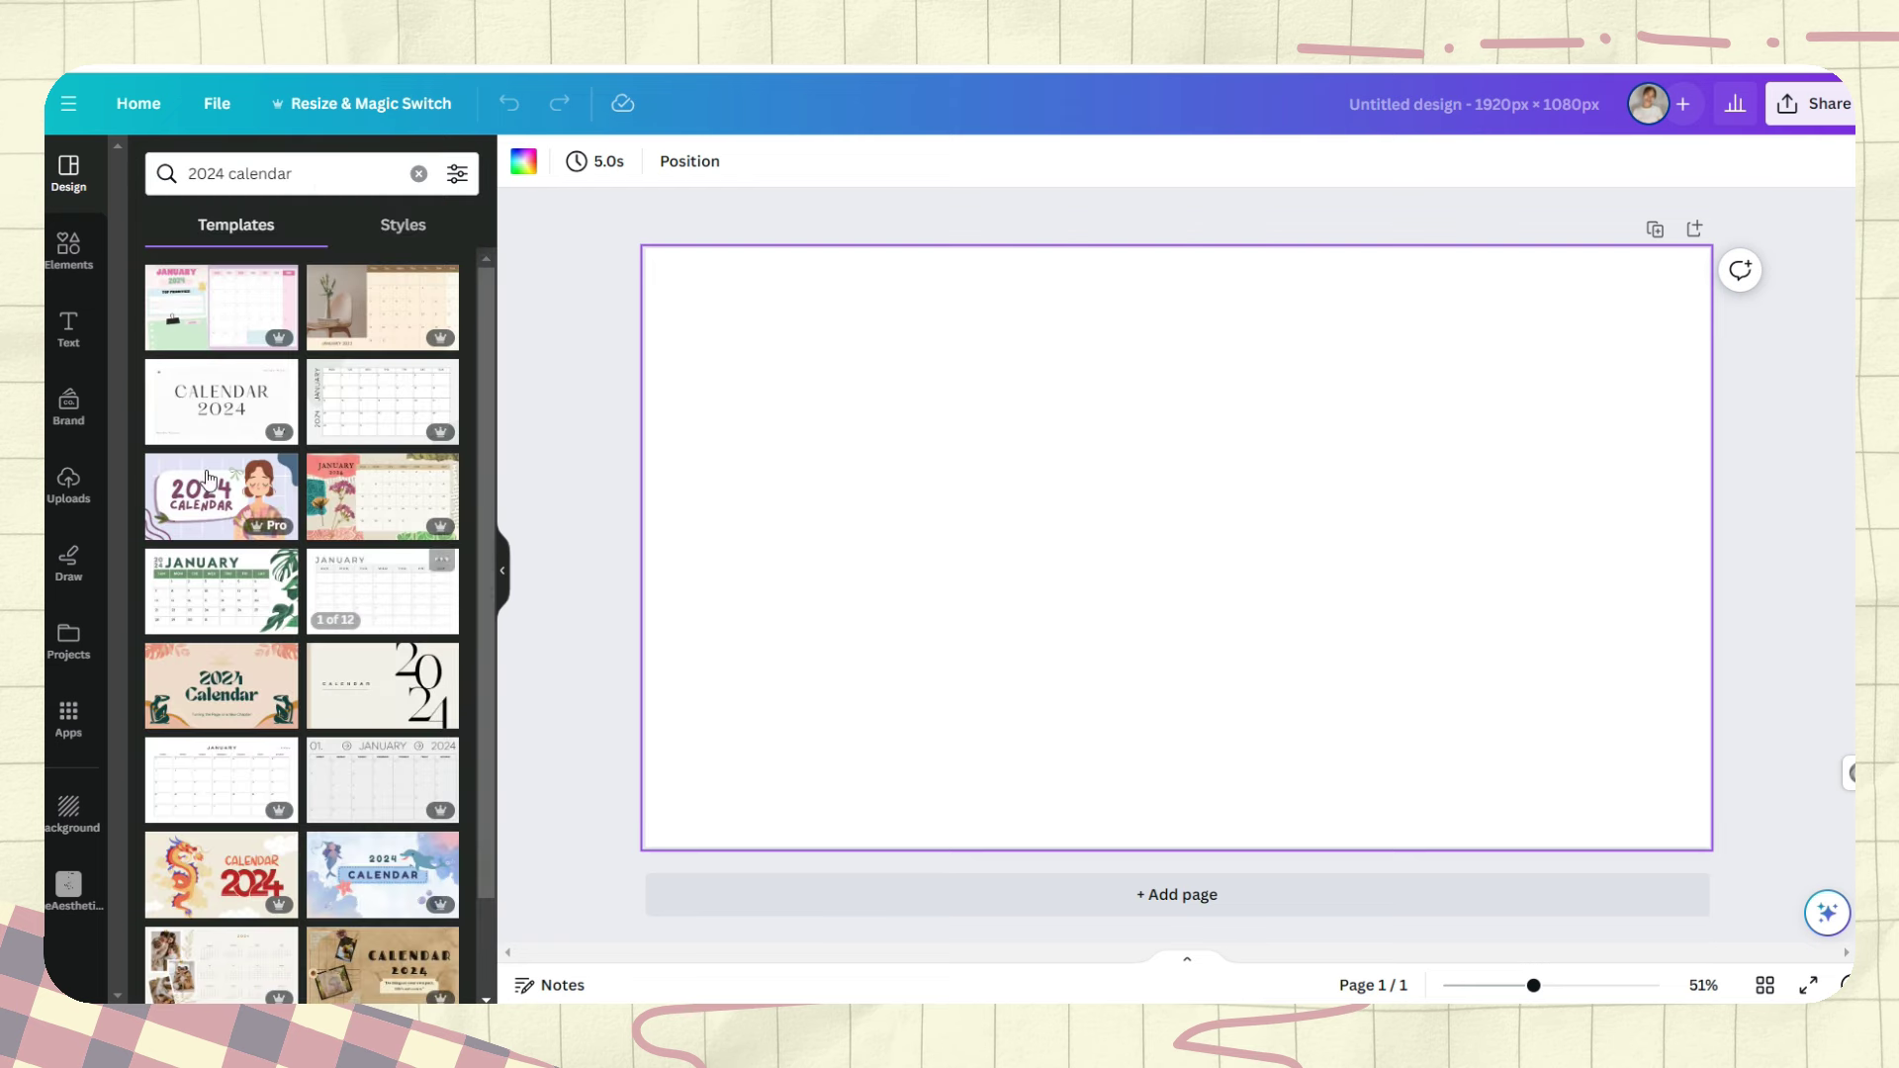
click(274, 470)
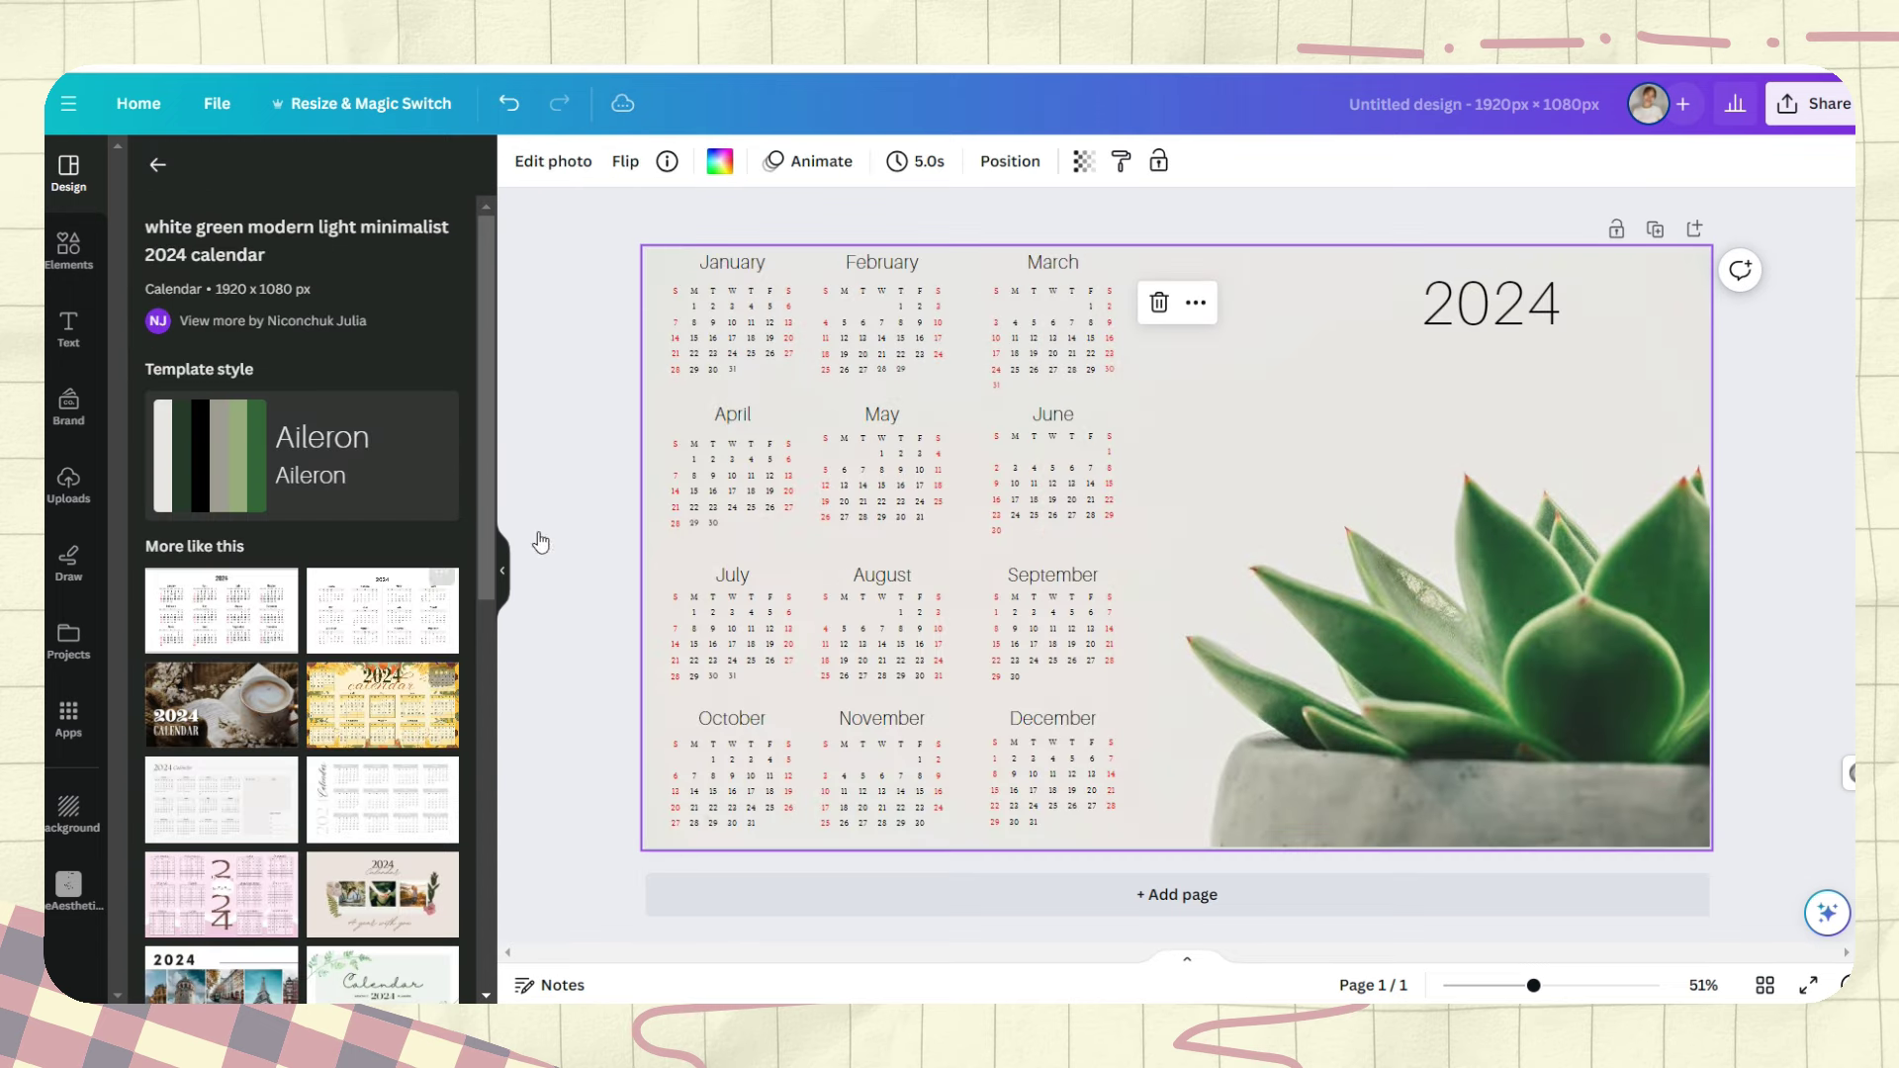
click(357, 637)
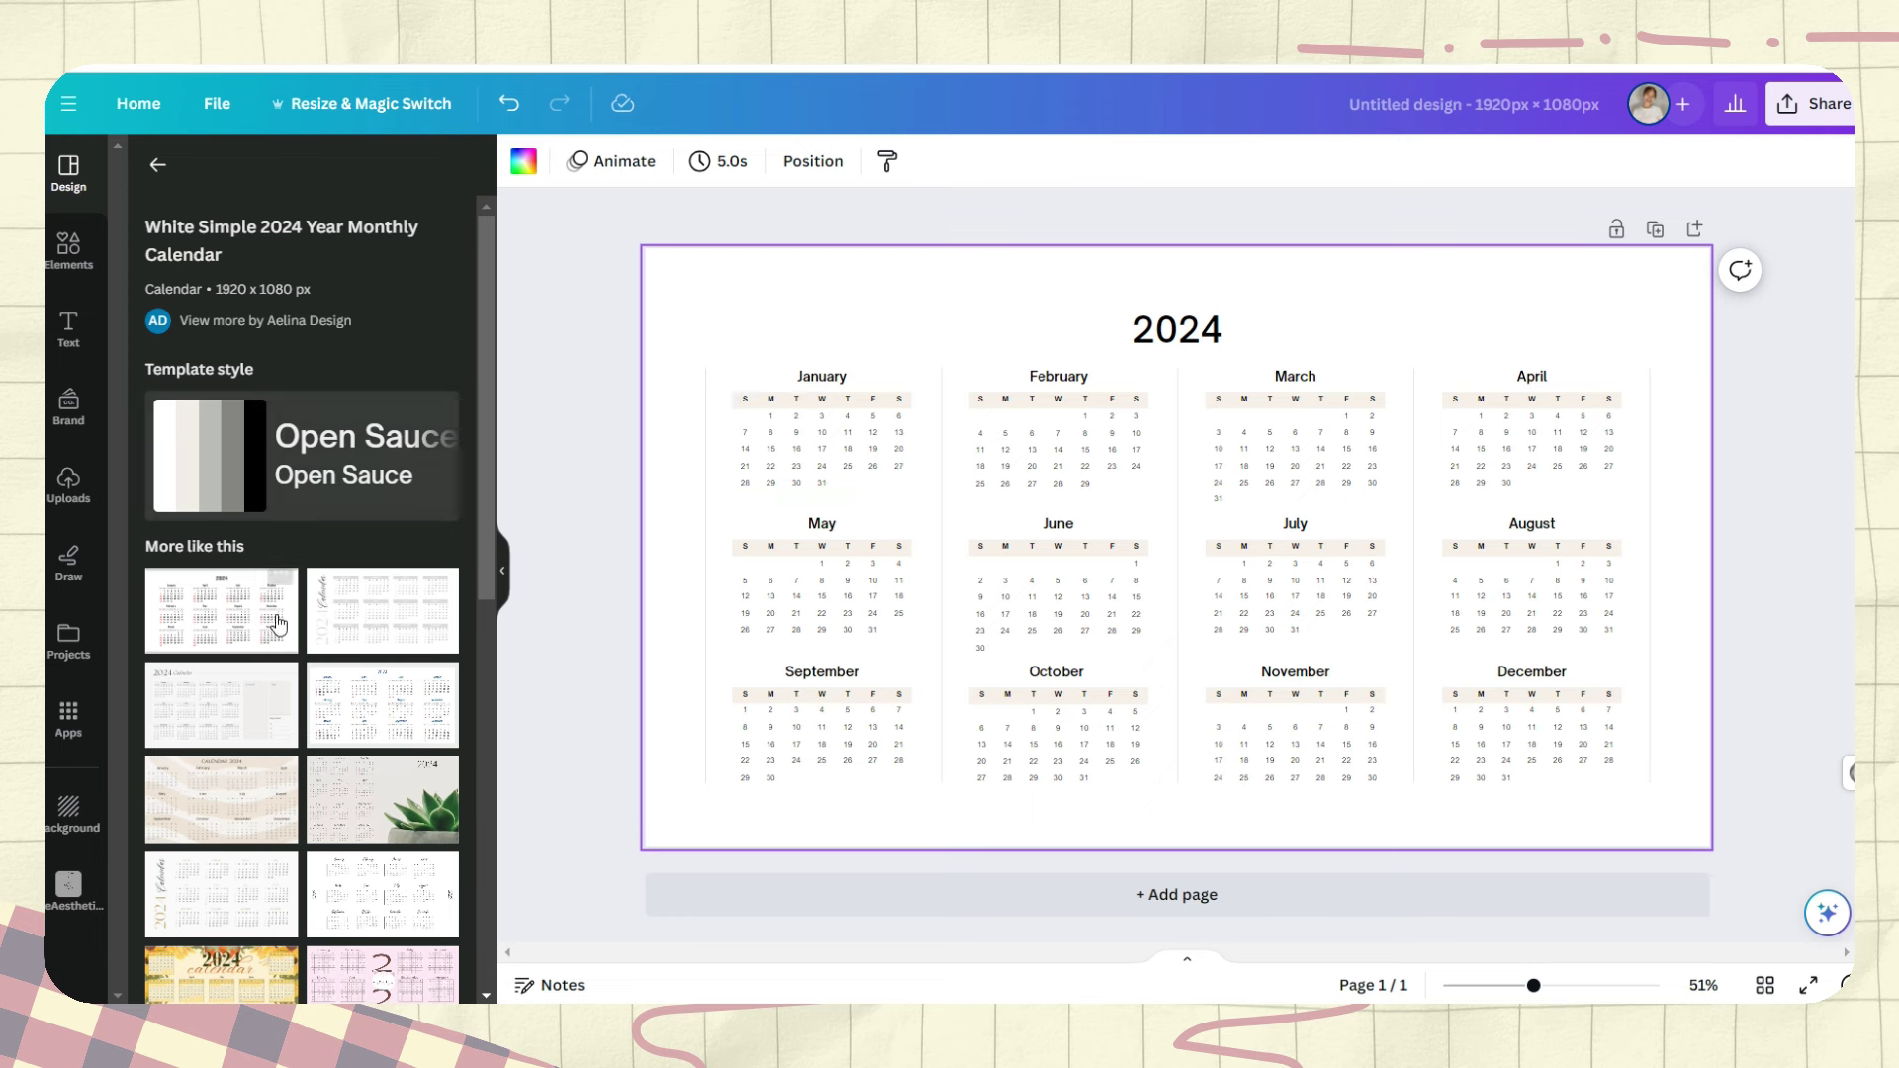
Set the font of the monthly date tables to Quicksand across the whole design.
click(1033, 402)
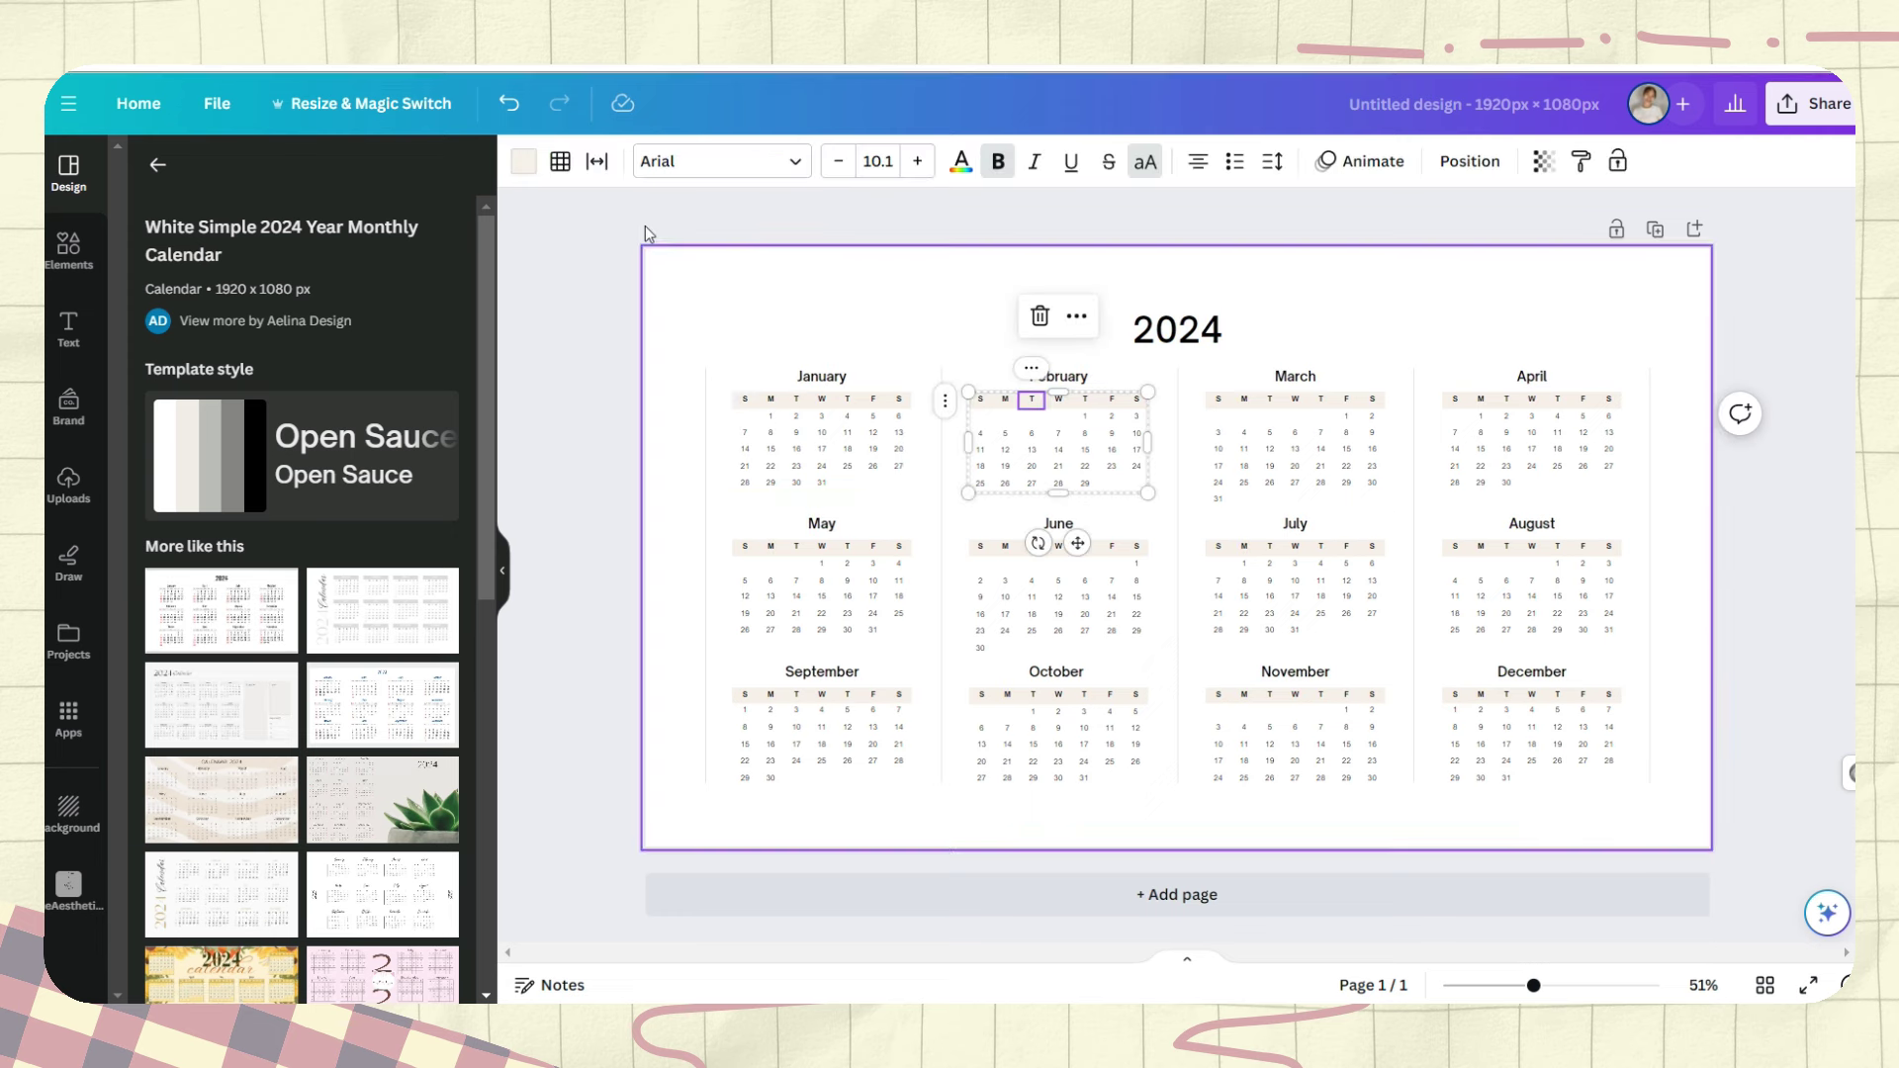
click(698, 162)
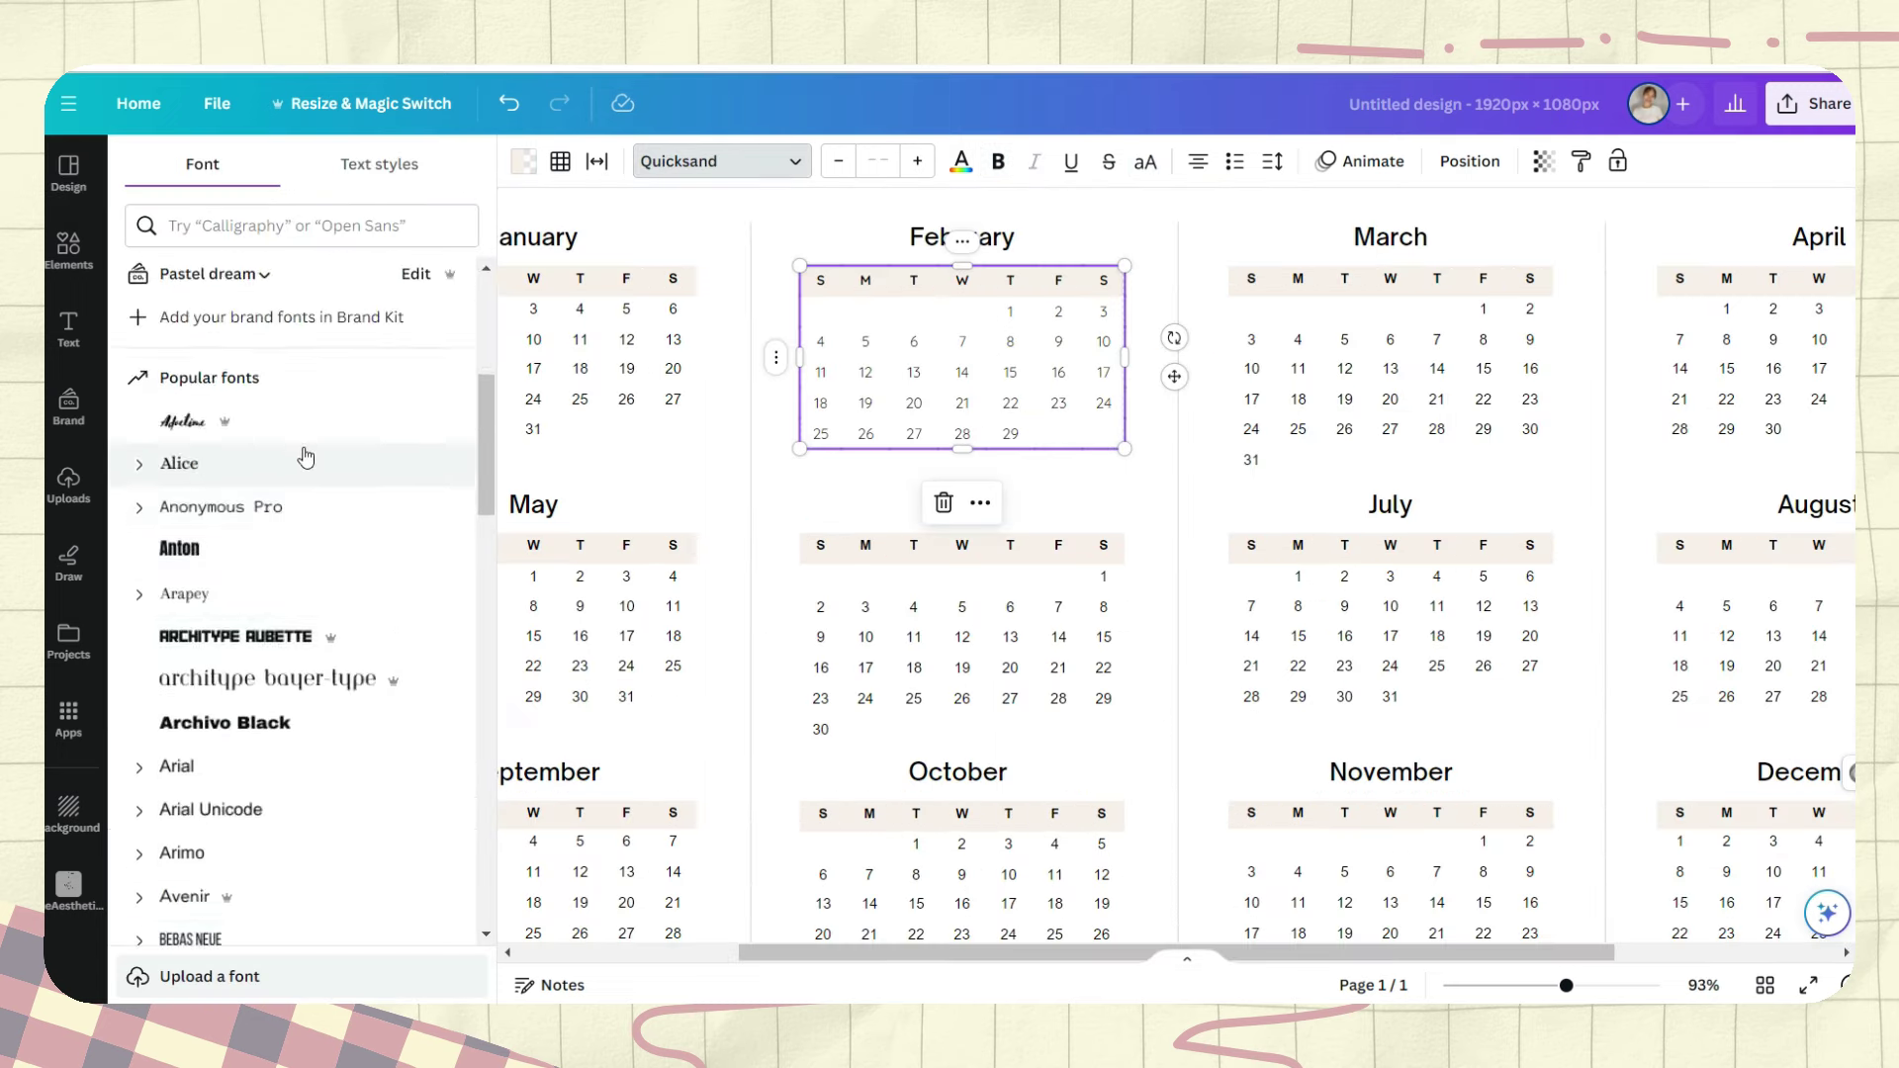
scroll(297, 495, up, 5)
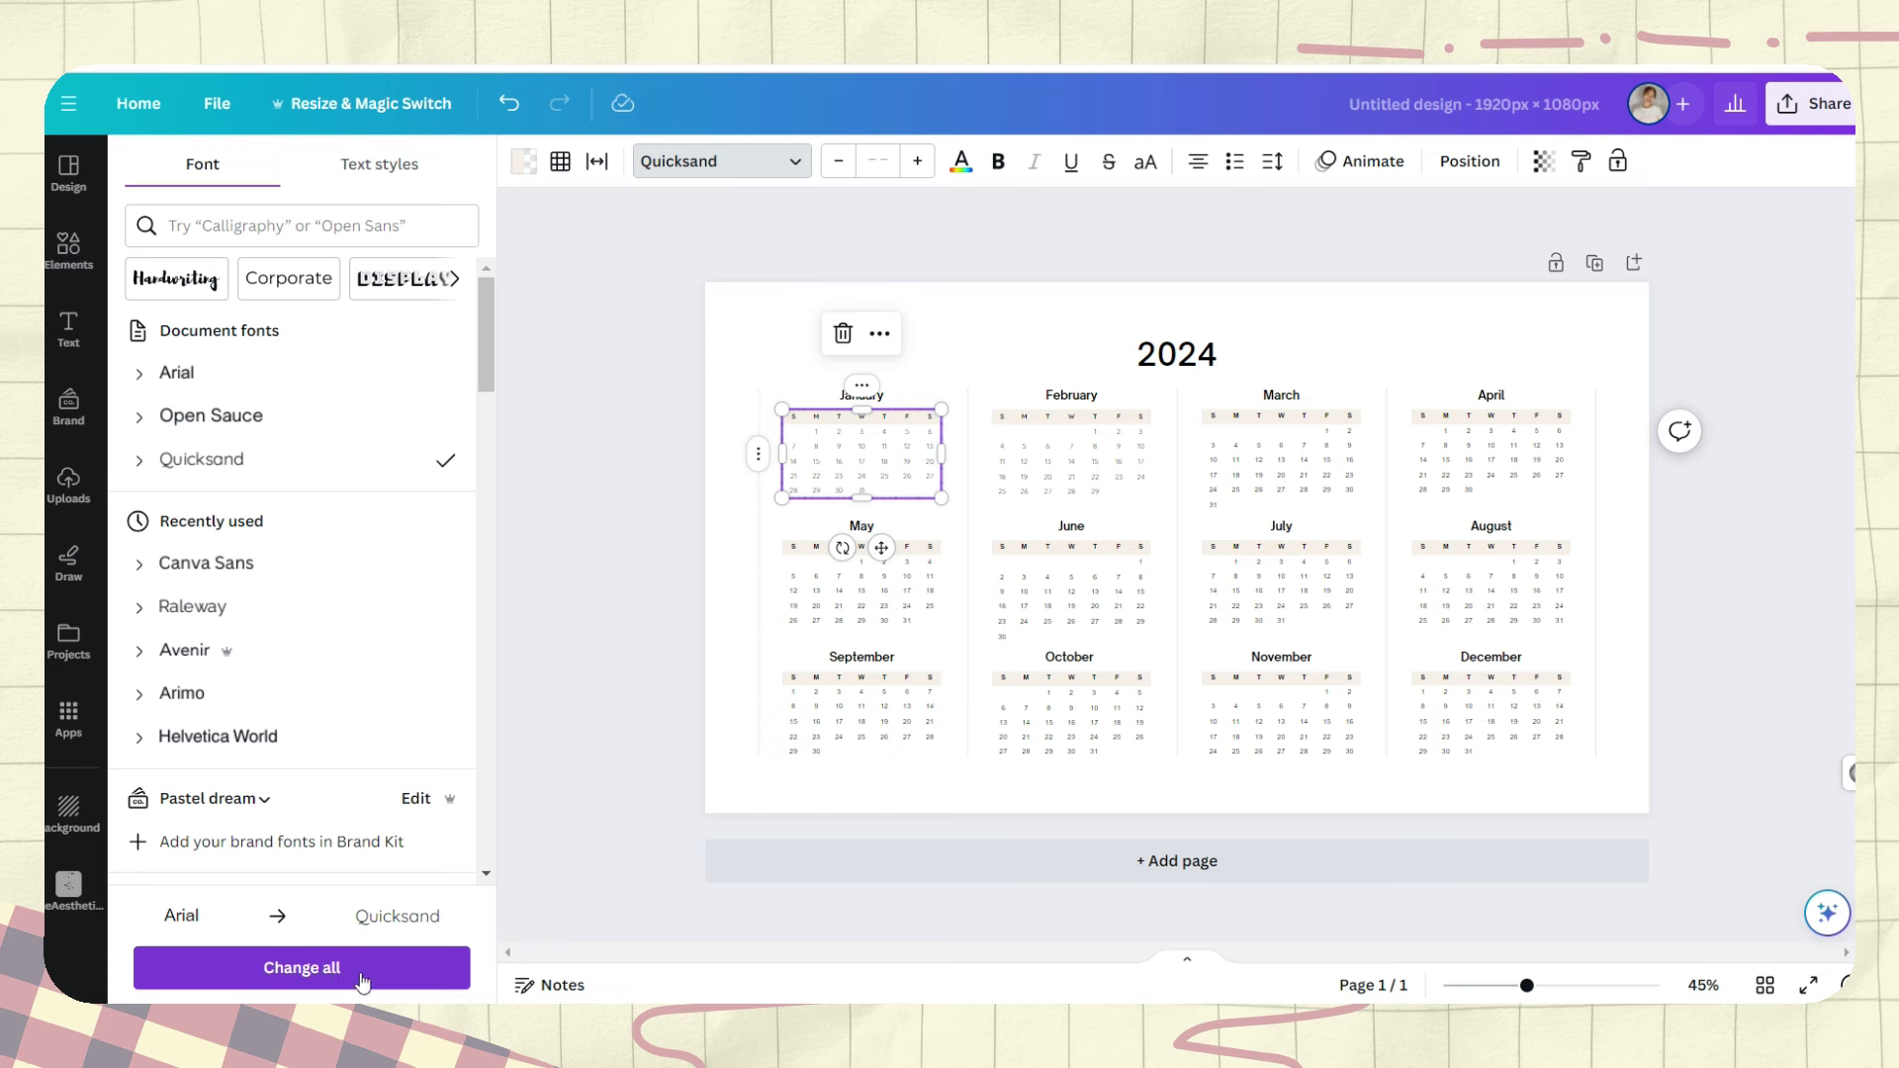
click(361, 979)
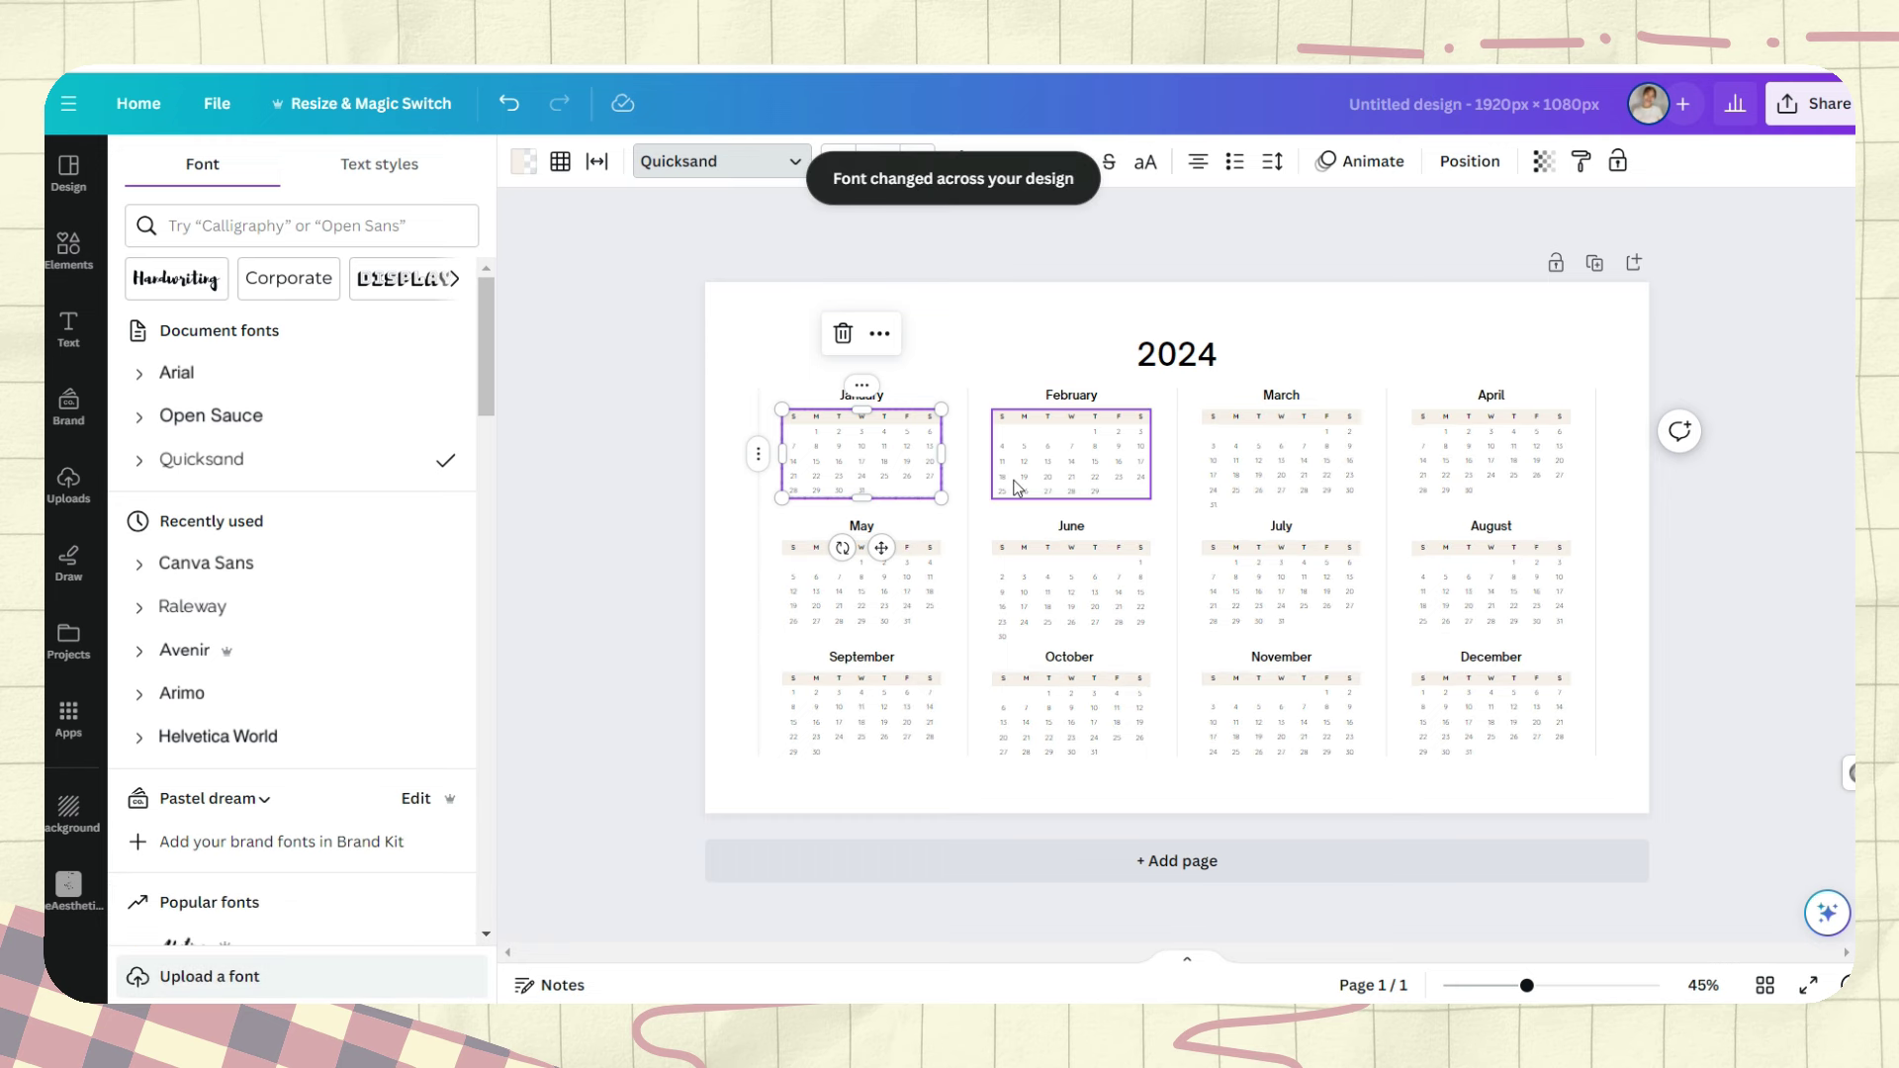
click(1733, 653)
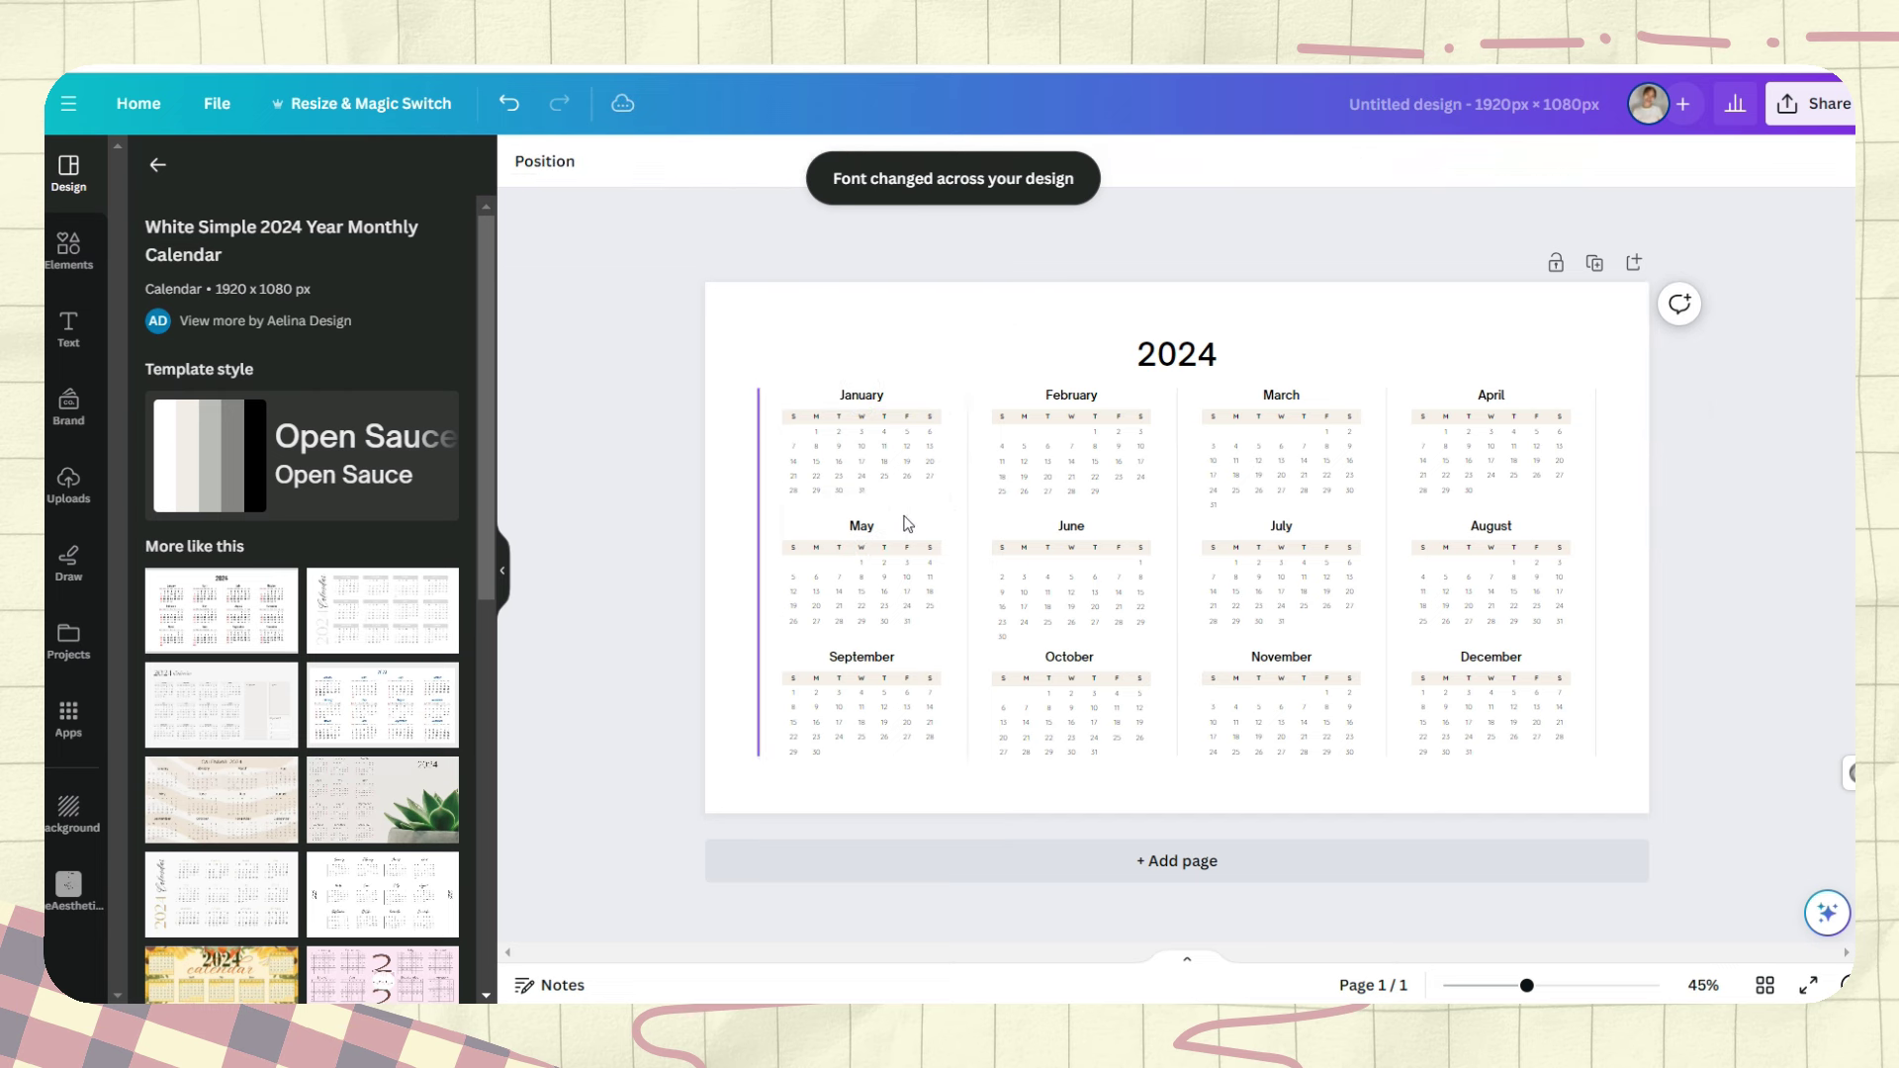
Delete the thin vertical divider lines beside and between the month columns.
click(965, 515)
click(964, 507)
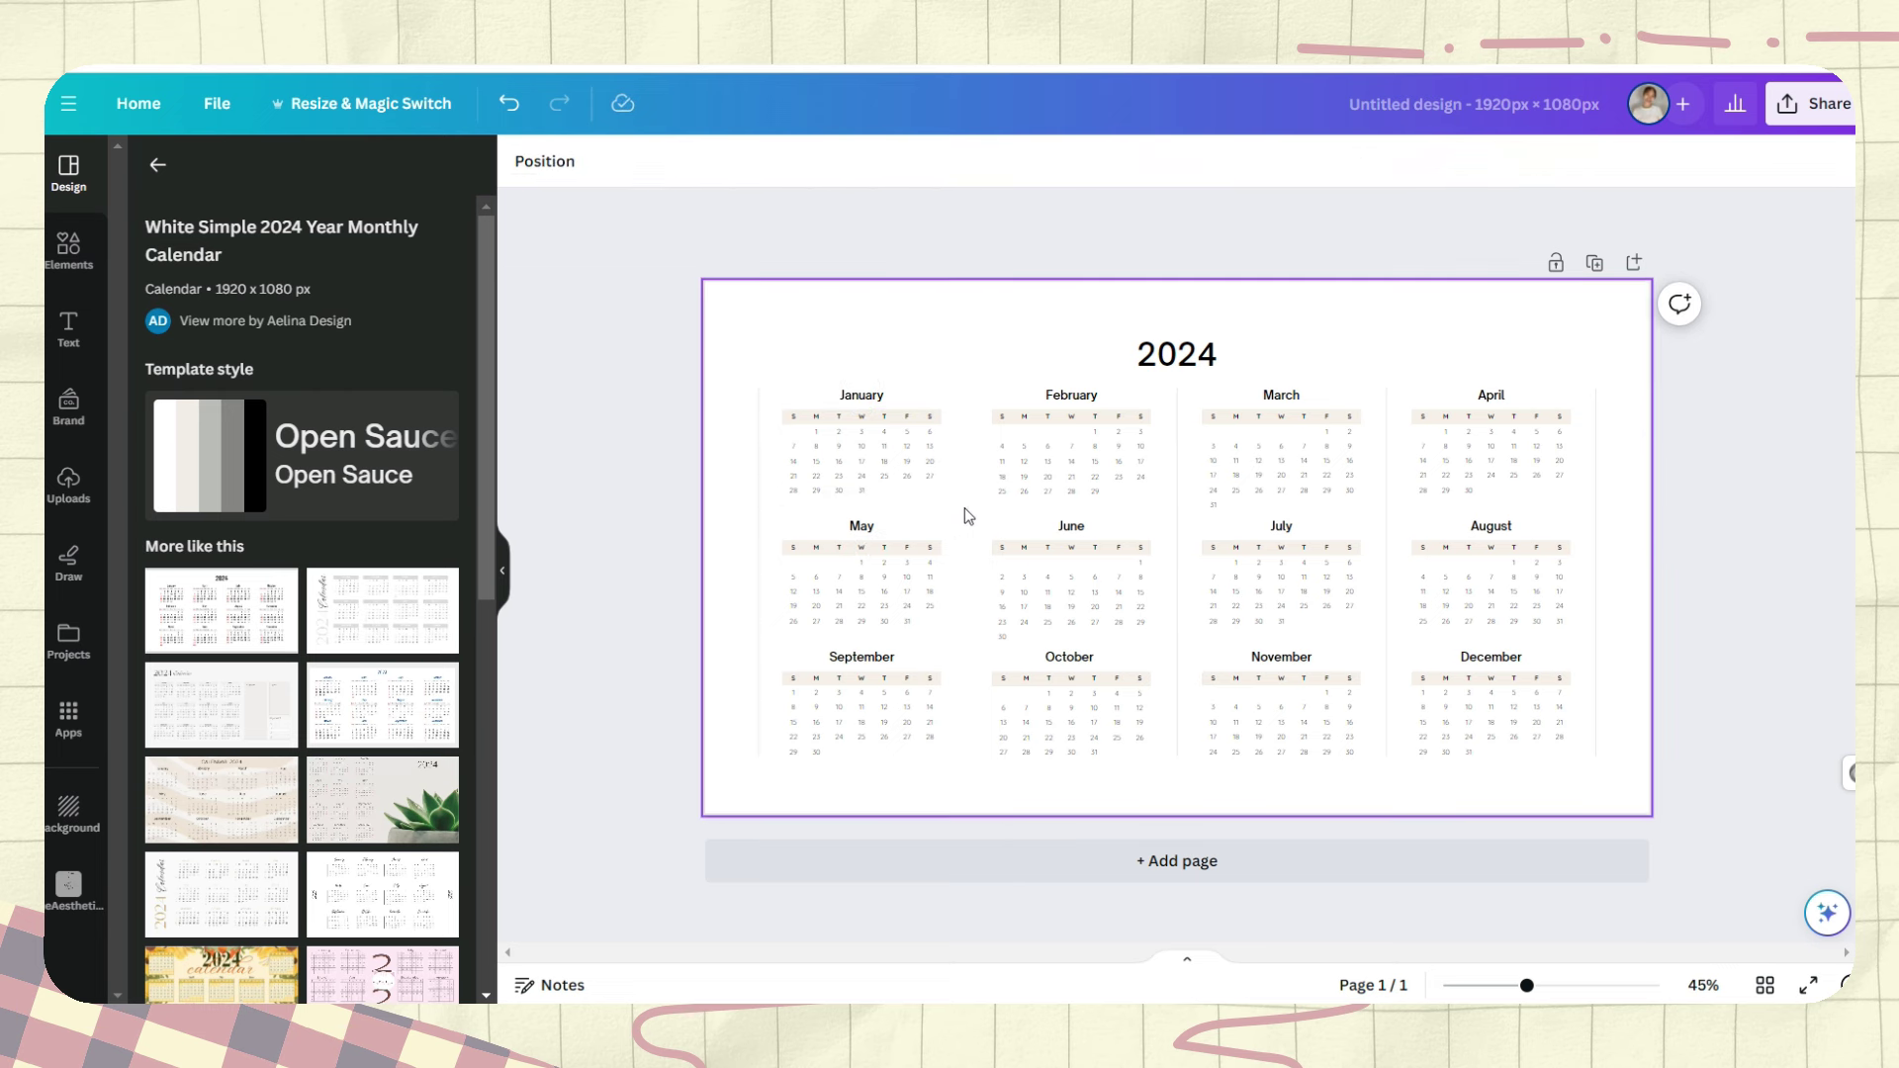
click(1180, 464)
key(Delete)
click(757, 483)
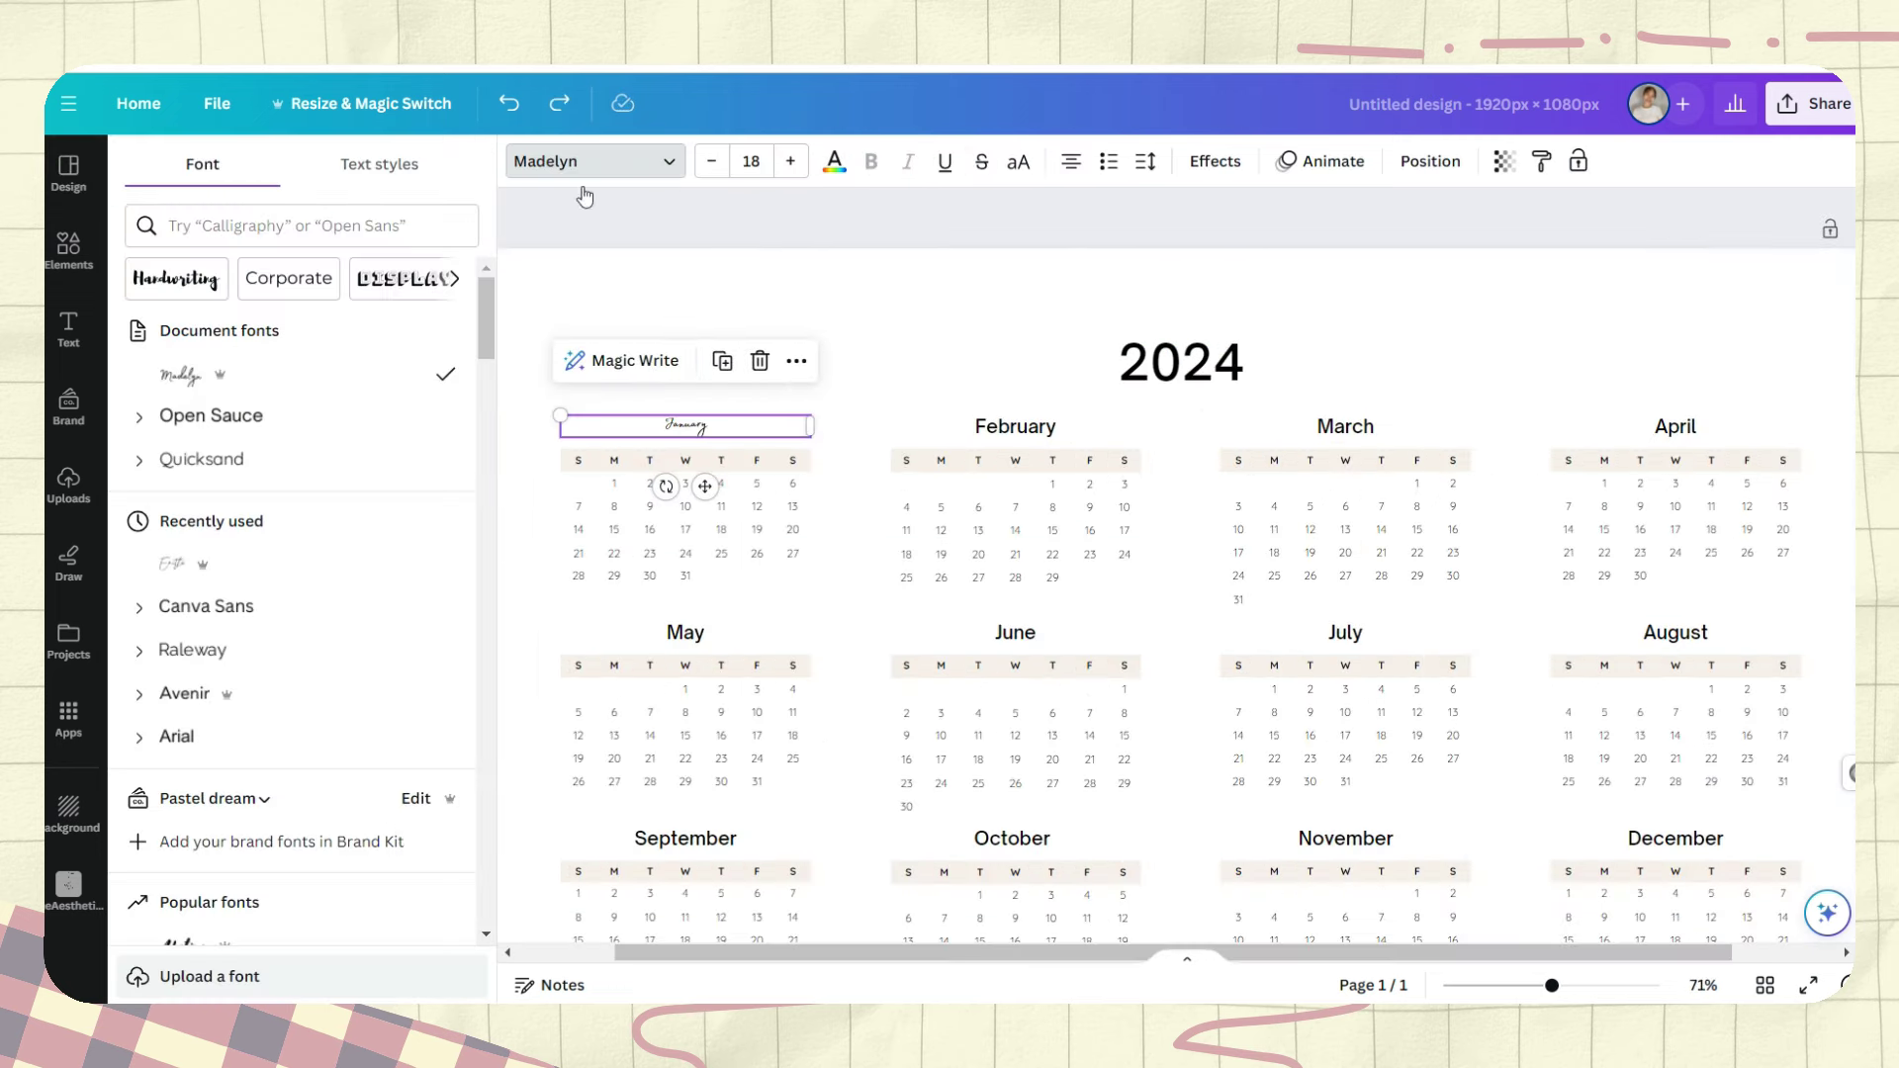
Try several fonts on the January heading, then set it to Alta at size 19.
scroll(330, 693, down, 10)
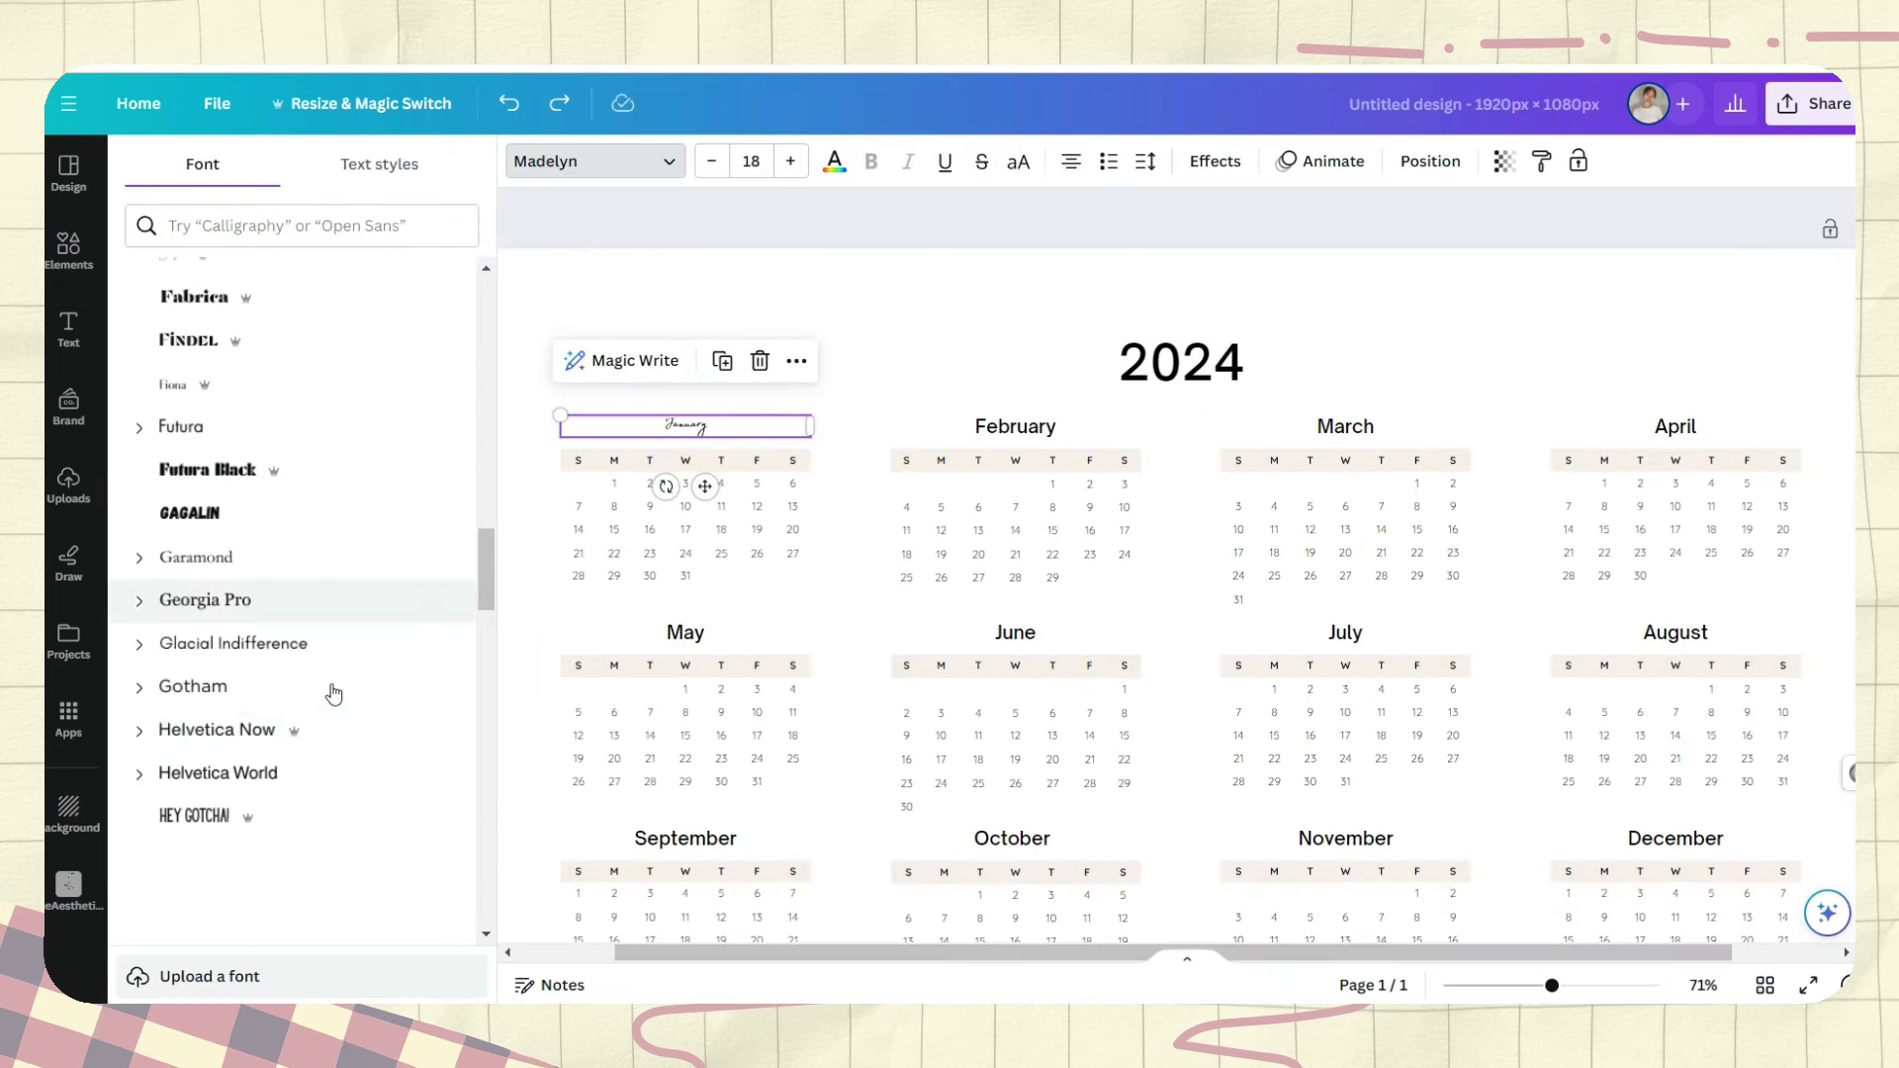
click(334, 671)
scroll(334, 678, down, 8)
click(334, 647)
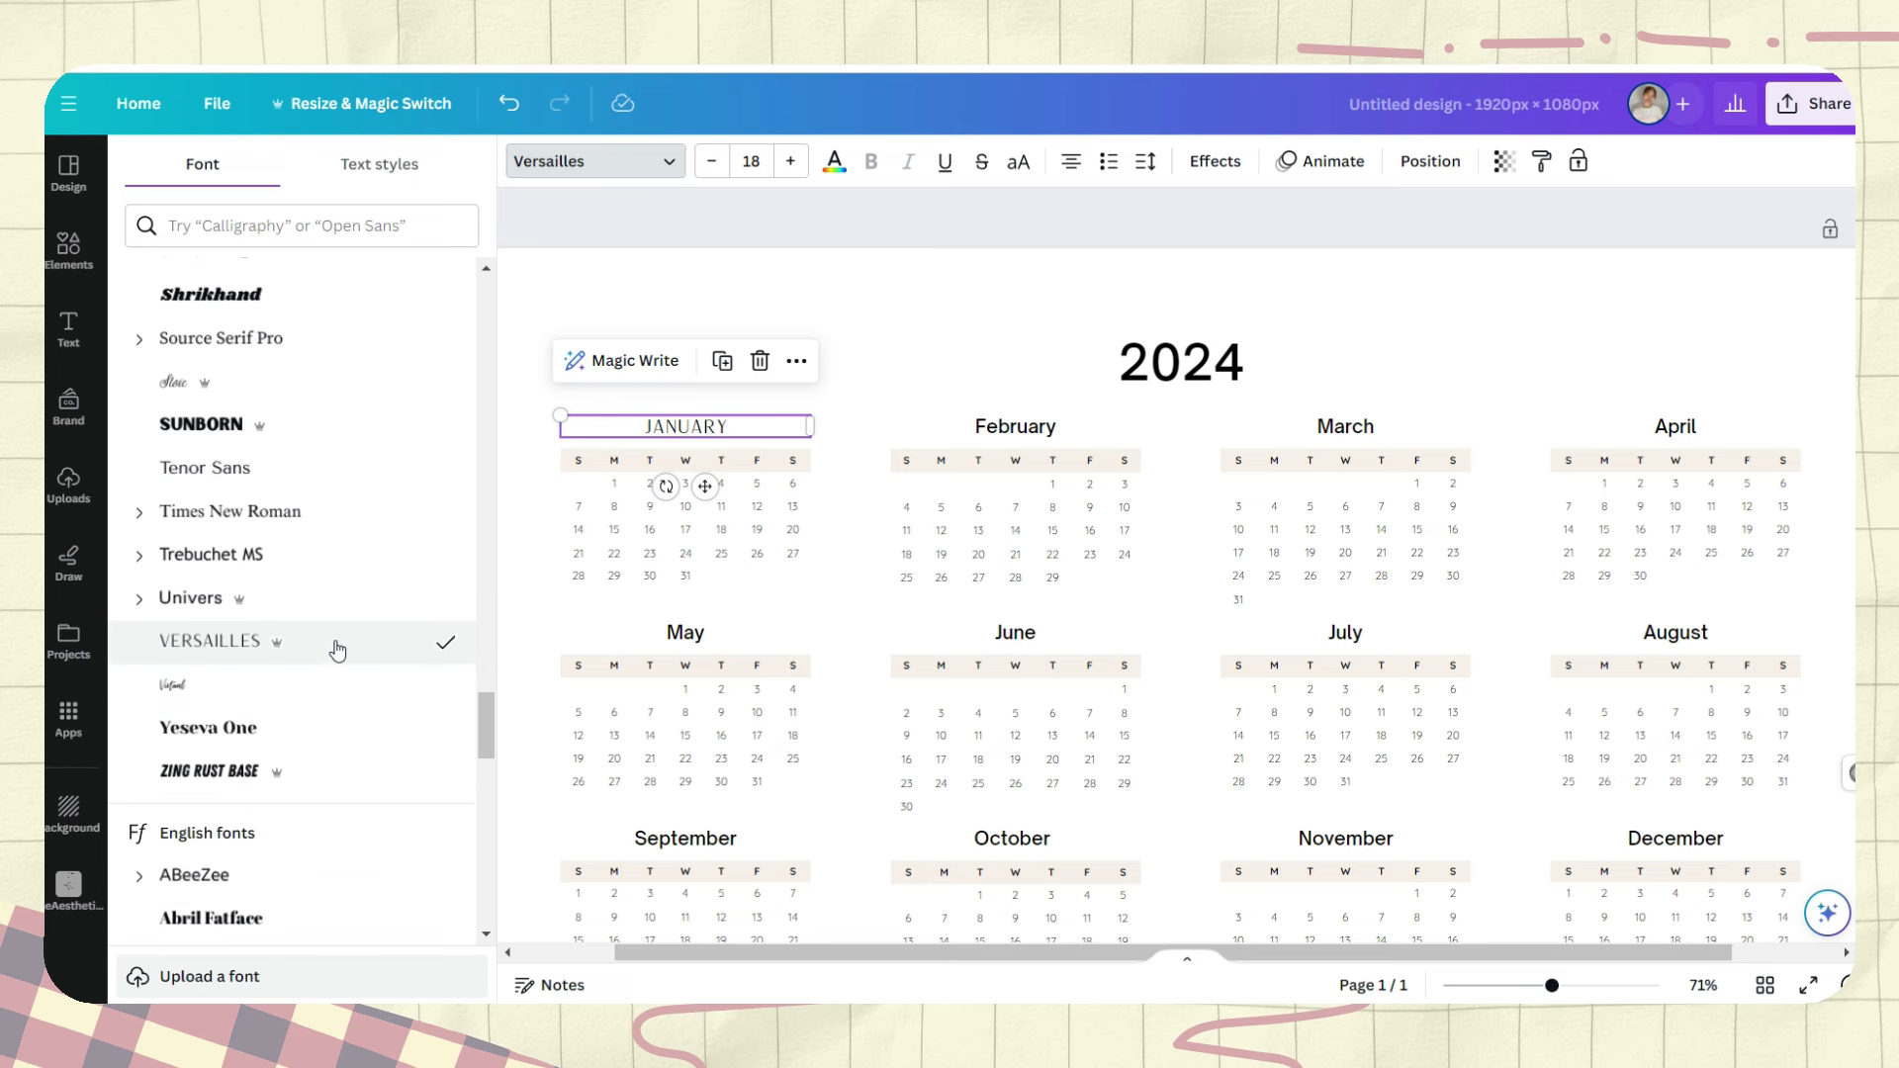
scroll(334, 653, down, 10)
click(334, 670)
click(790, 161)
Copy the January heading's text style to the February through August headings.
click(1542, 161)
click(918, 429)
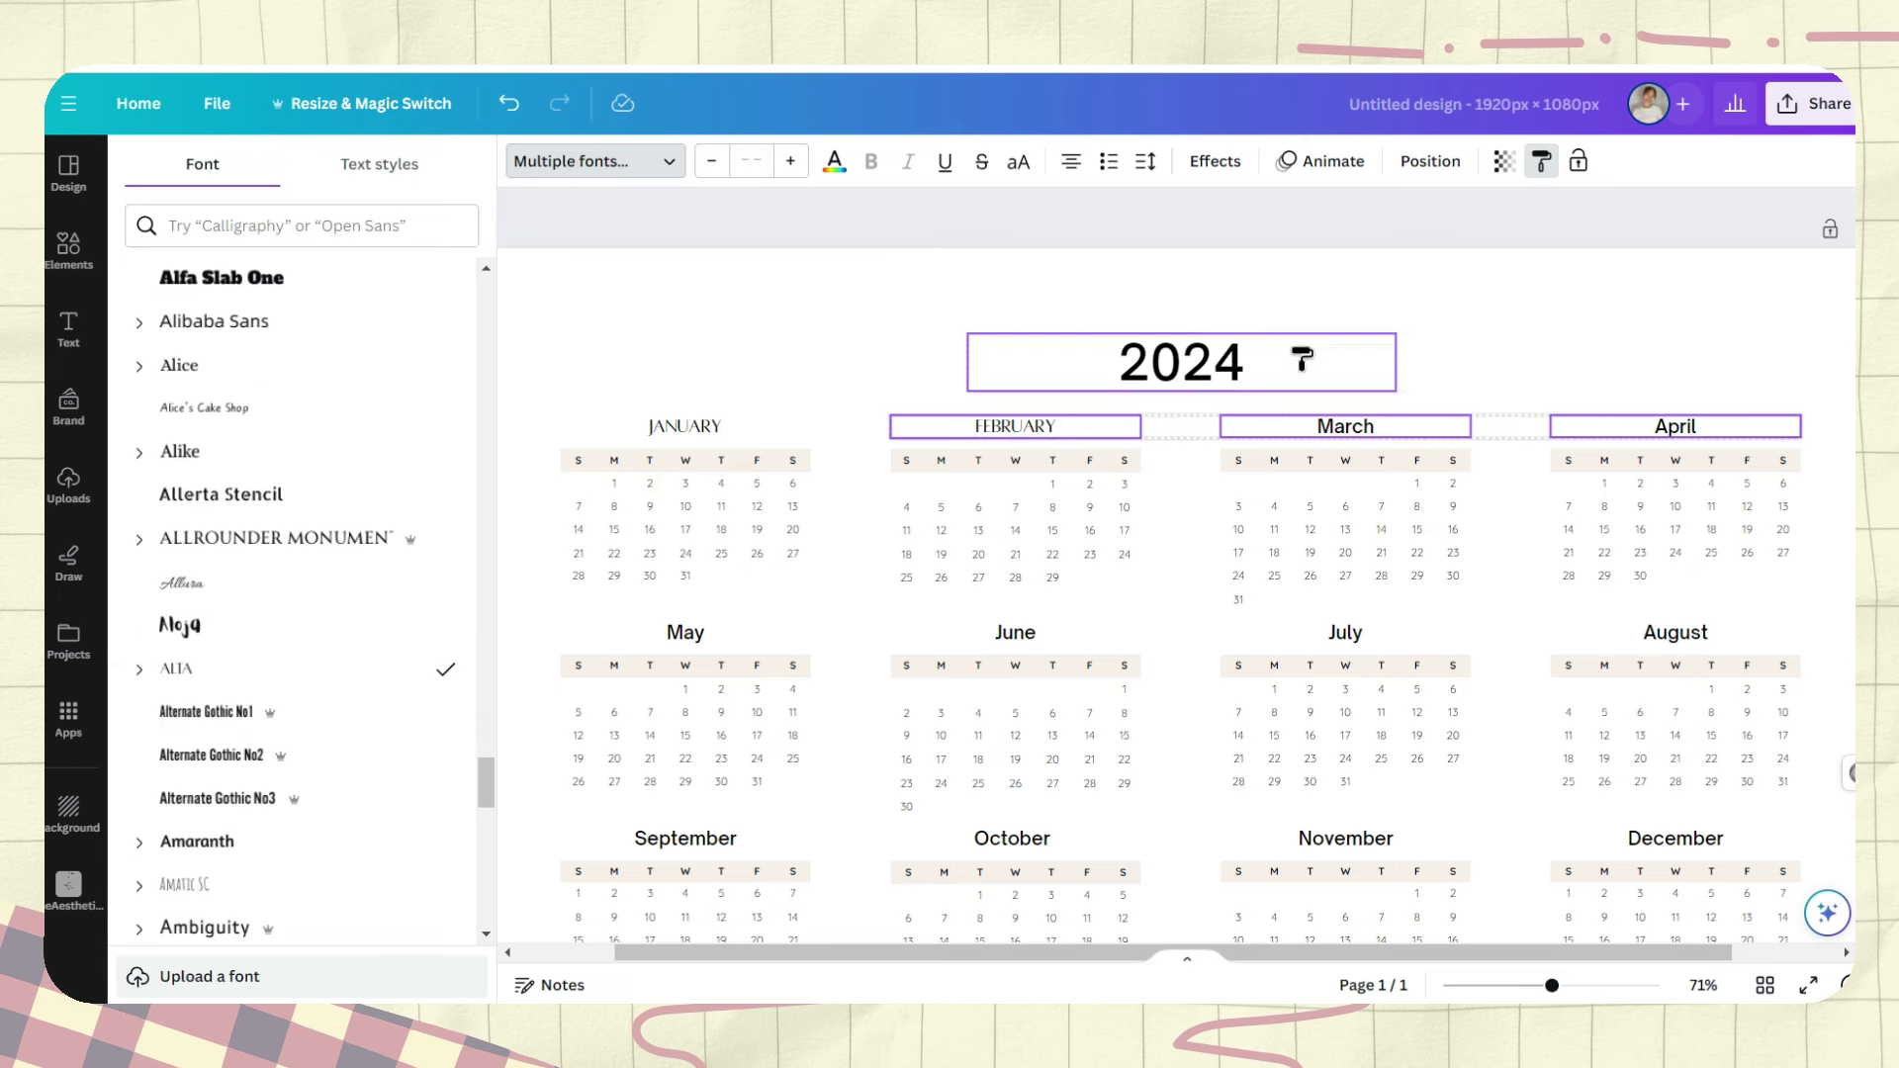
drag(1197, 430, 1755, 432)
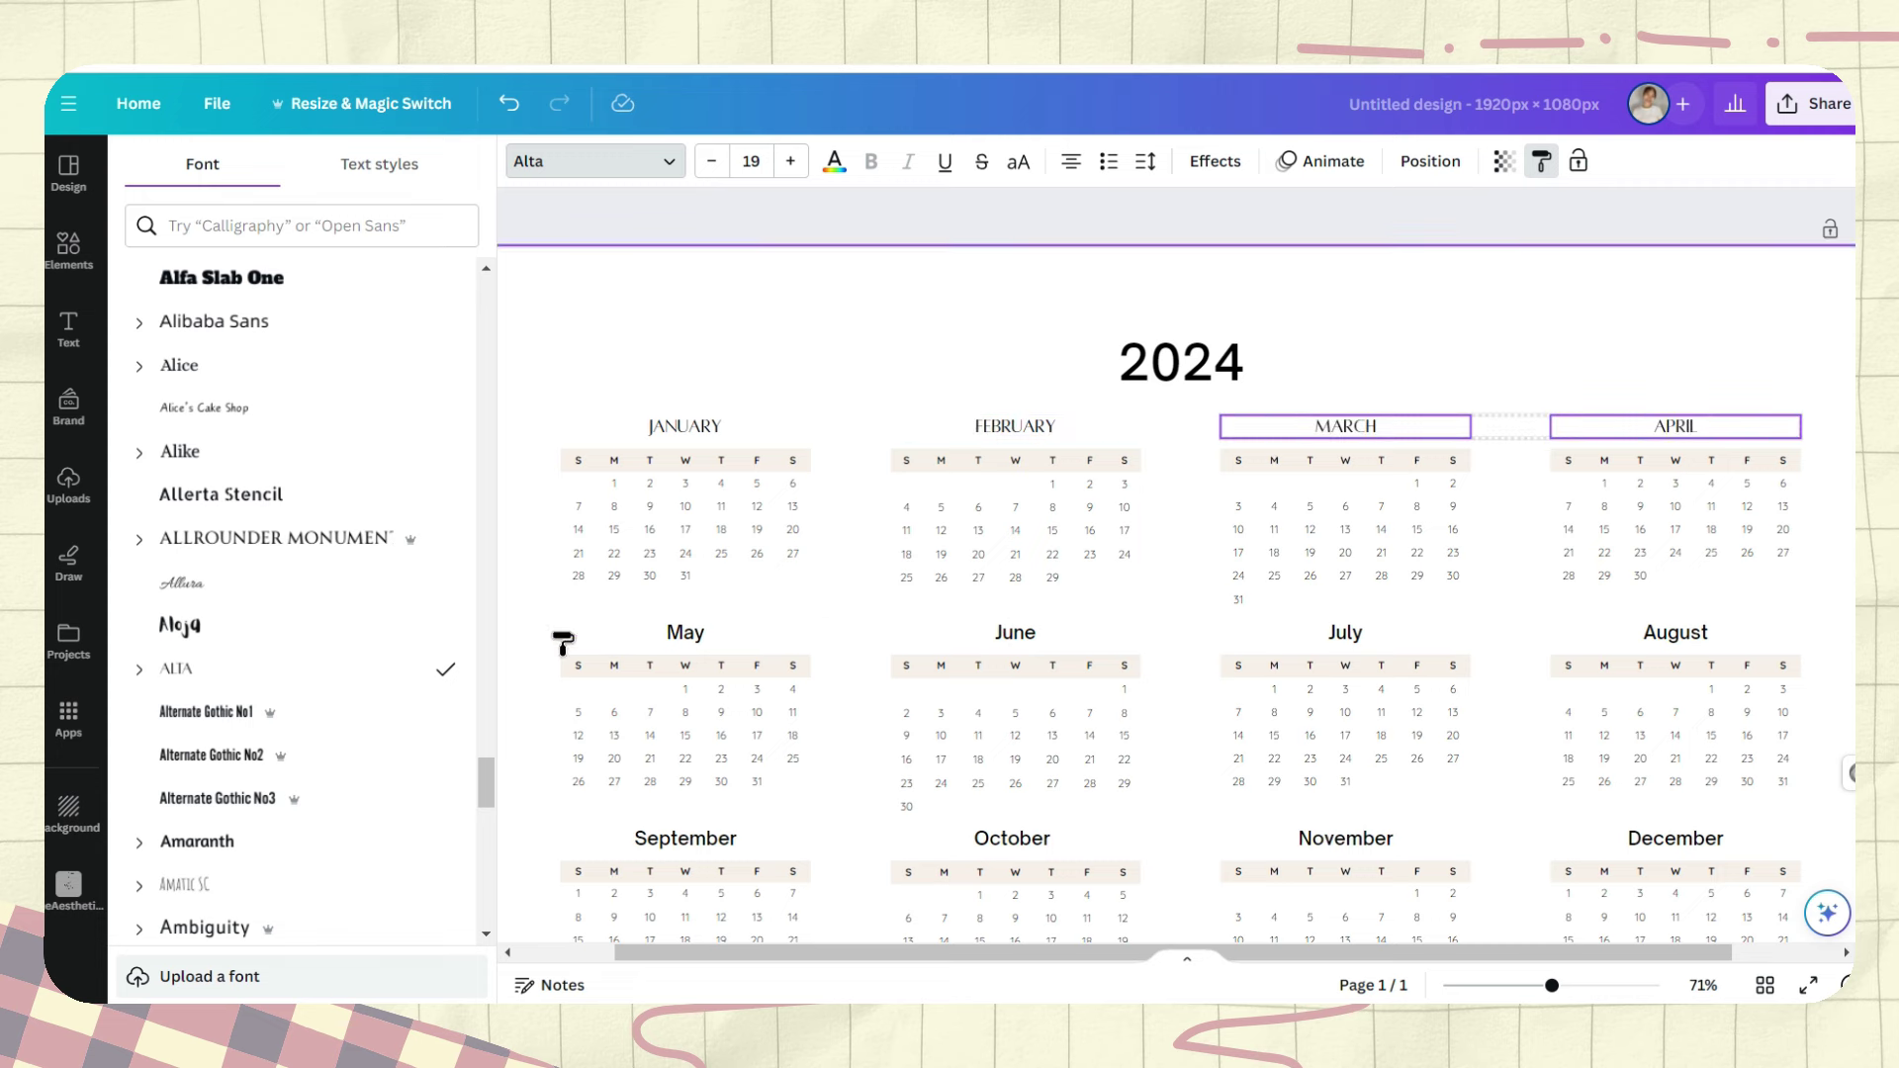
drag(554, 643, 1795, 633)
click(1345, 633)
click(1541, 161)
drag(542, 633, 1039, 638)
Copy the month heading style to the September, October, November and December headings.
scroll(1038, 638, down, 3)
click(1541, 161)
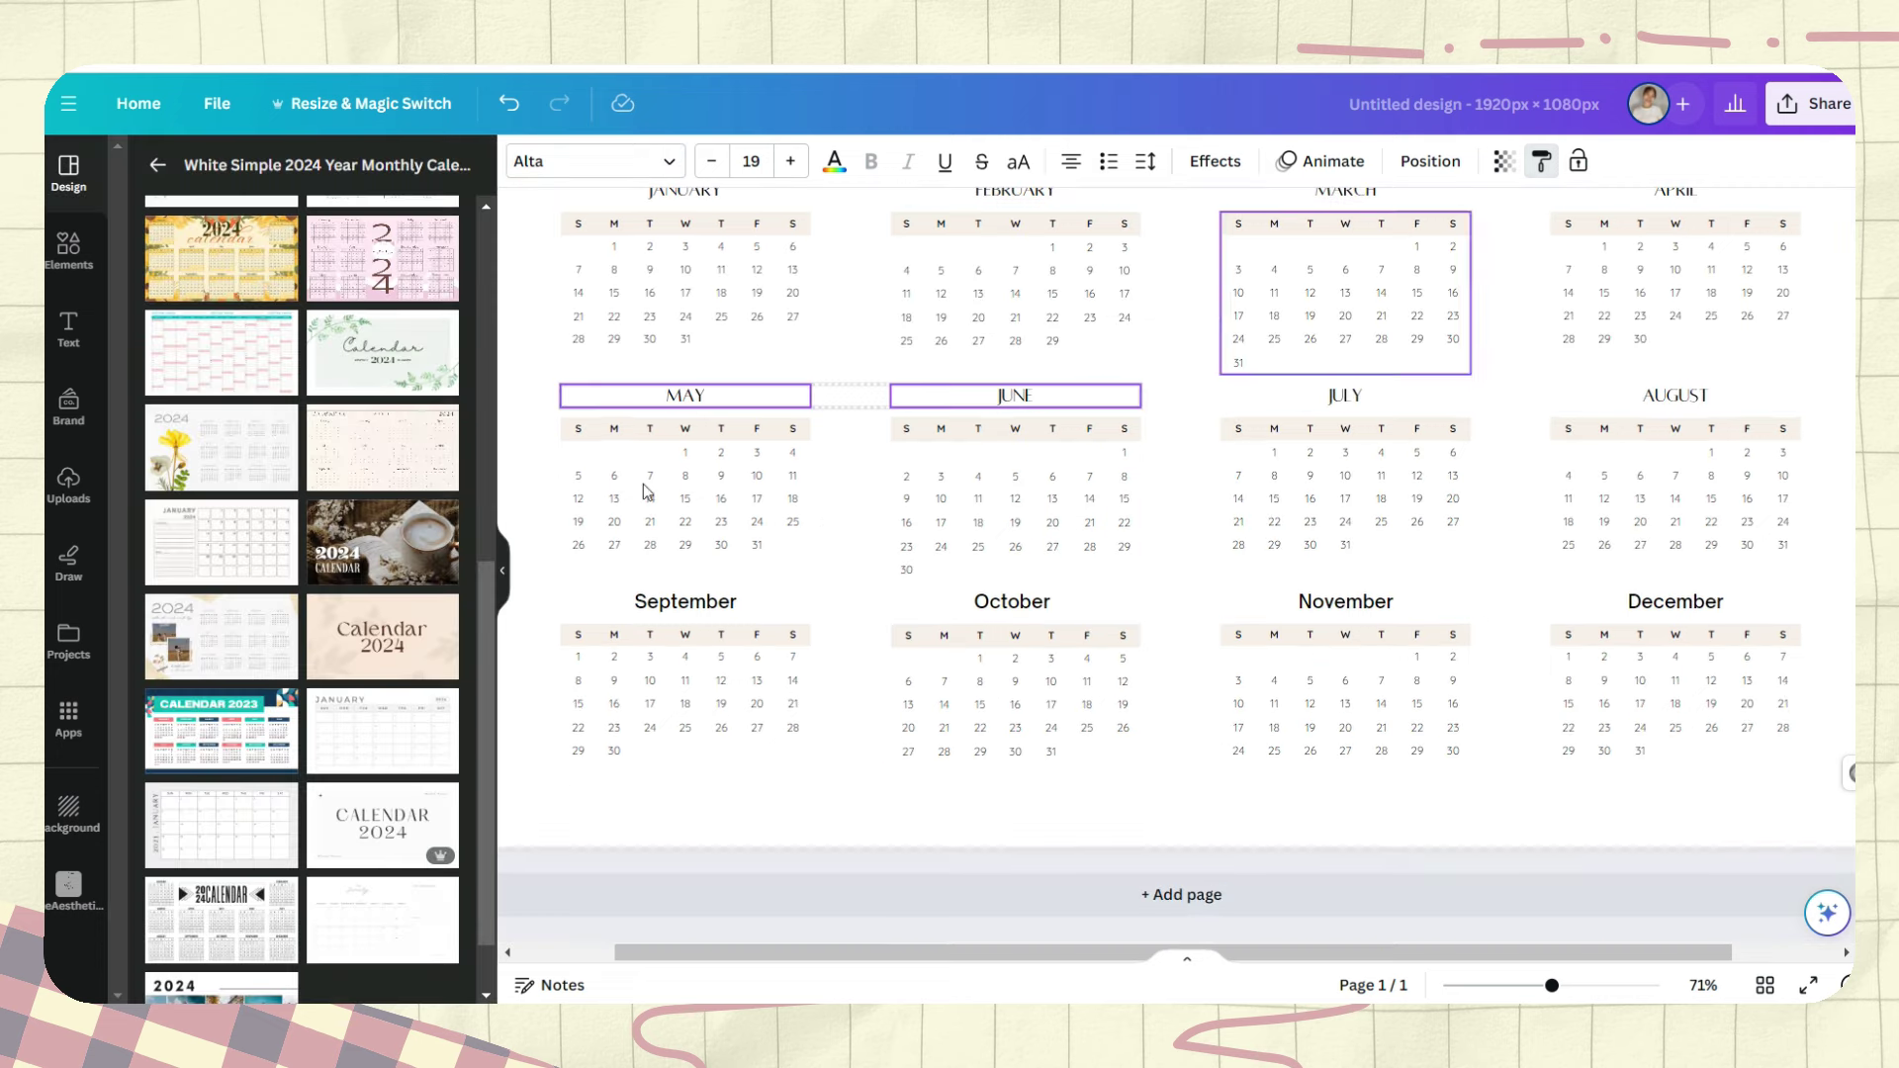
drag(537, 593, 1755, 605)
click(850, 682)
click(945, 610)
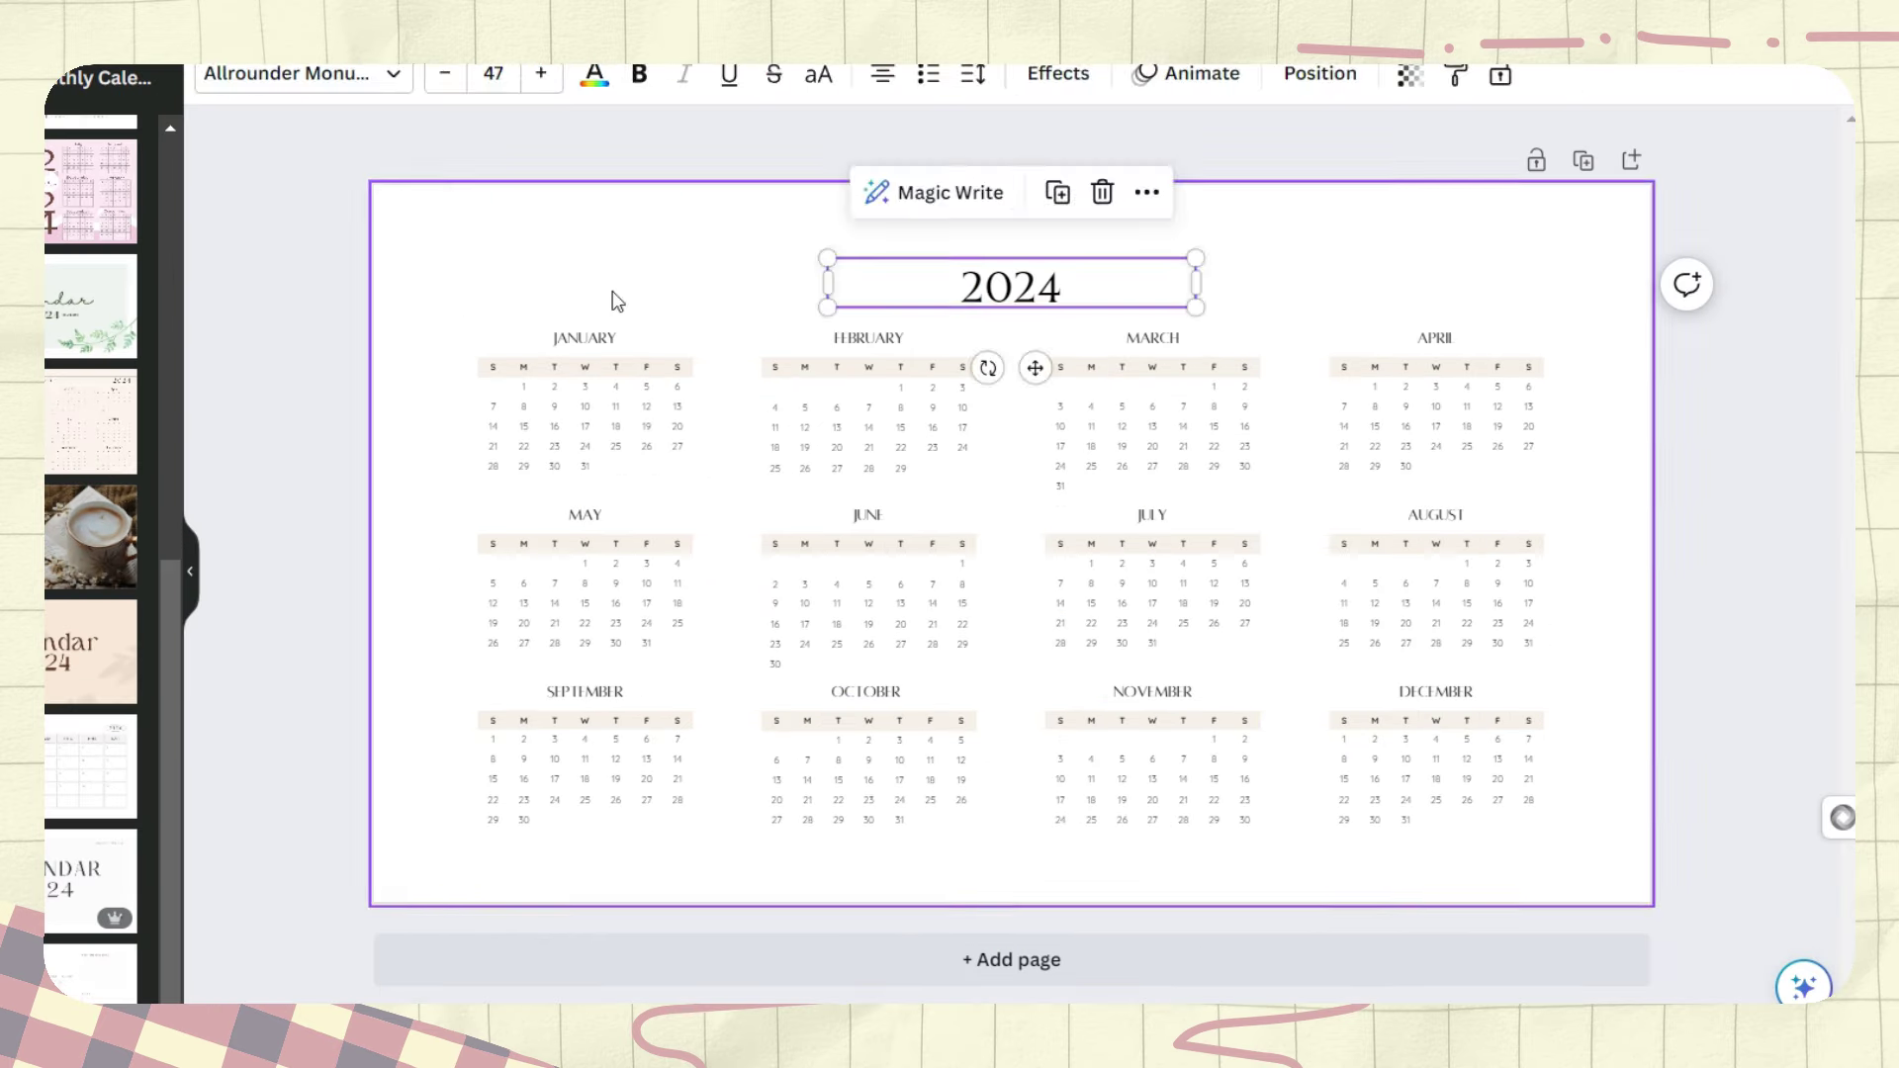
Shift the January and February columns of months left and slightly down, narrowing the gap between them.
click(699, 364)
drag(703, 362, 925, 803)
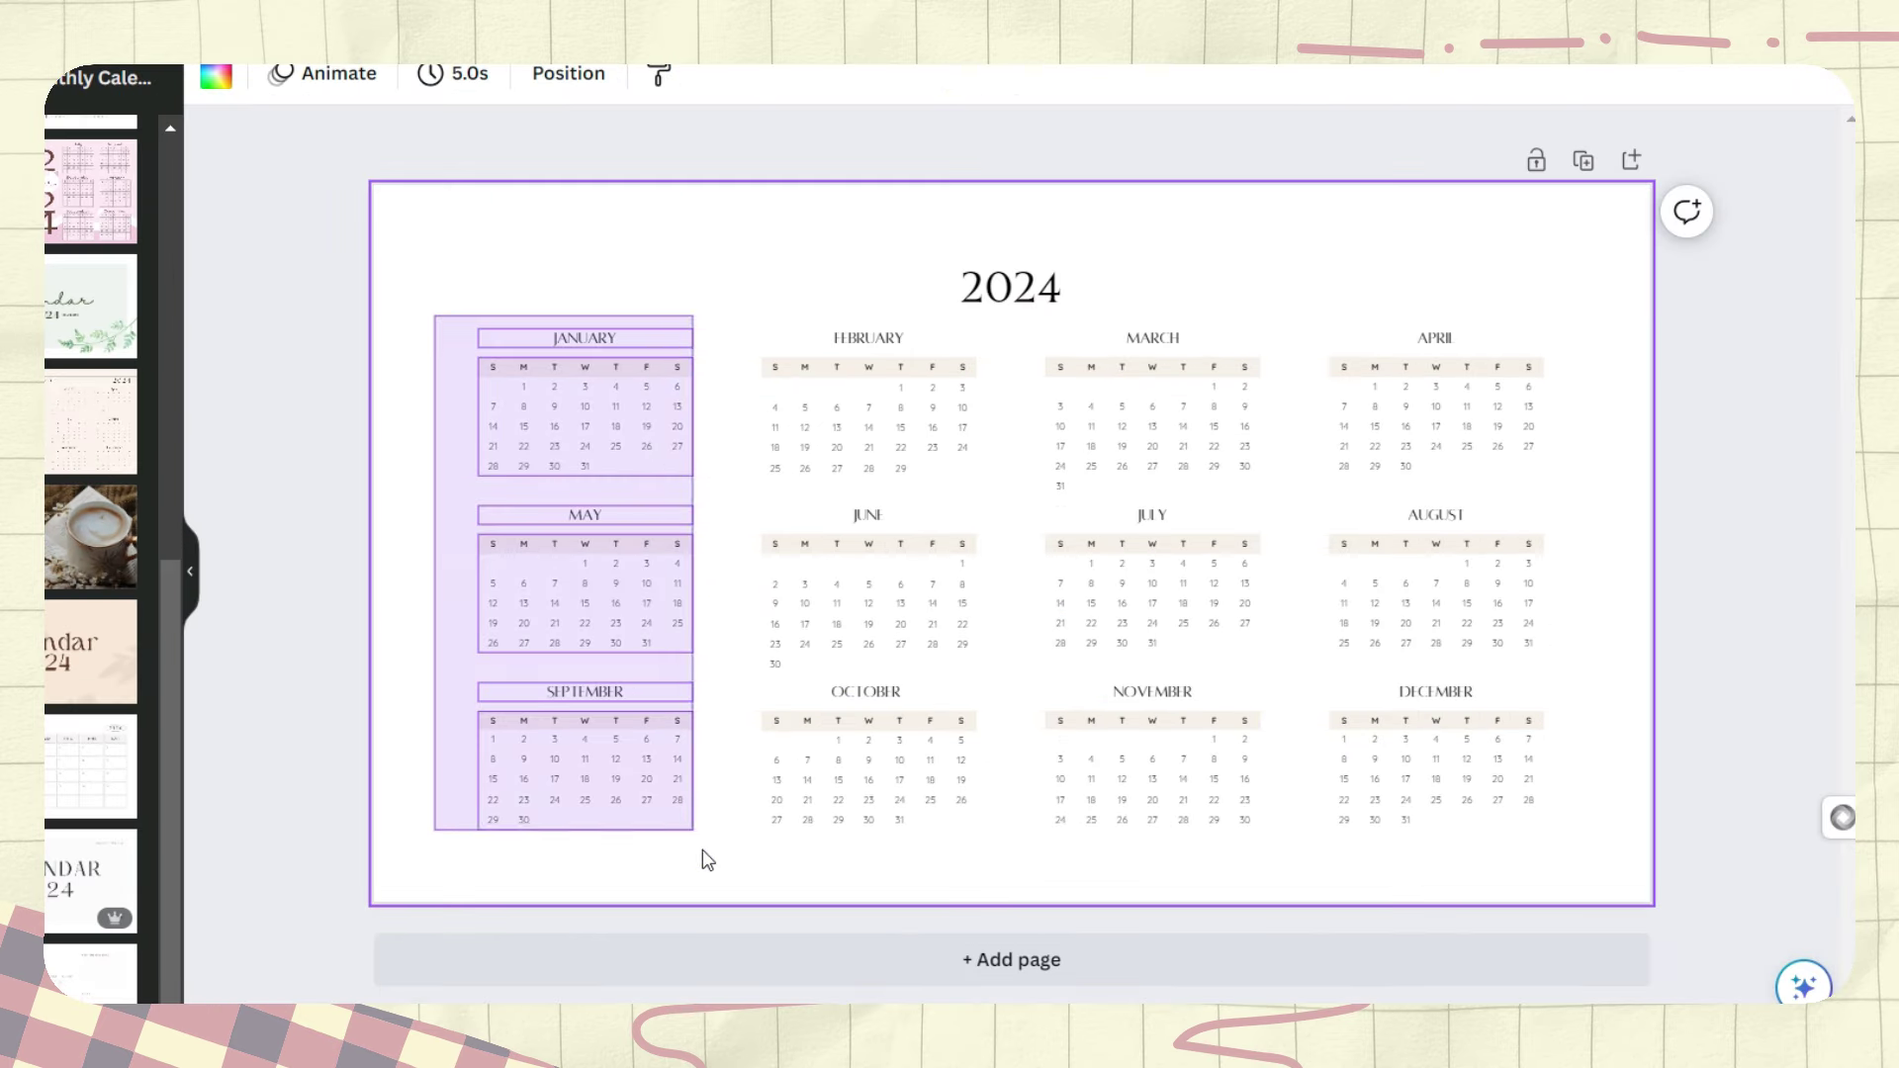
mouse_move(706, 859)
mouse_down()
mouse_move(577, 840)
mouse_move(937, 339)
mouse_up()
drag(934, 407, 845, 426)
click(955, 371)
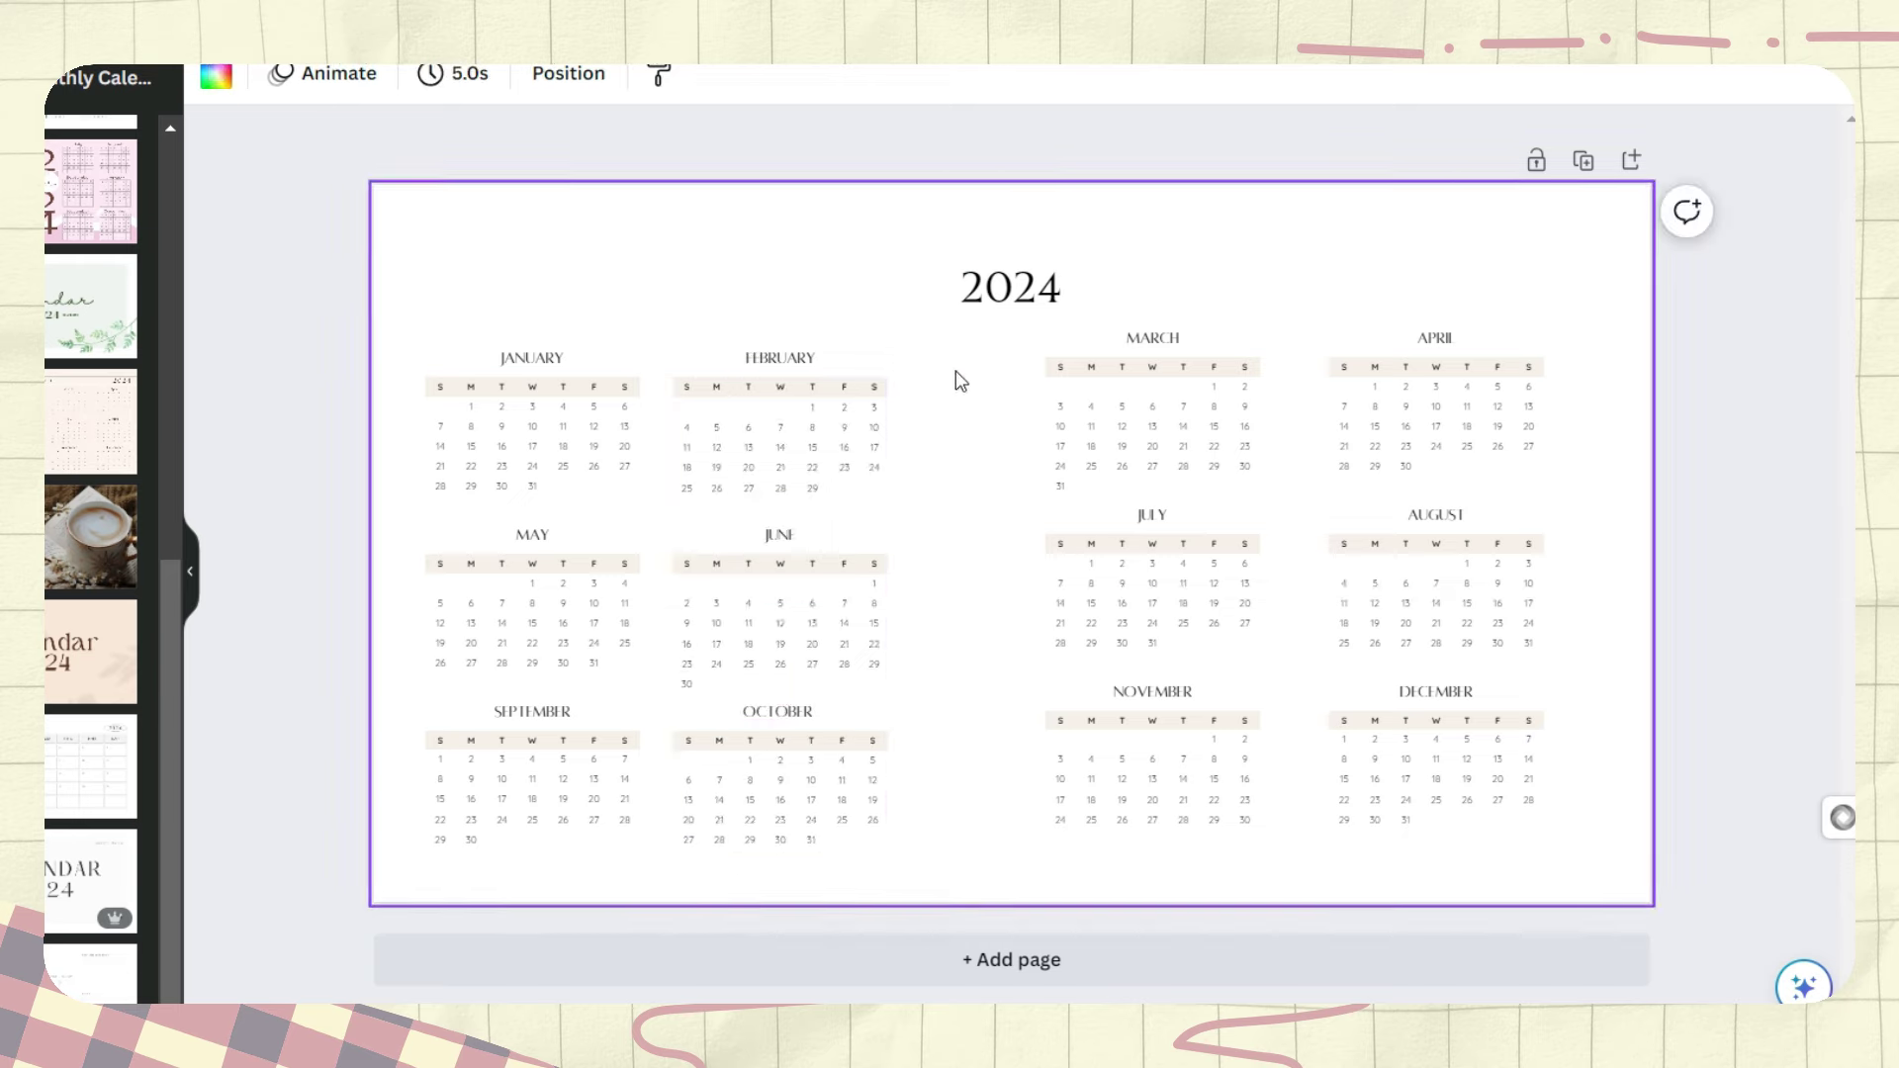
Move the March column of months closer to the February column and scale down the whole twelve-month grid.
drag(986, 334, 1140, 774)
drag(1140, 770, 1030, 771)
drag(1029, 771, 1017, 791)
drag(1420, 869, 410, 336)
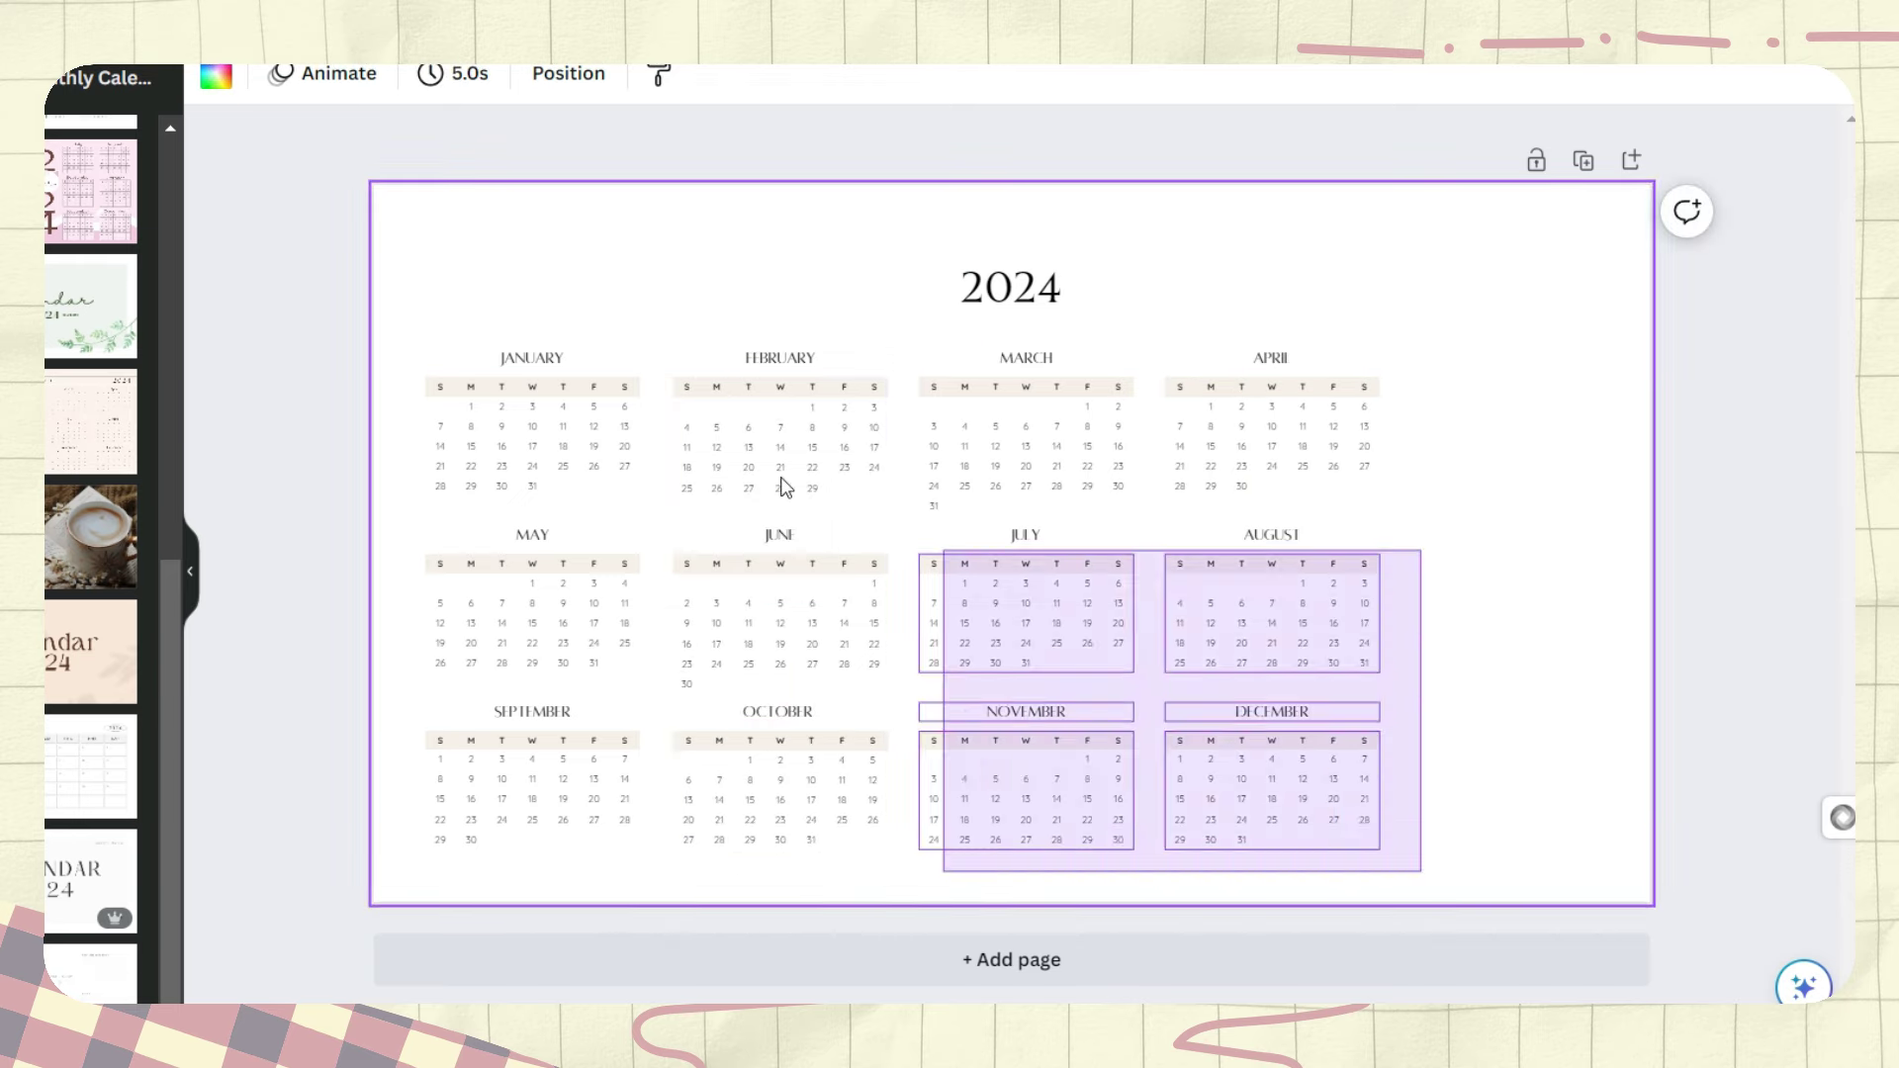
drag(1380, 850, 1243, 778)
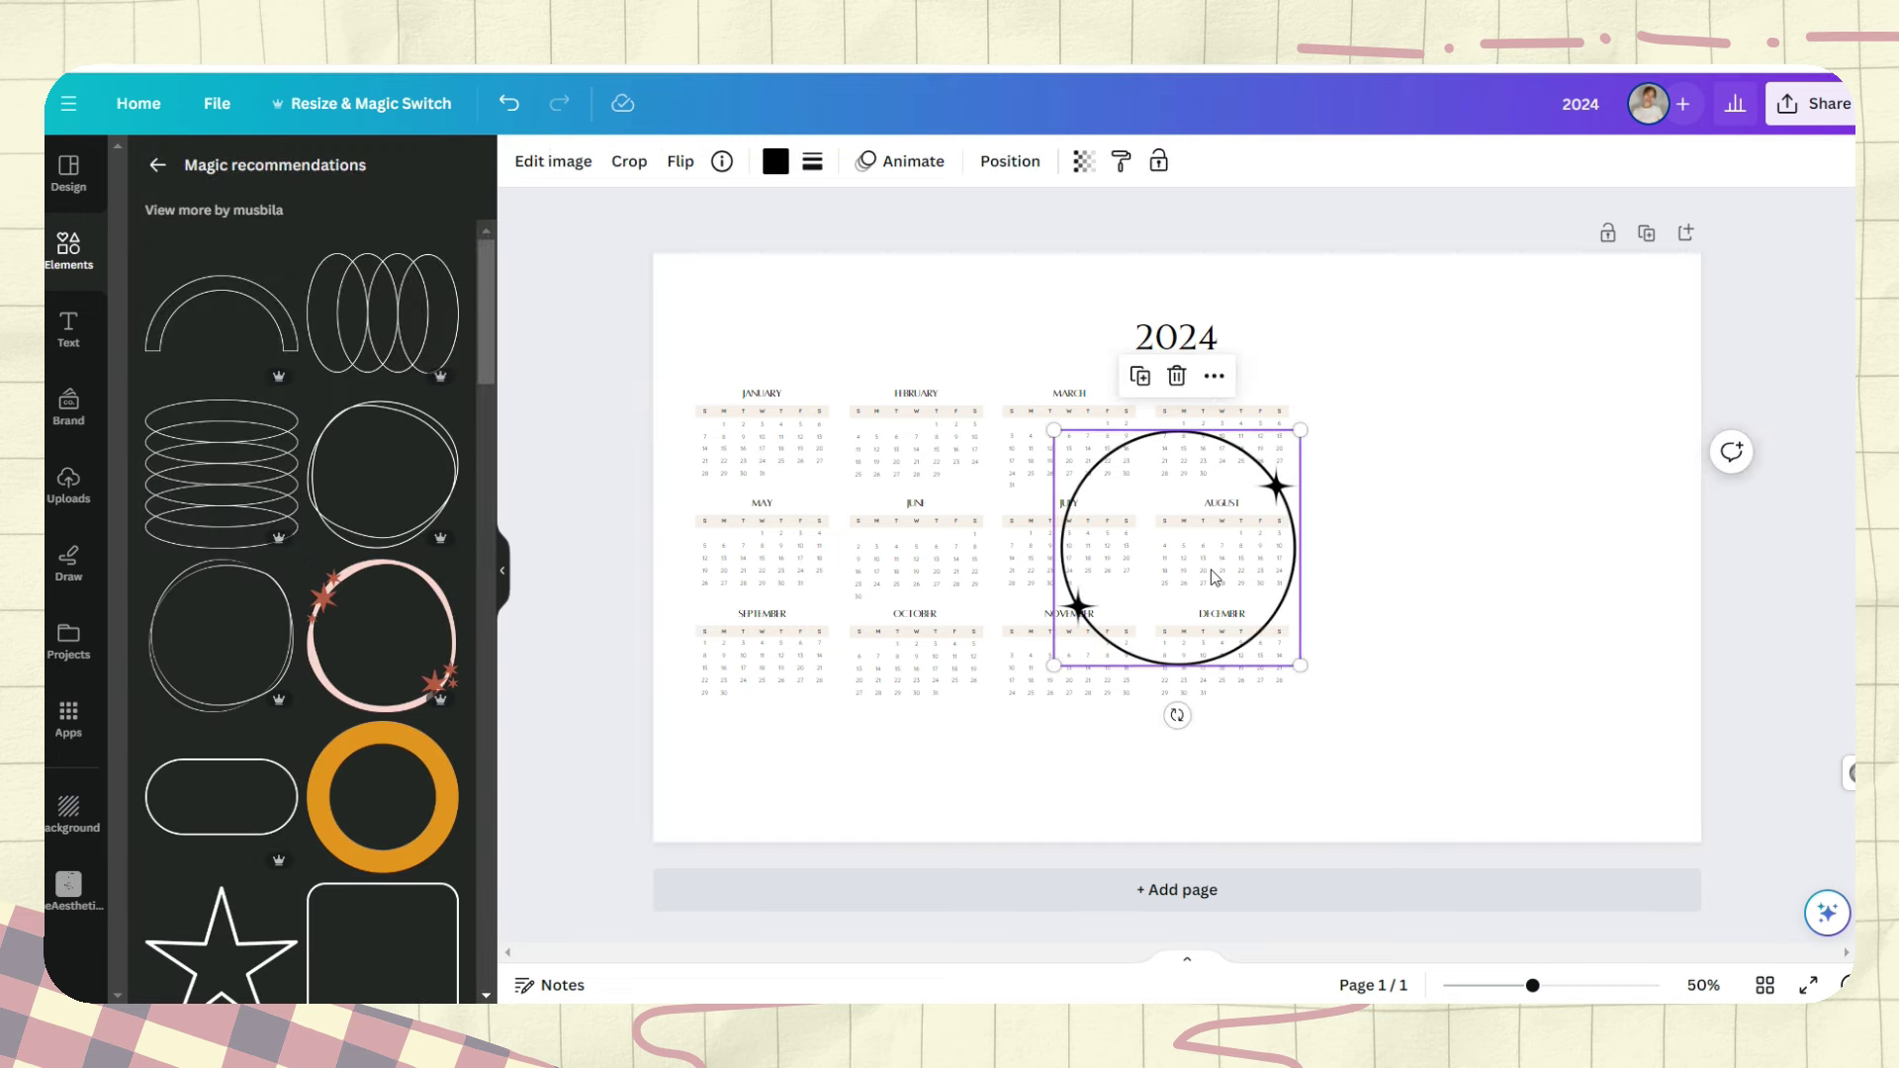
Place the slanted oval frame with two stars on the page and shrink it to suit the 2024 title.
drag(1216, 576, 1157, 442)
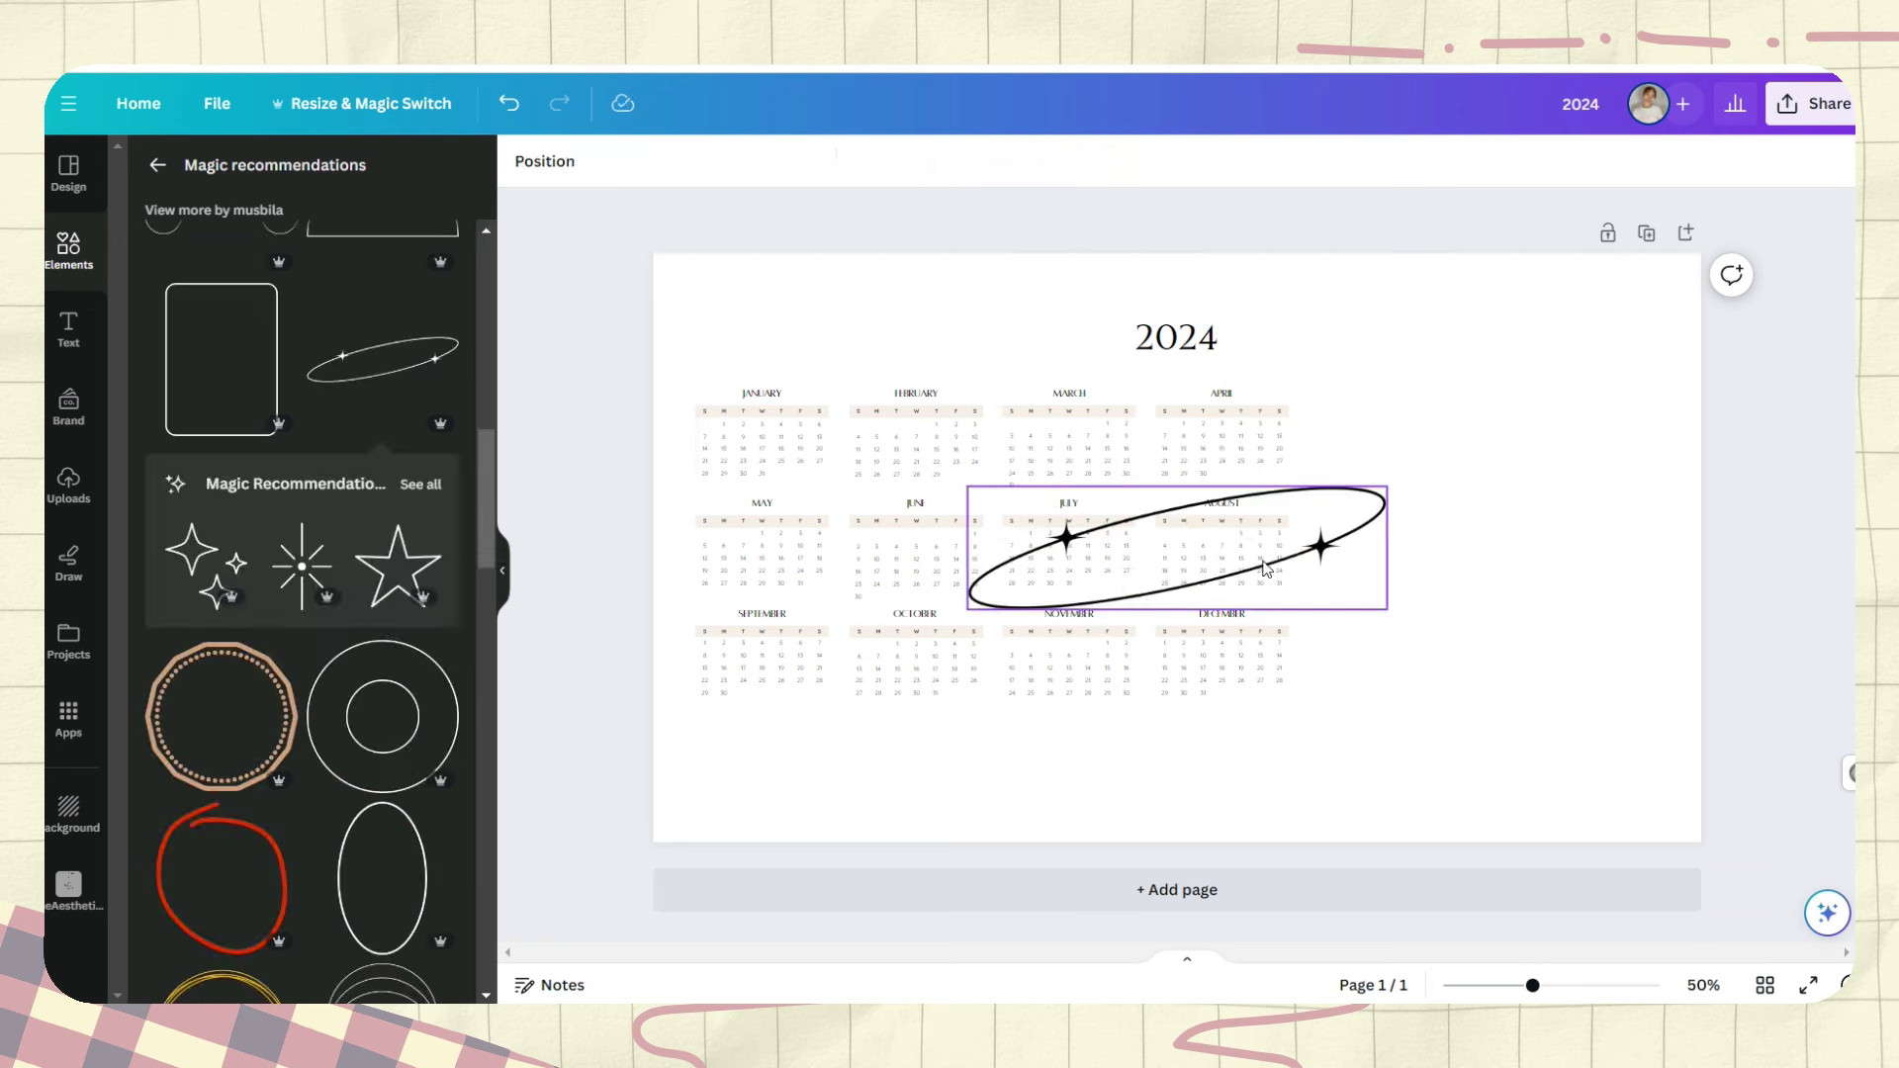
drag(1260, 556, 1501, 450)
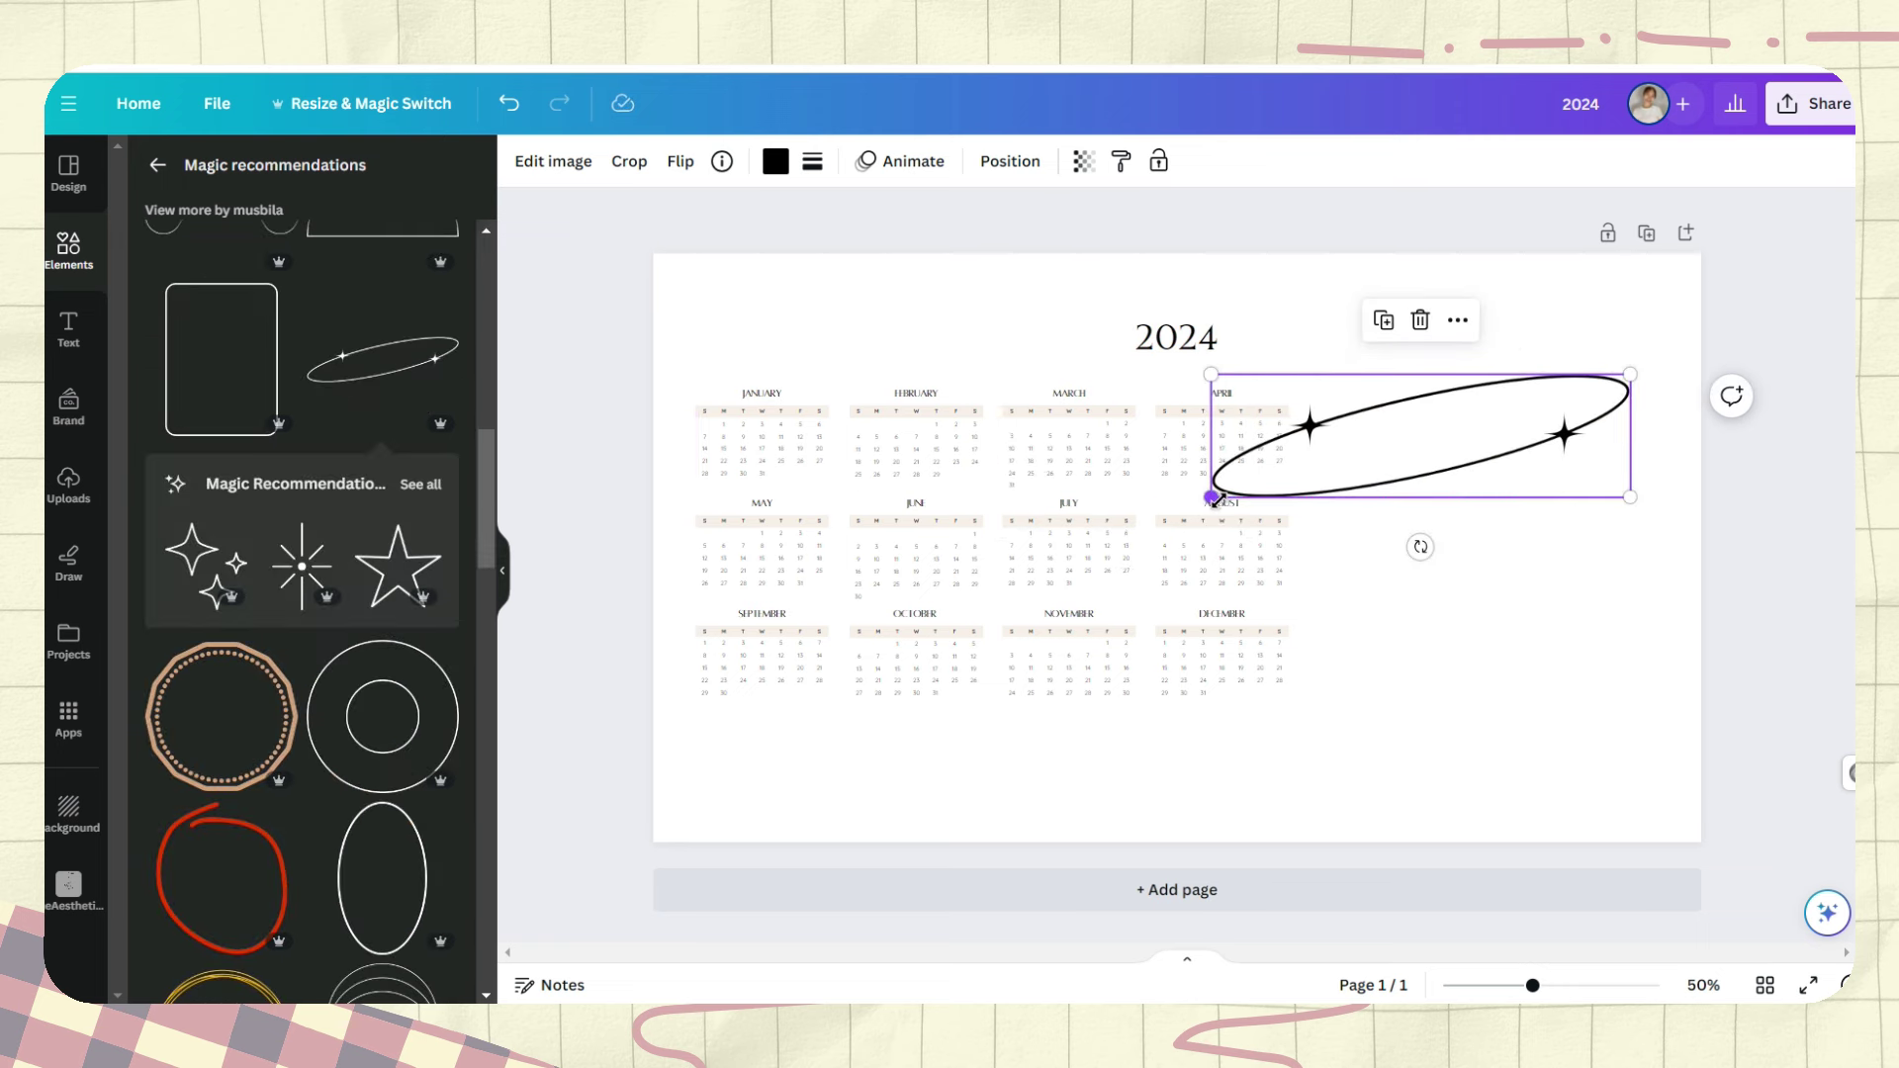
drag(1212, 498, 1433, 428)
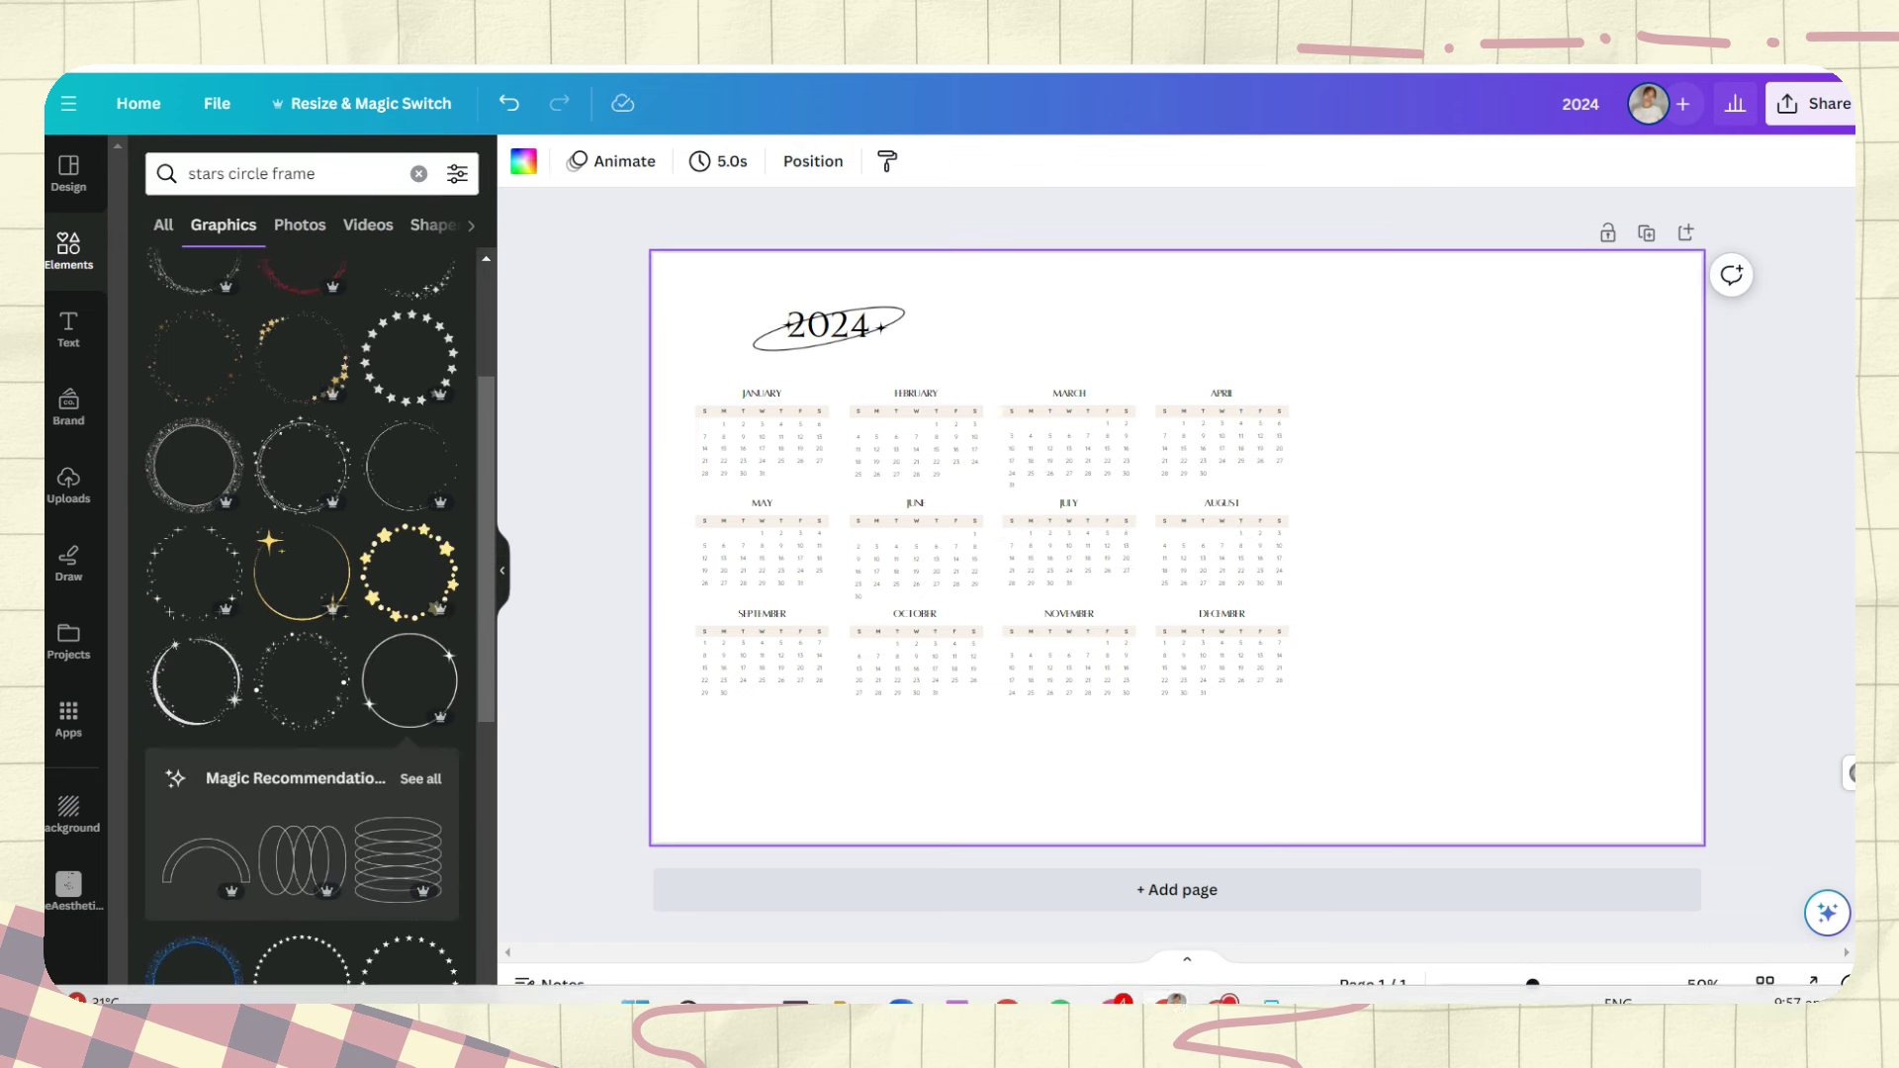
Search the graphics for "gradient", add the oval pink-orange radial gradient, enlarge it and centre it on the page.
click(269, 170)
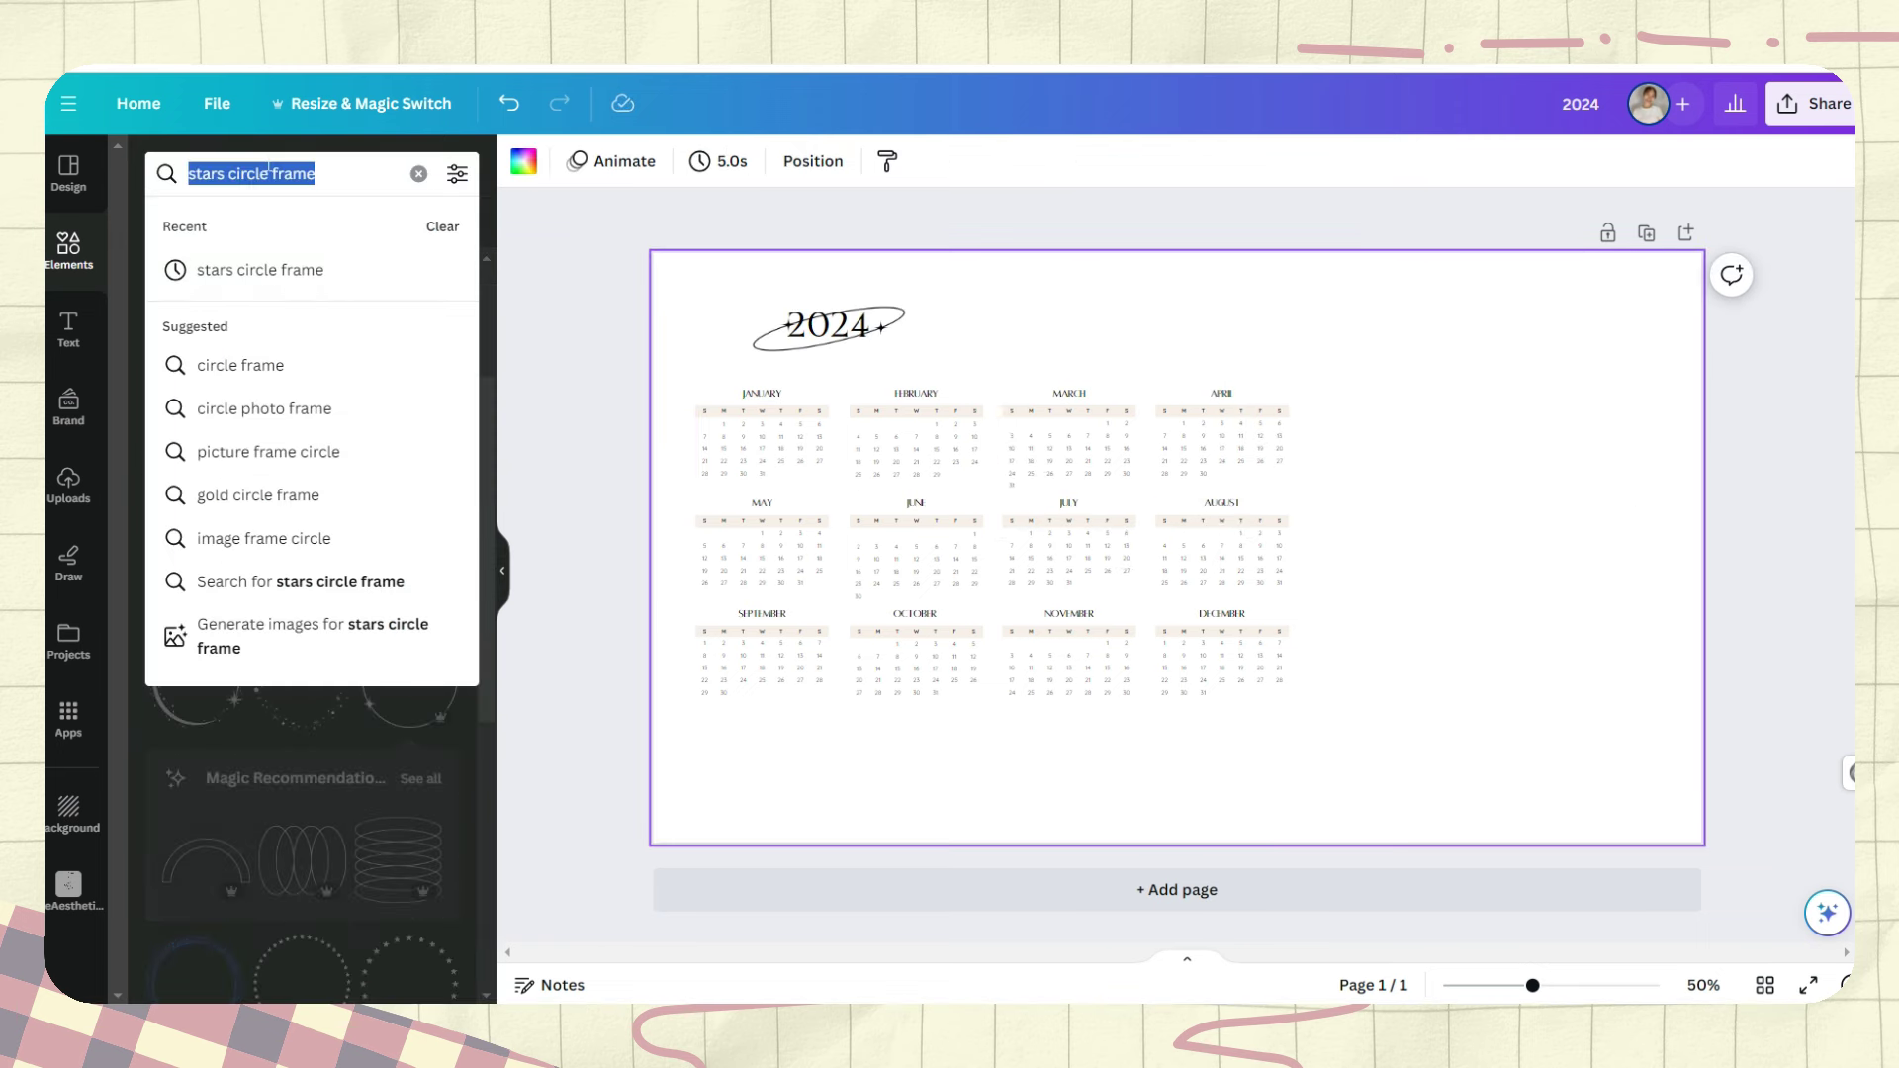
text(gradient)
key(Return)
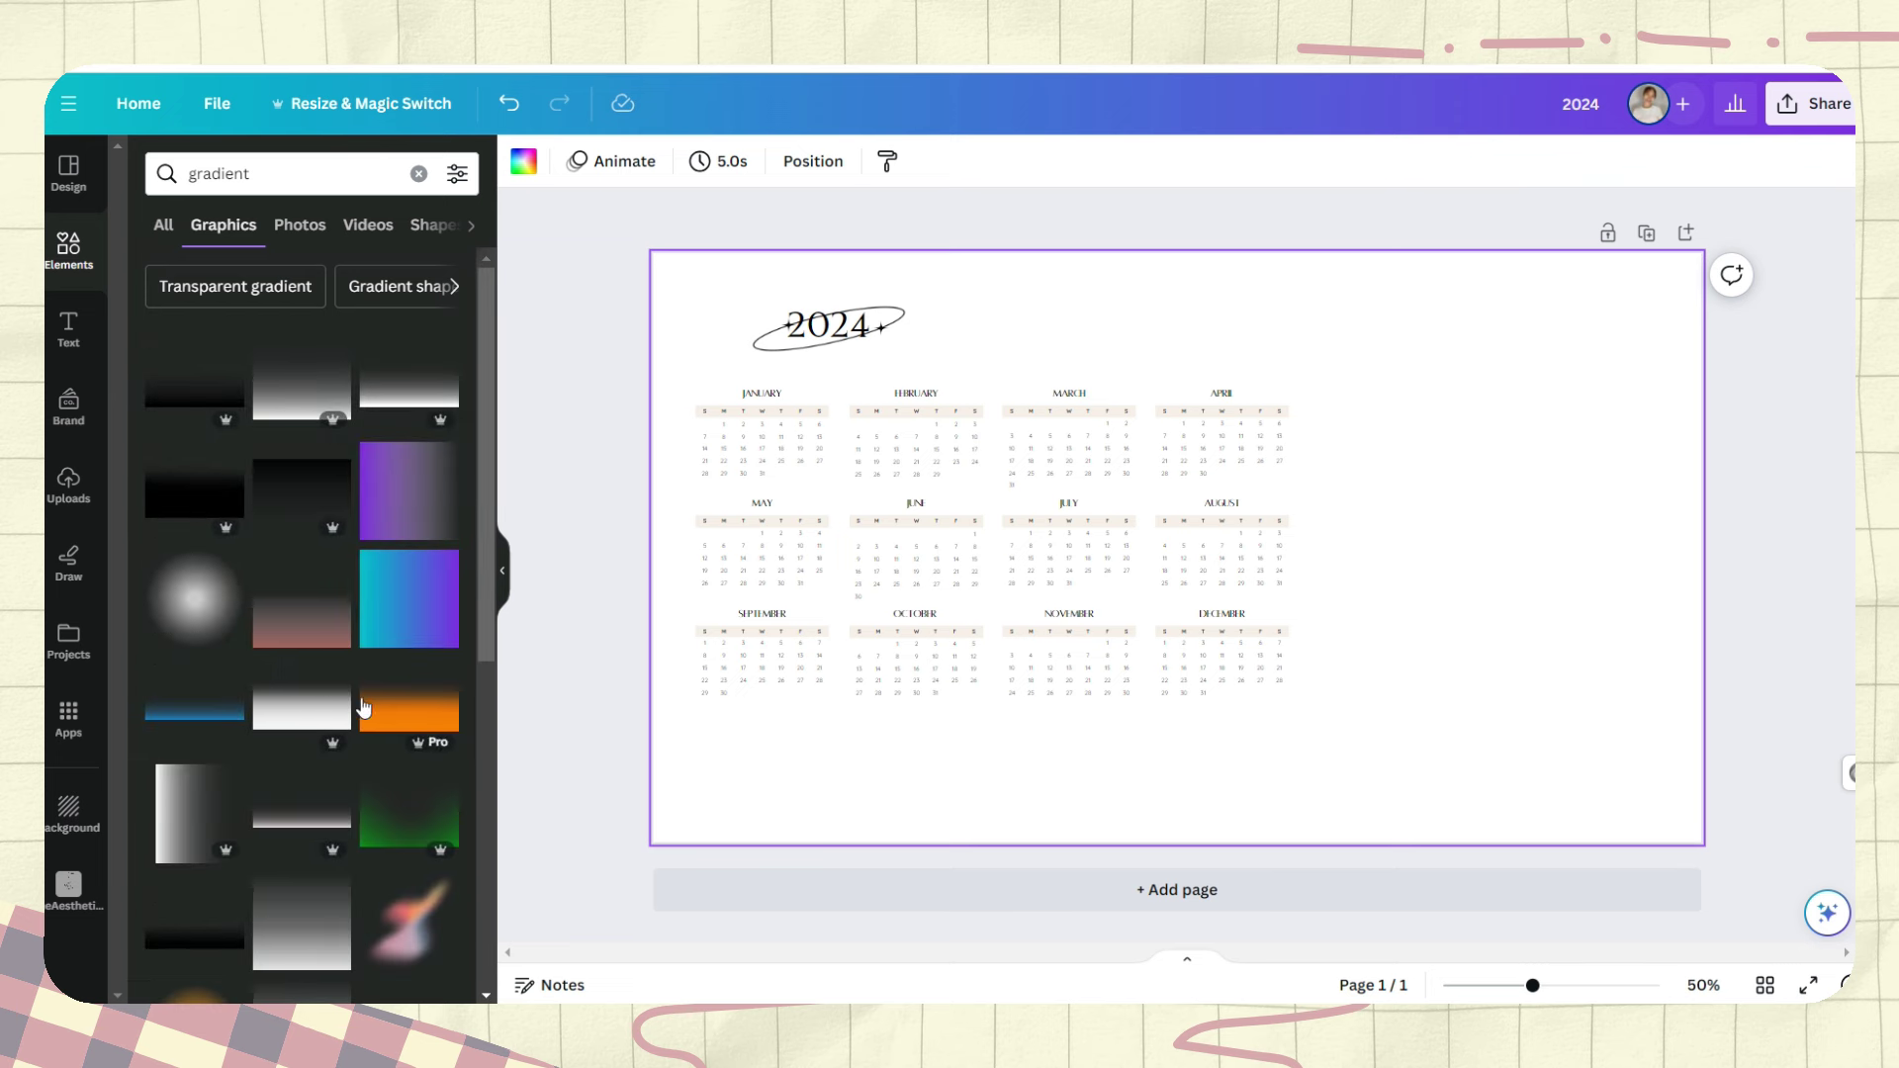
scroll(363, 706, down, 5)
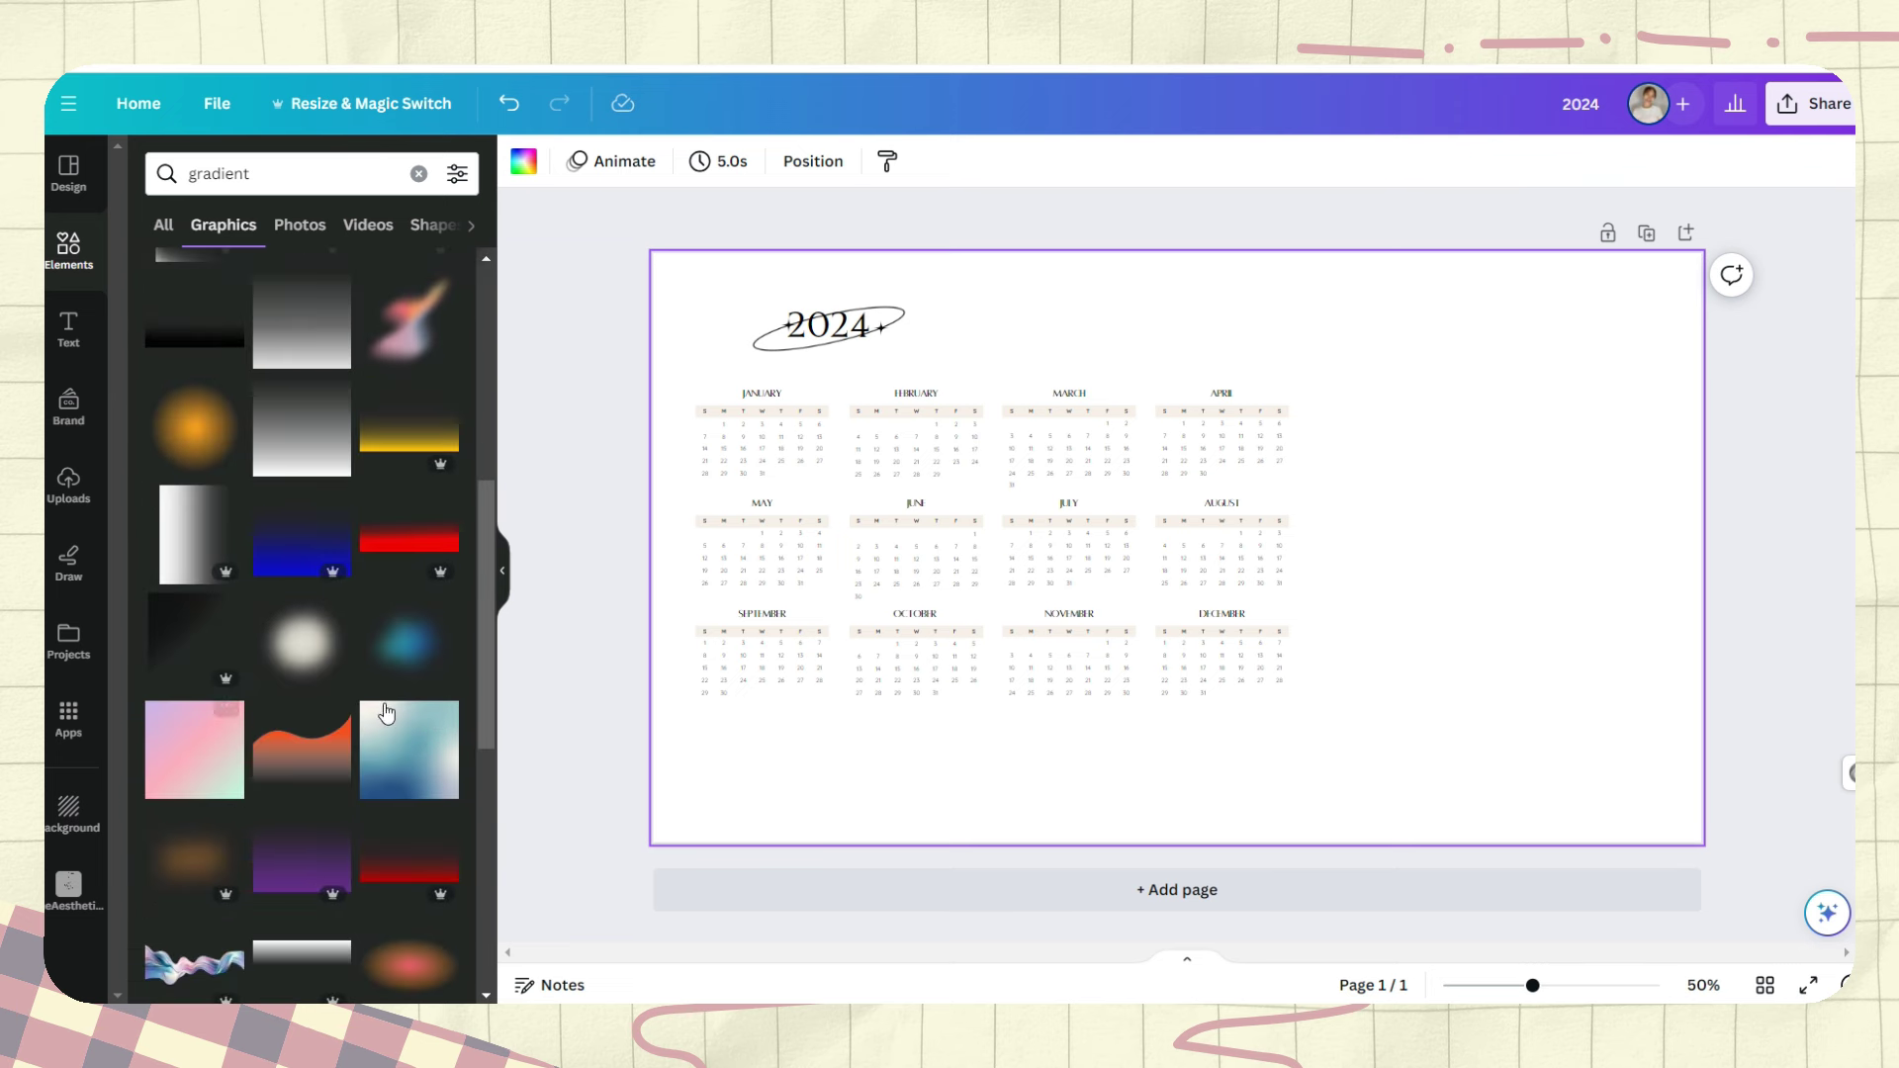
scroll(386, 712, down, 4)
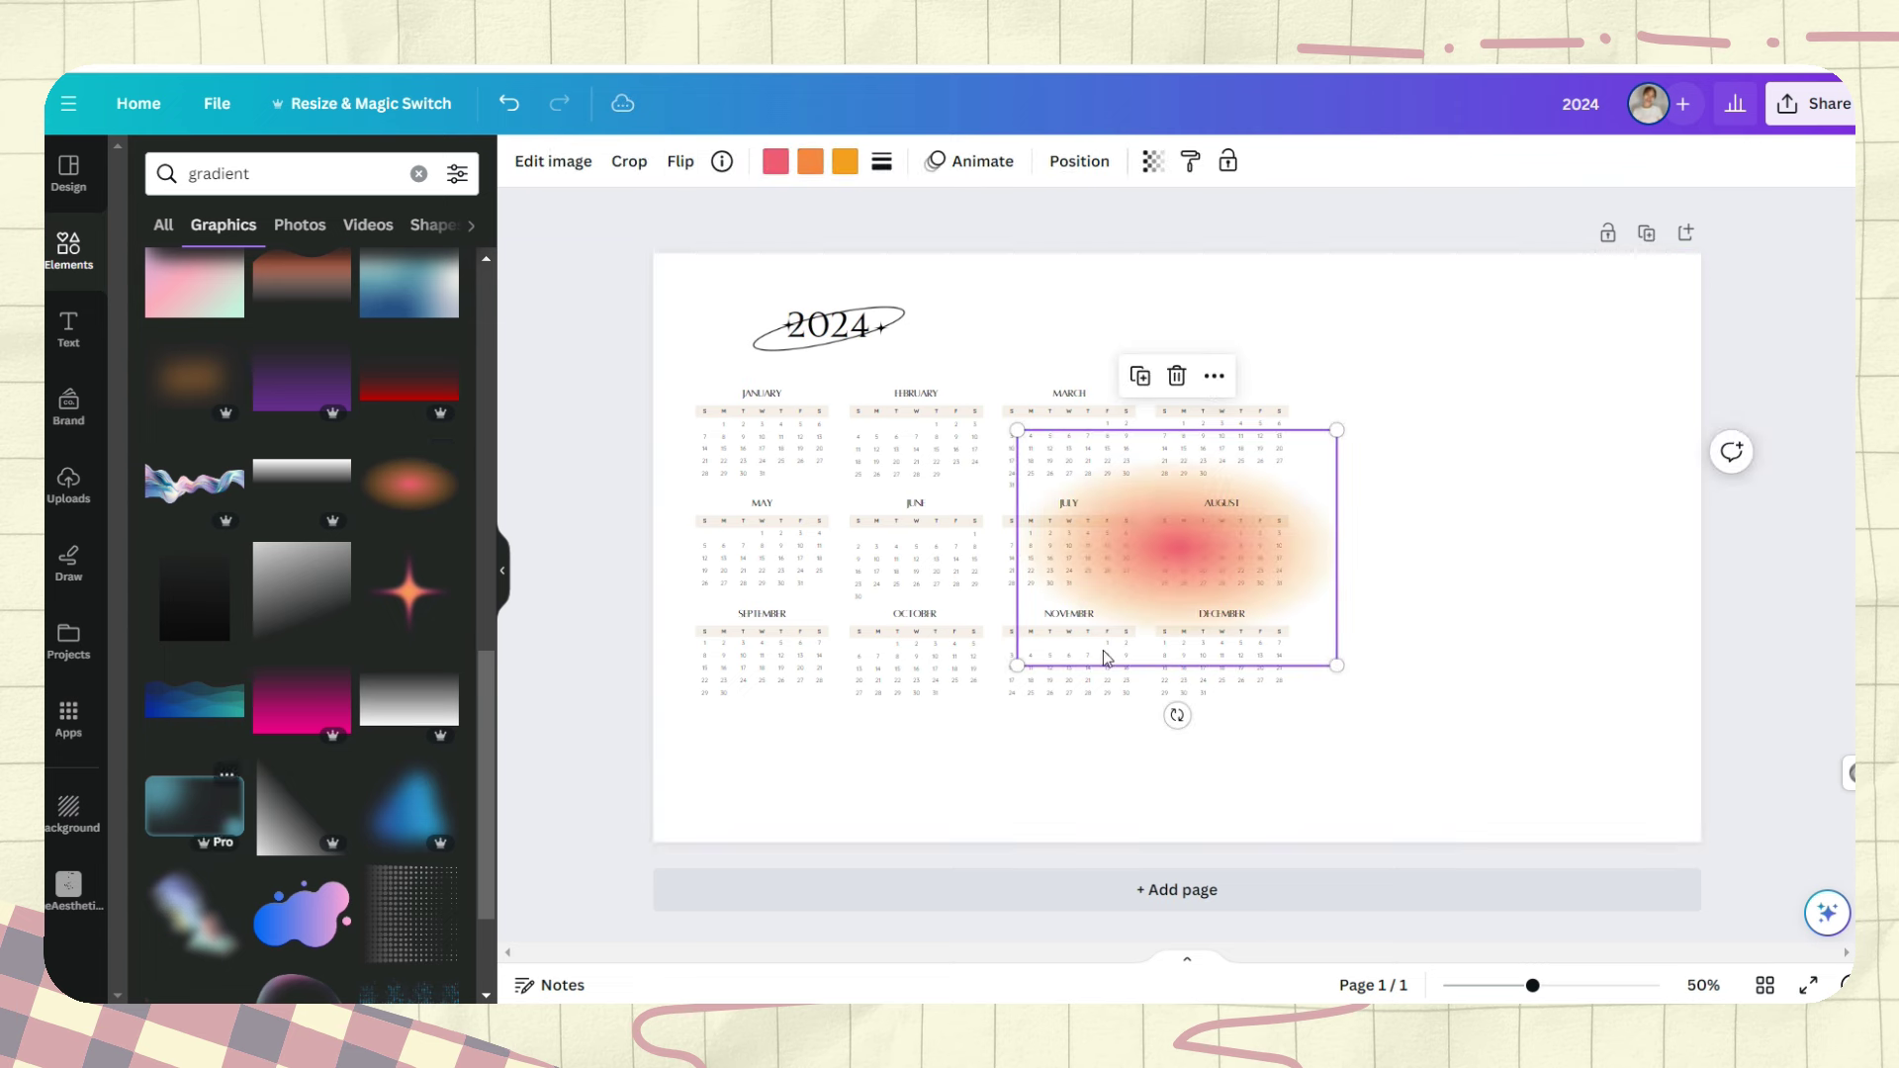
drag(1016, 661, 596, 971)
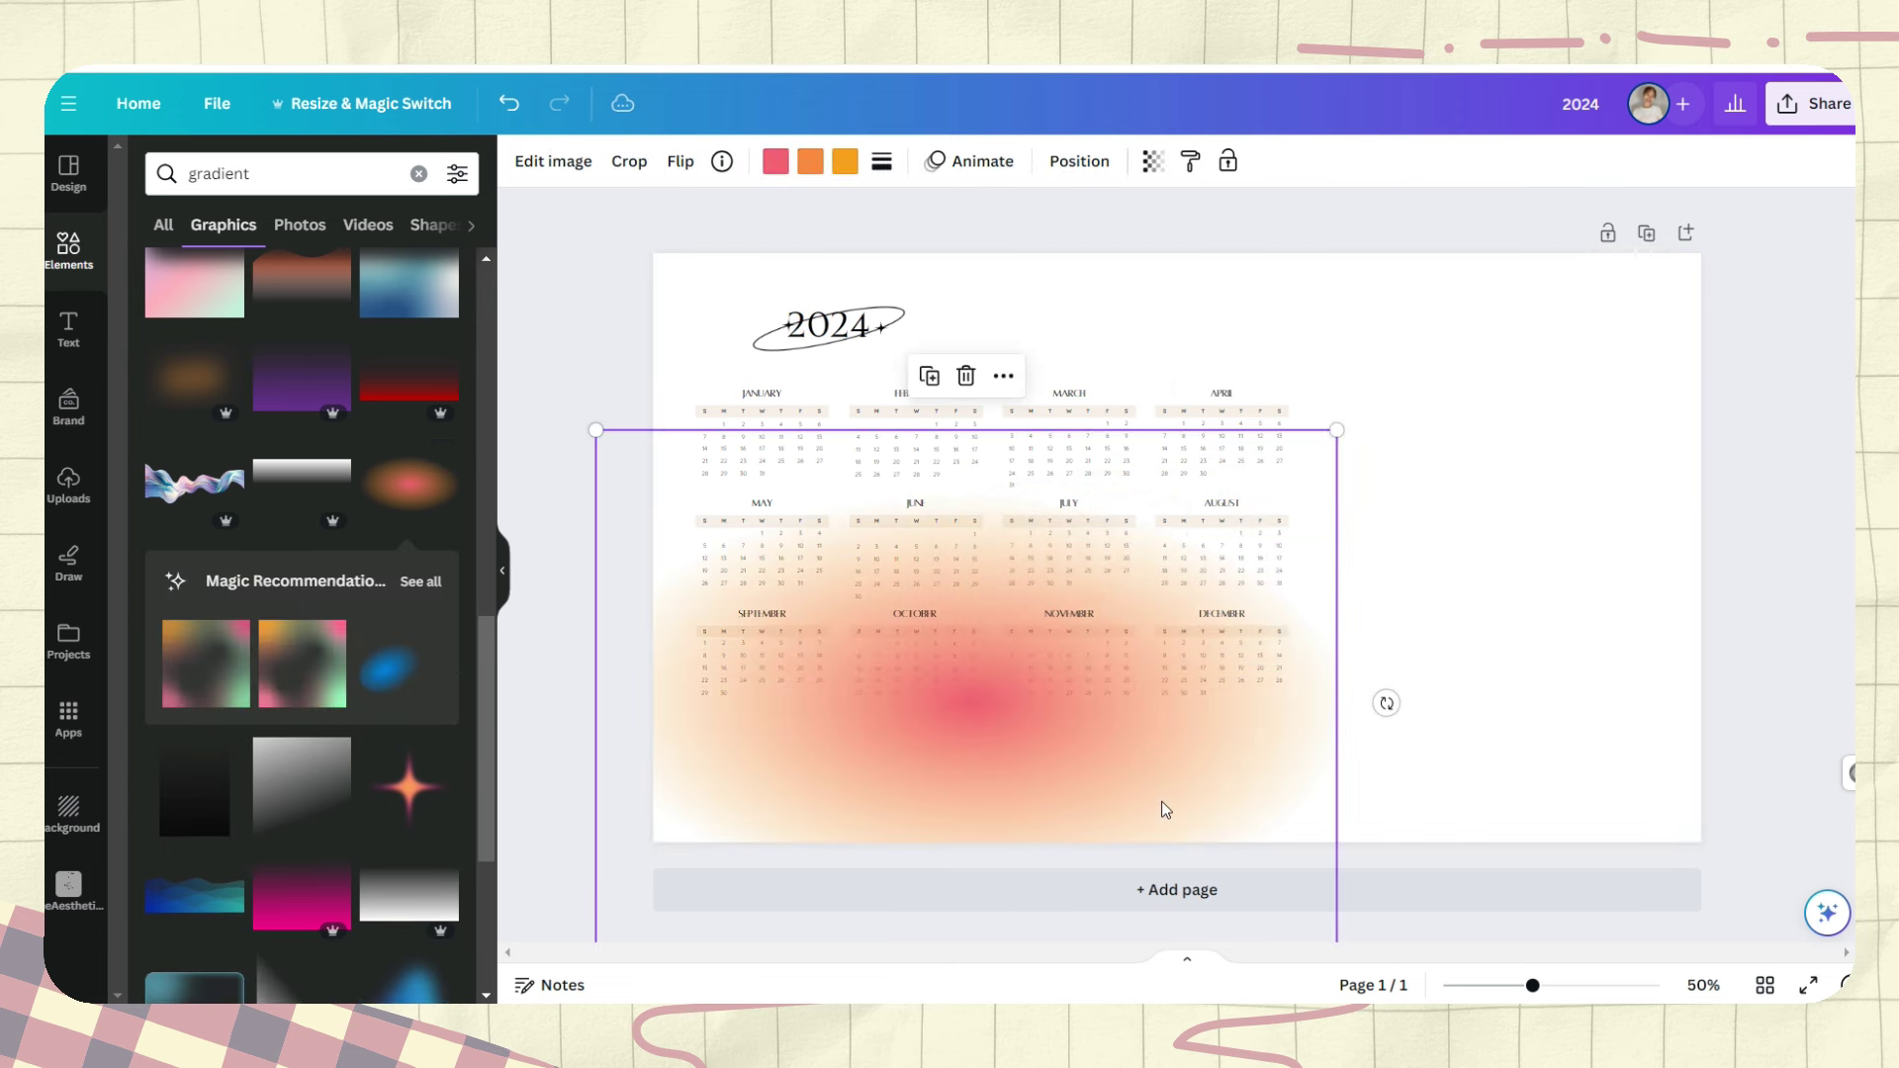
drag(1120, 801, 1301, 654)
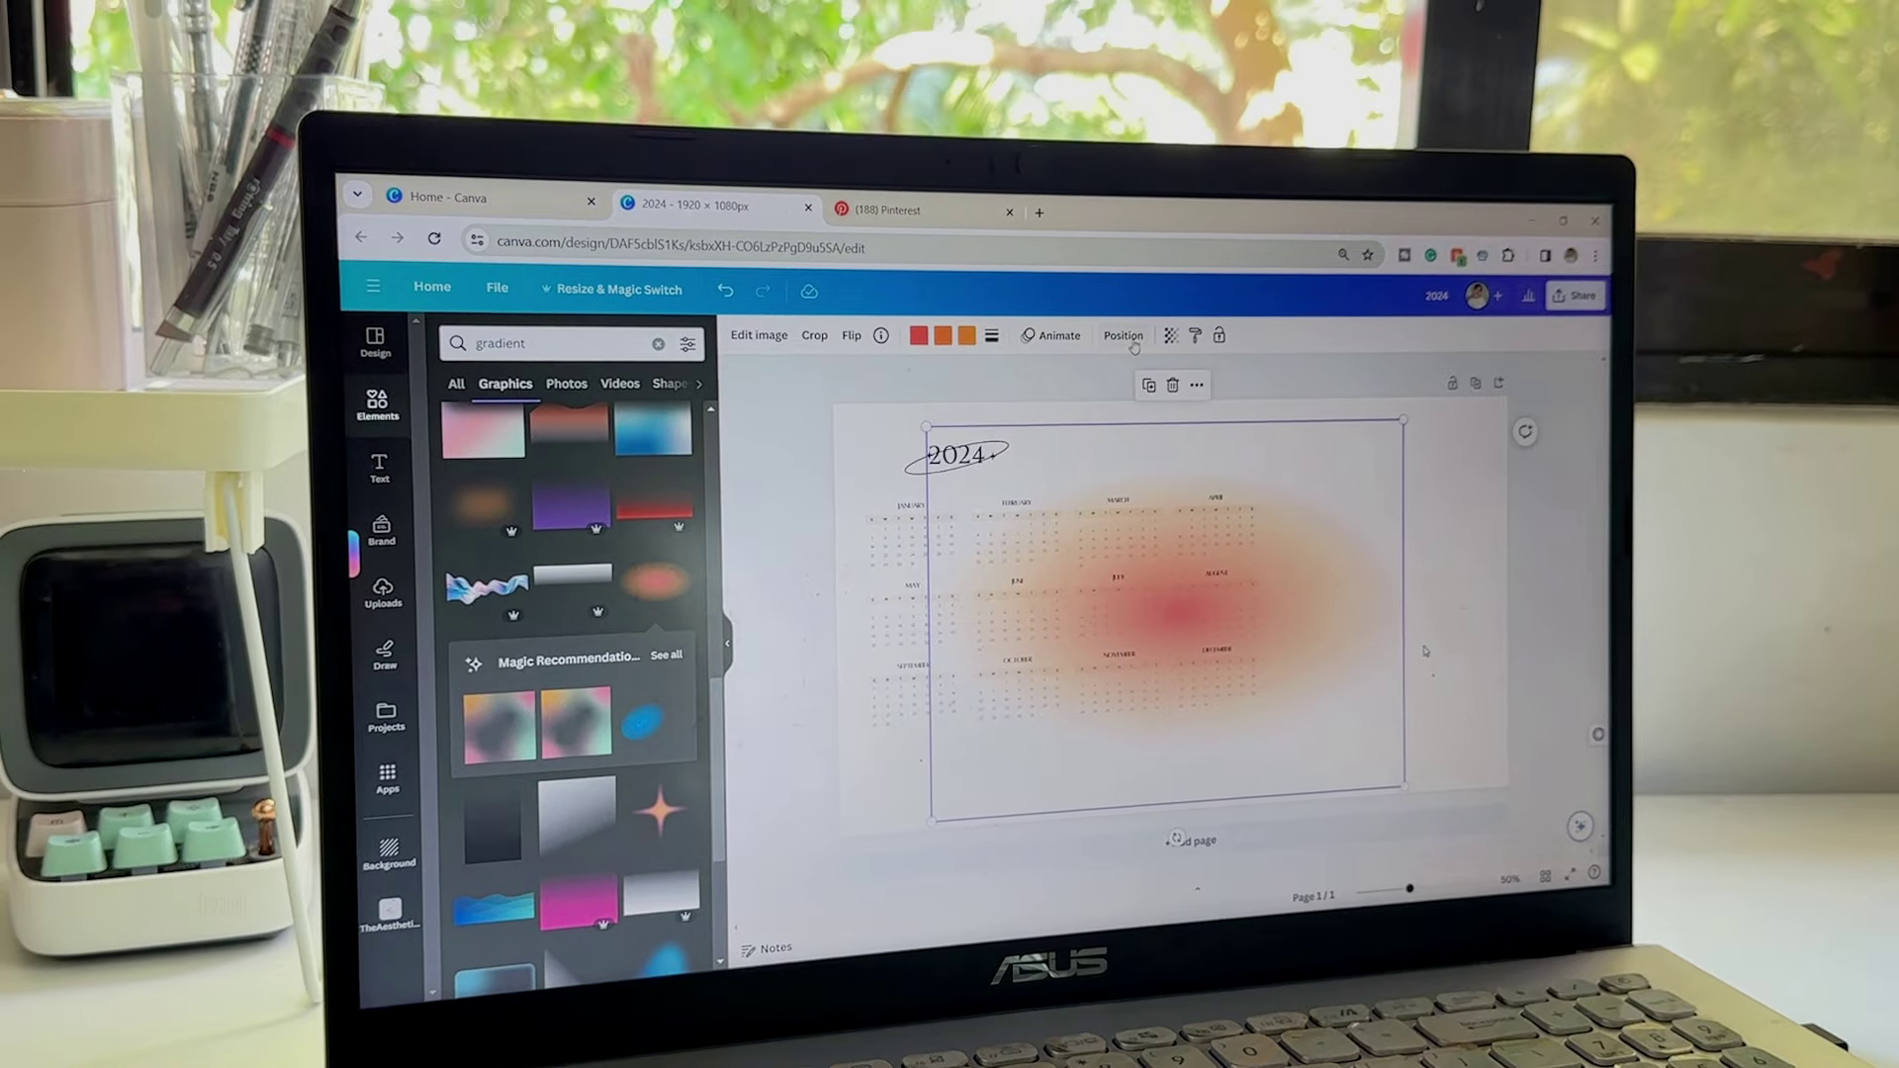
Send the pink-orange gradient to the back behind the calendar and make it more transparent.
click(1128, 328)
click(641, 407)
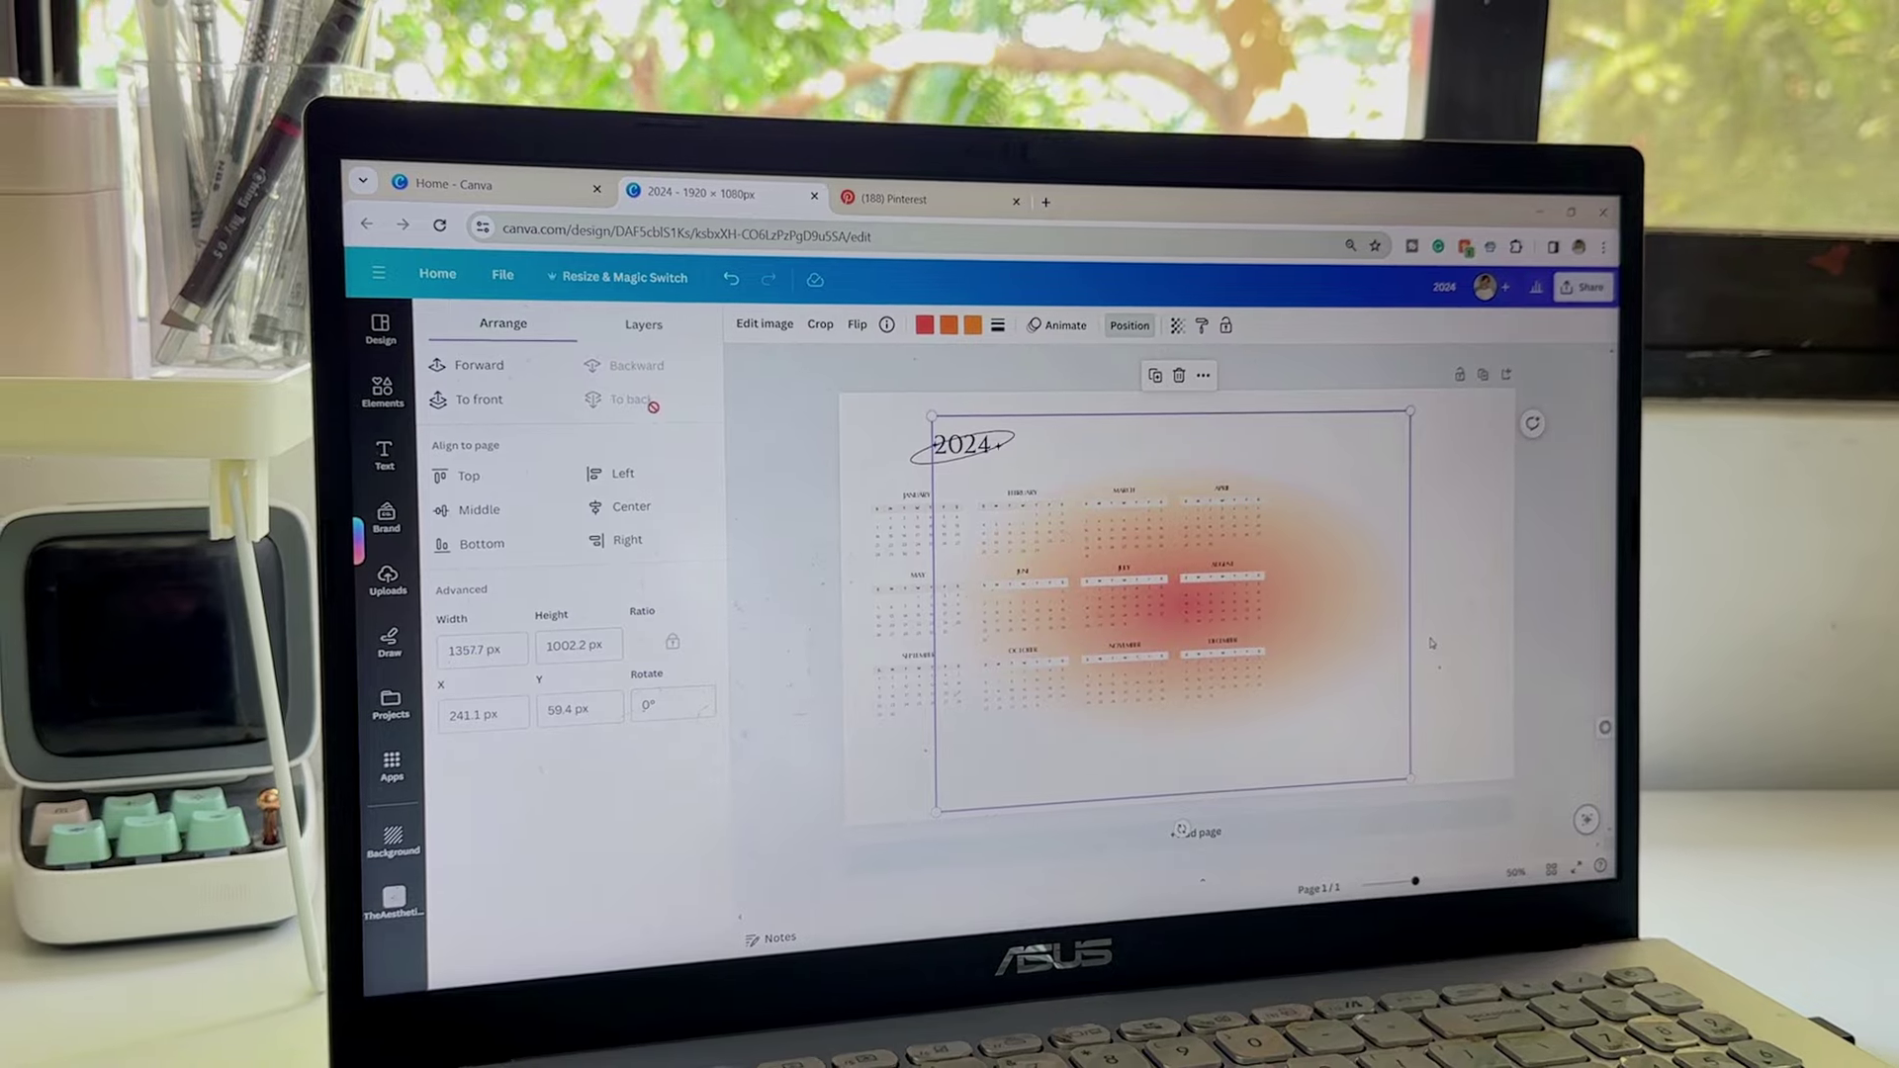
click(1174, 330)
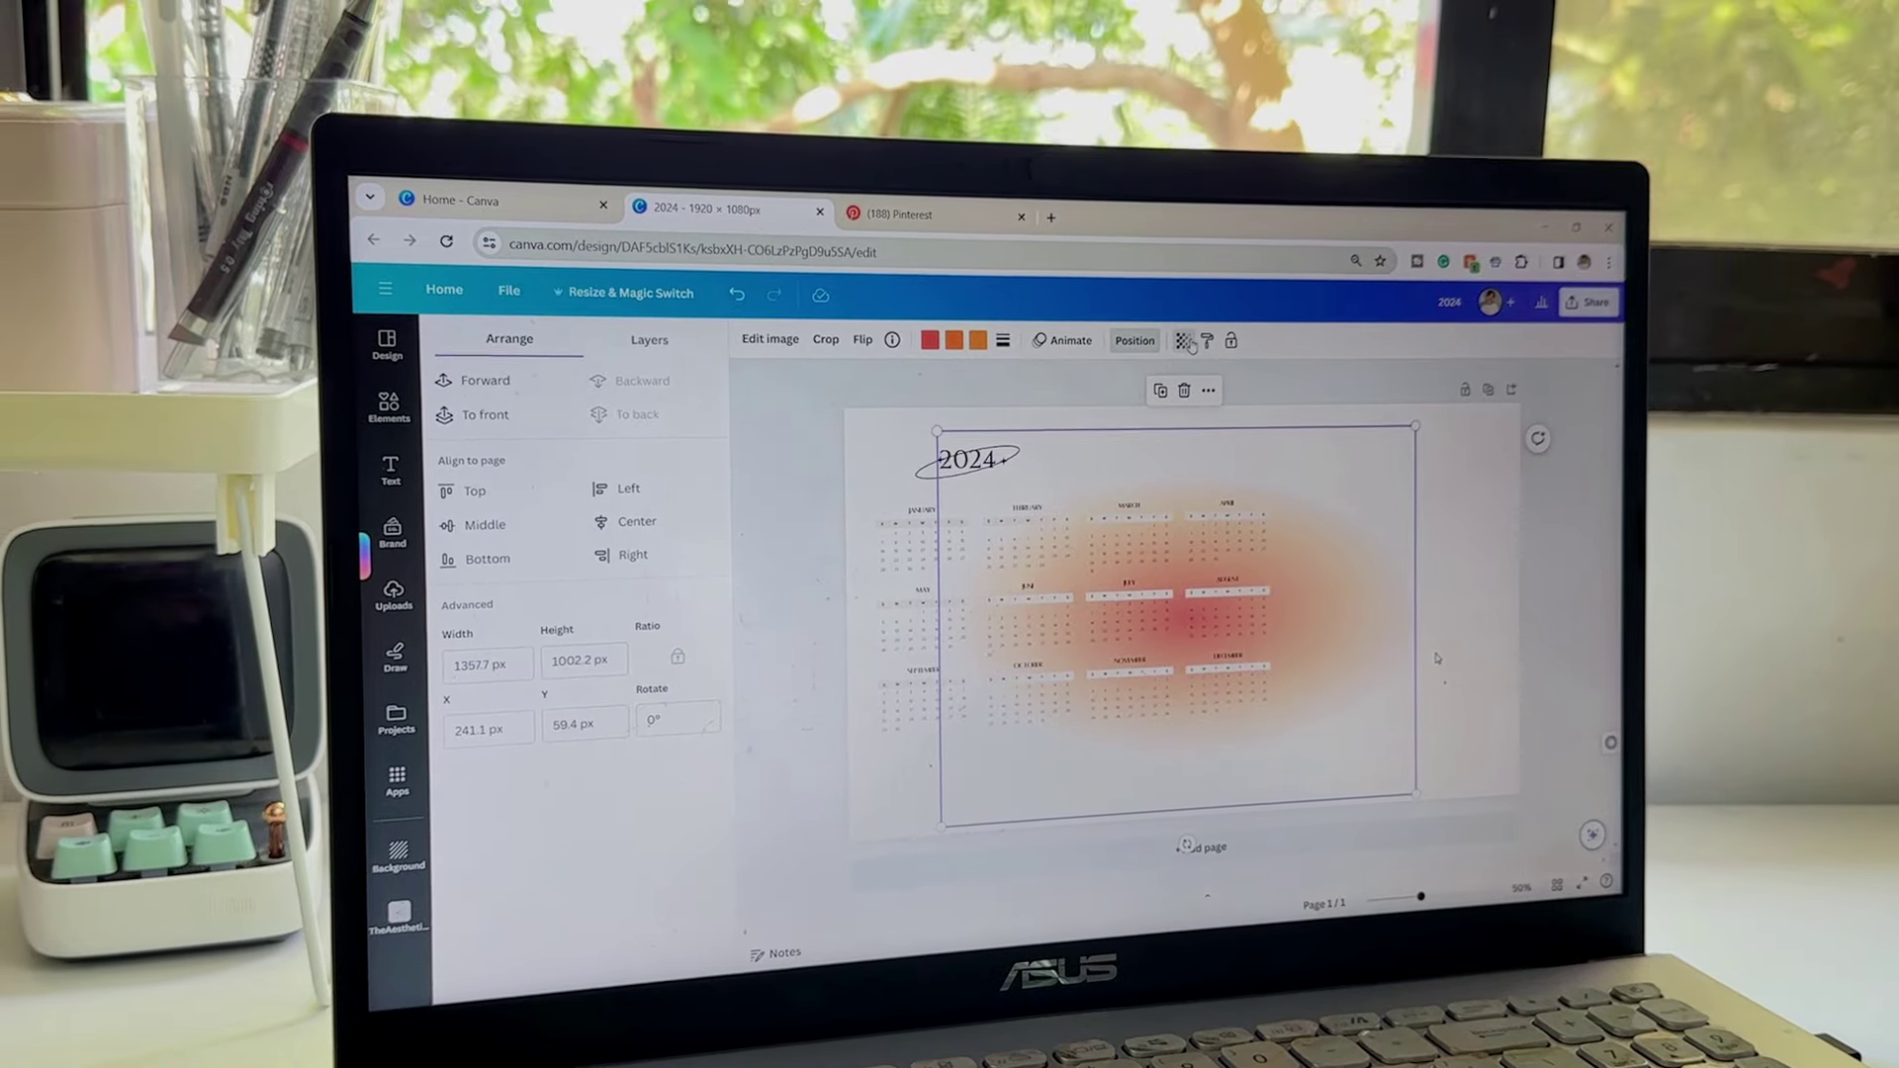
mouse_move(1143, 400)
mouse_down()
mouse_move(1093, 397)
mouse_move(1135, 401)
mouse_up()
Set the page background to a soft off-white based on the cream document color.
click(1487, 650)
click(736, 339)
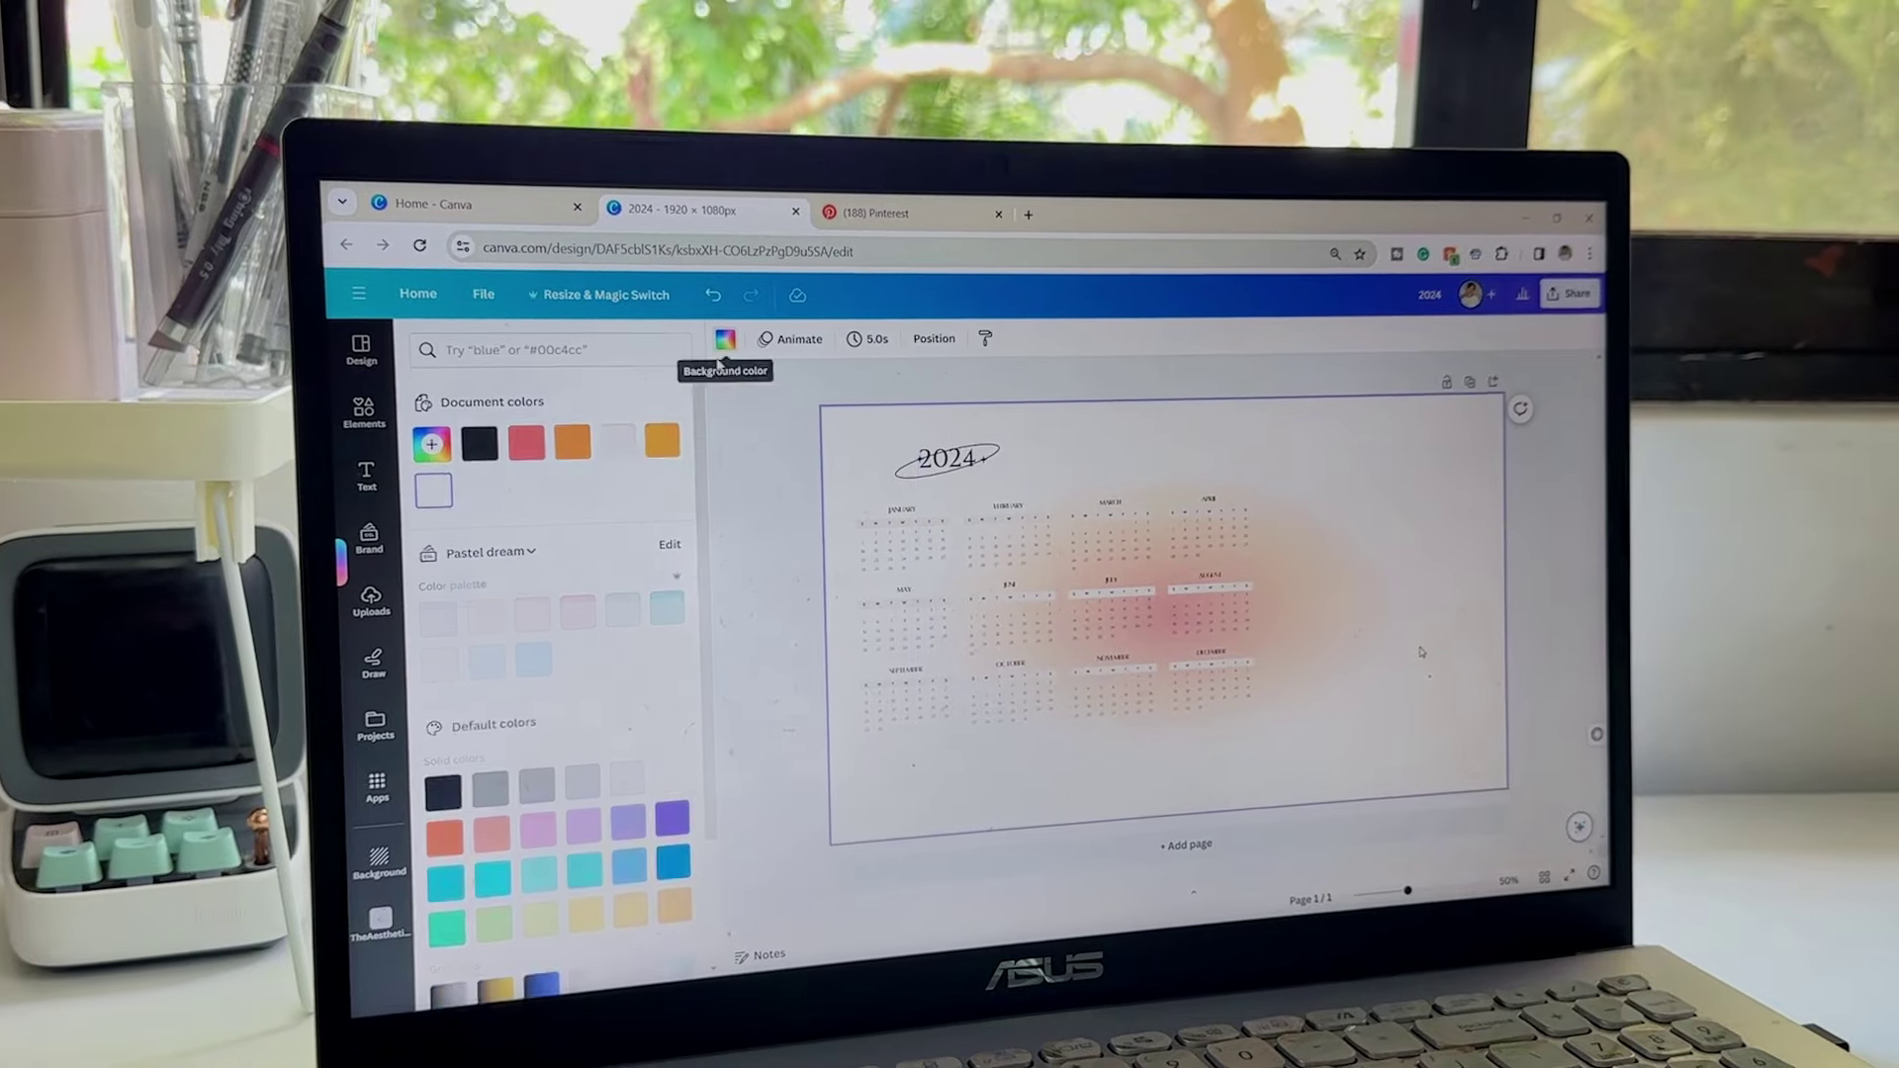
click(622, 435)
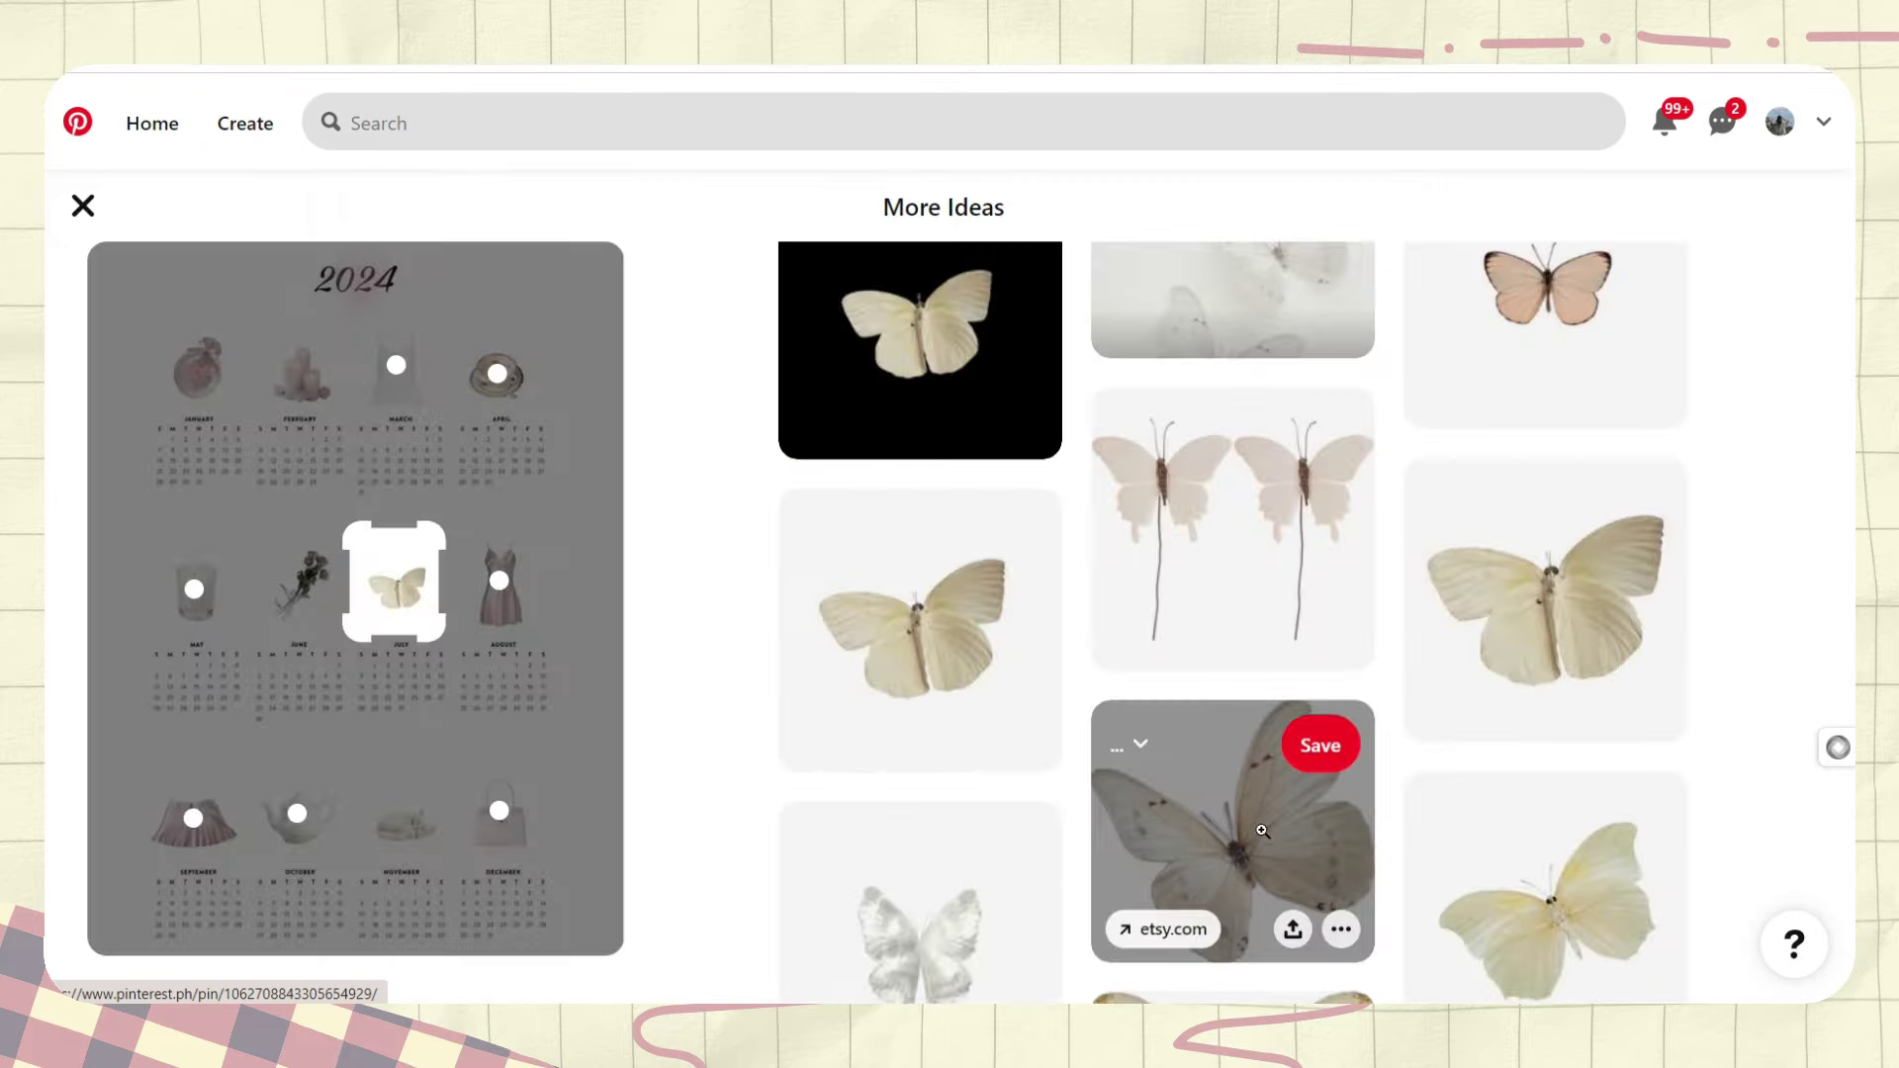
click(1256, 830)
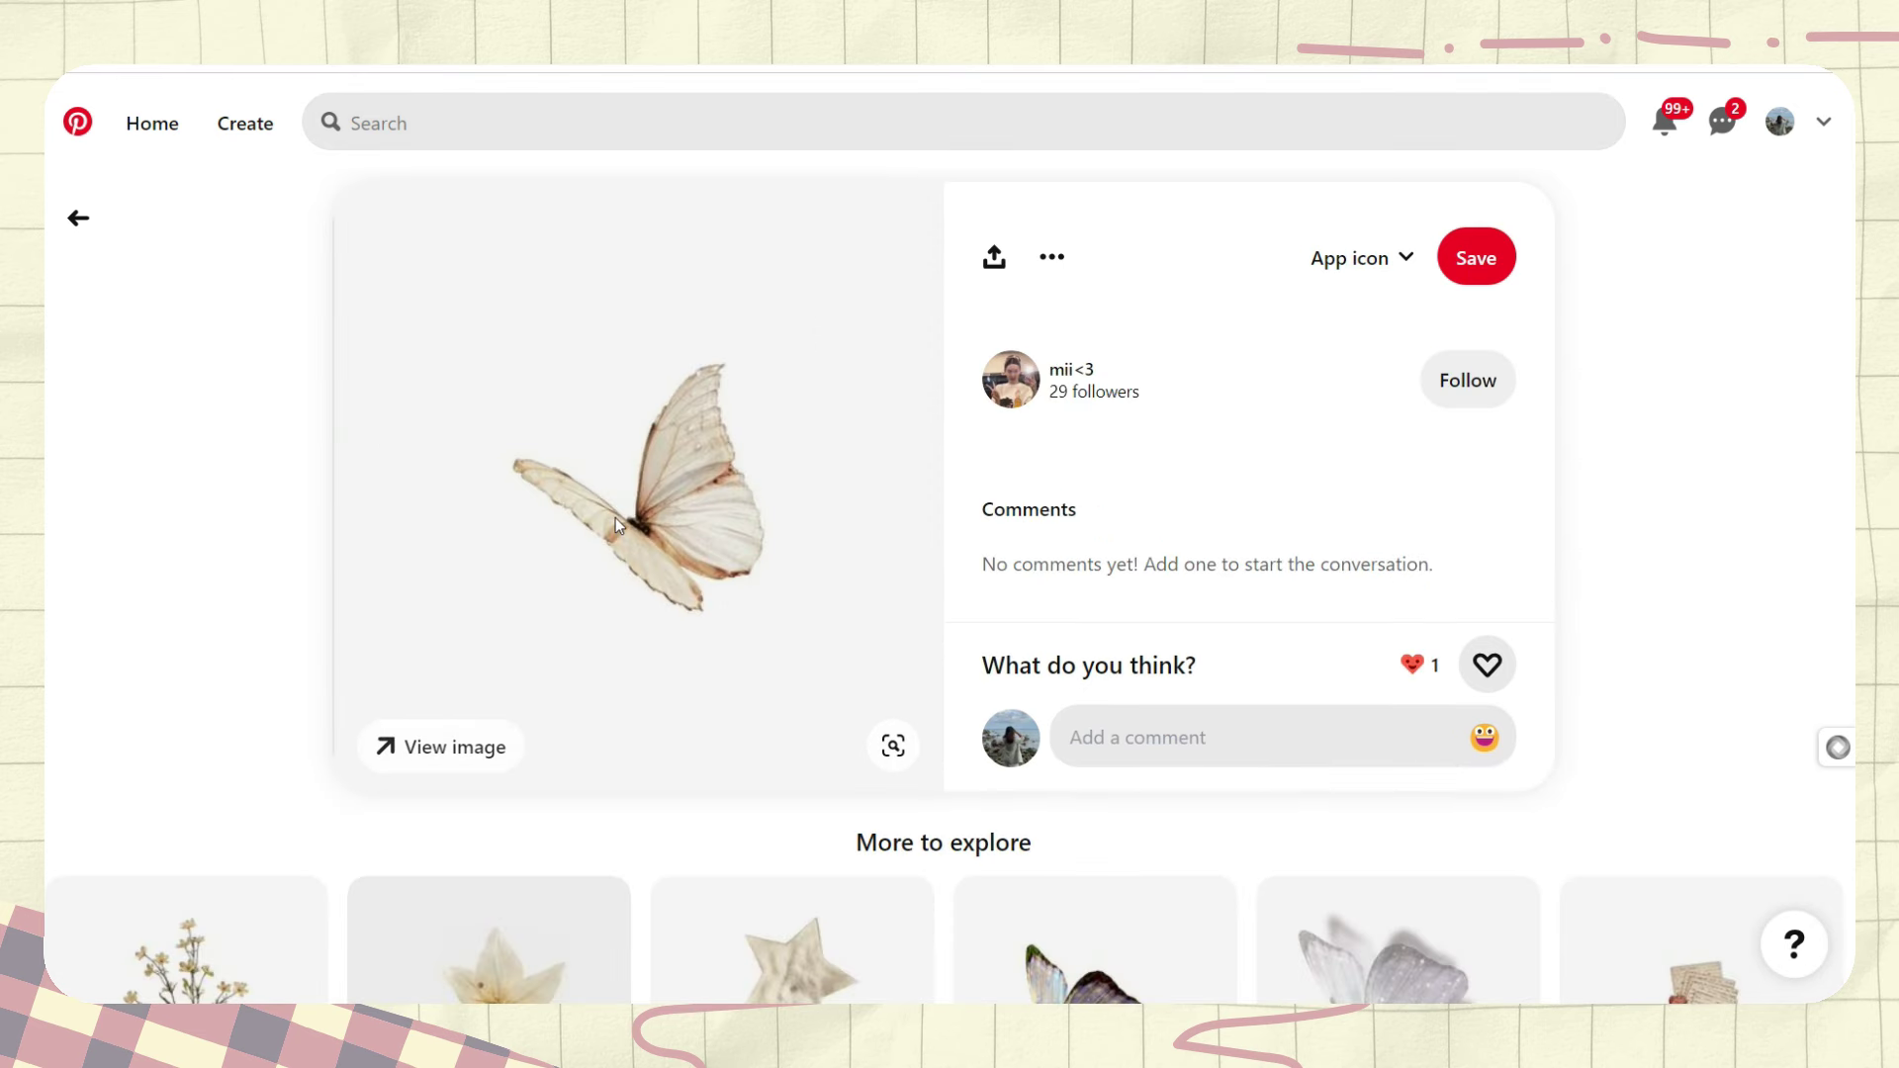
Download the cream flying-butterfly image from Pinterest and browse the related pins for matching neutral-toned cutout images.
scroll(605, 524, down, 3)
scroll(791, 531, up, 2)
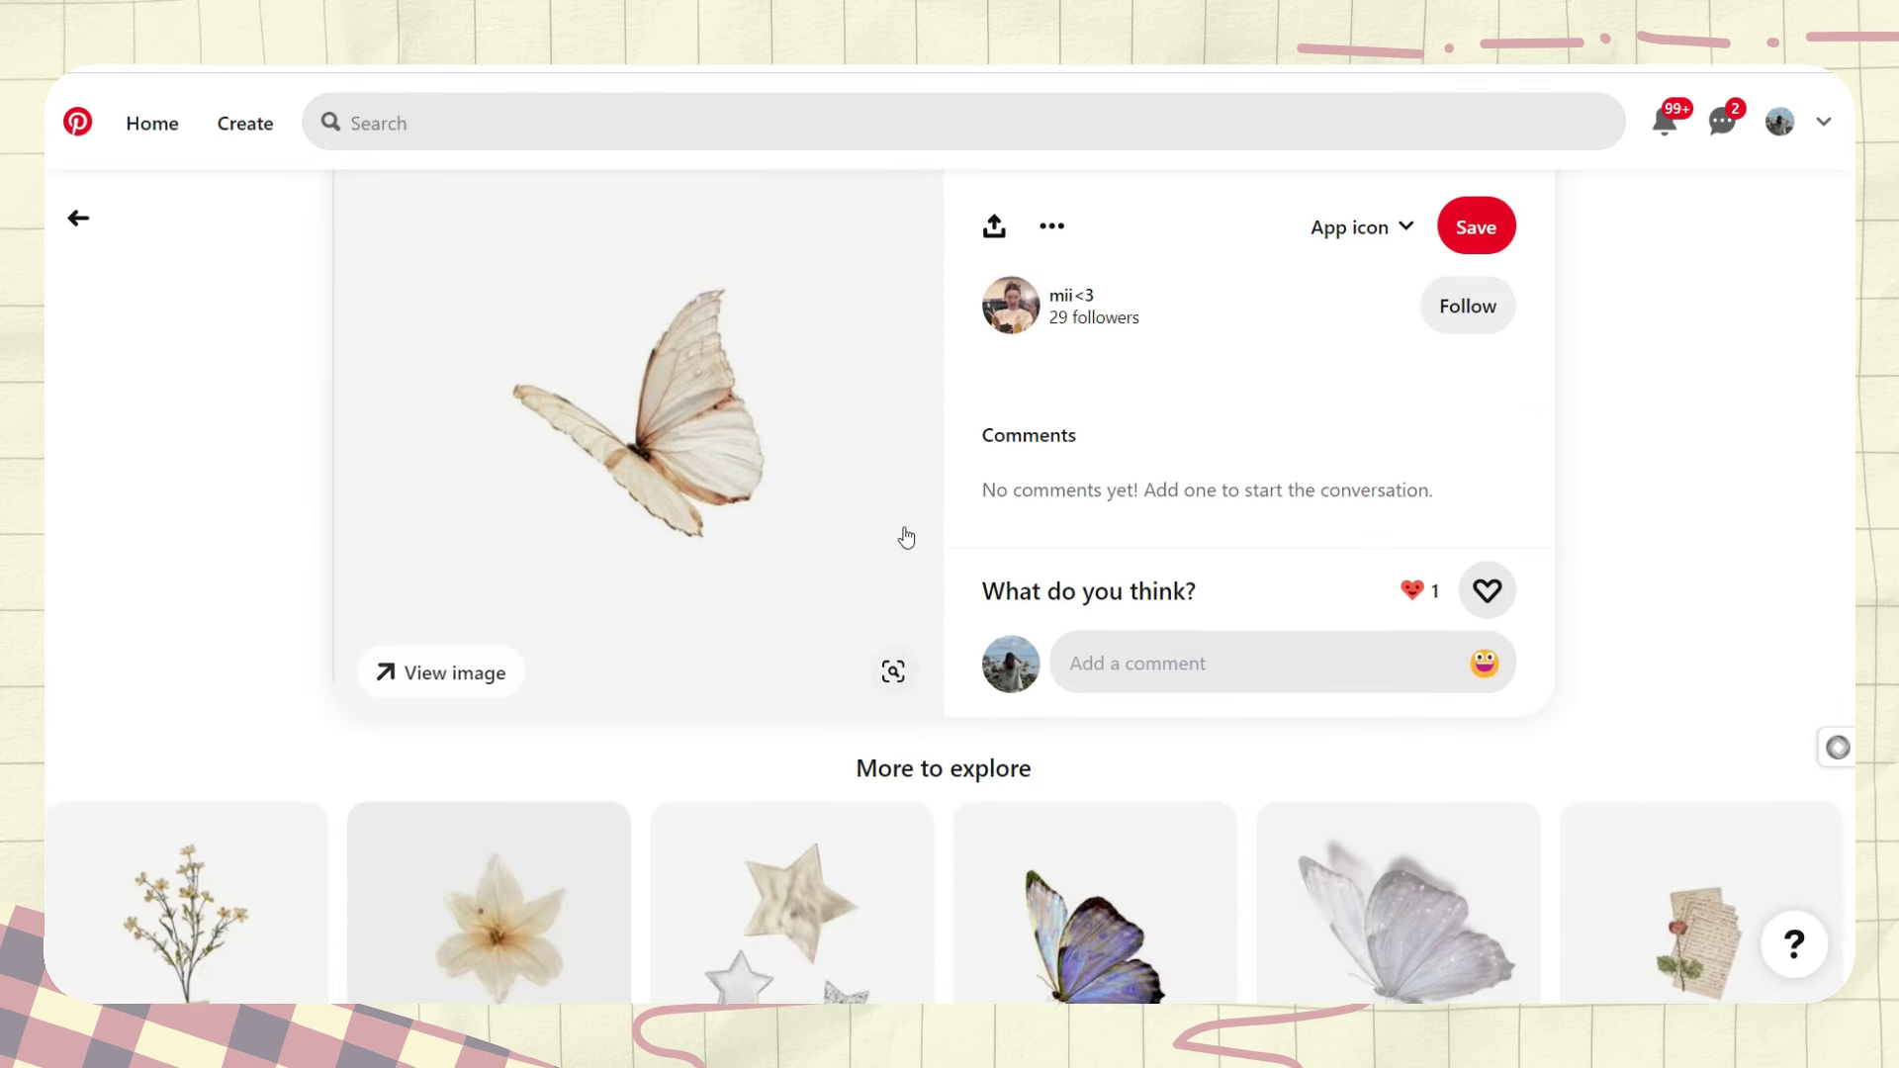
scroll(906, 537, up, 1)
click(1052, 259)
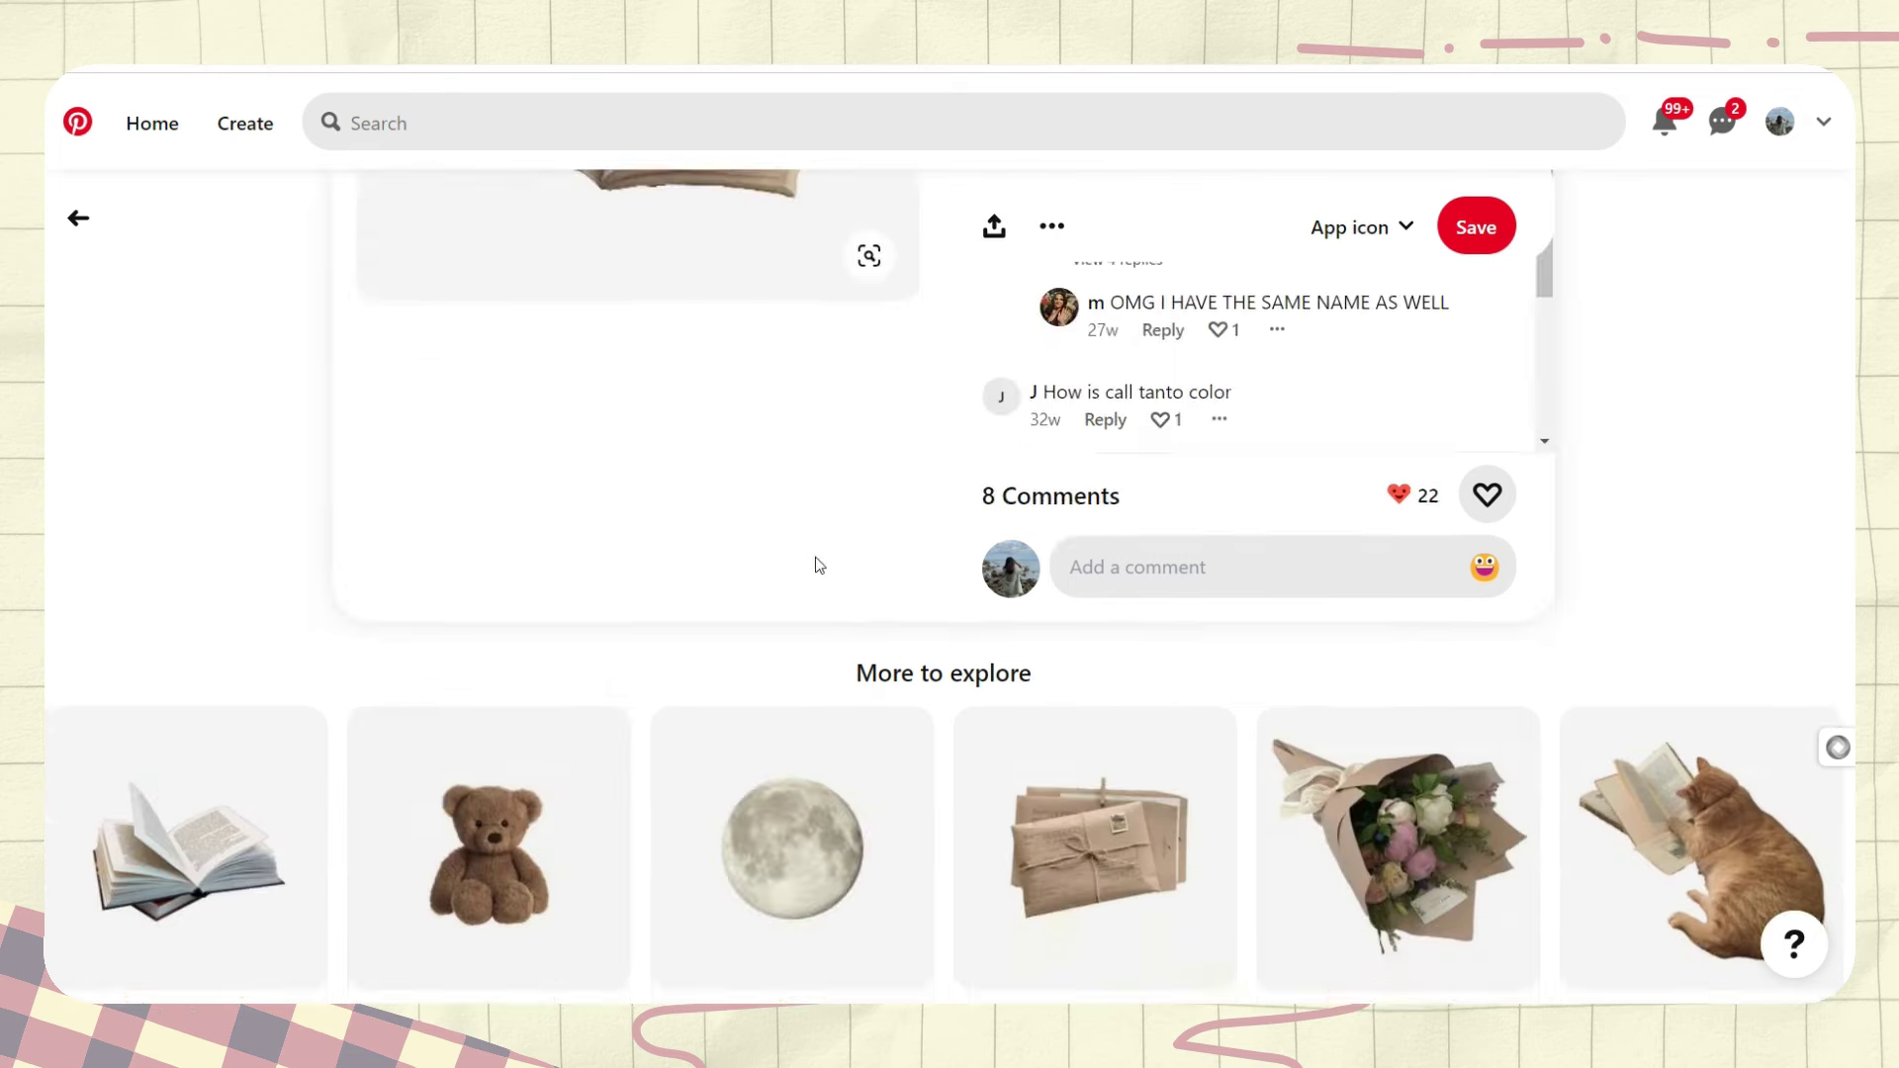
scroll(818, 563, down, 8)
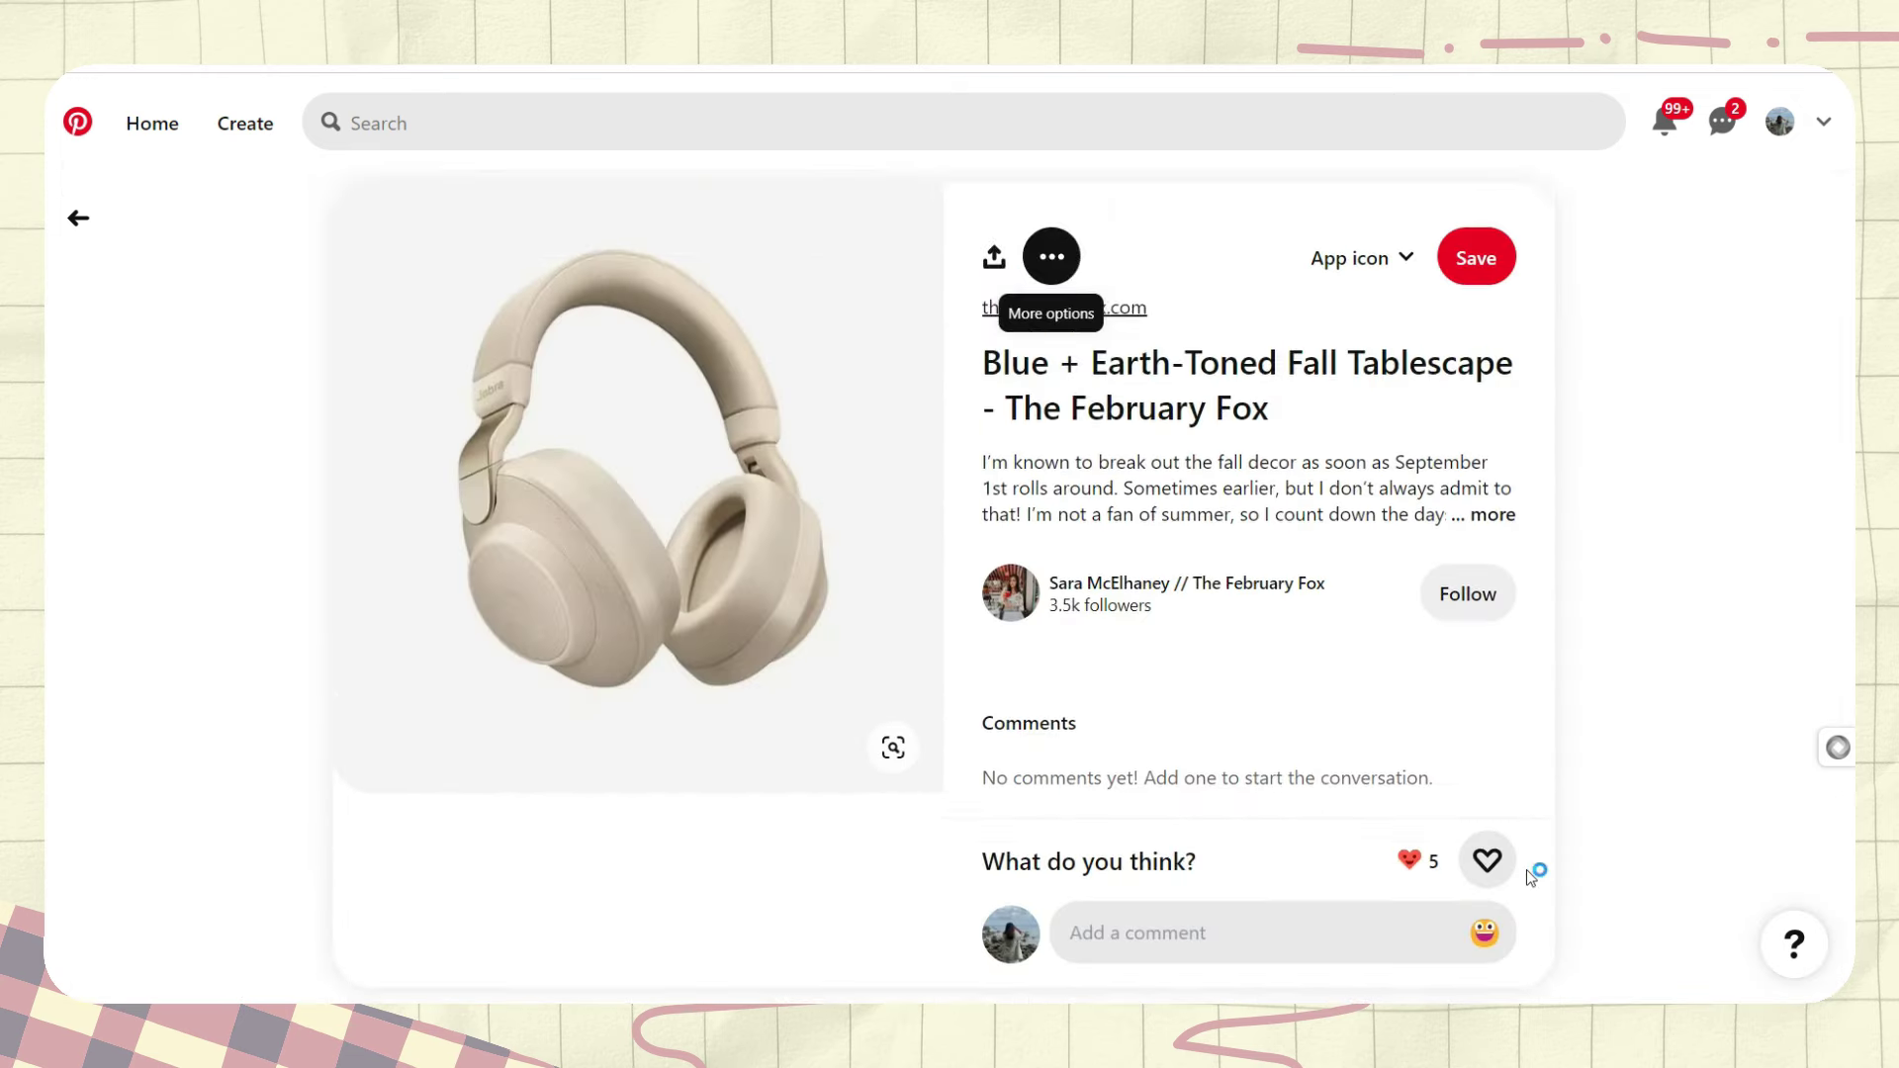
scroll(1522, 866, down, 5)
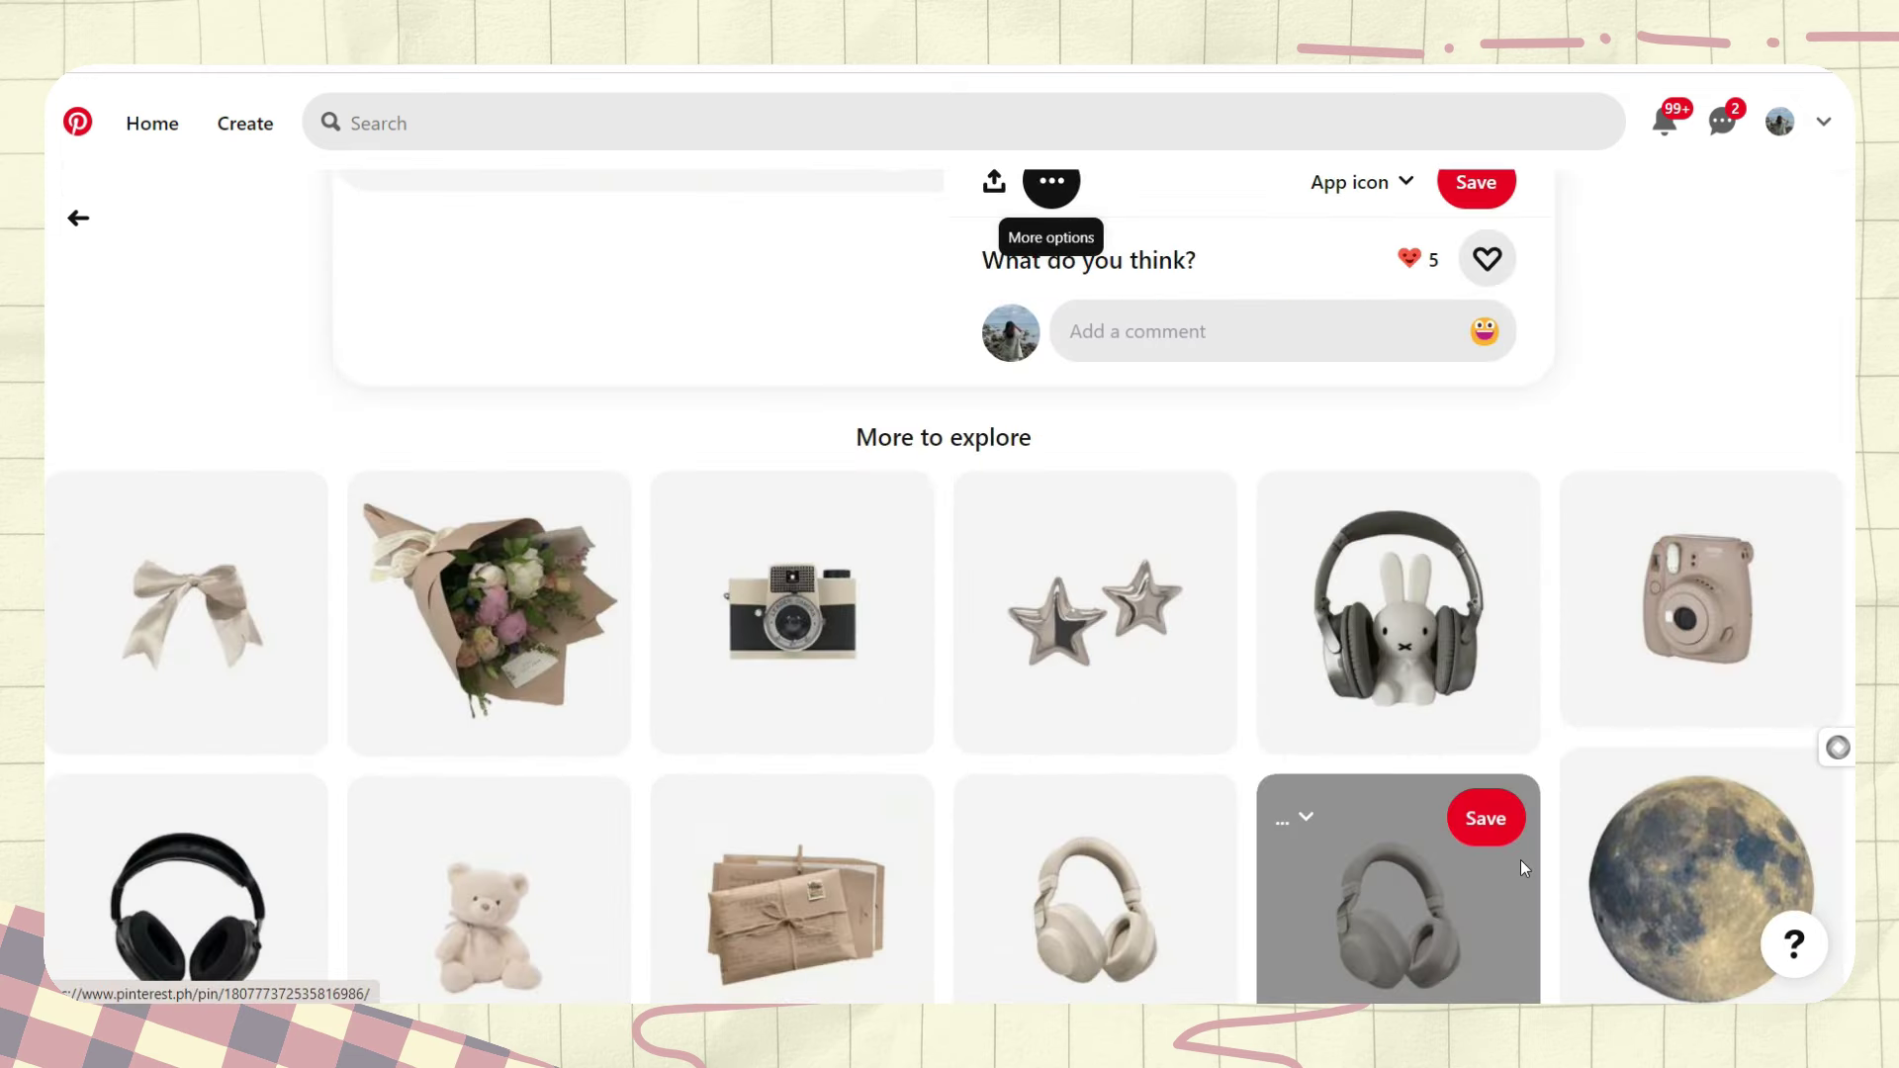
scroll(1521, 859, down, 3)
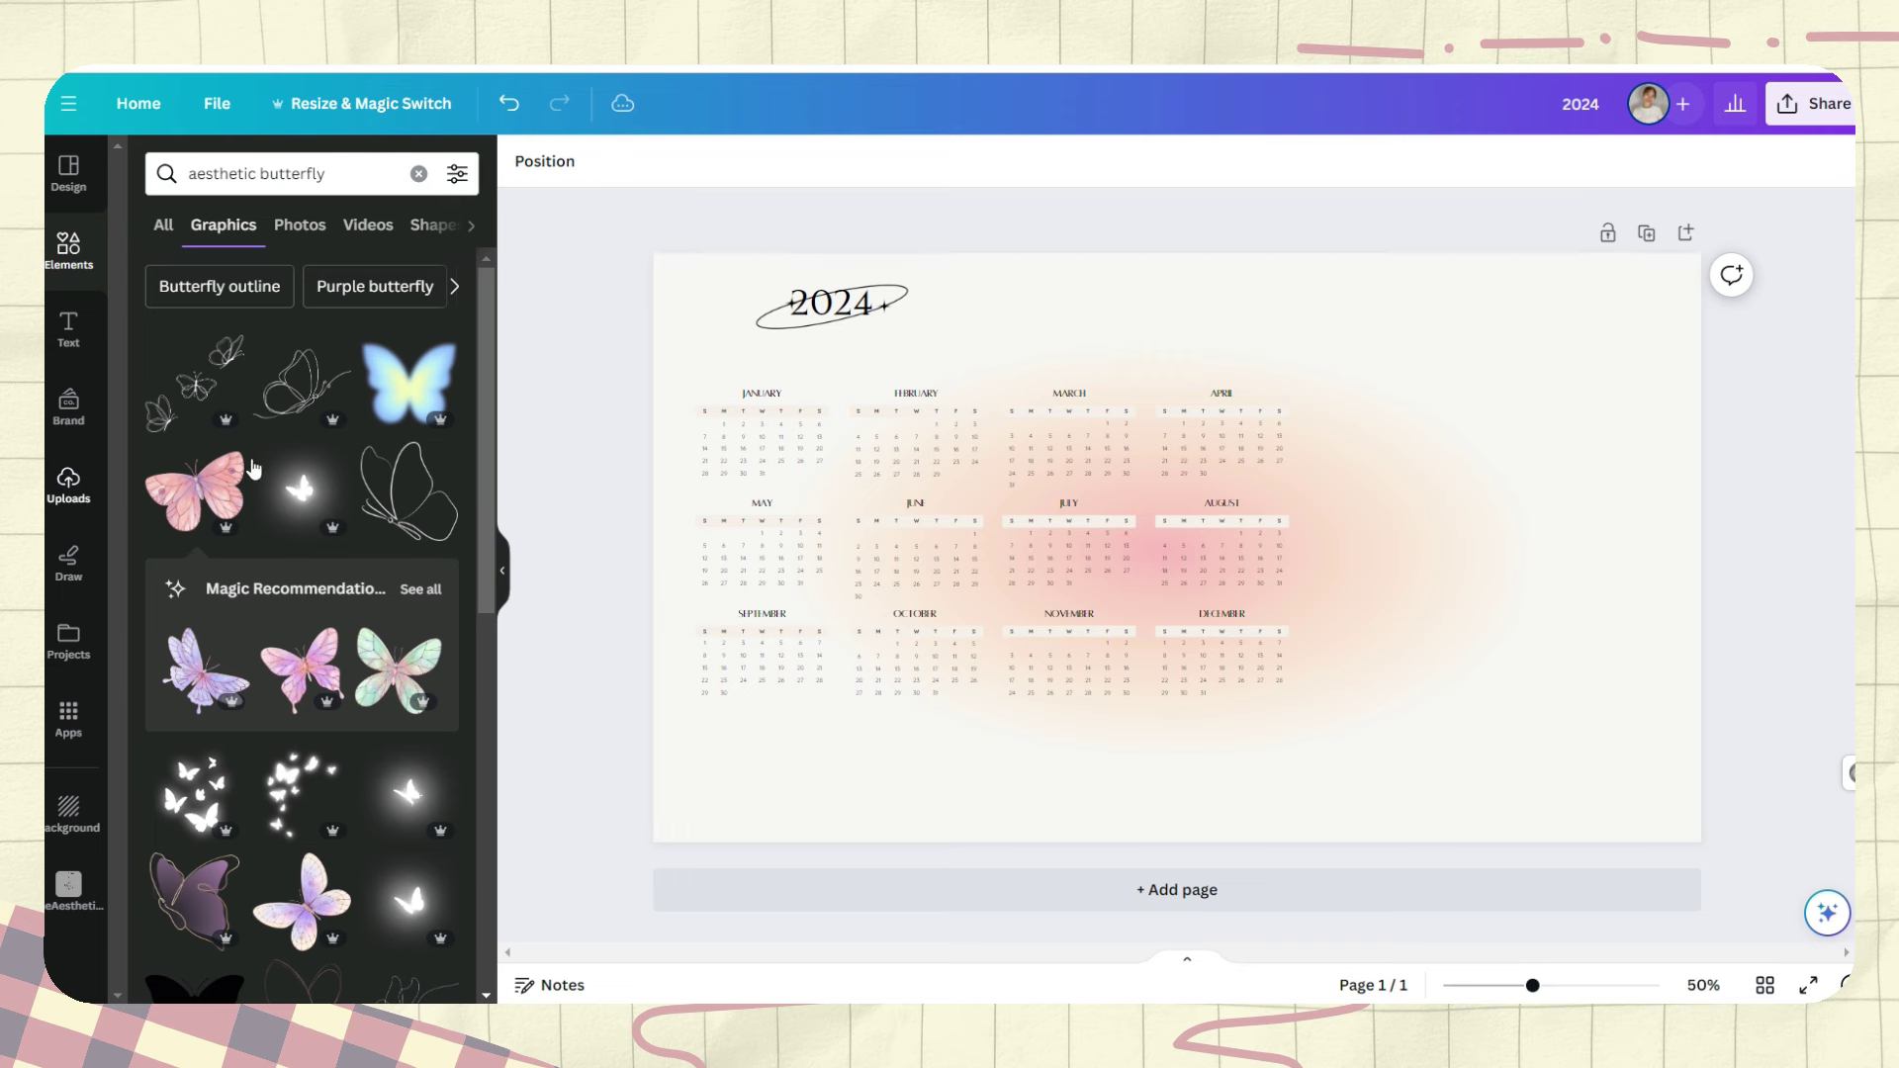
Upload the saved images to Canva, add the beige headphones photo to the page and remove its background.
click(270, 222)
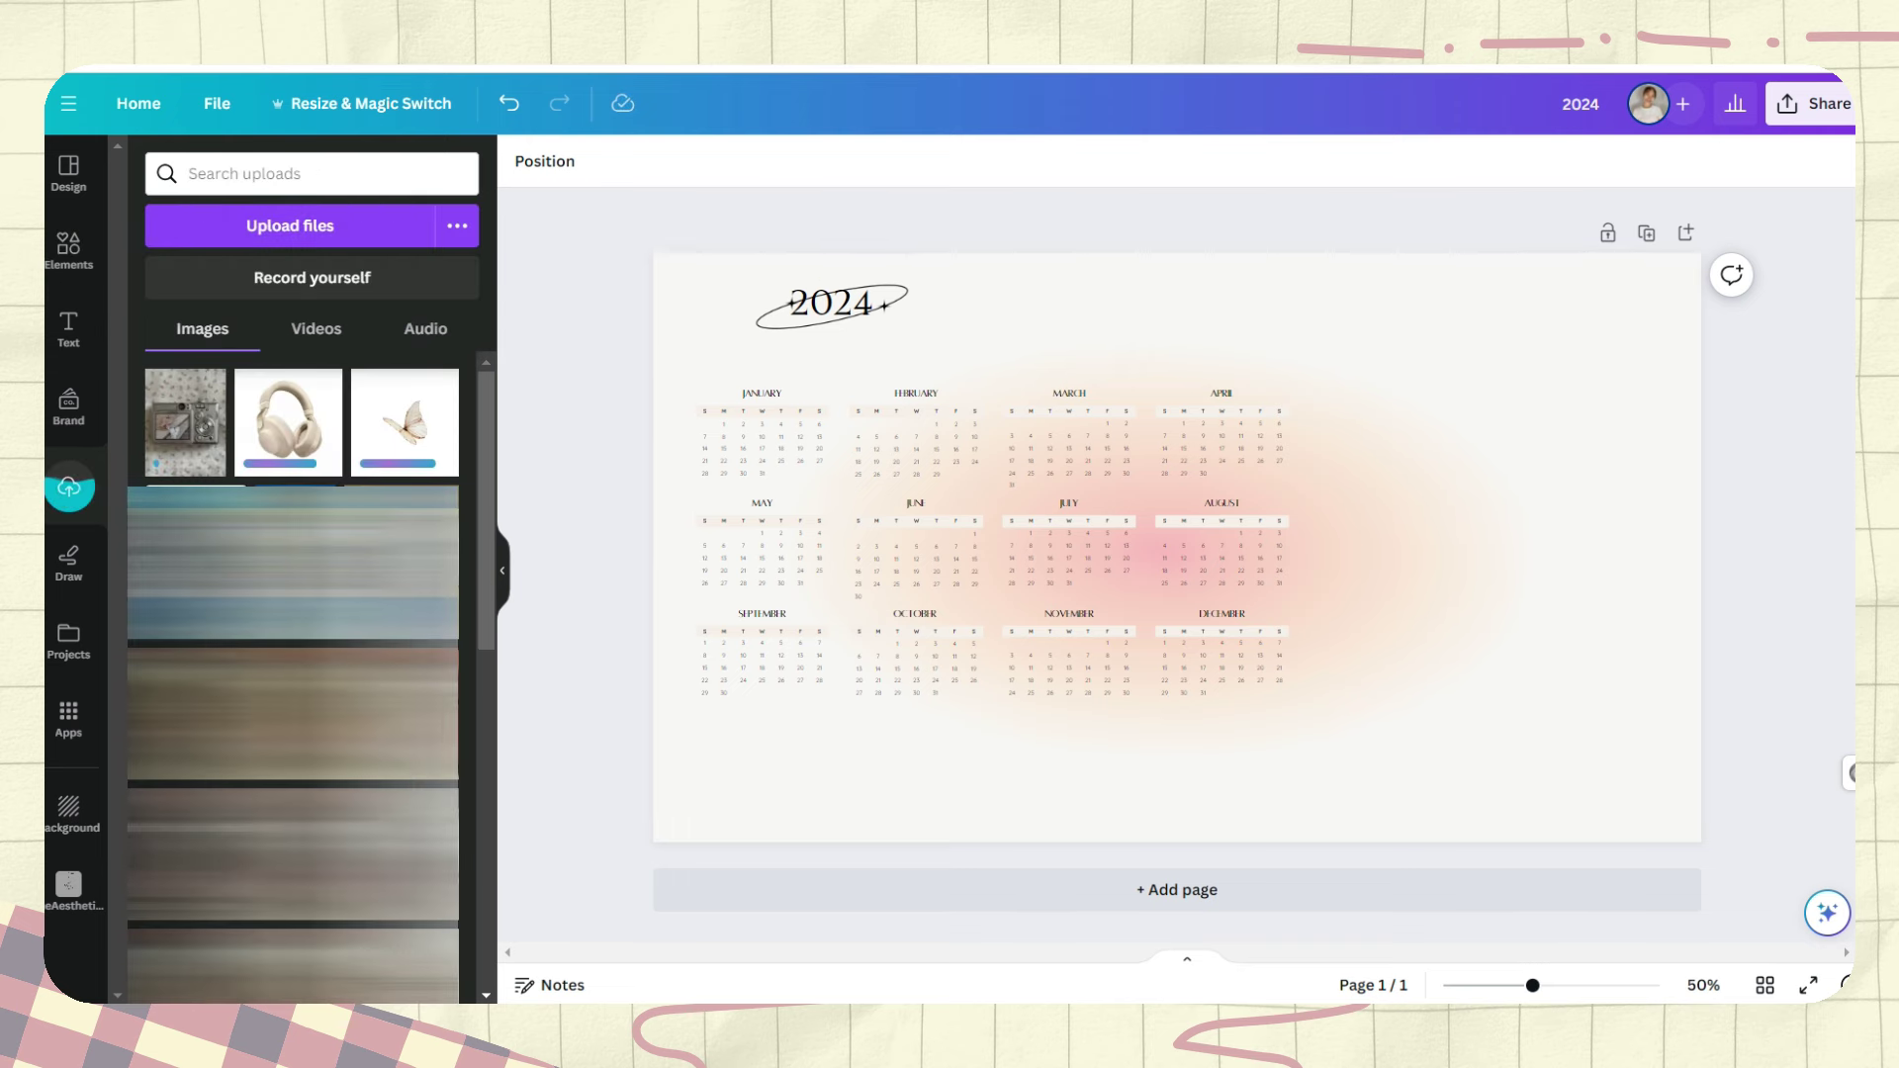
click(1212, 672)
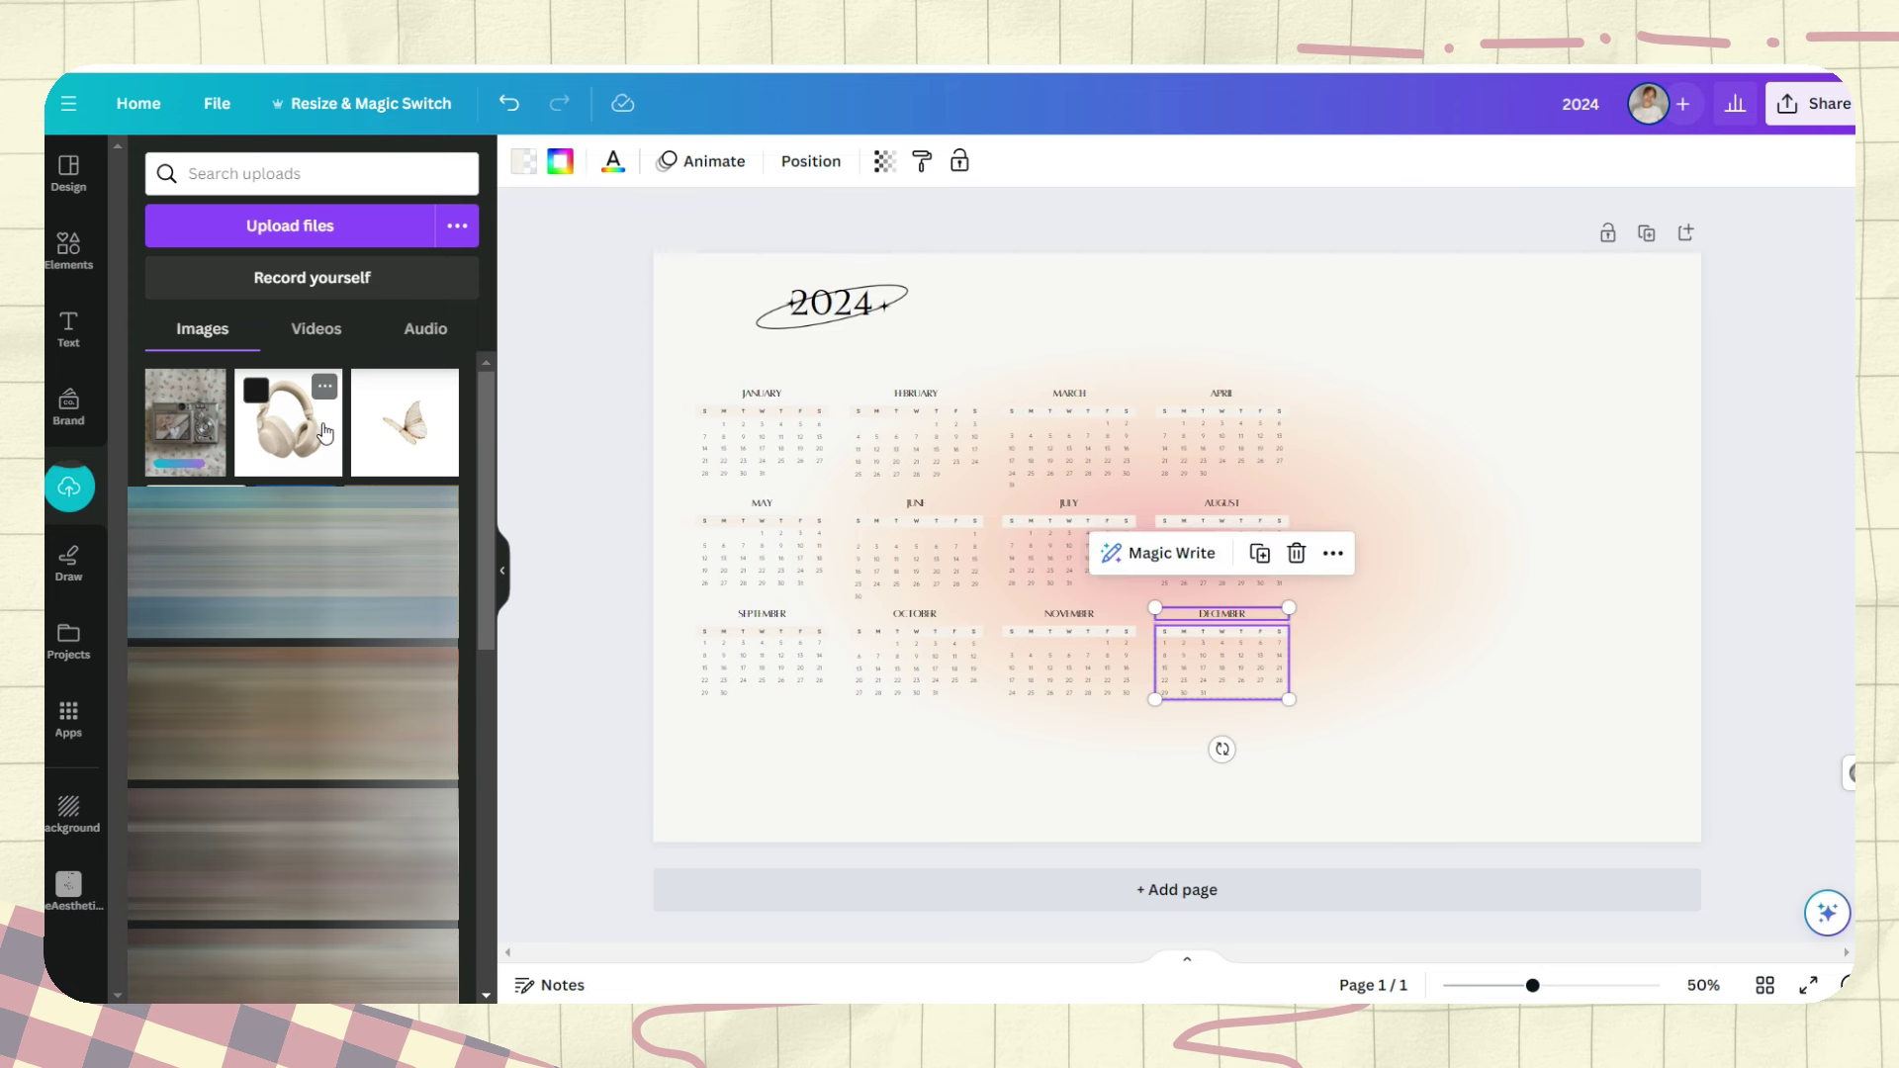
click(324, 432)
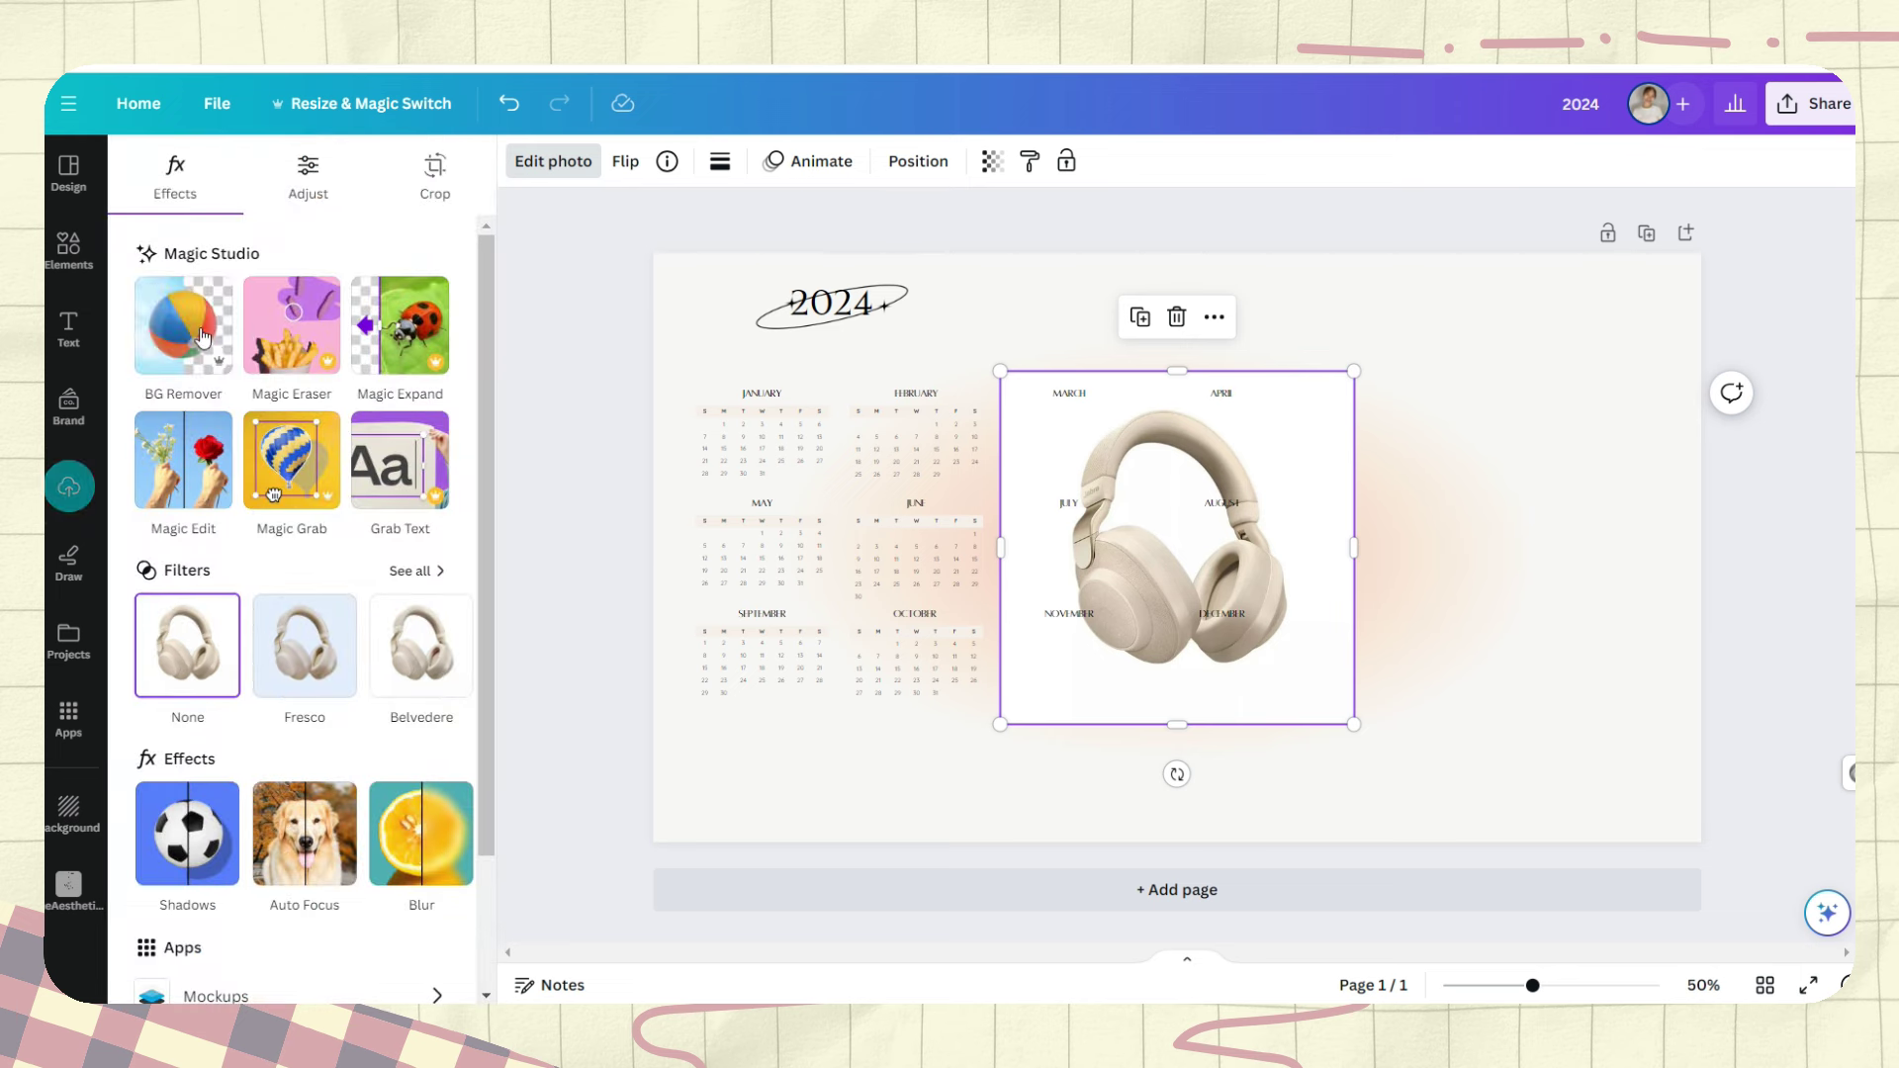
click(201, 334)
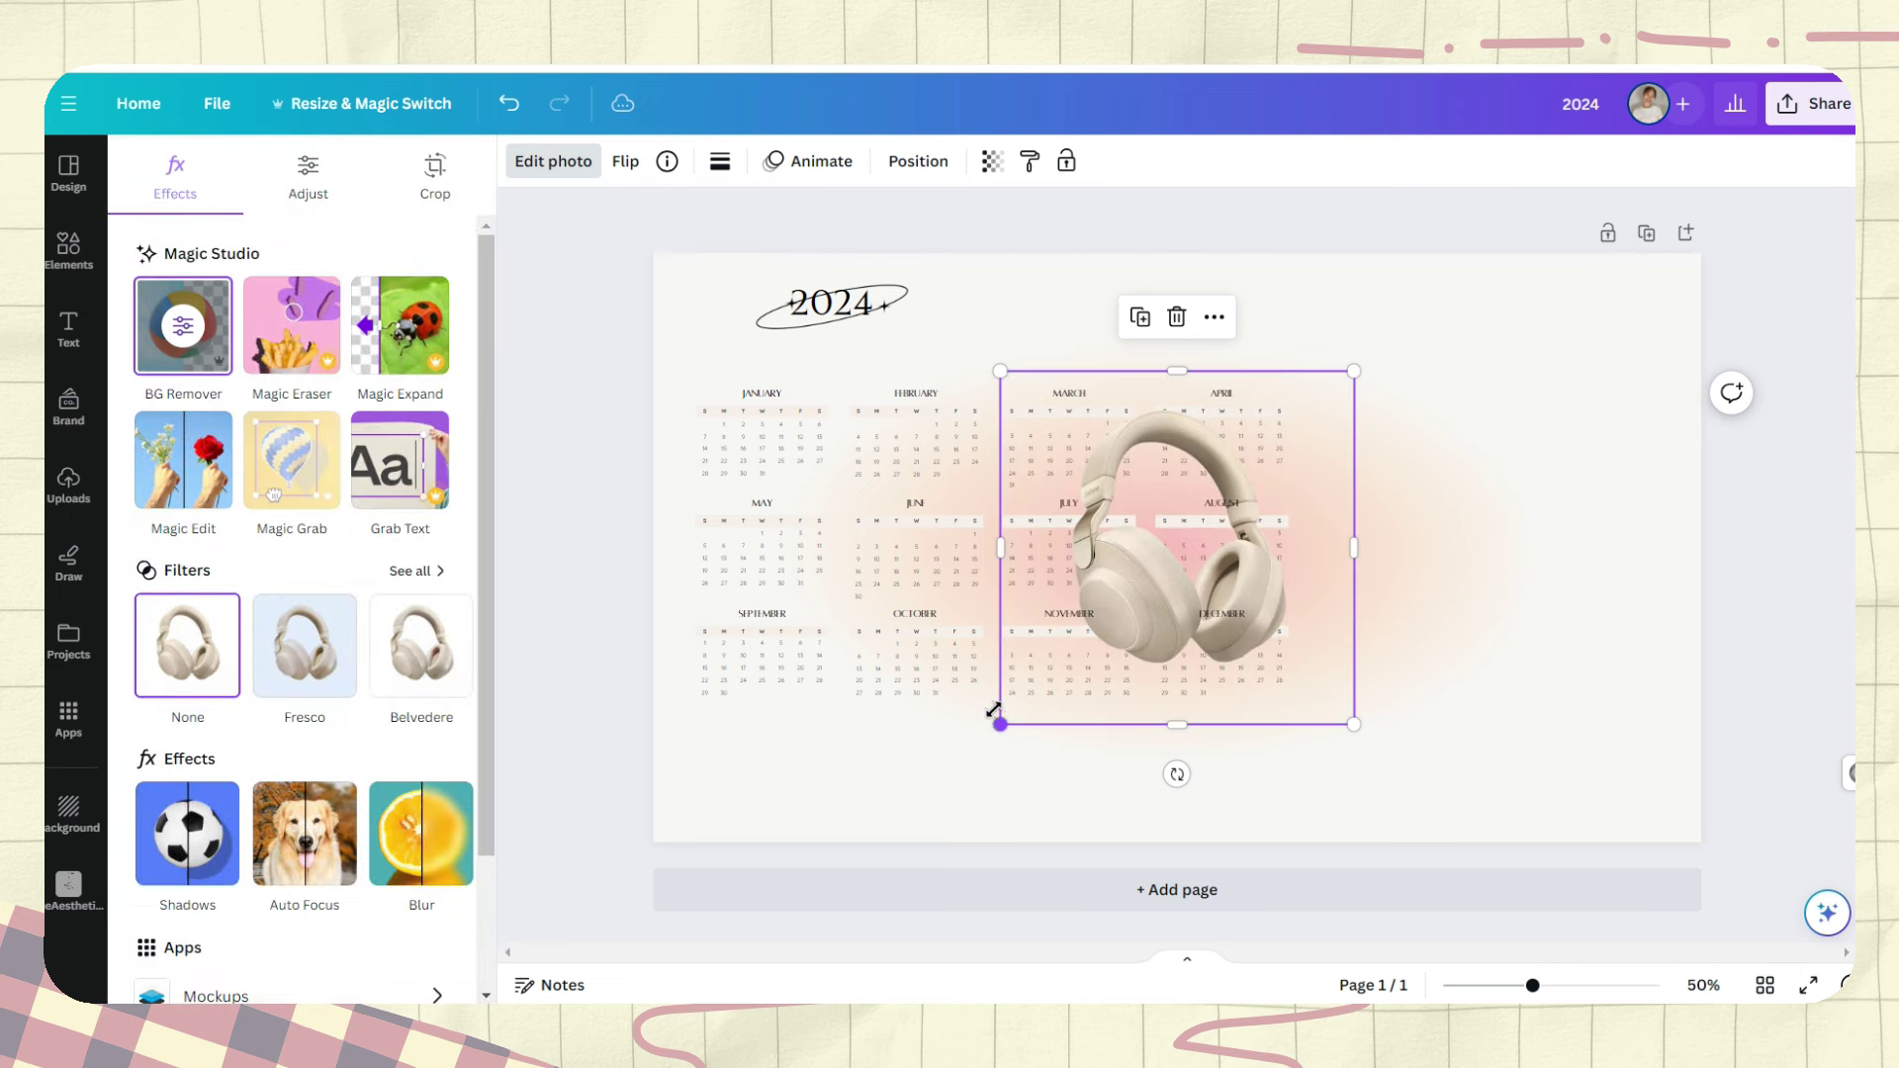
Shrink the headphones to icon size above the January heading and move the framed 2024 title toward the calendar's centre.
drag(1084, 675, 1283, 457)
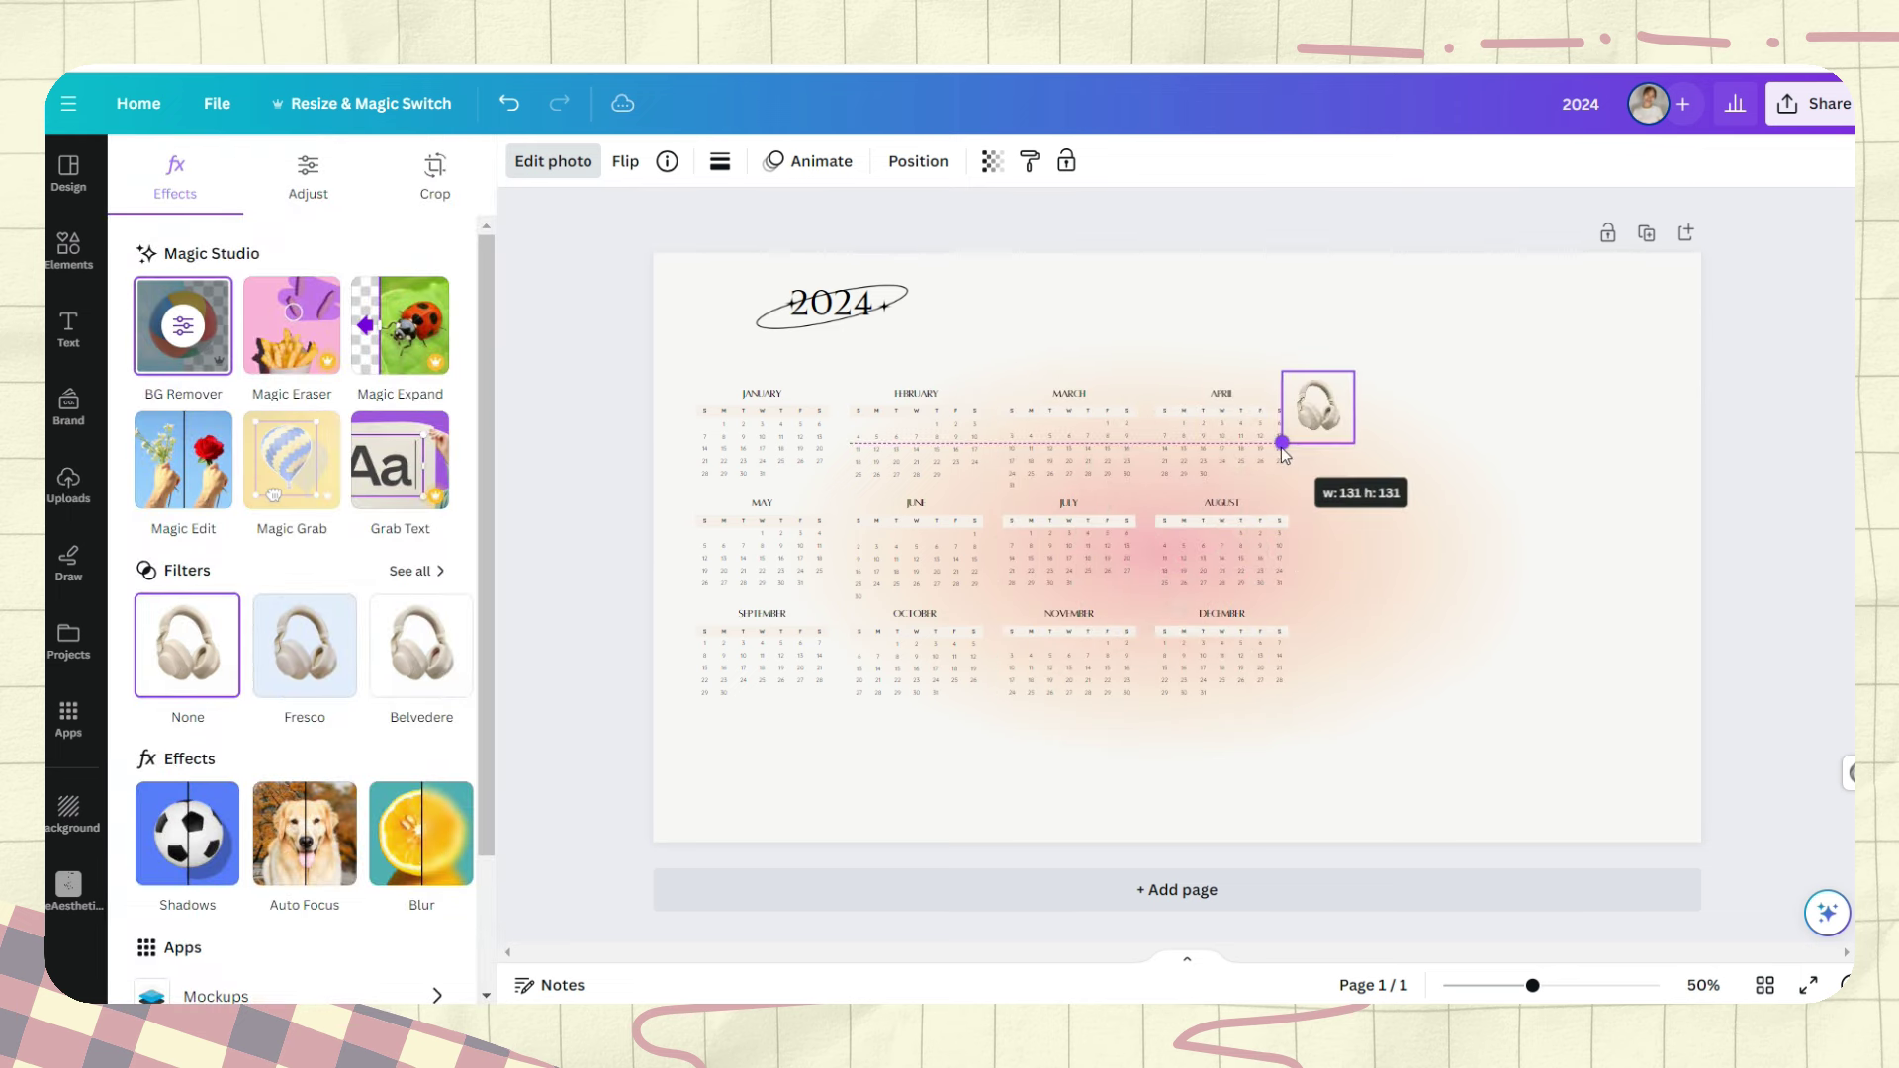
drag(1331, 426, 768, 367)
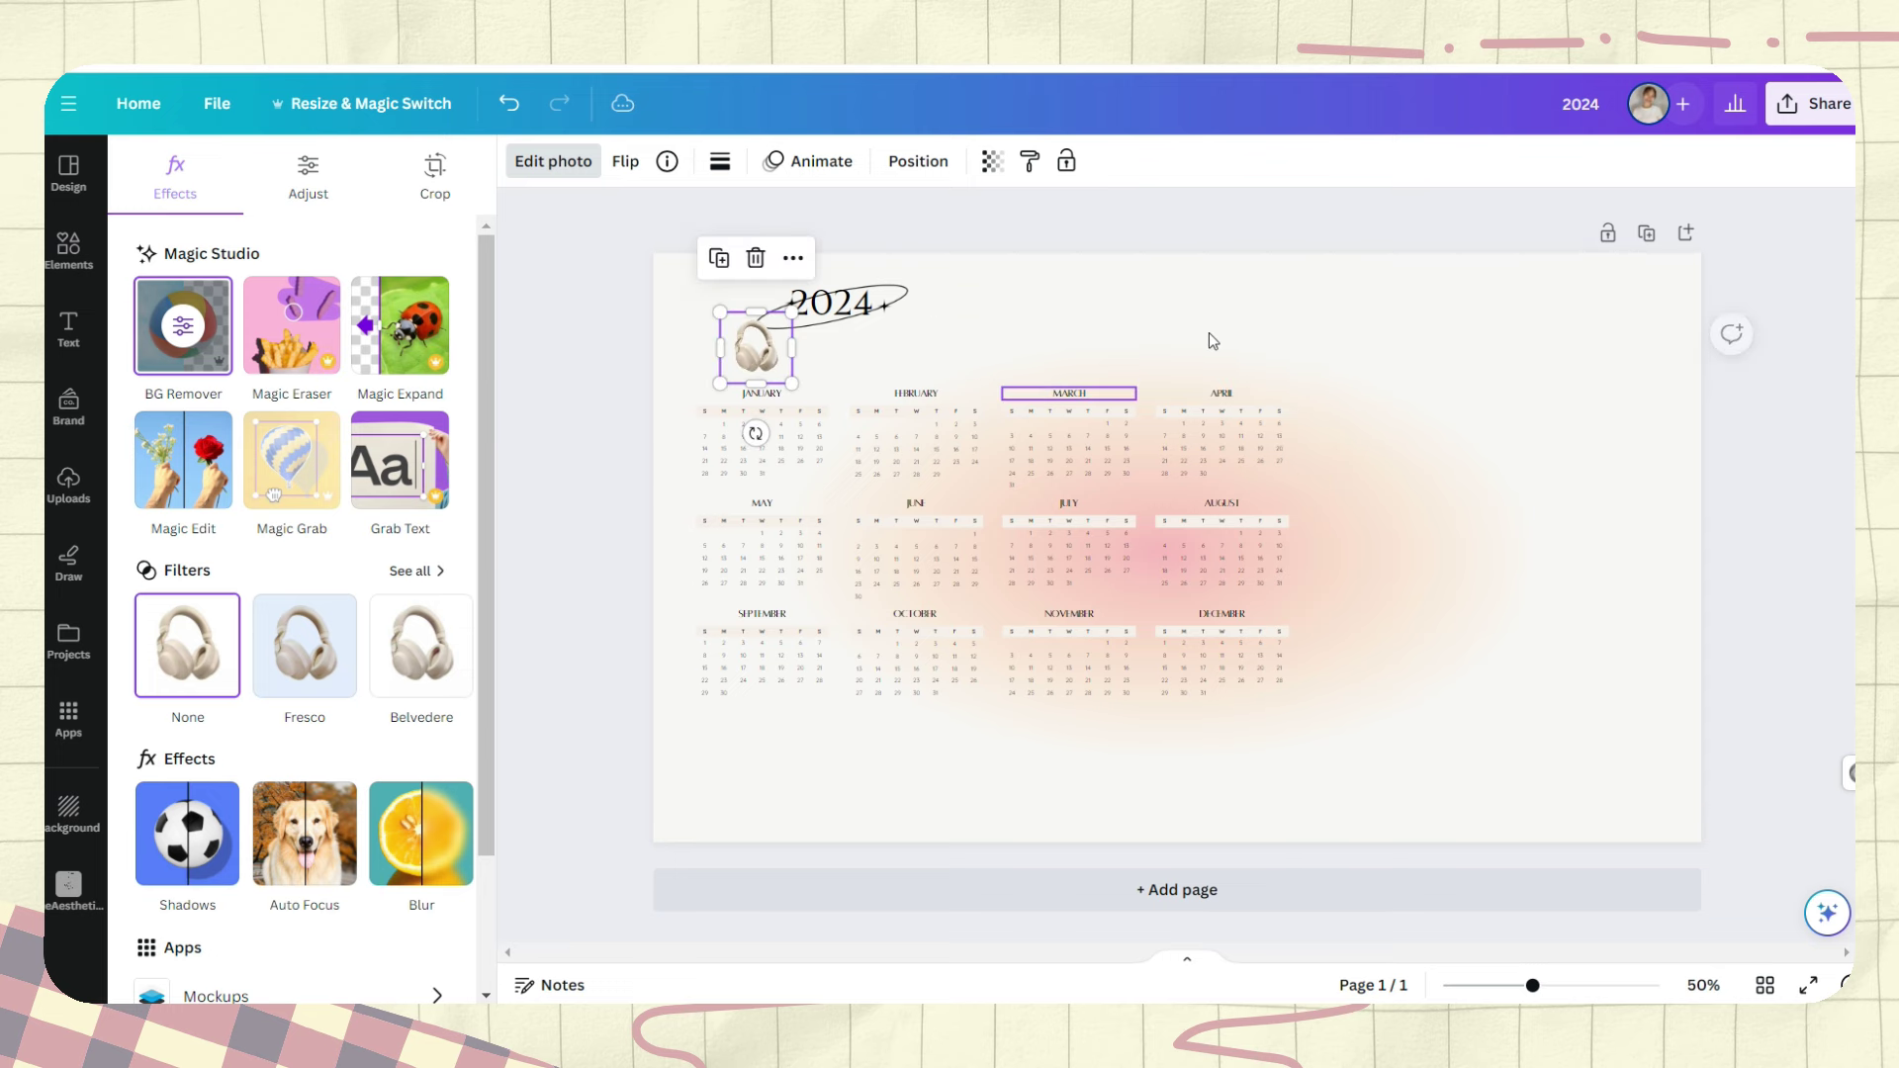
click(1213, 341)
drag(757, 262, 880, 307)
drag(875, 306, 1012, 288)
click(749, 341)
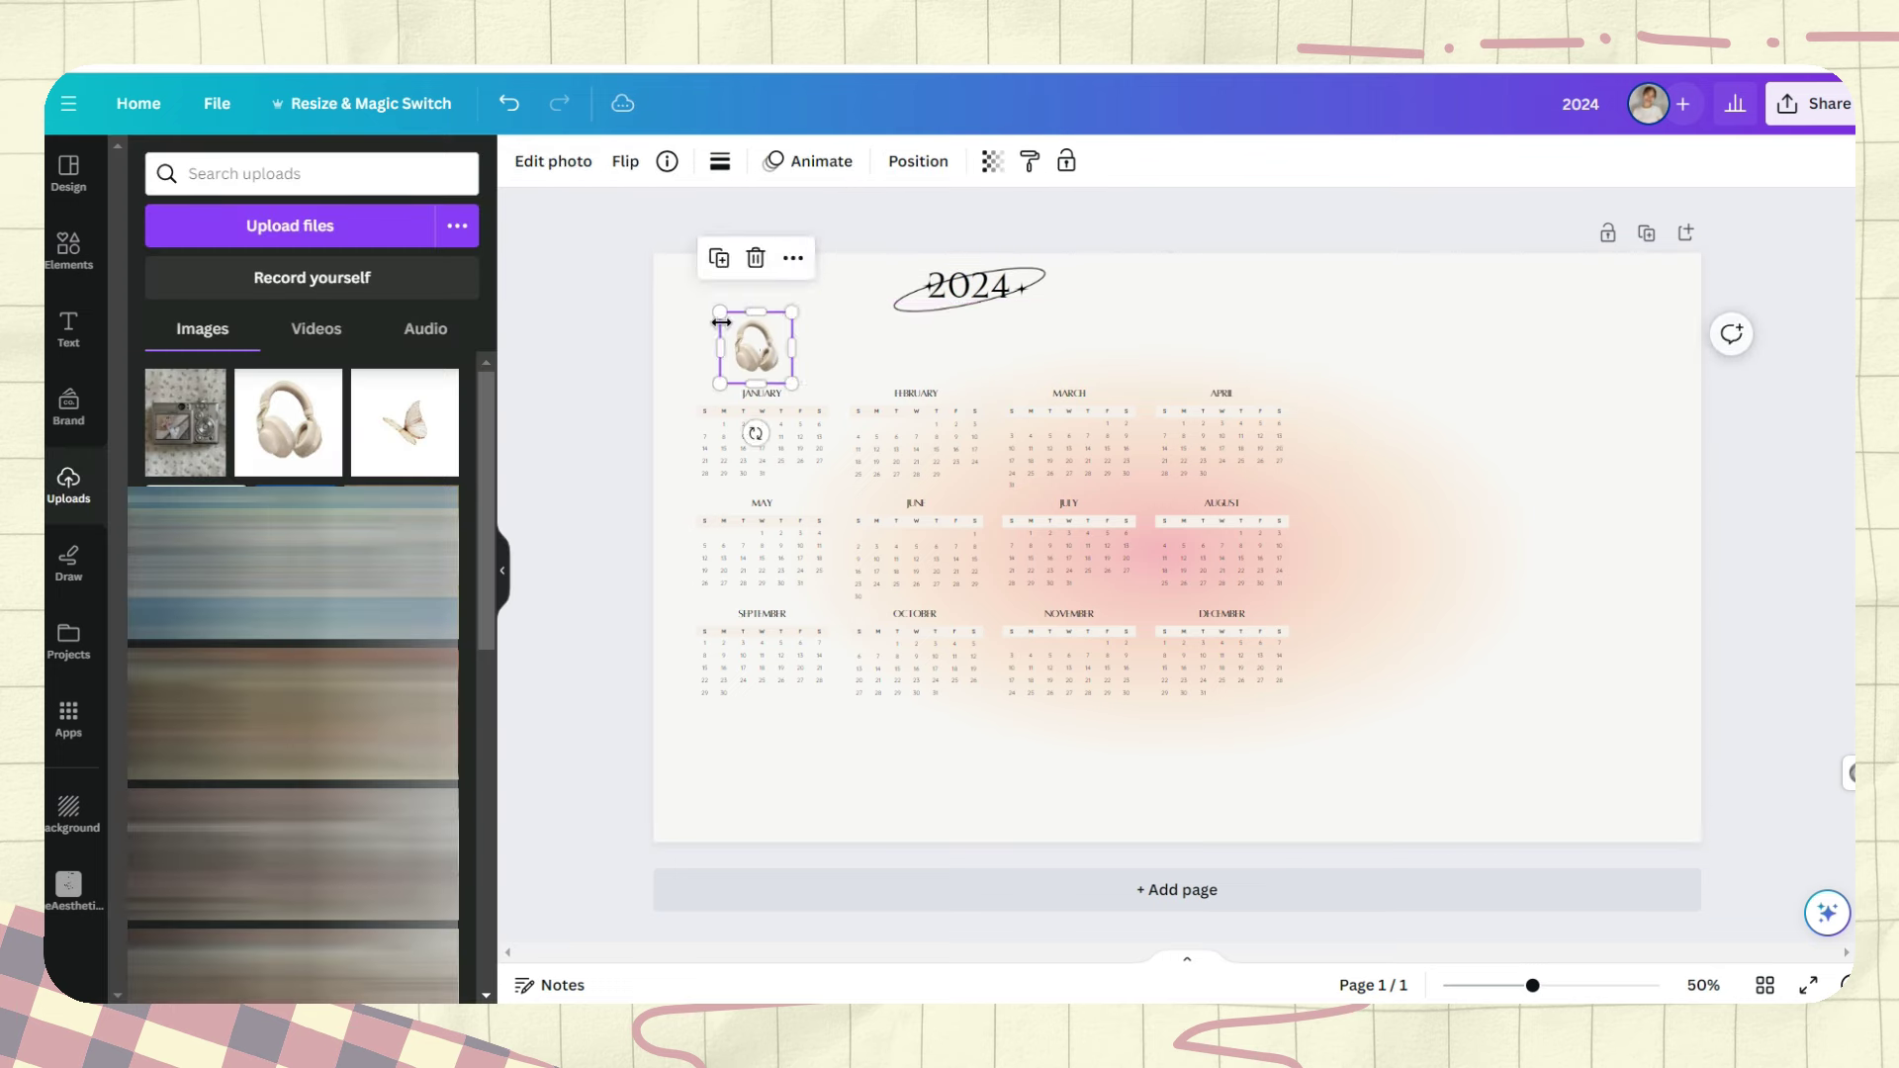
drag(720, 313, 764, 346)
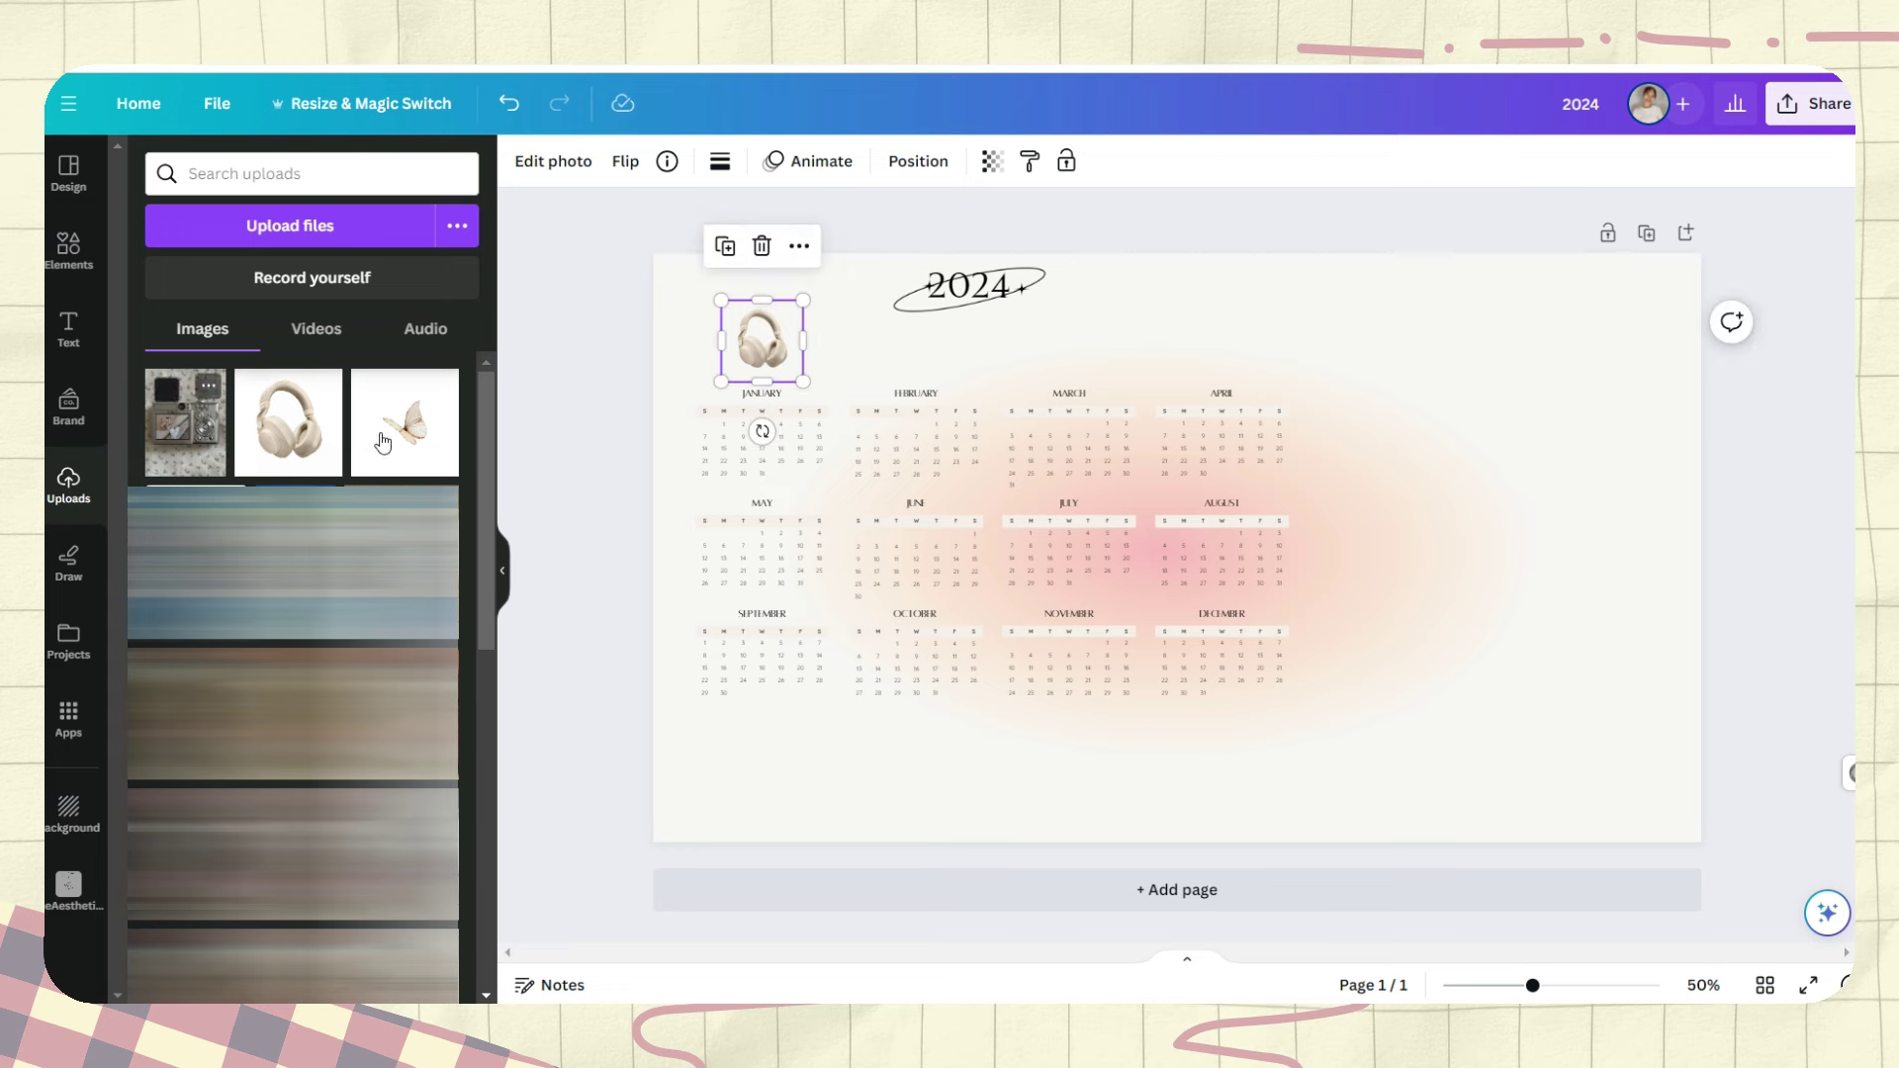
Add the uploaded butterfly photo to the page and remove its background.
click(421, 430)
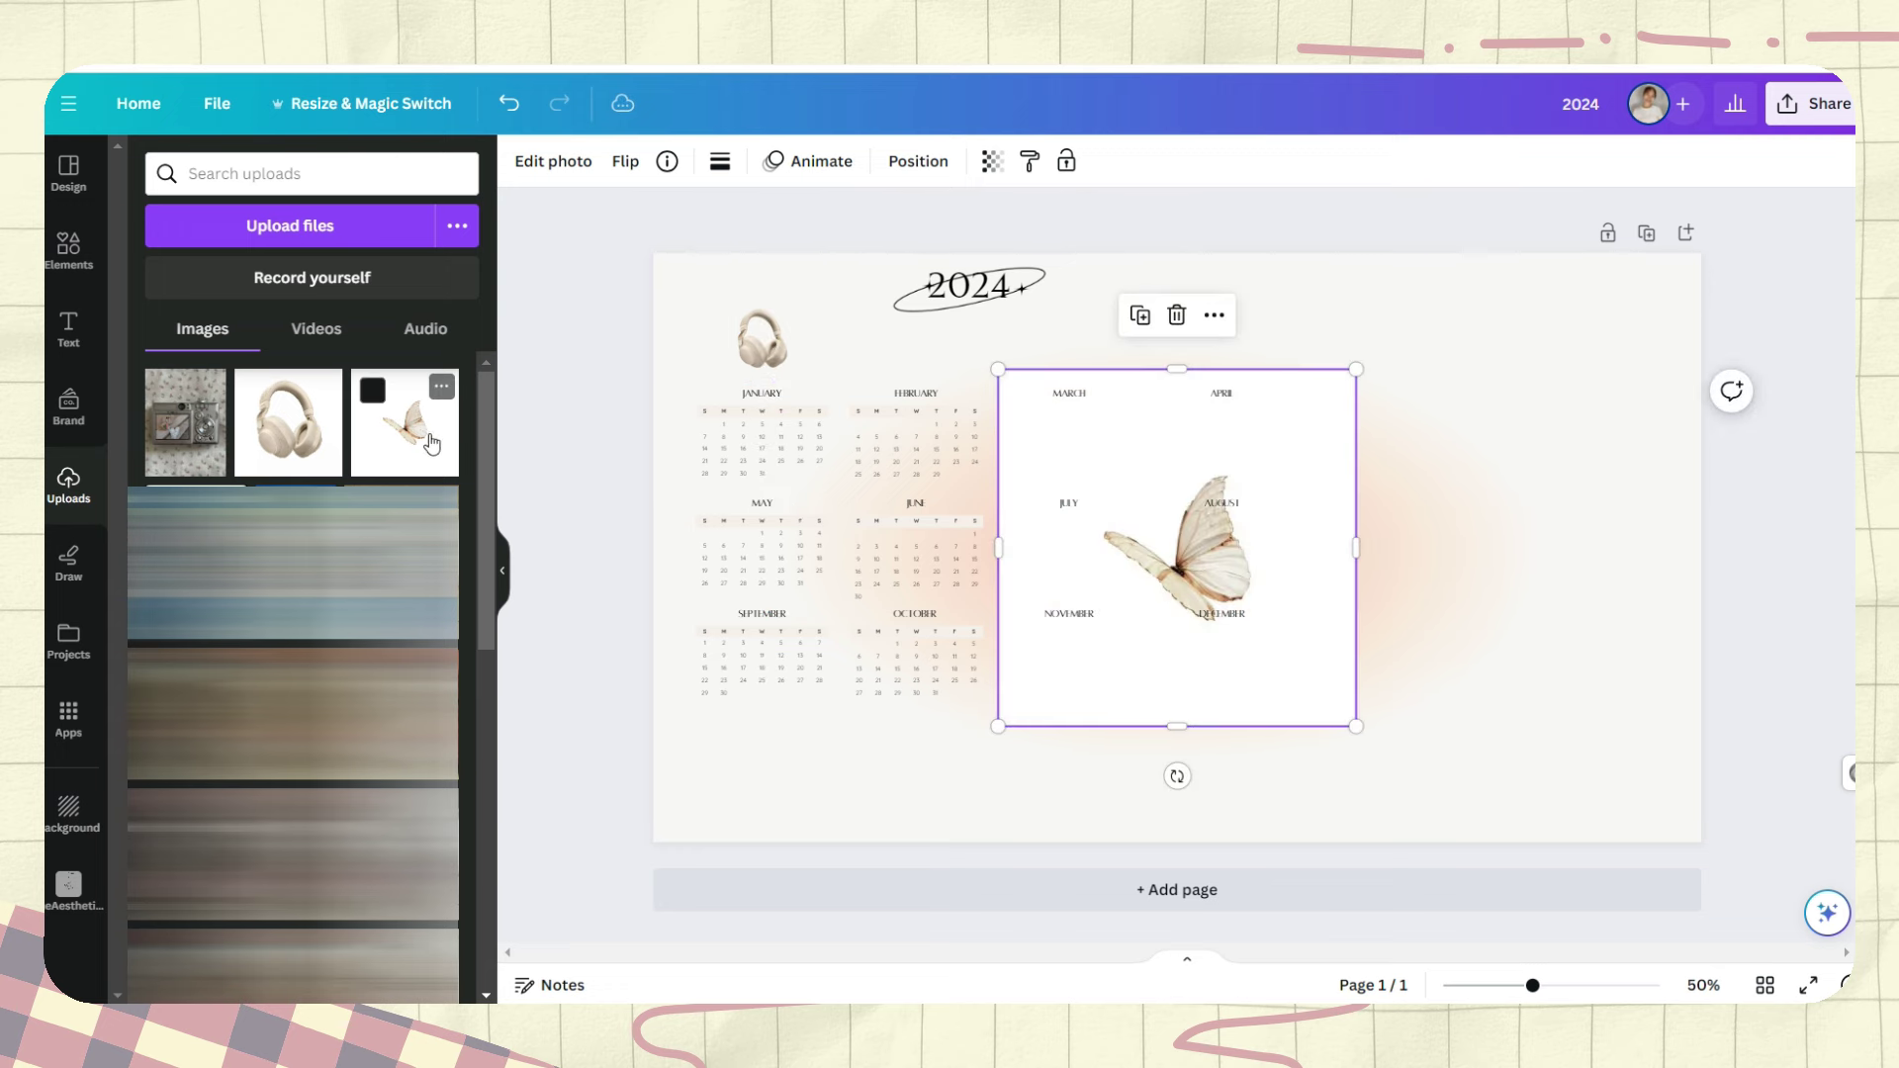
click(554, 164)
click(183, 326)
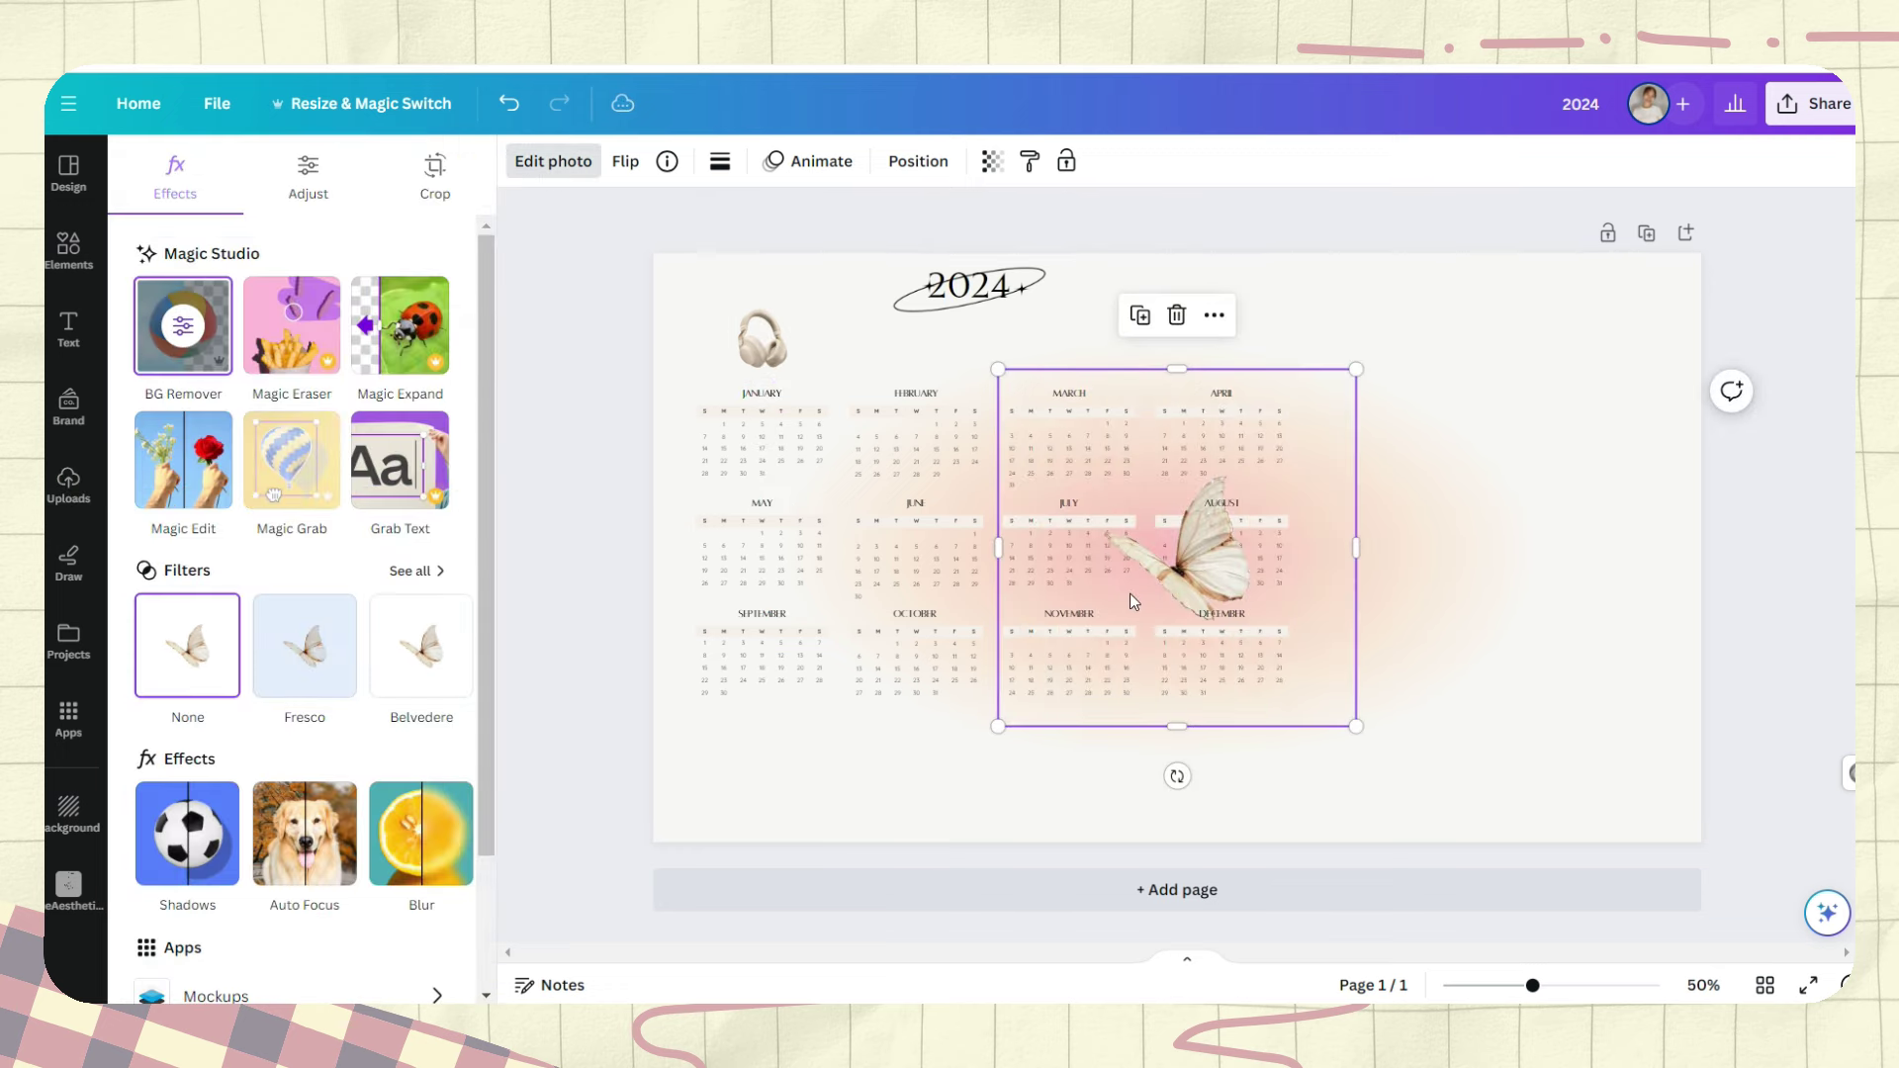
Crop the empty margins around the butterfly and shrink it to icon size above the February heading.
drag(1132, 603, 829, 377)
drag(875, 500, 905, 442)
drag(710, 370, 802, 371)
drag(935, 238, 936, 341)
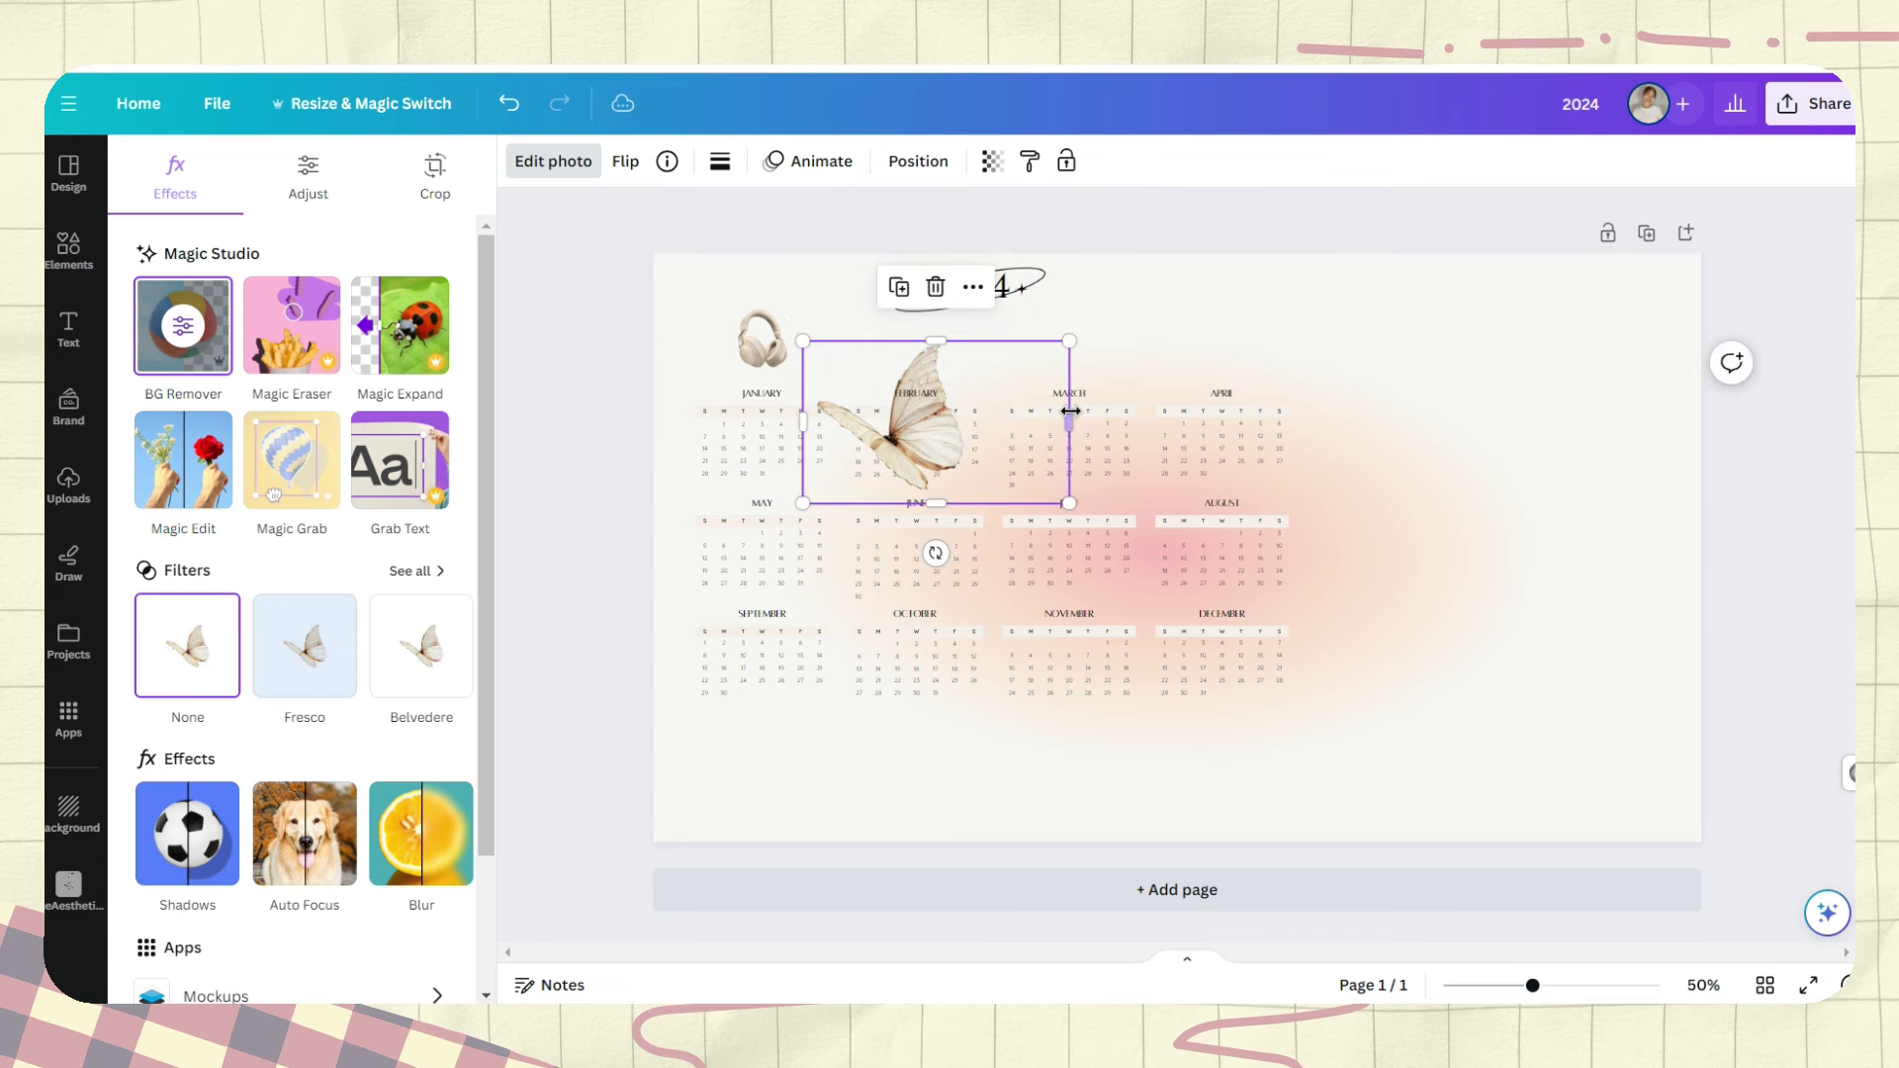
drag(1070, 413, 970, 426)
drag(970, 504, 878, 415)
drag(843, 384, 924, 328)
drag(906, 357, 1064, 368)
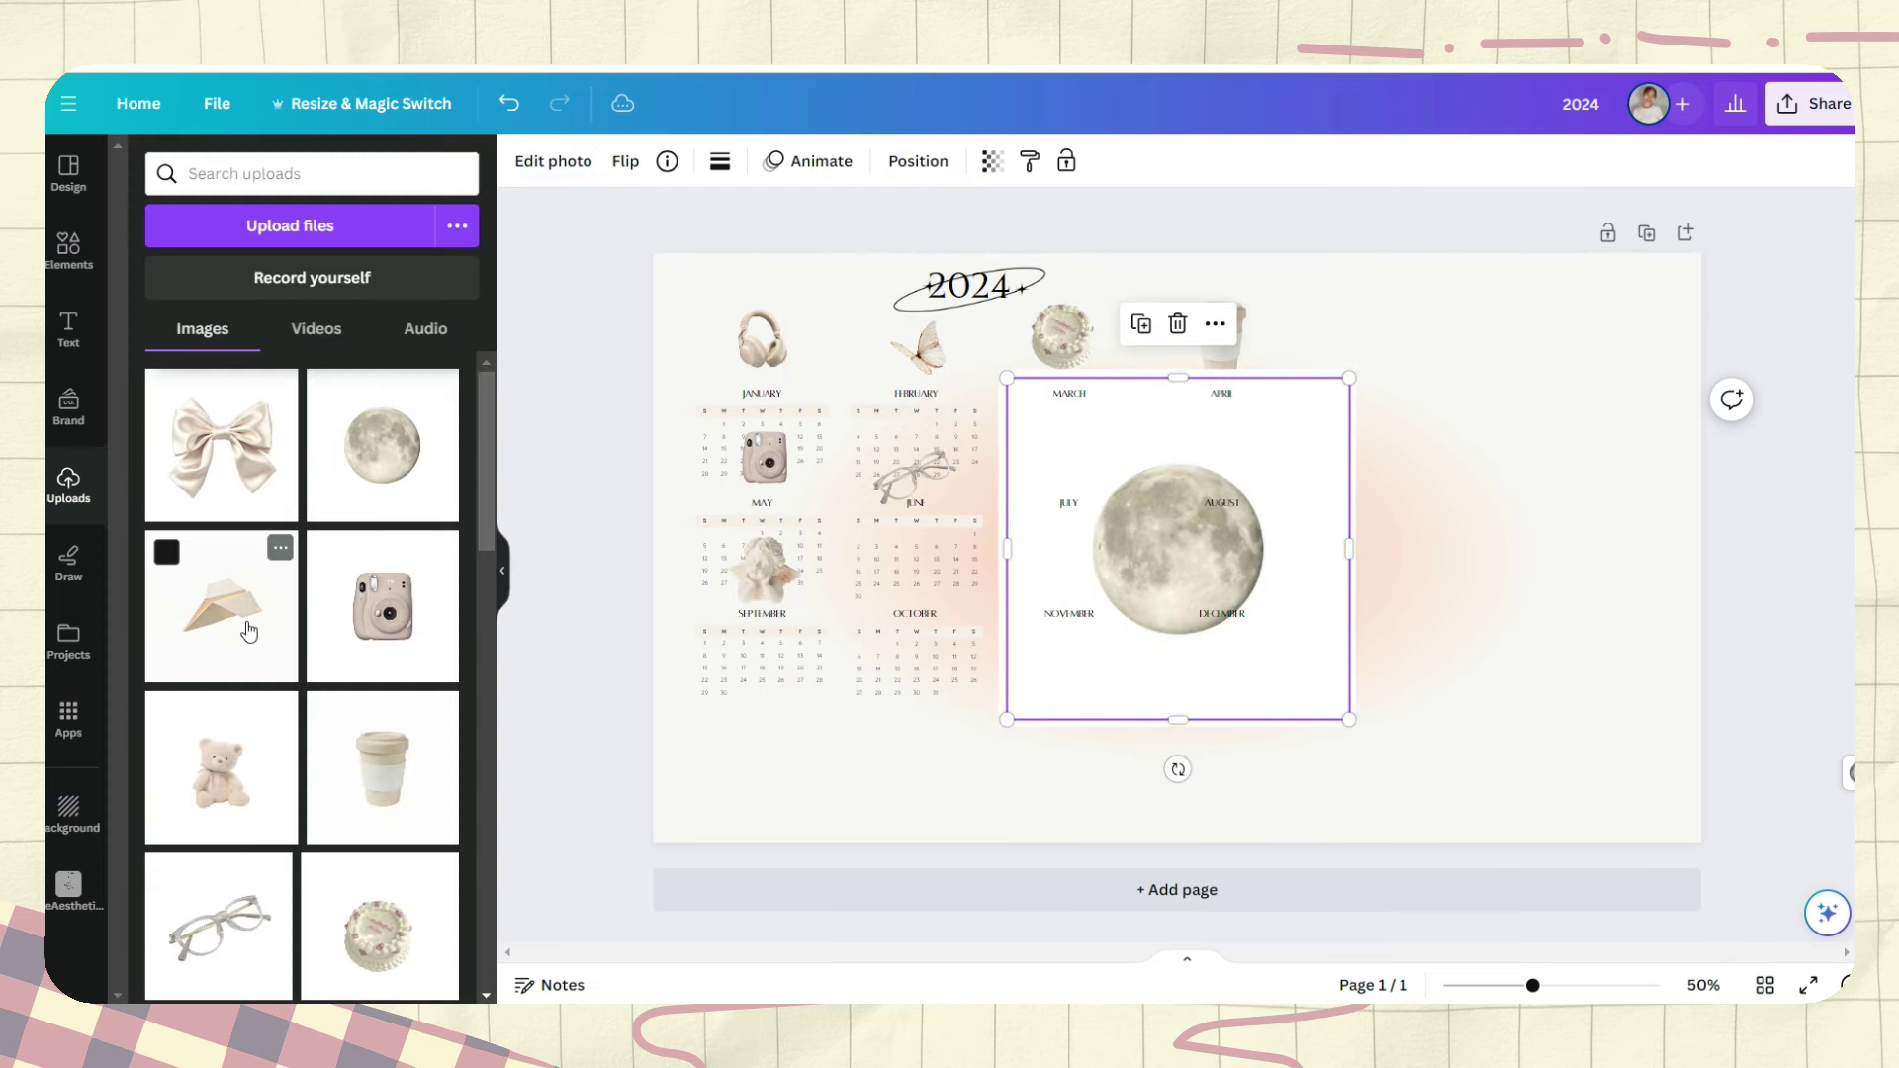
Add the uploaded paper plane photo to the page and recolour the 2024 title taupe from the headphones' photo colors.
drag(246, 627, 1314, 469)
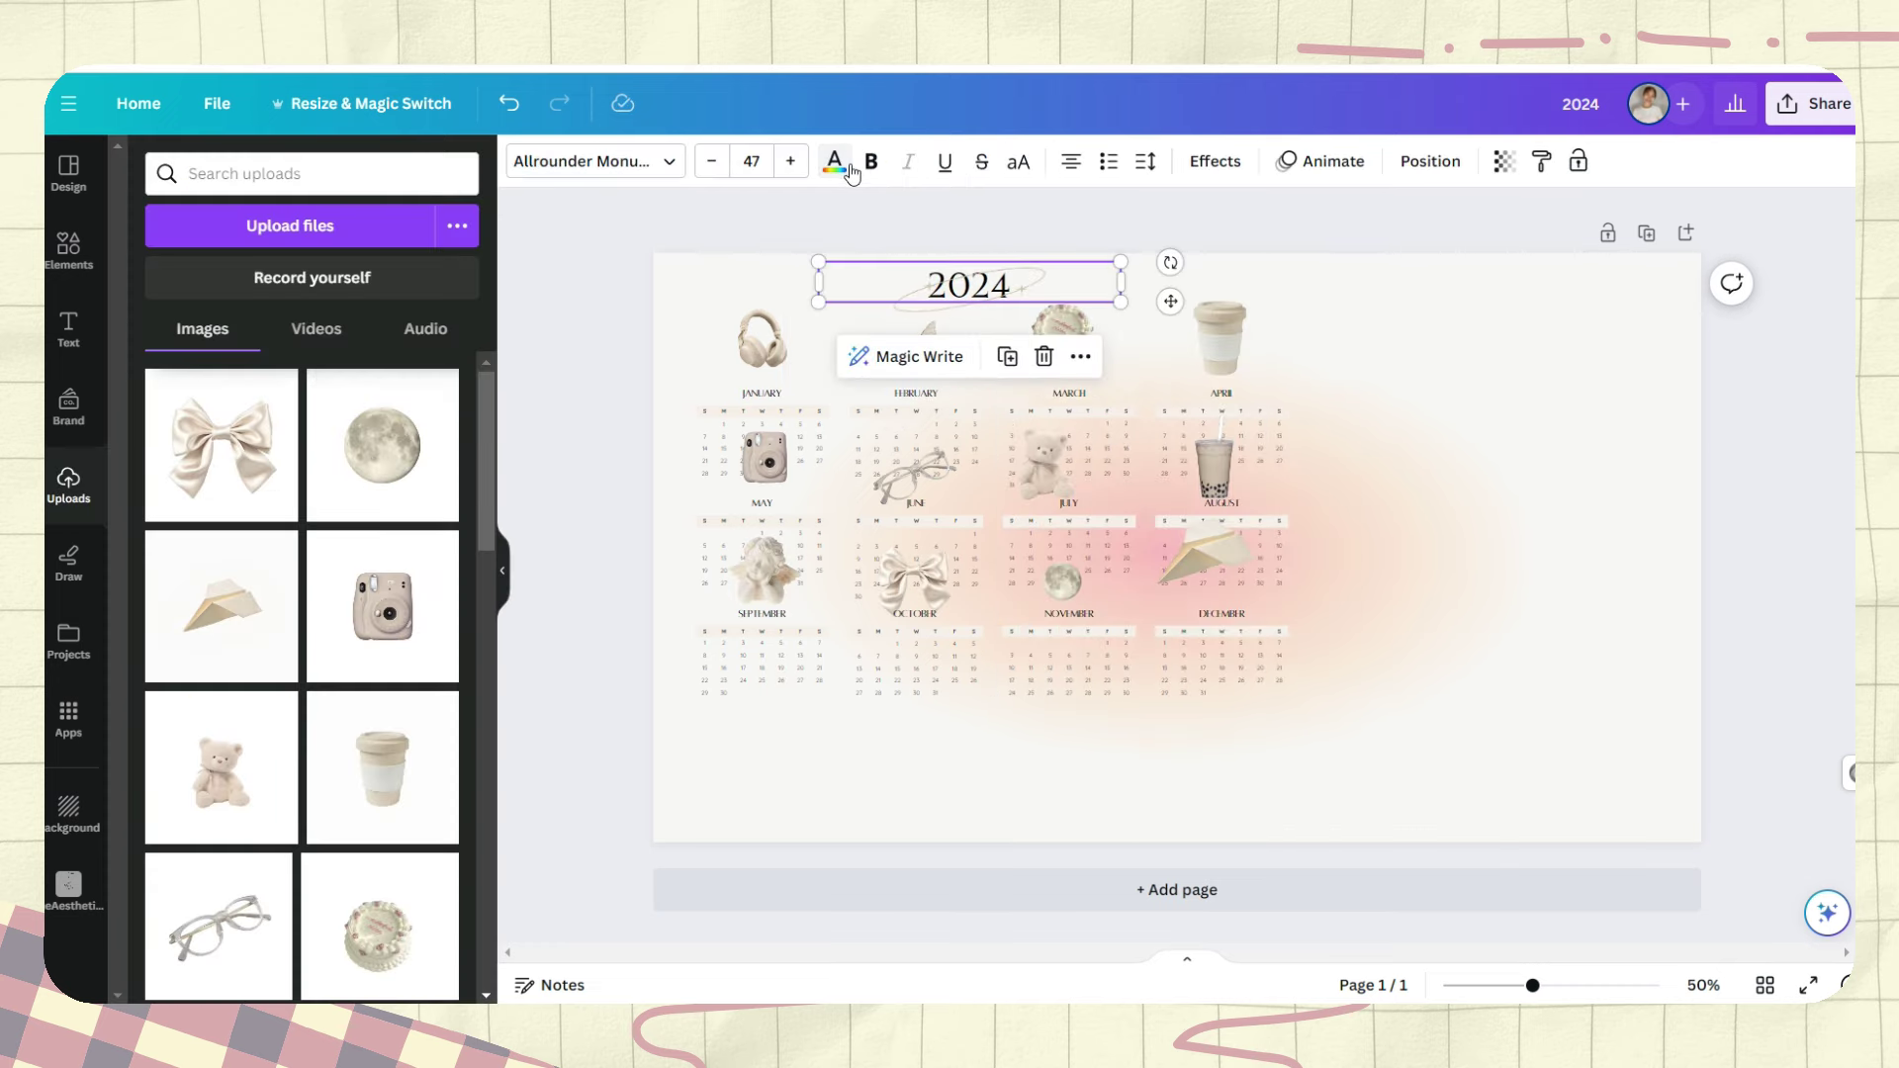
click(834, 160)
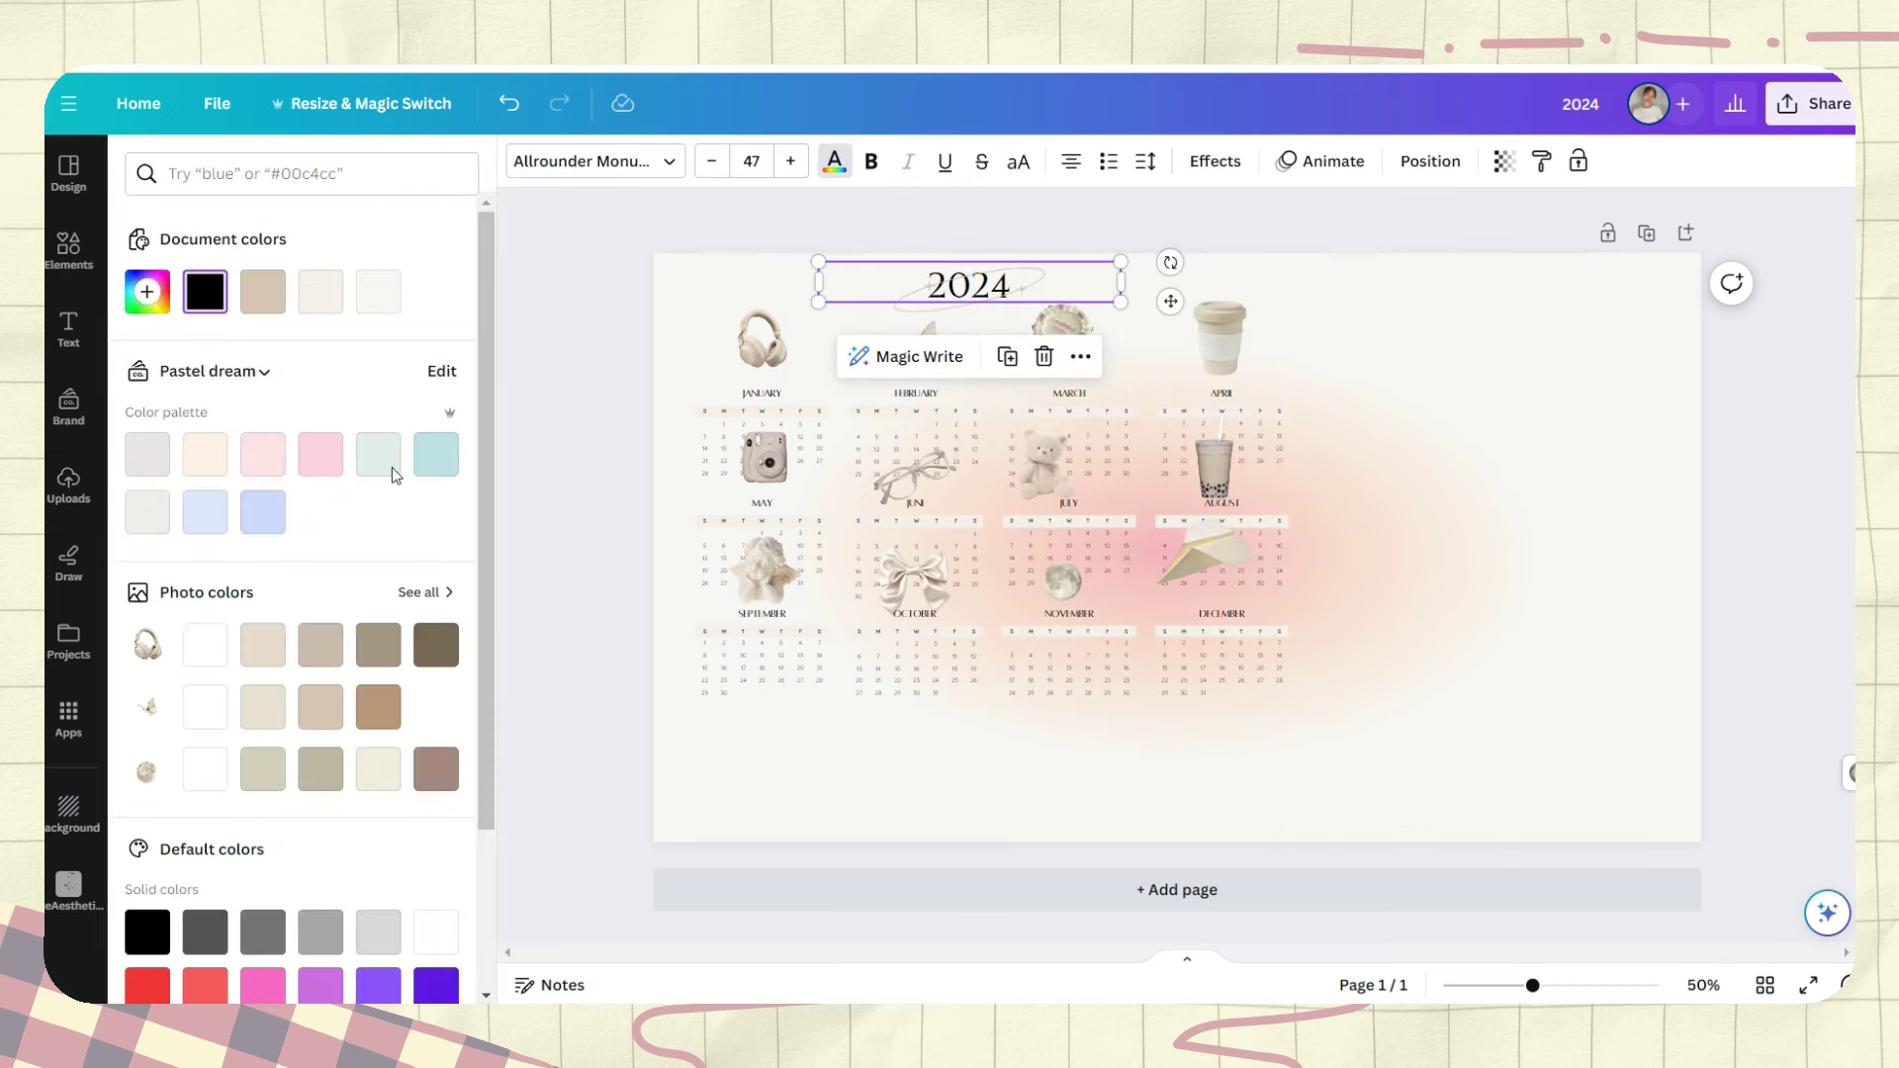
click(379, 646)
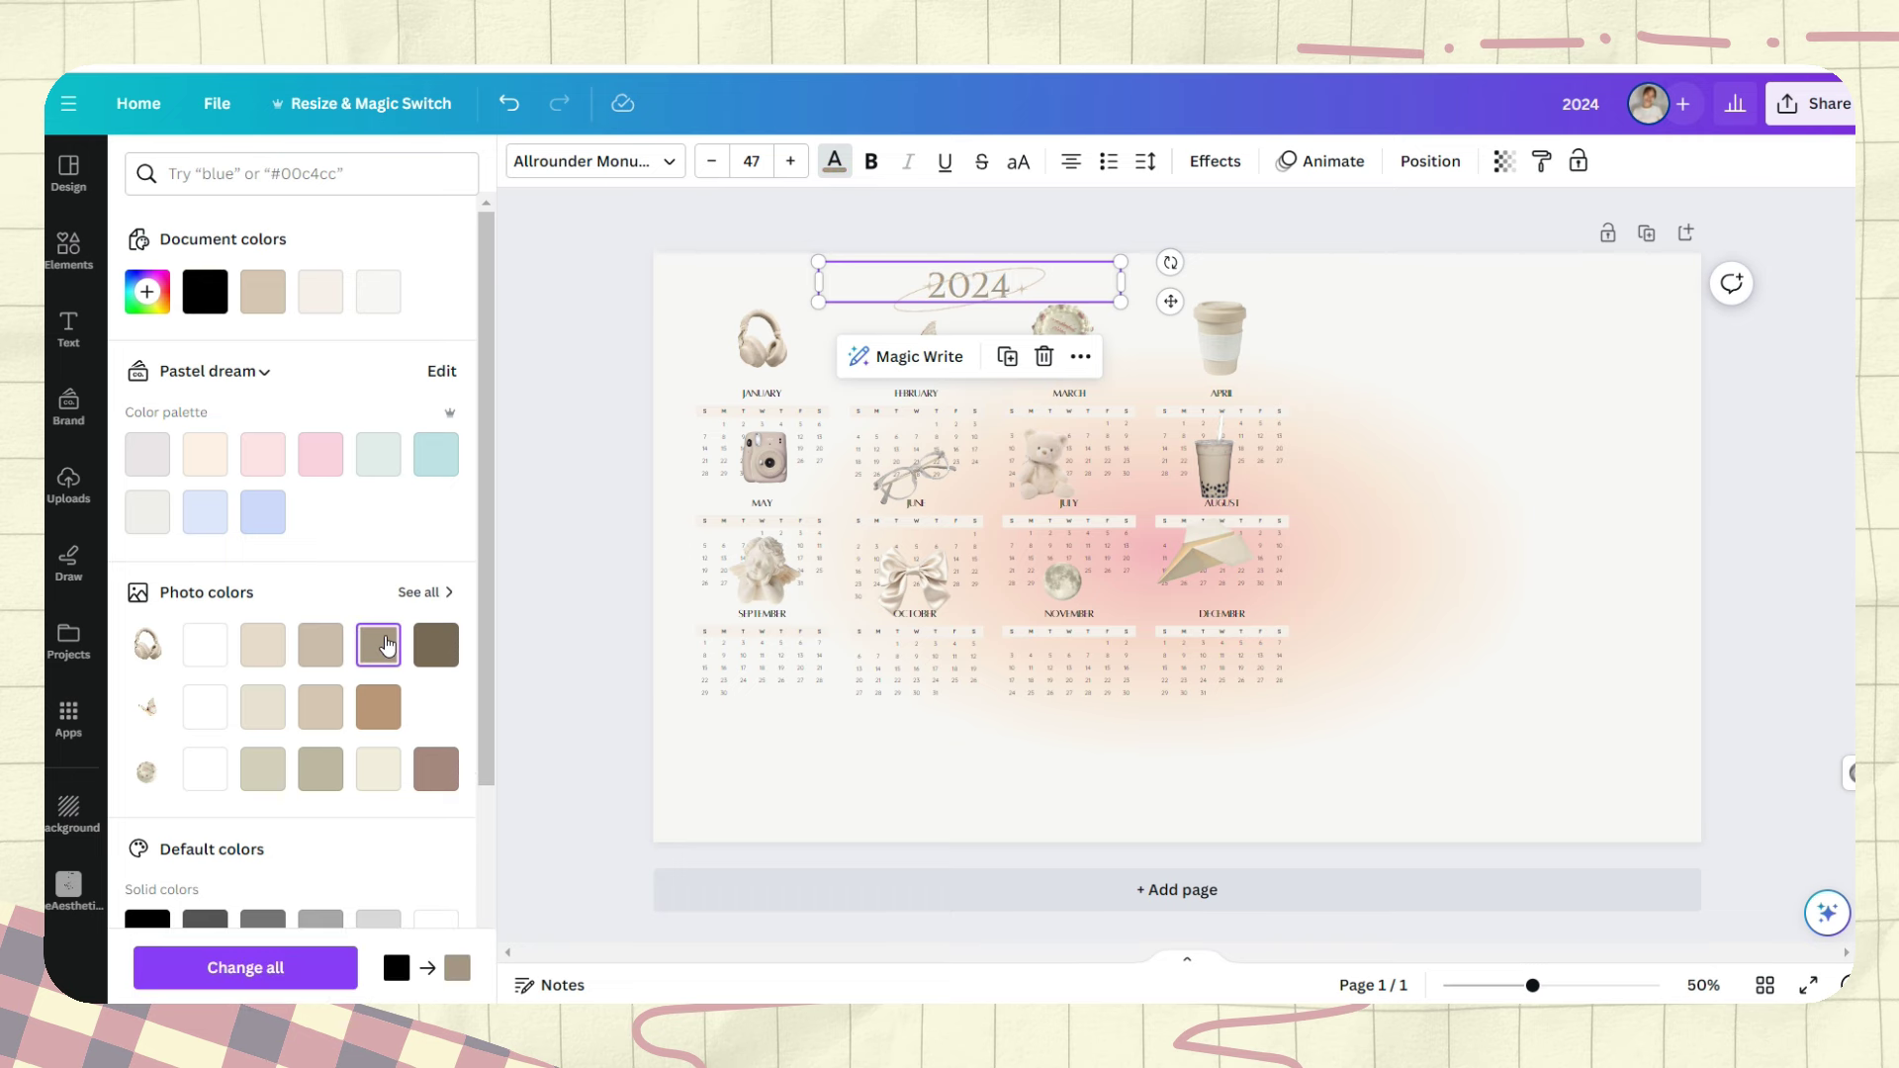
click(443, 658)
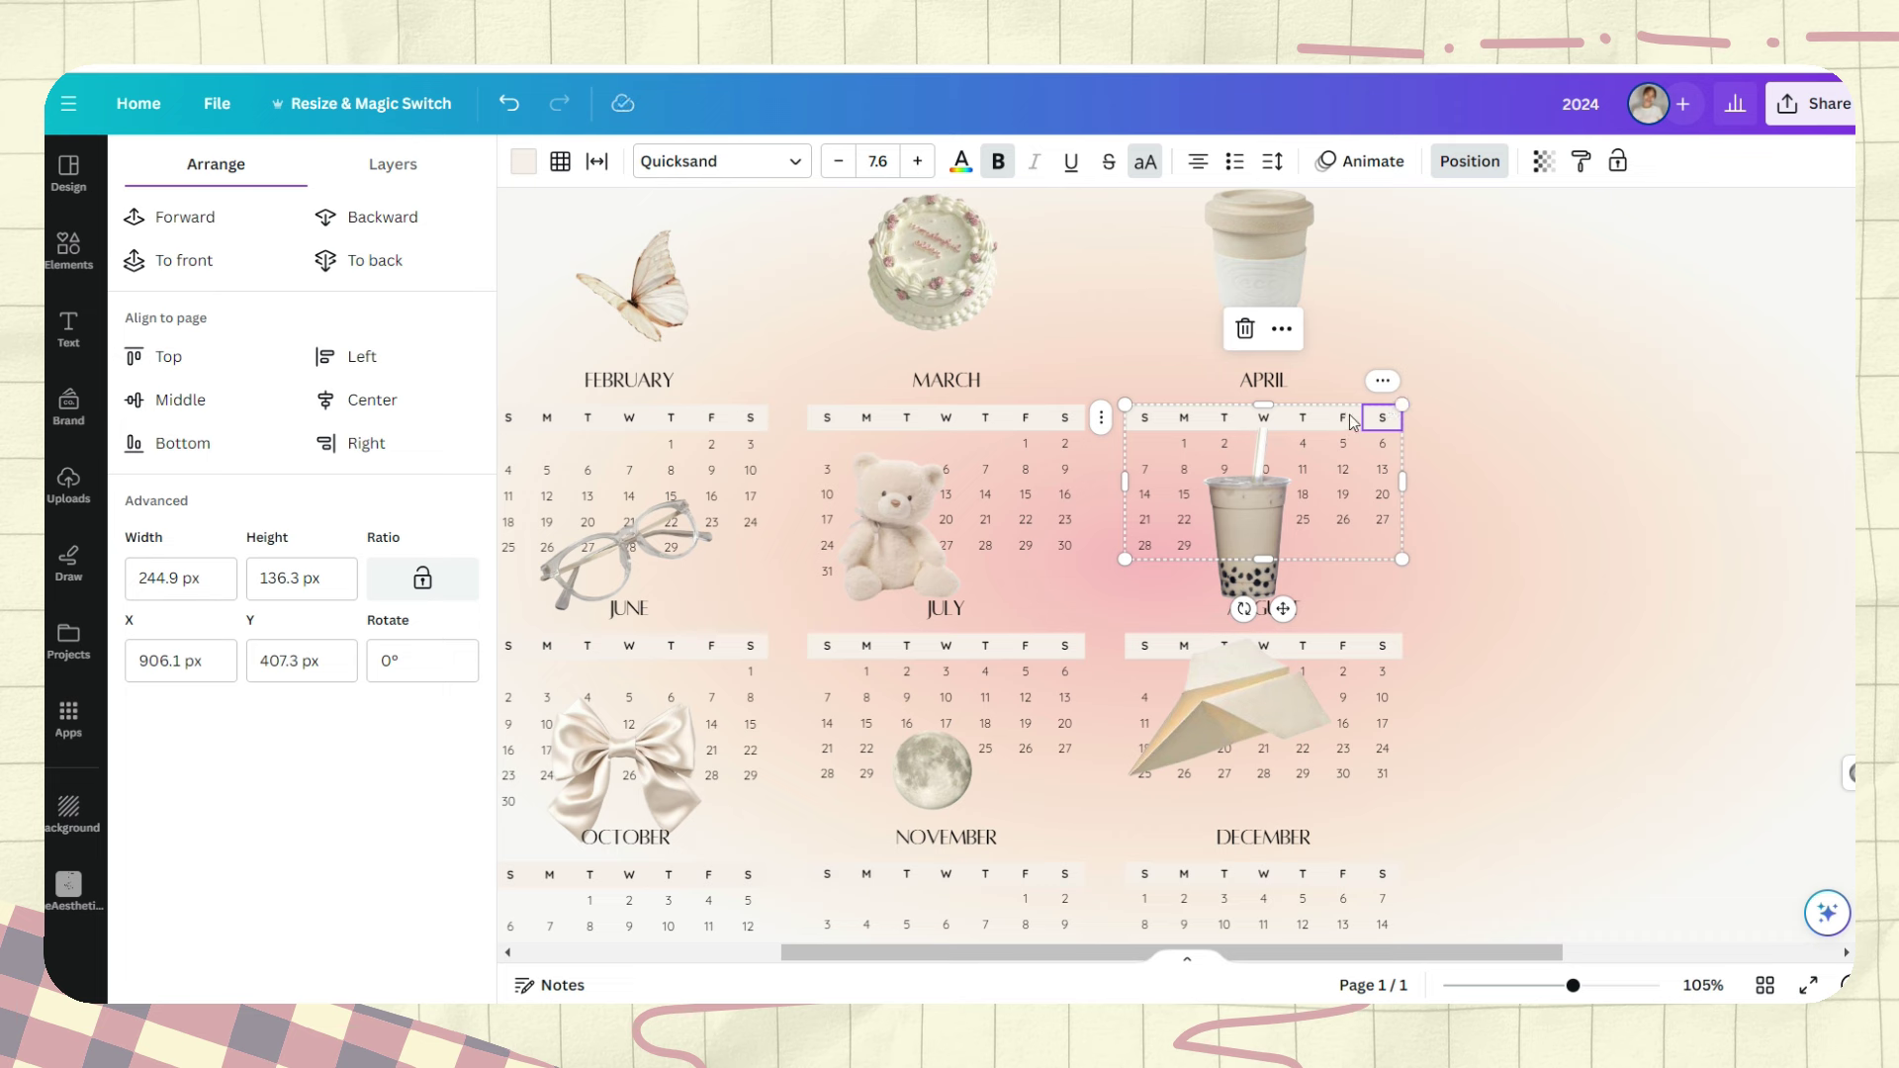
Fill the weekday header row of the April calendar with the off-white document color #f8f7f5.
click(1347, 419)
click(523, 162)
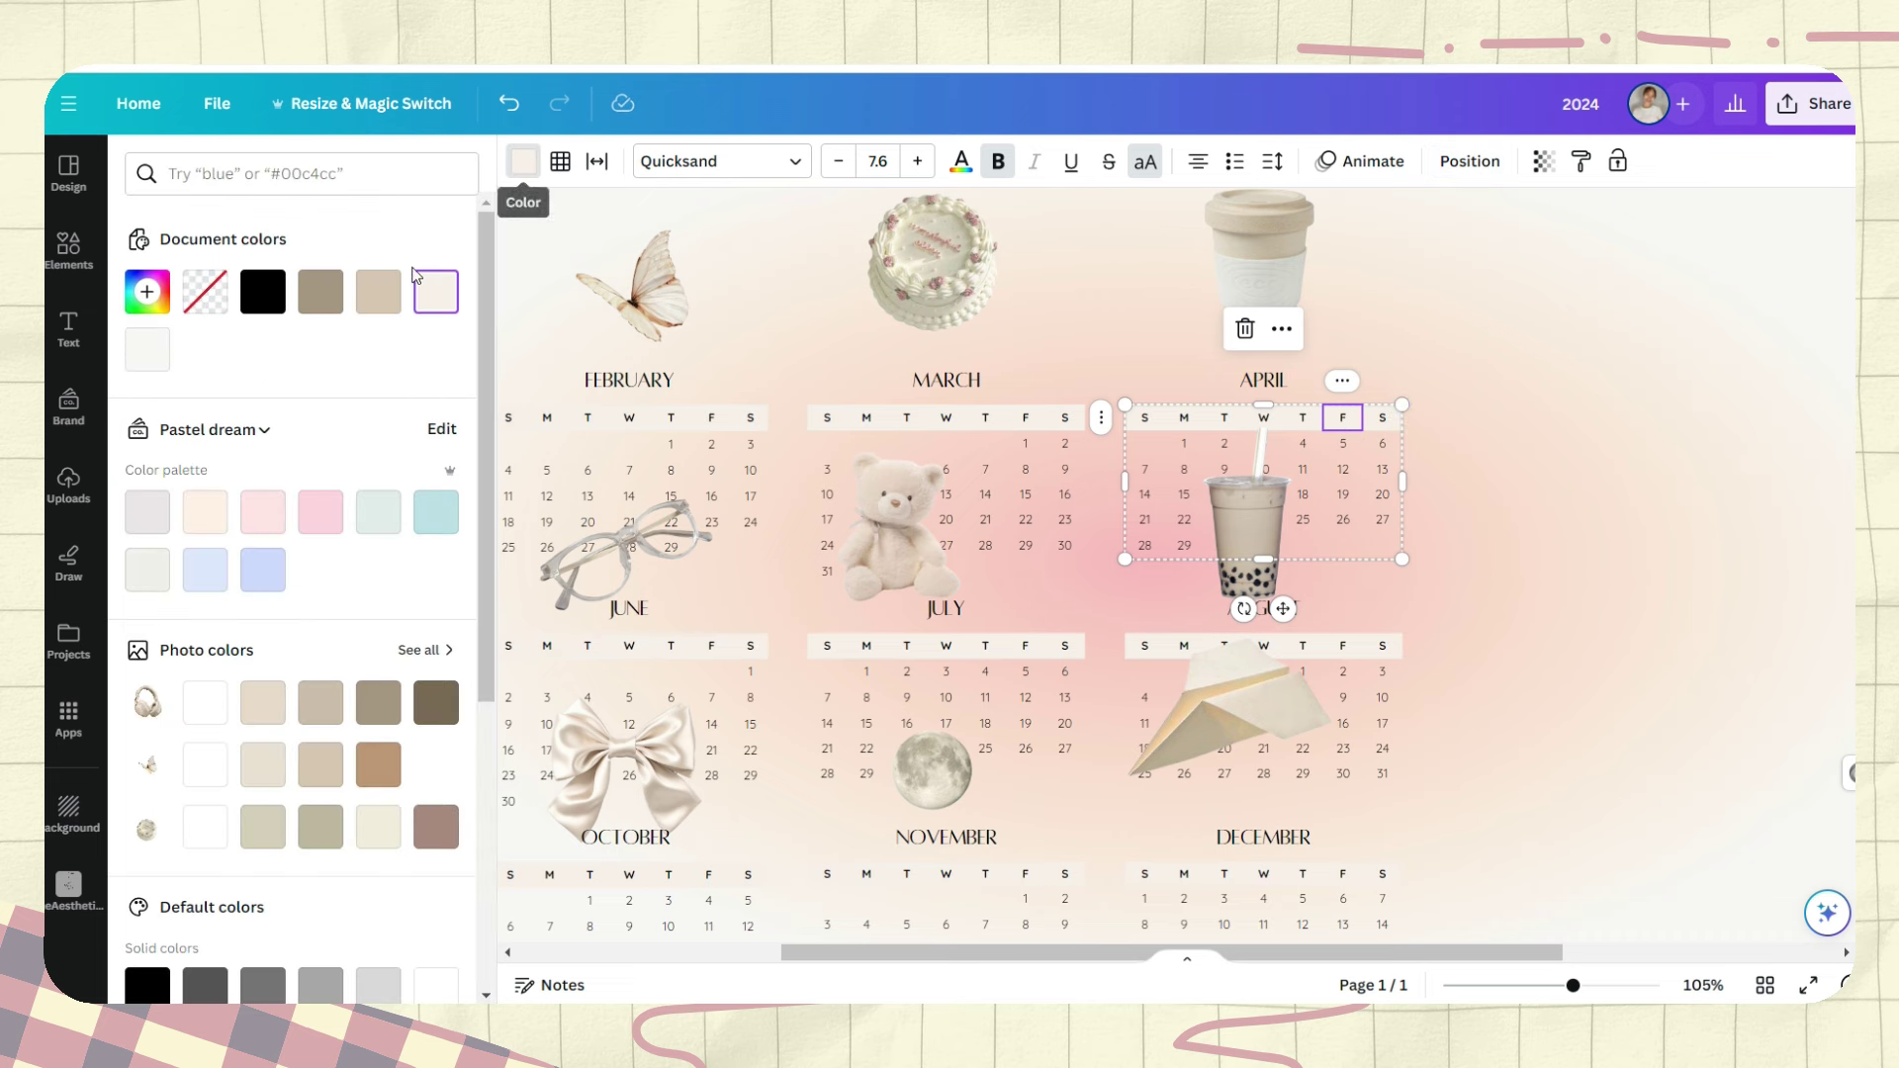
click(149, 350)
click(1144, 417)
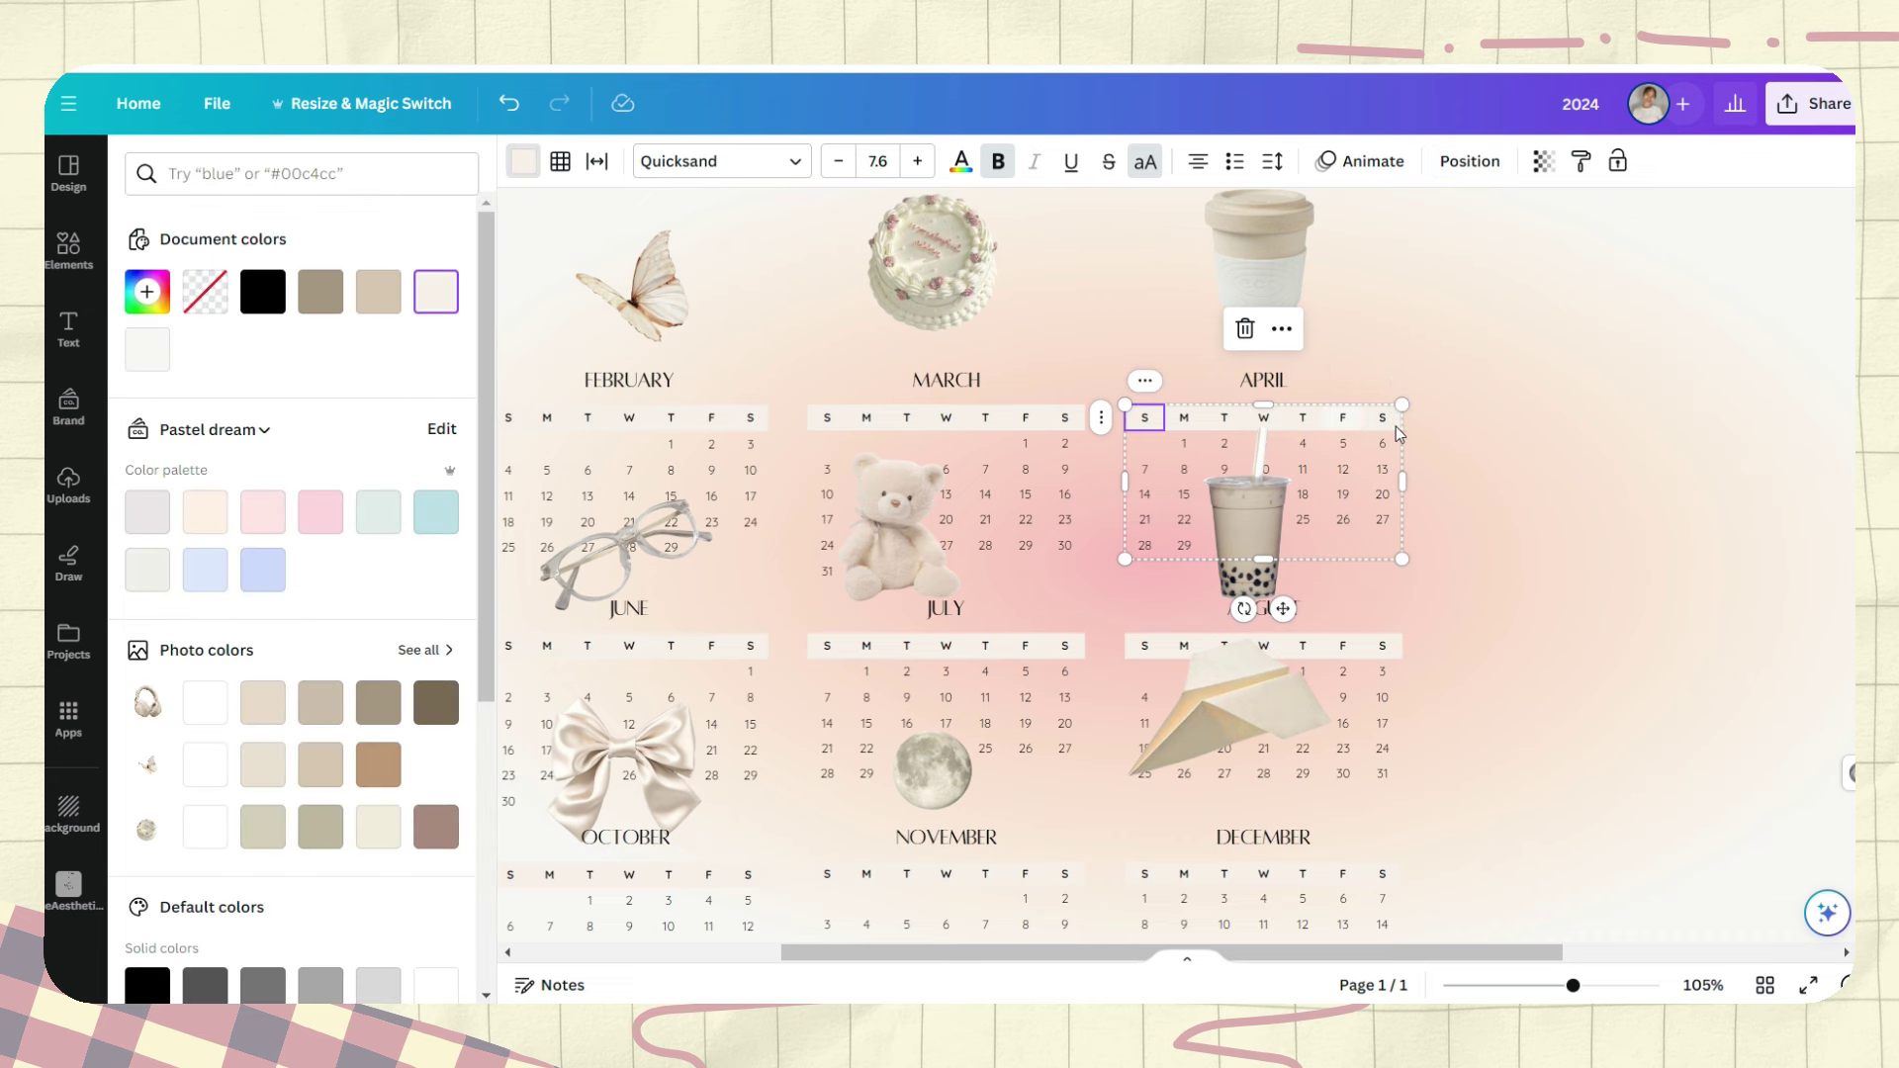
click(1101, 418)
click(1550, 420)
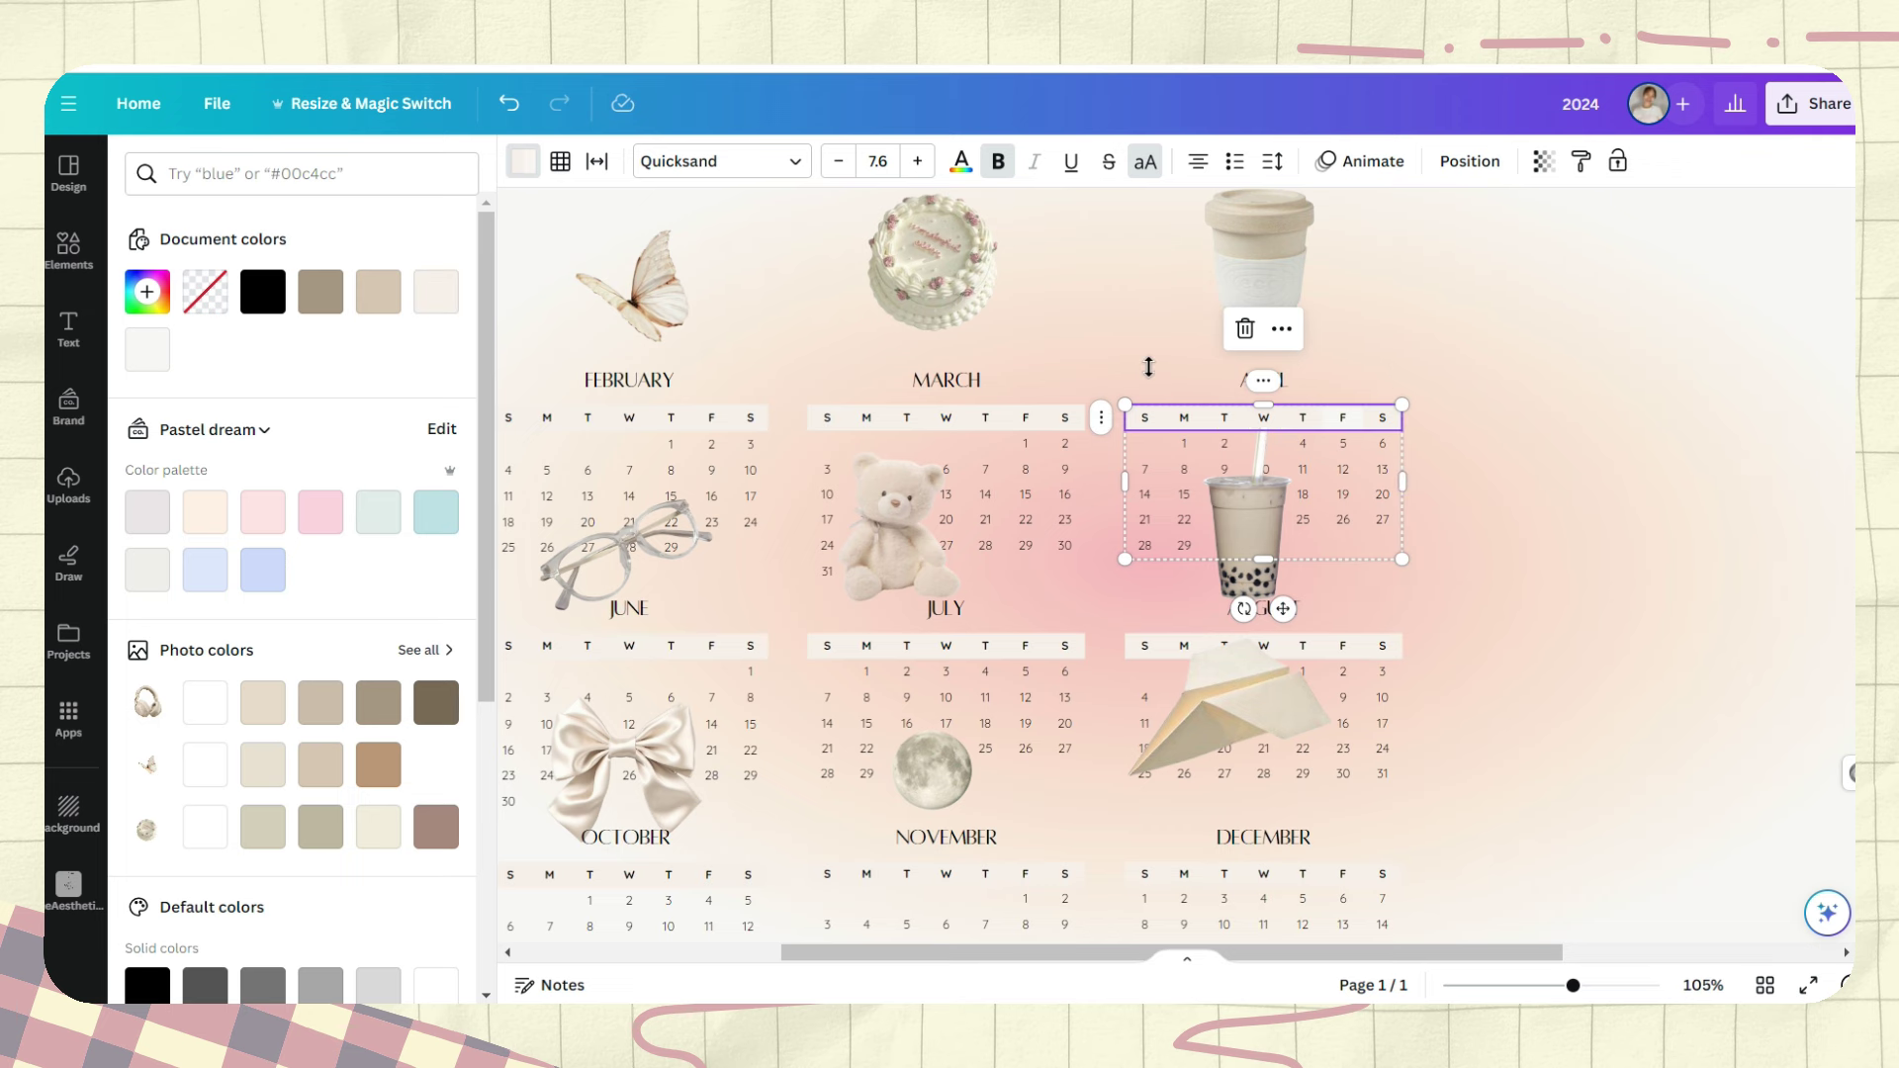
click(147, 350)
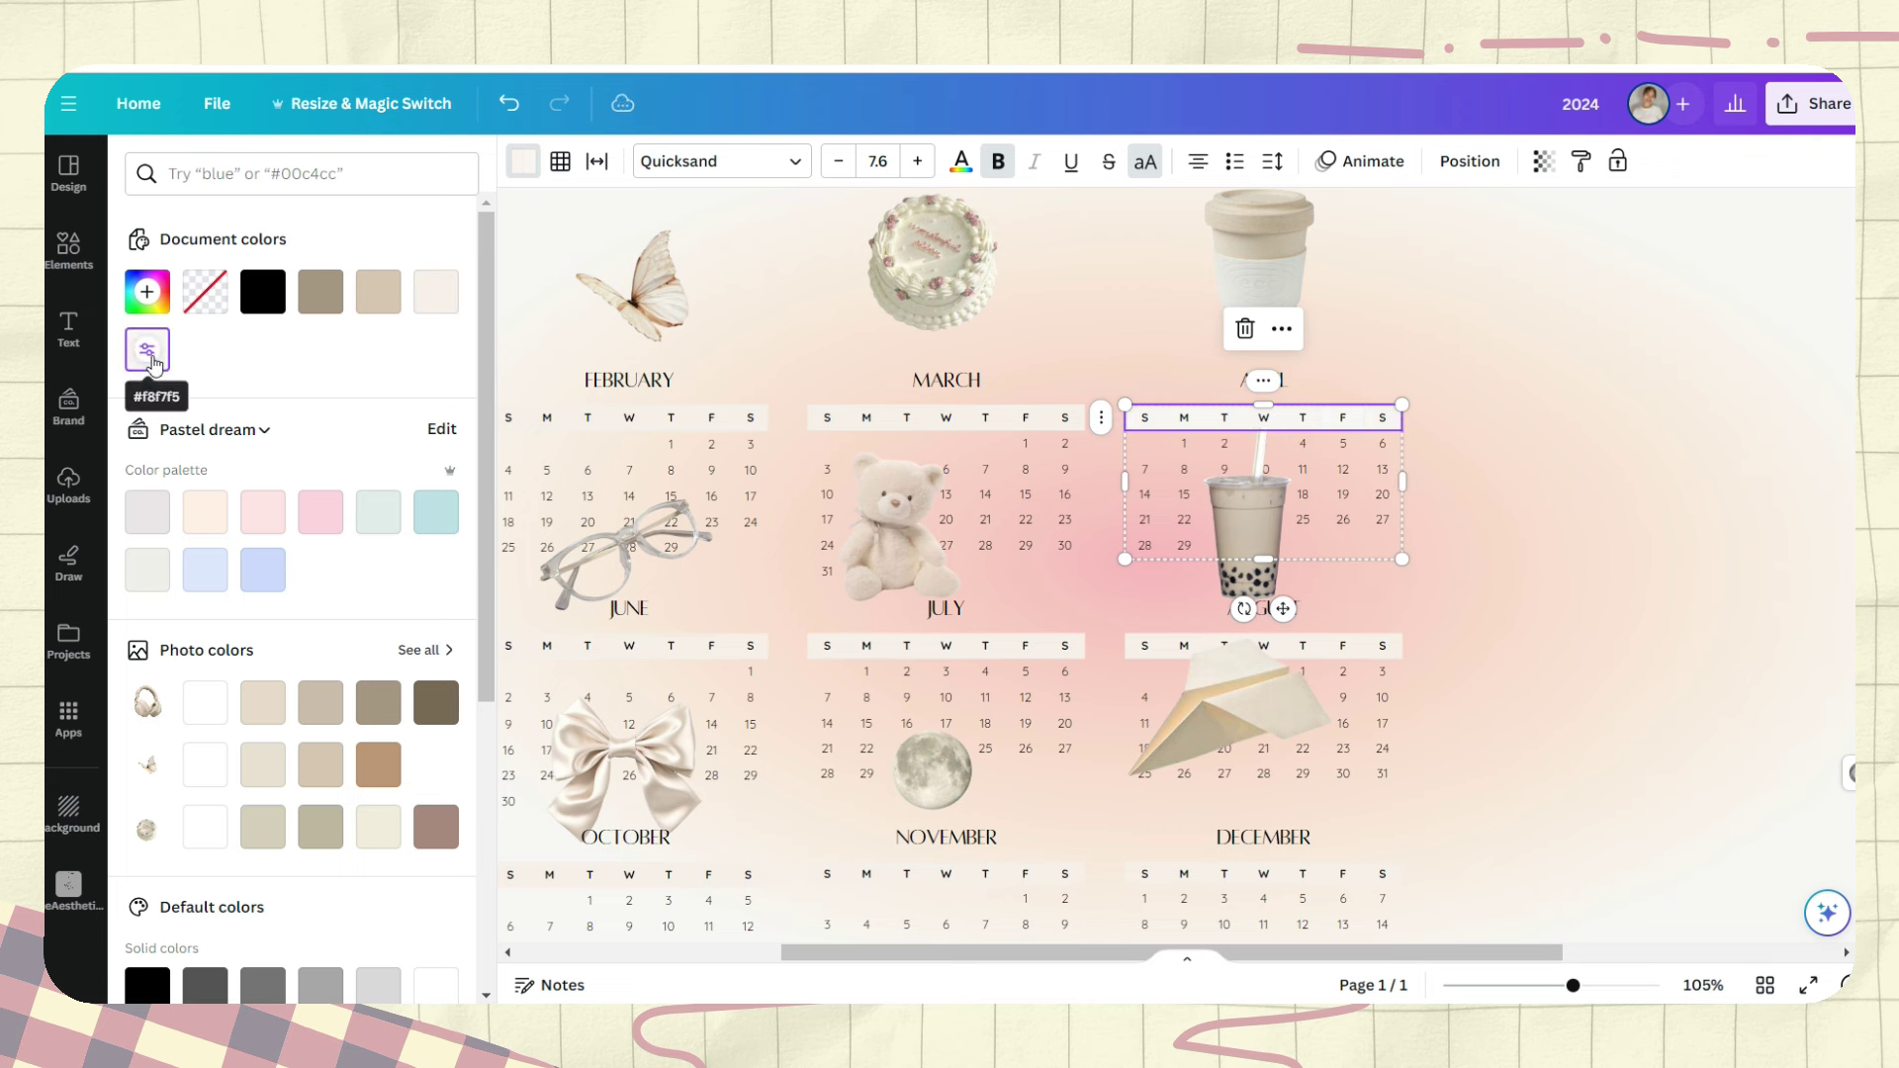
Remove the fill from April's weekday header row and give it a dark grey border line along its lower edge.
click(205, 292)
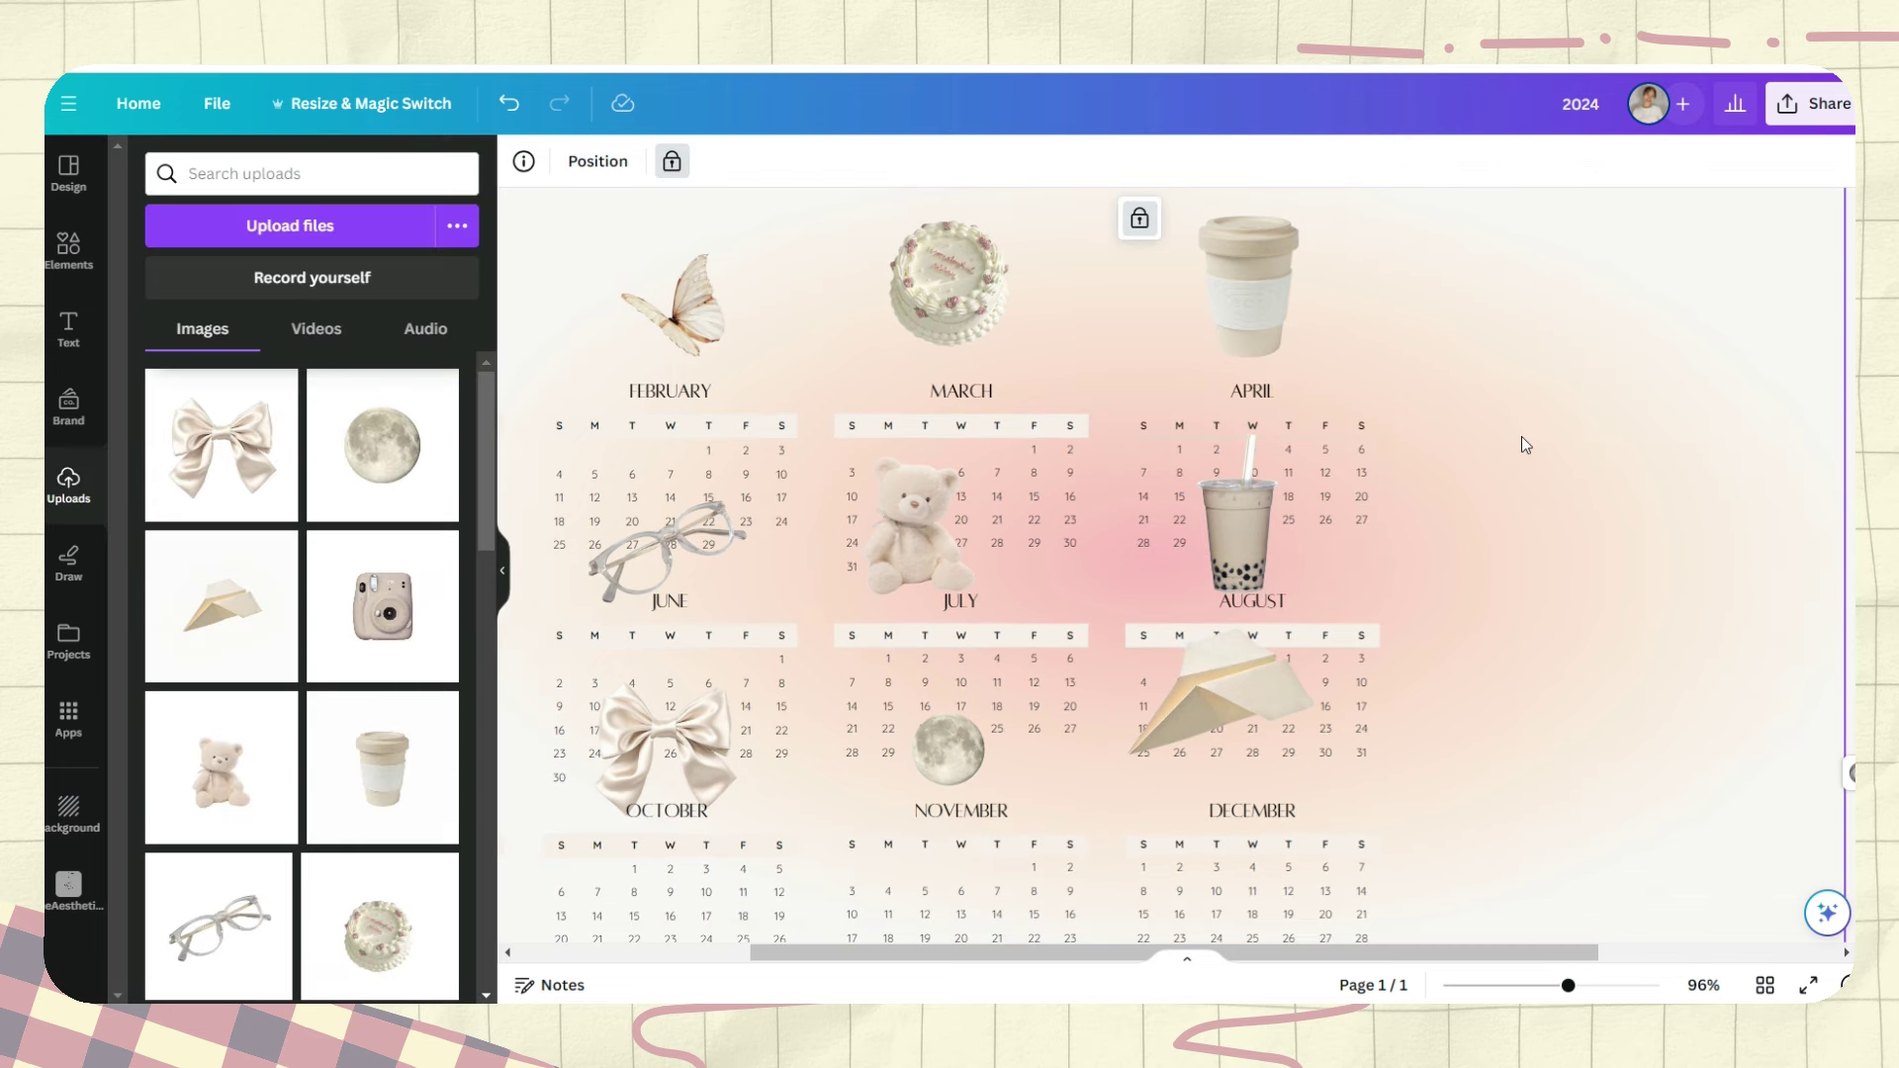
click(1192, 432)
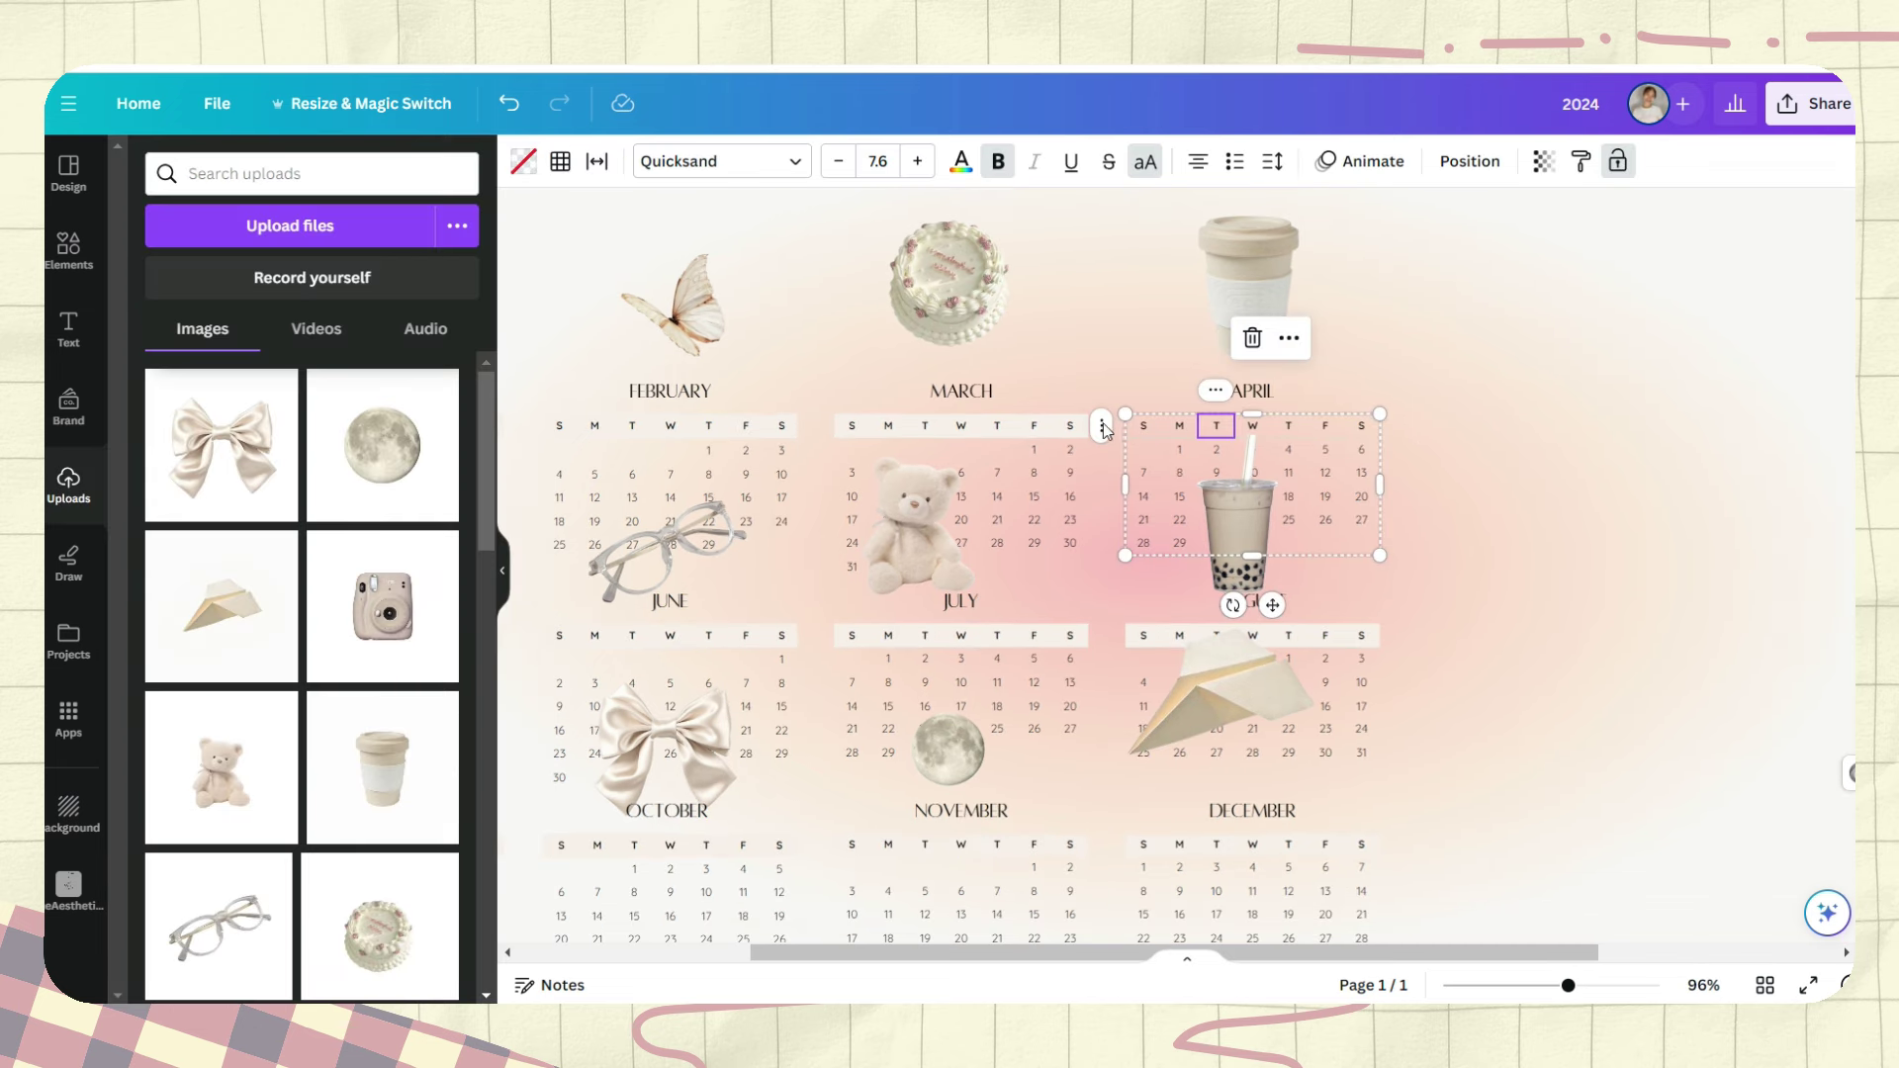
right_click(1076, 463)
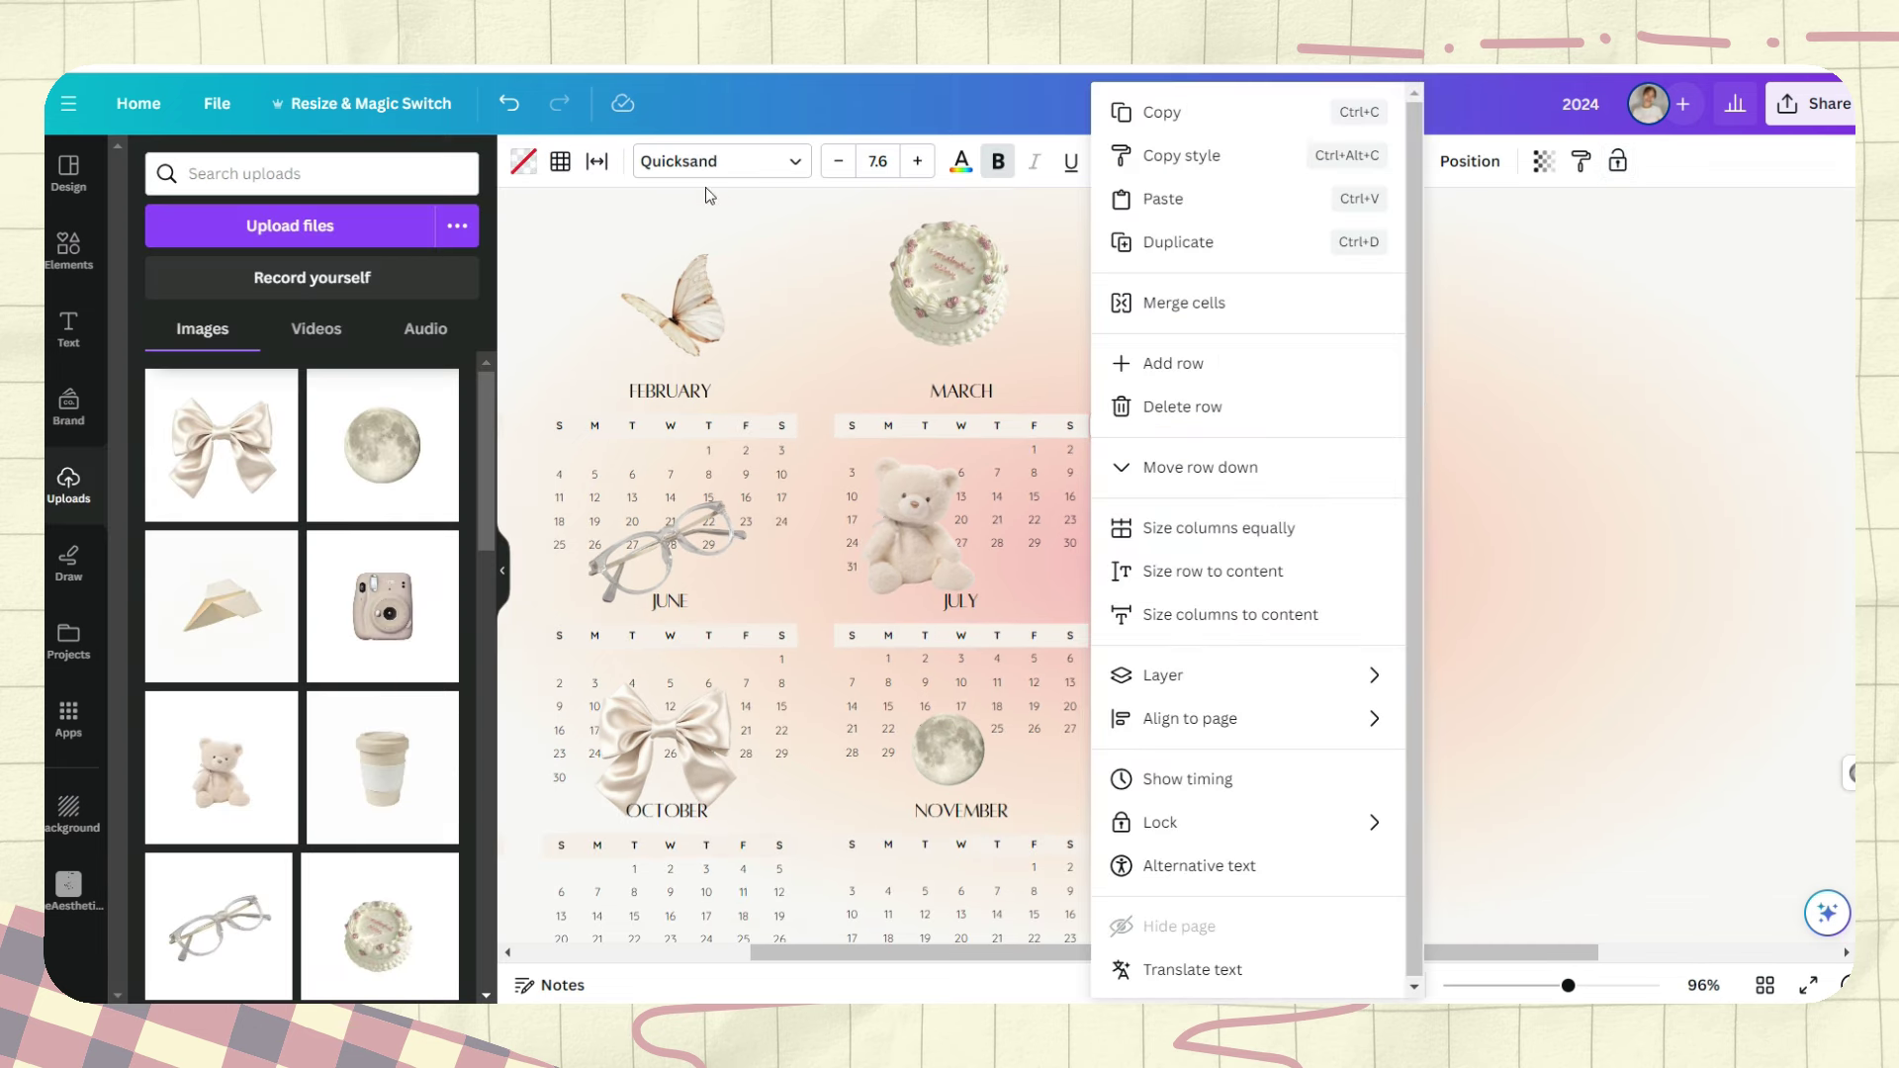
click(566, 167)
click(560, 163)
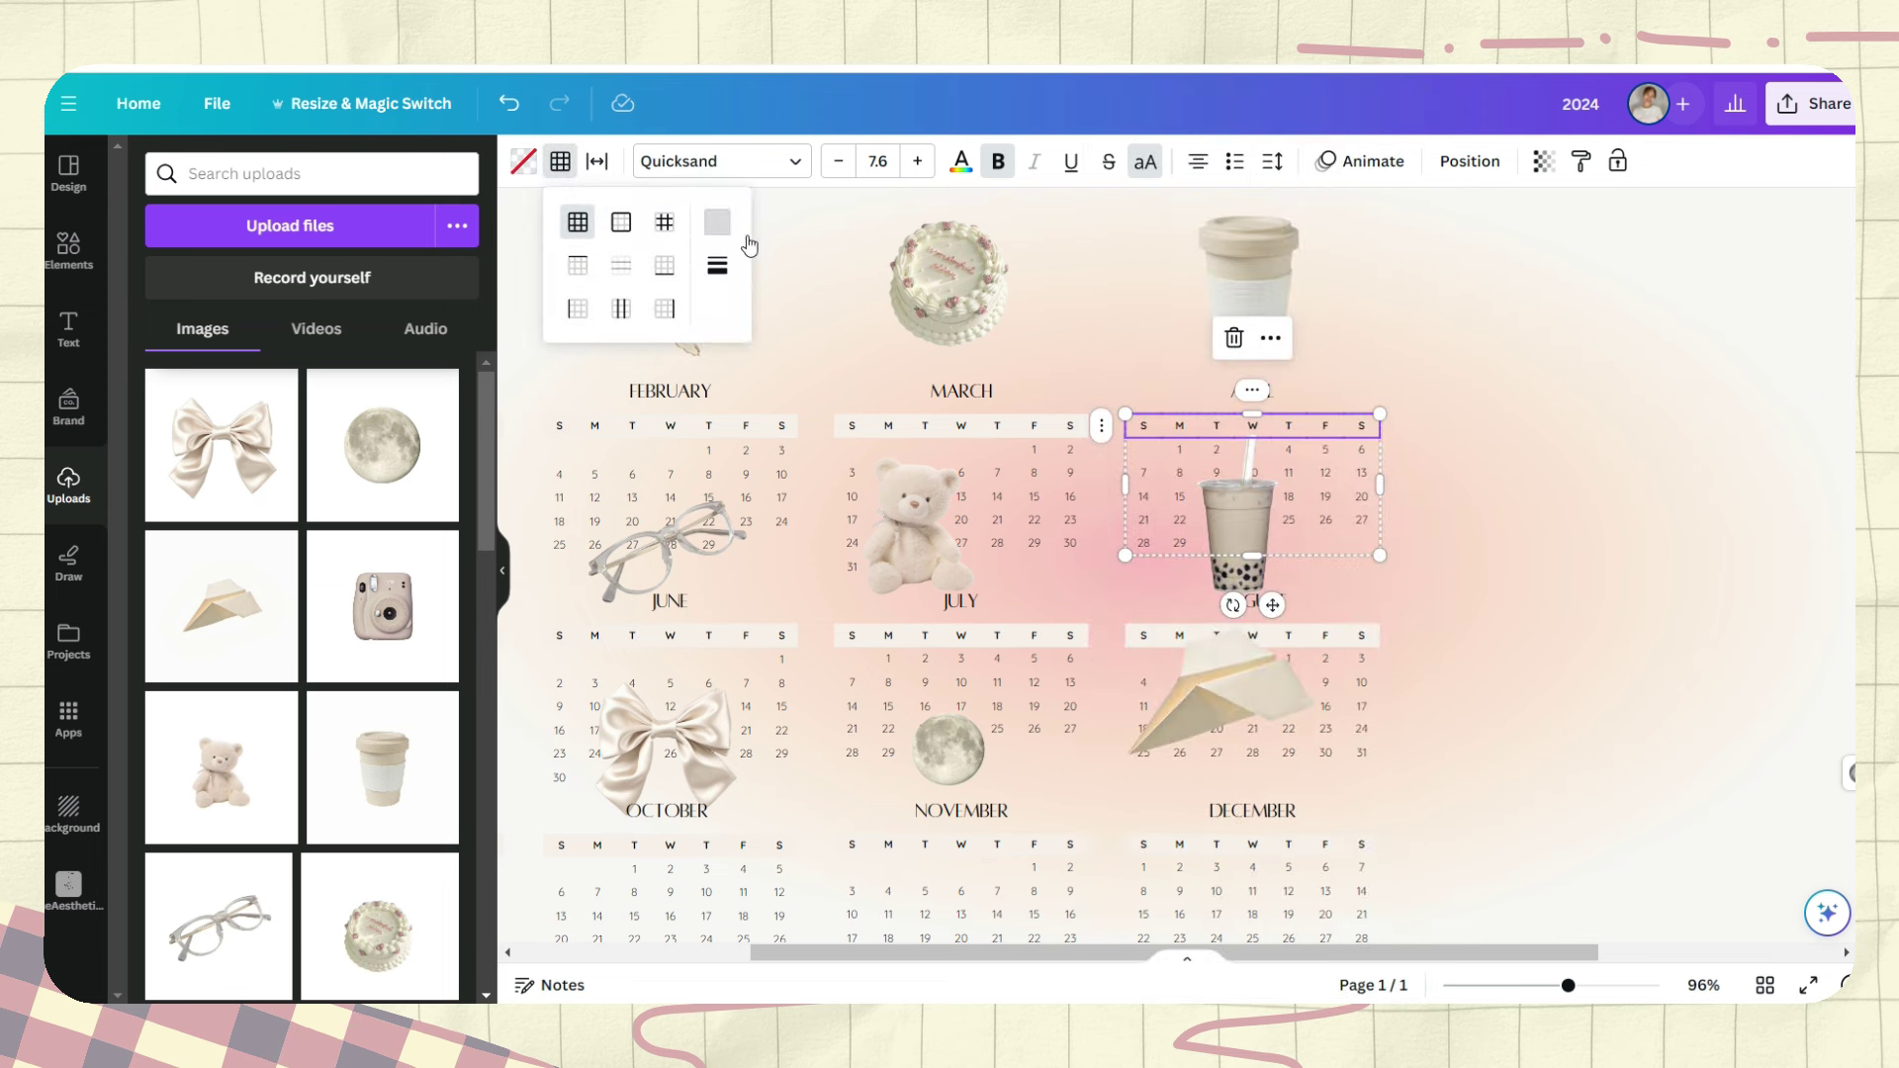
click(717, 223)
scroll(920, 395, down, 5)
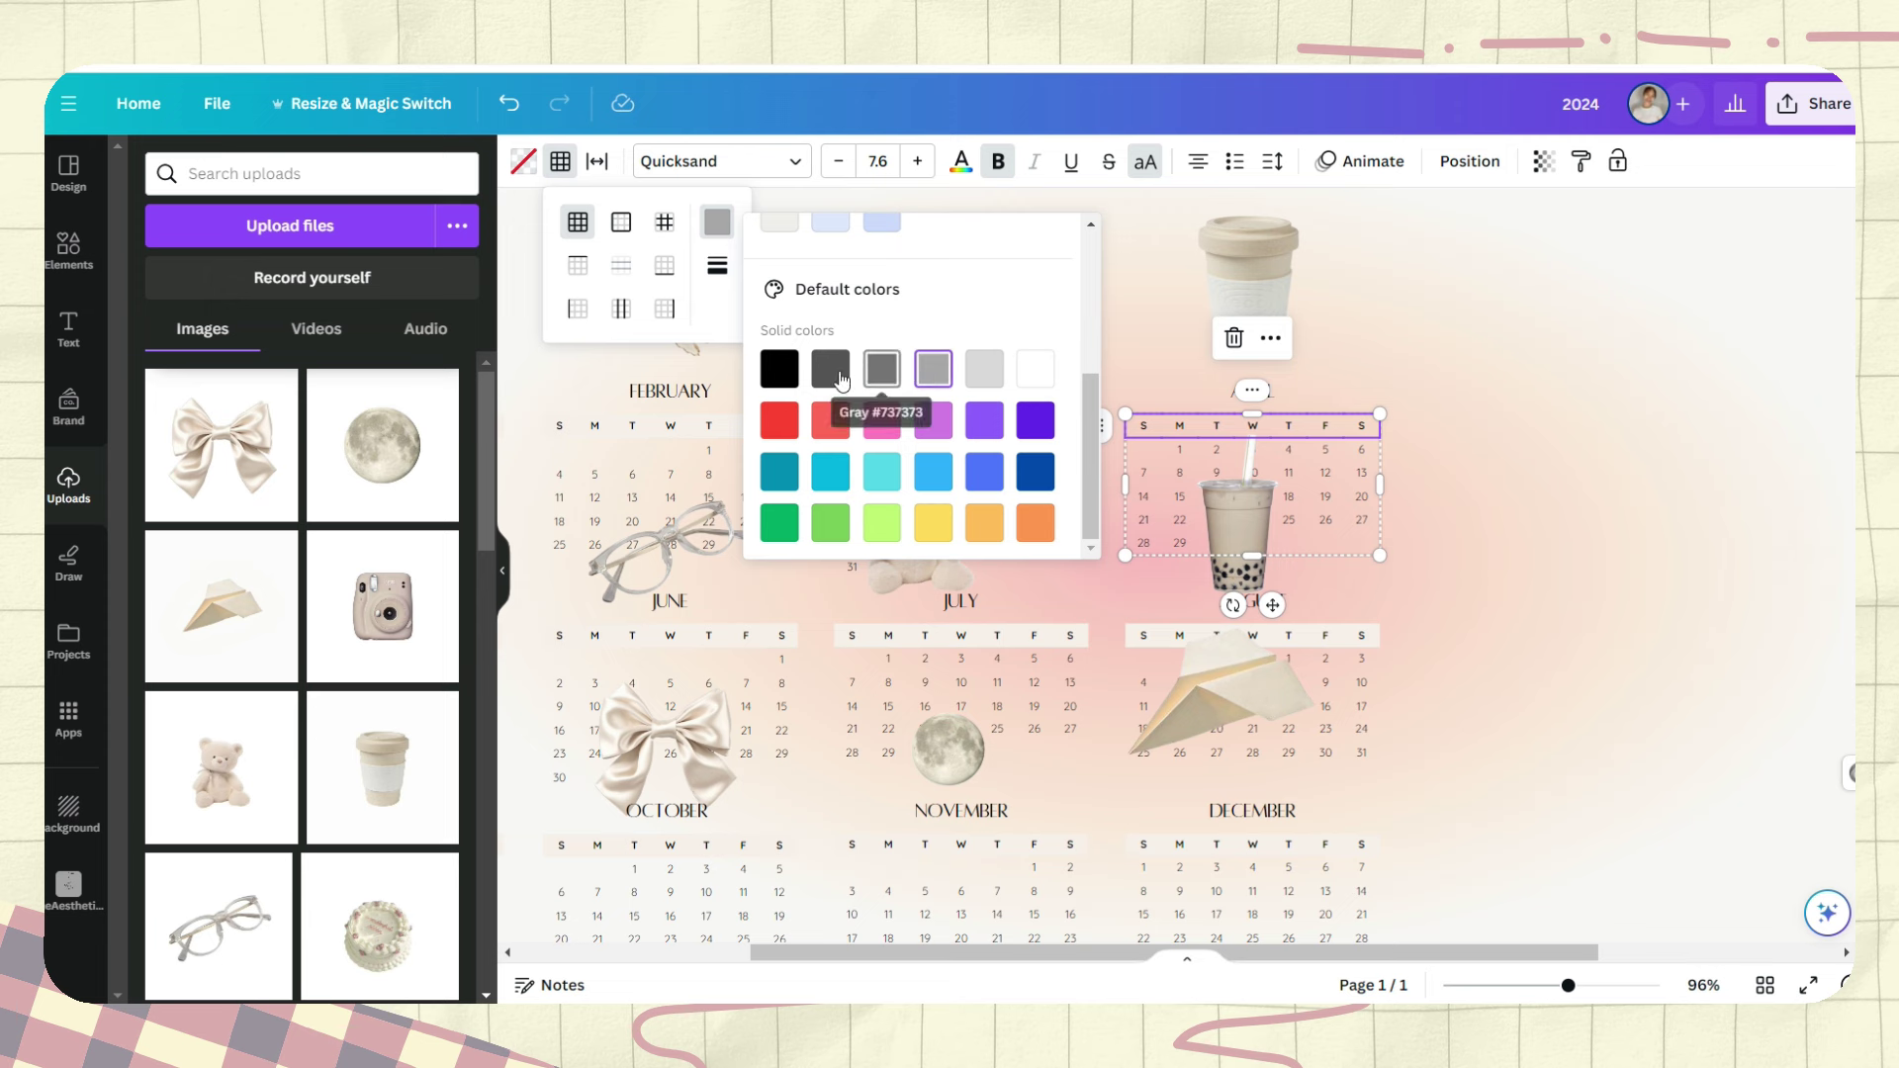
click(830, 369)
click(1740, 443)
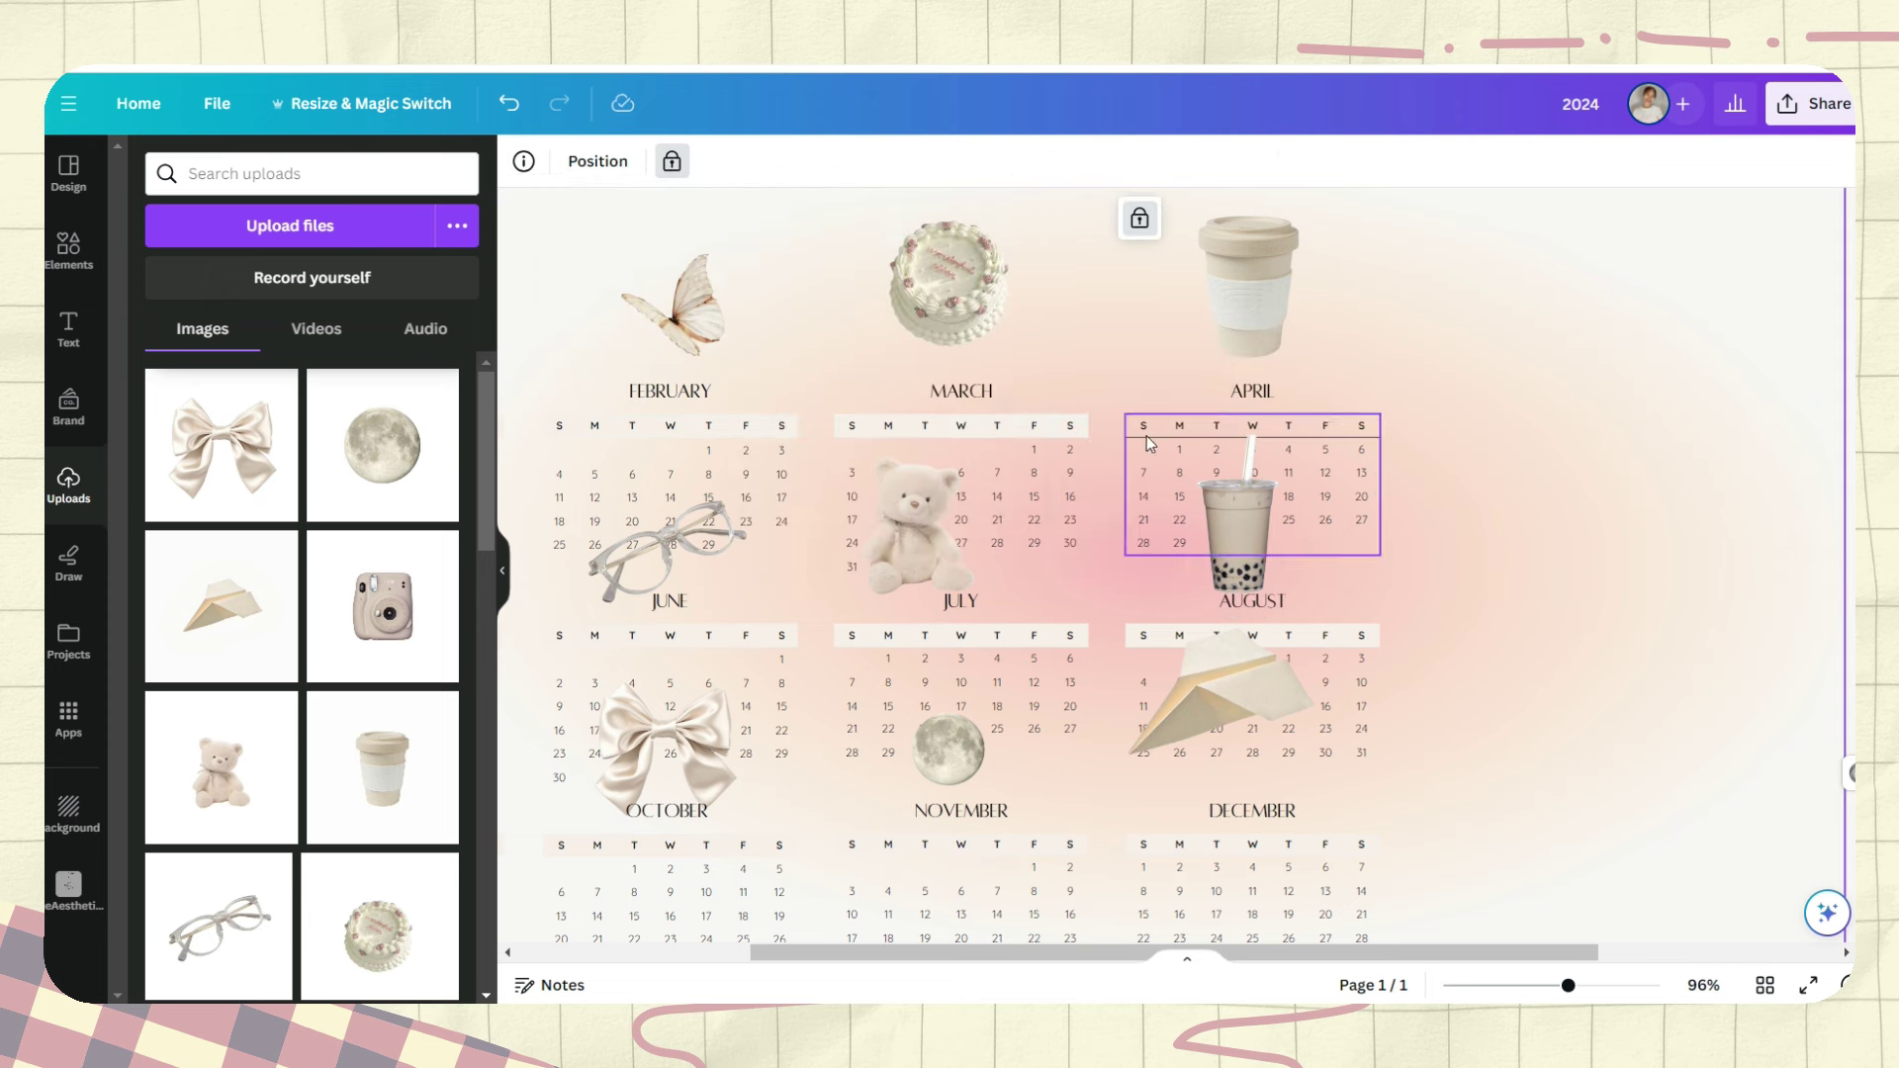
click(1284, 455)
right_click(1098, 430)
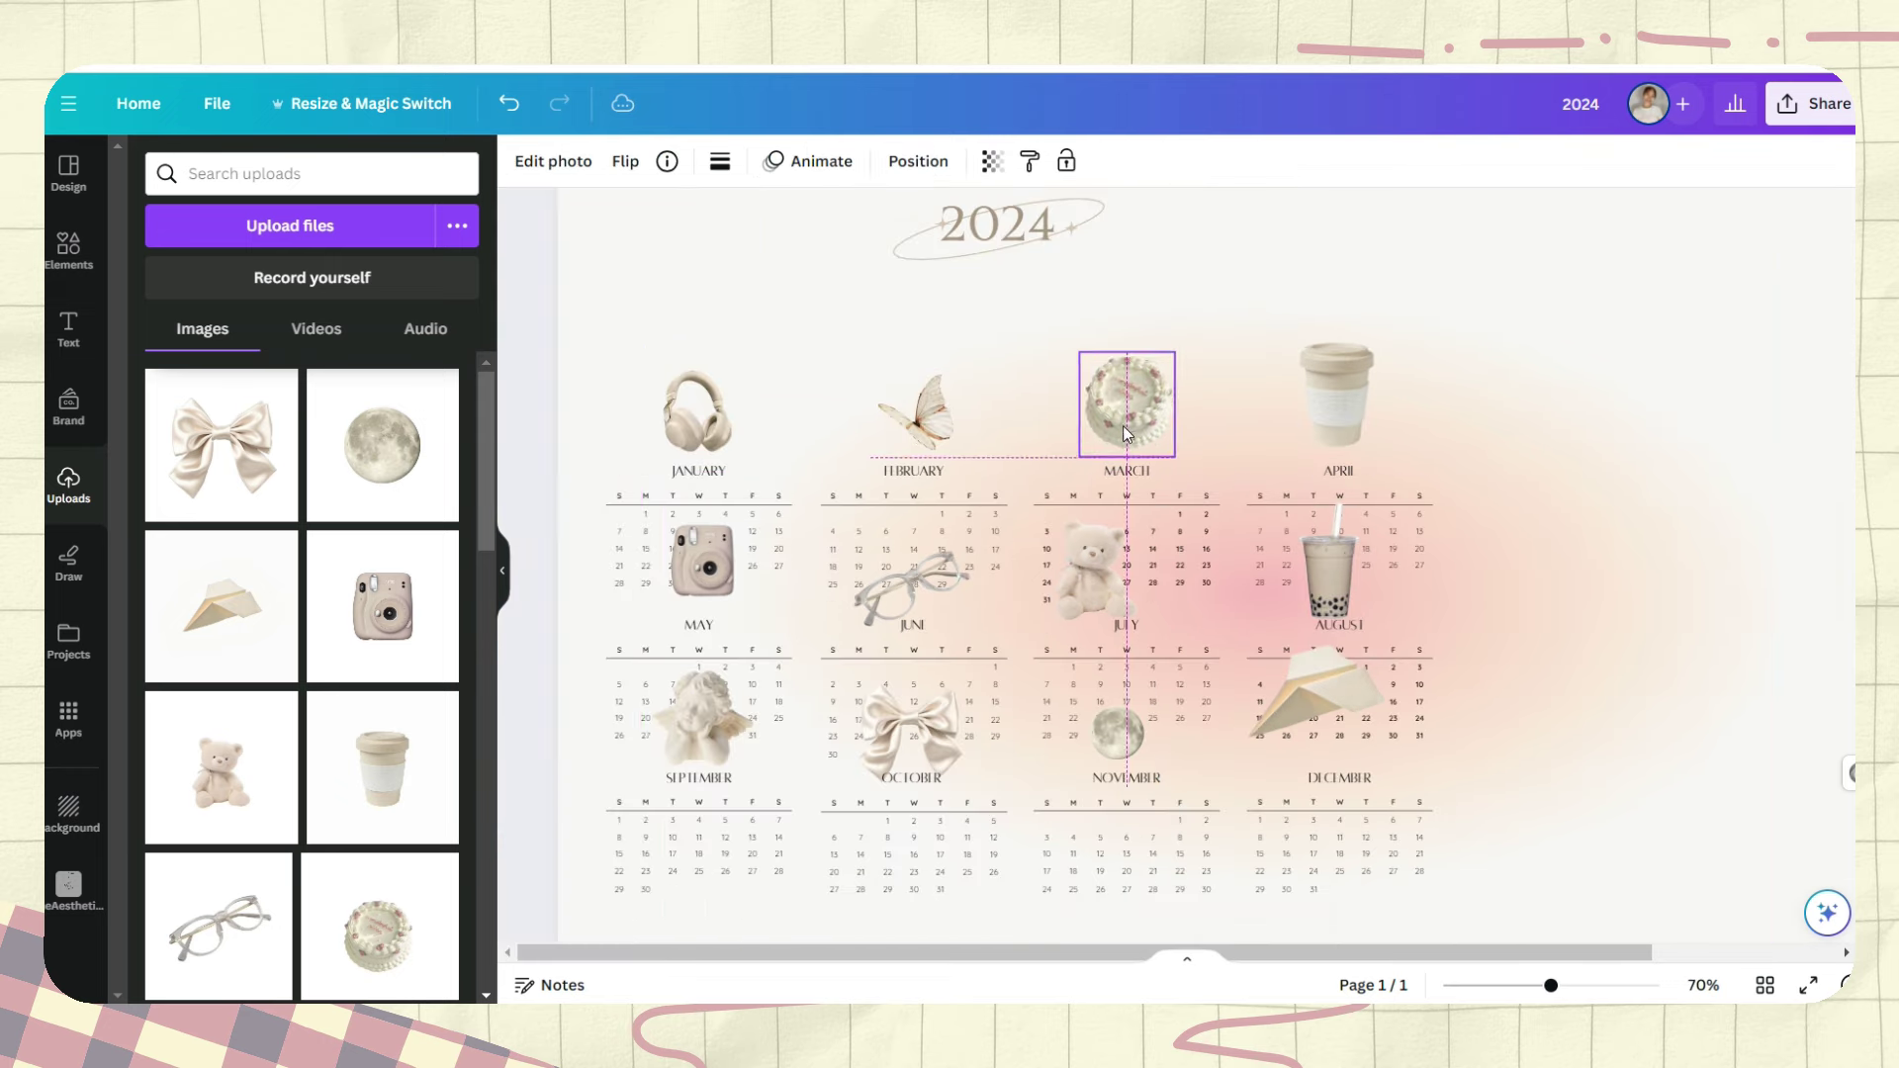
click(1115, 400)
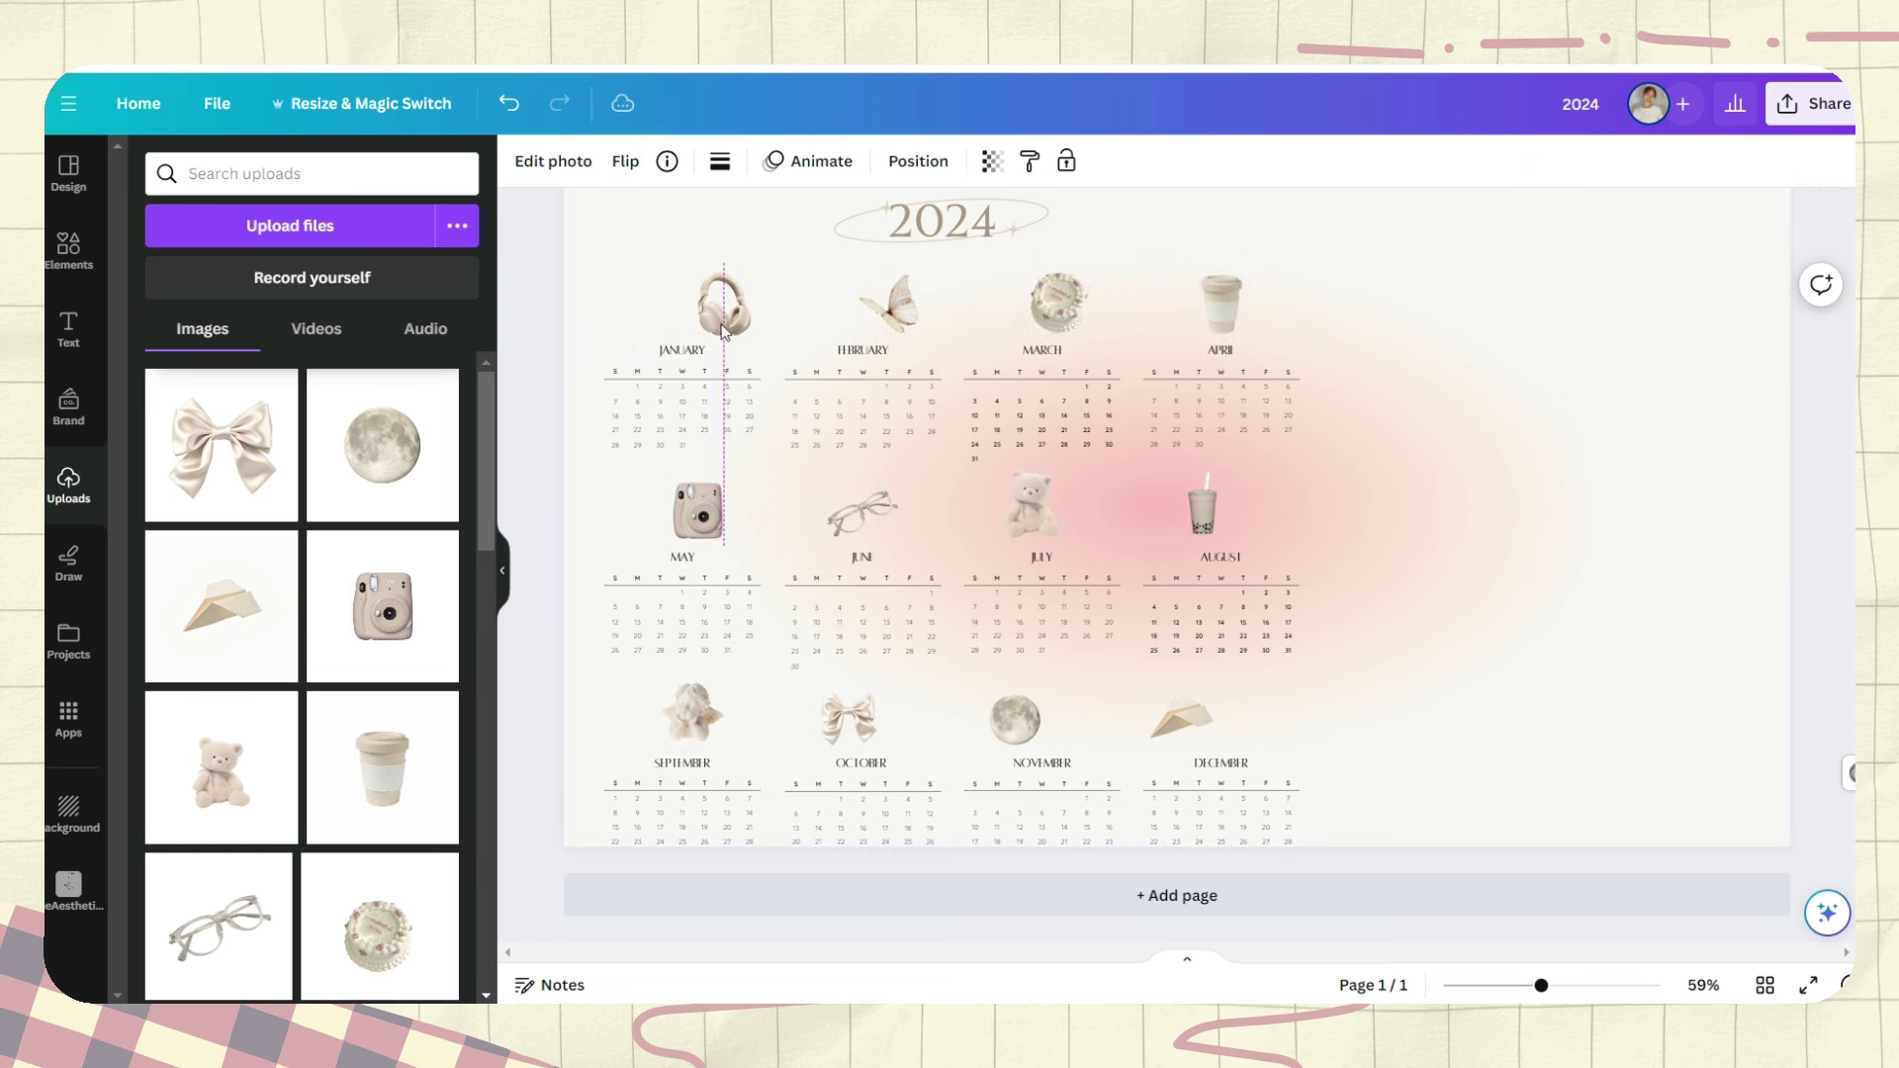
Center the decorative cutouts above their month headings in all three rows of the calendar.
click(1054, 293)
drag(1054, 295, 1038, 295)
drag(698, 512, 683, 512)
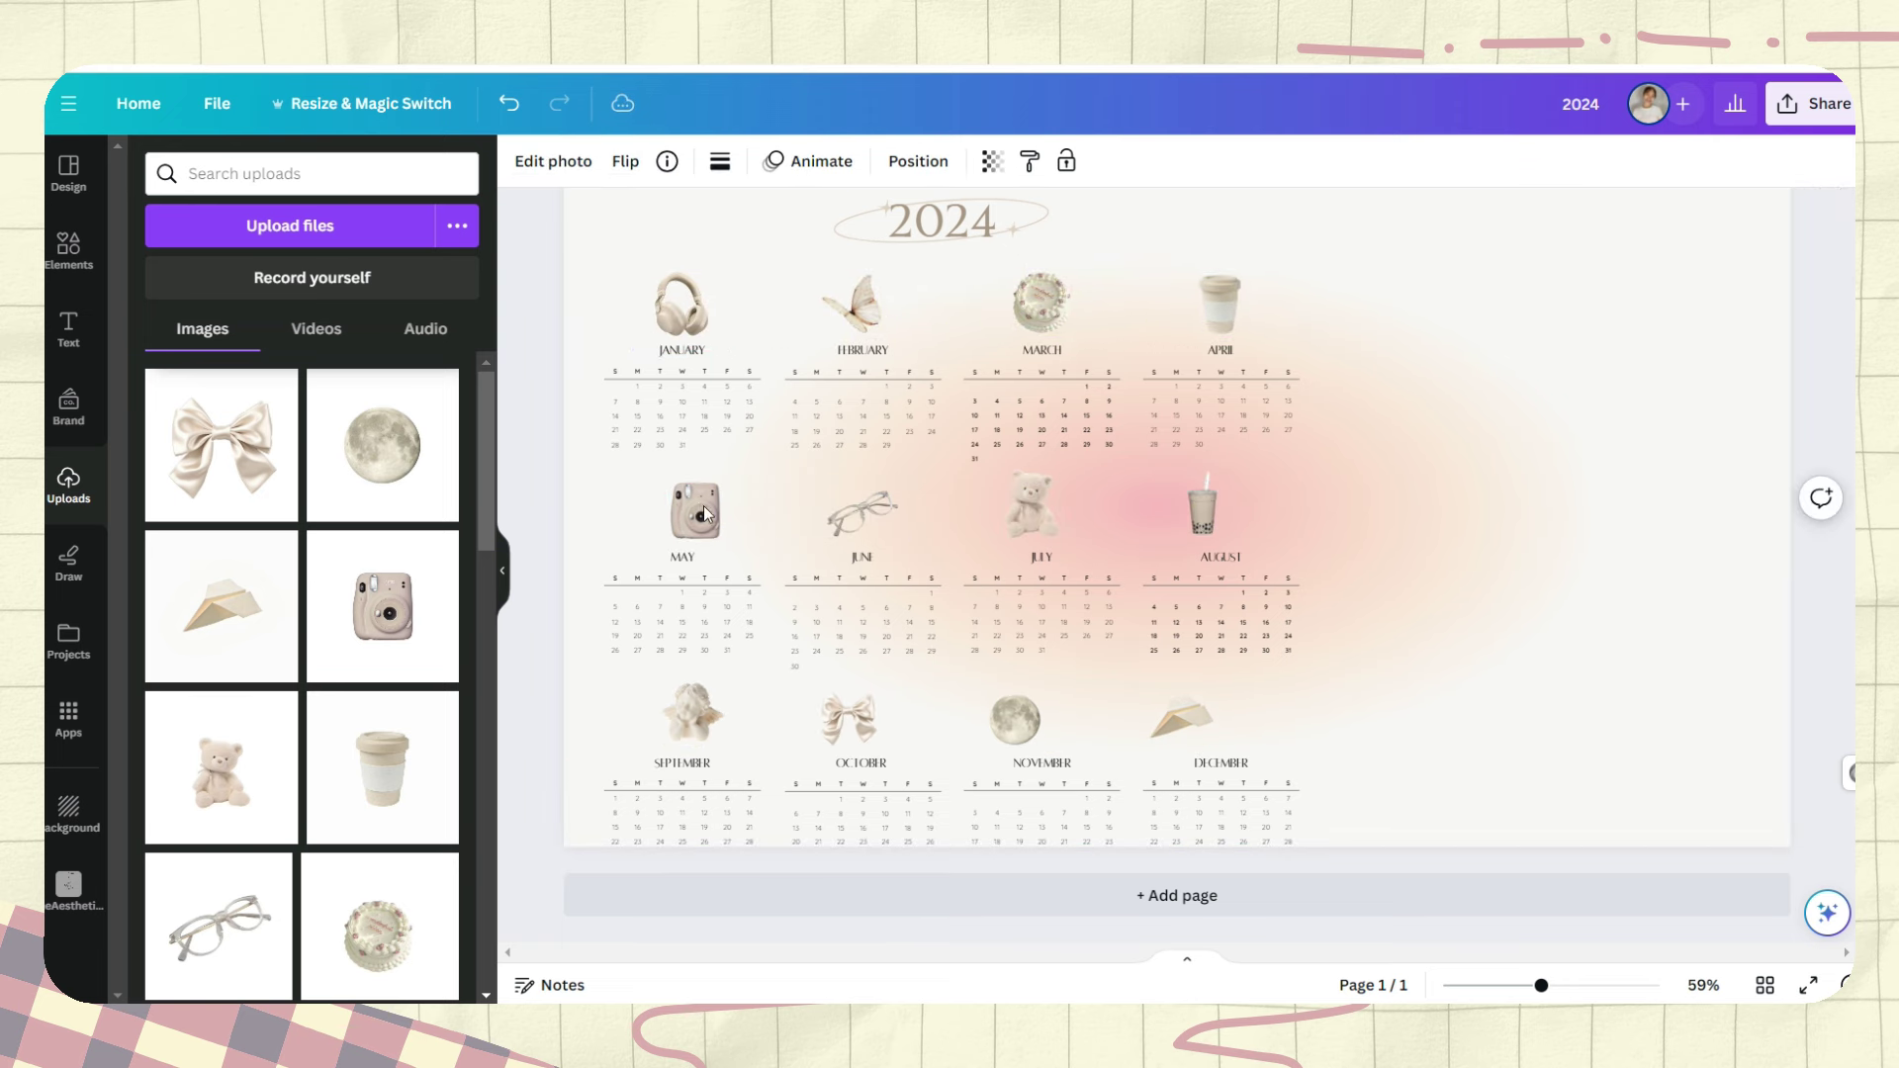
drag(1032, 505, 1038, 506)
drag(1203, 506, 1217, 503)
click(1178, 735)
drag(849, 718, 862, 719)
drag(693, 713, 685, 719)
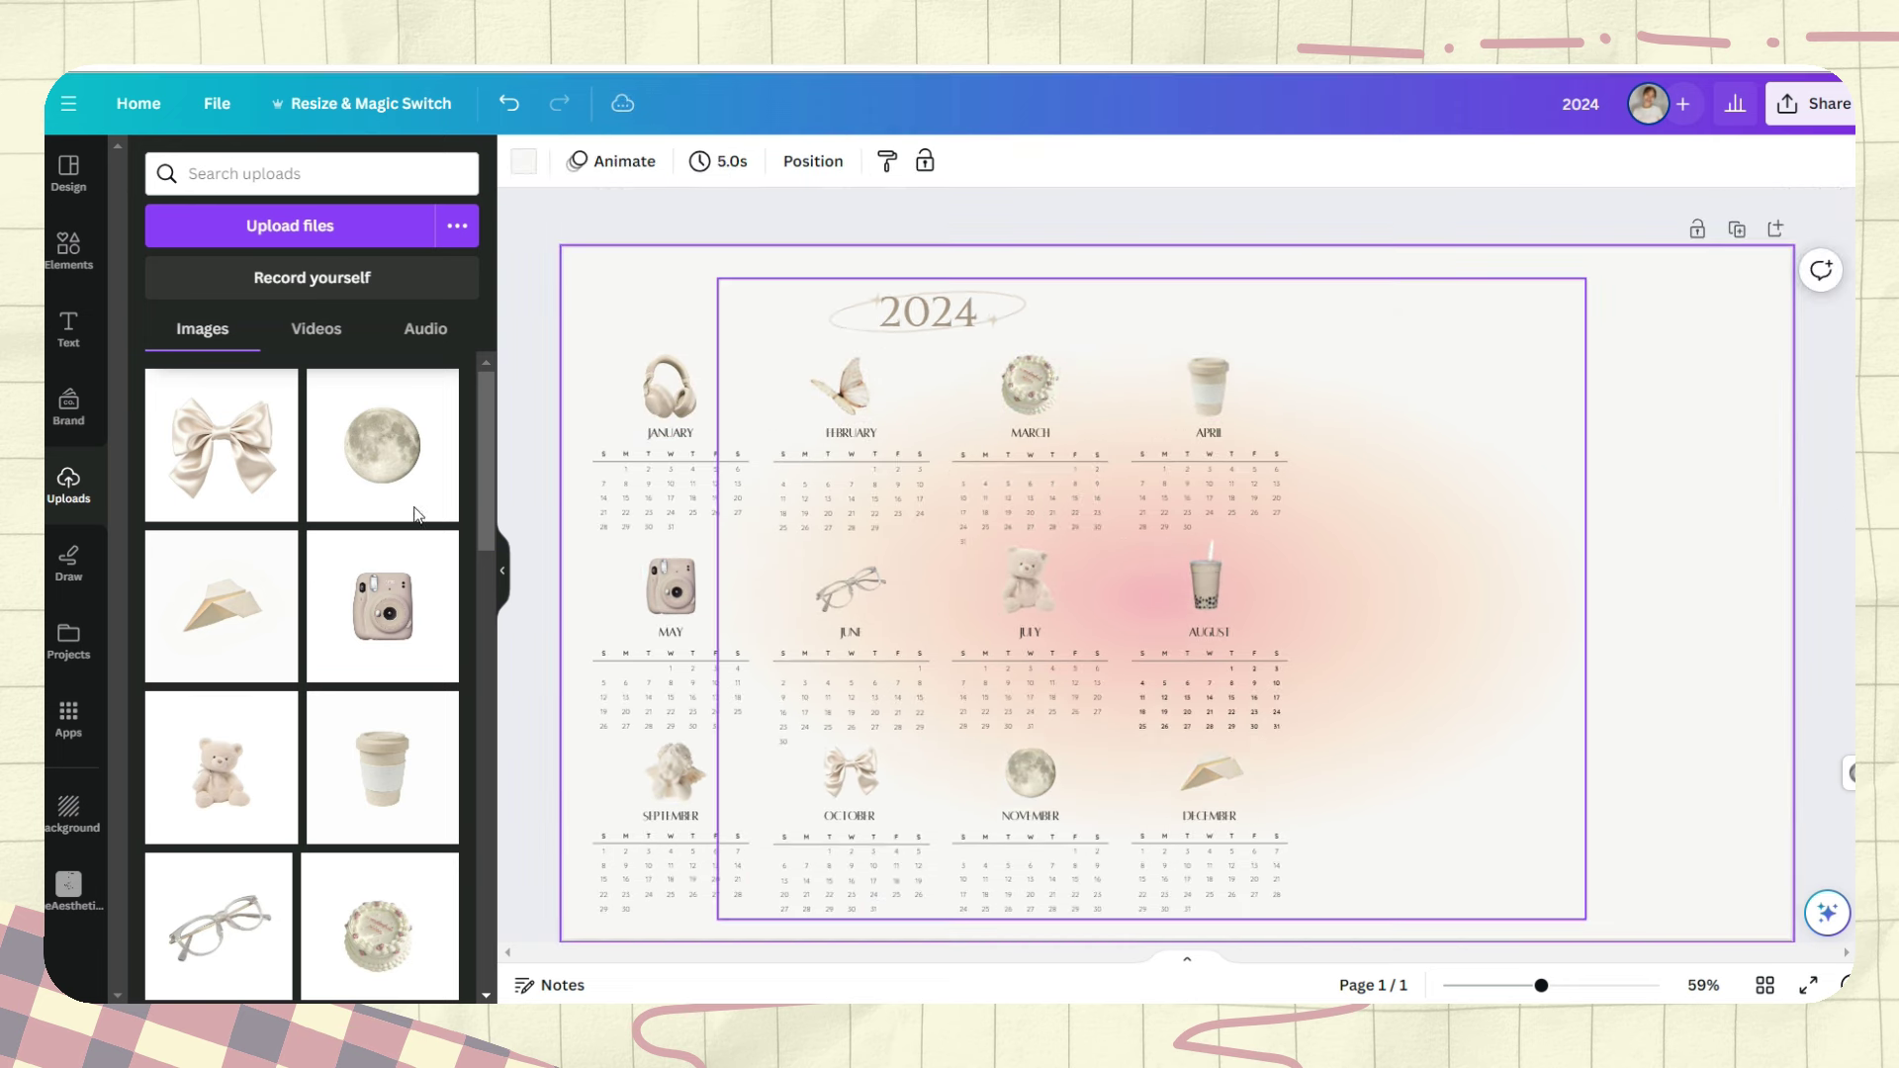
Add a rounded square shape and stretch it over the whole calendar, about 1140 × 918 px.
click(77, 254)
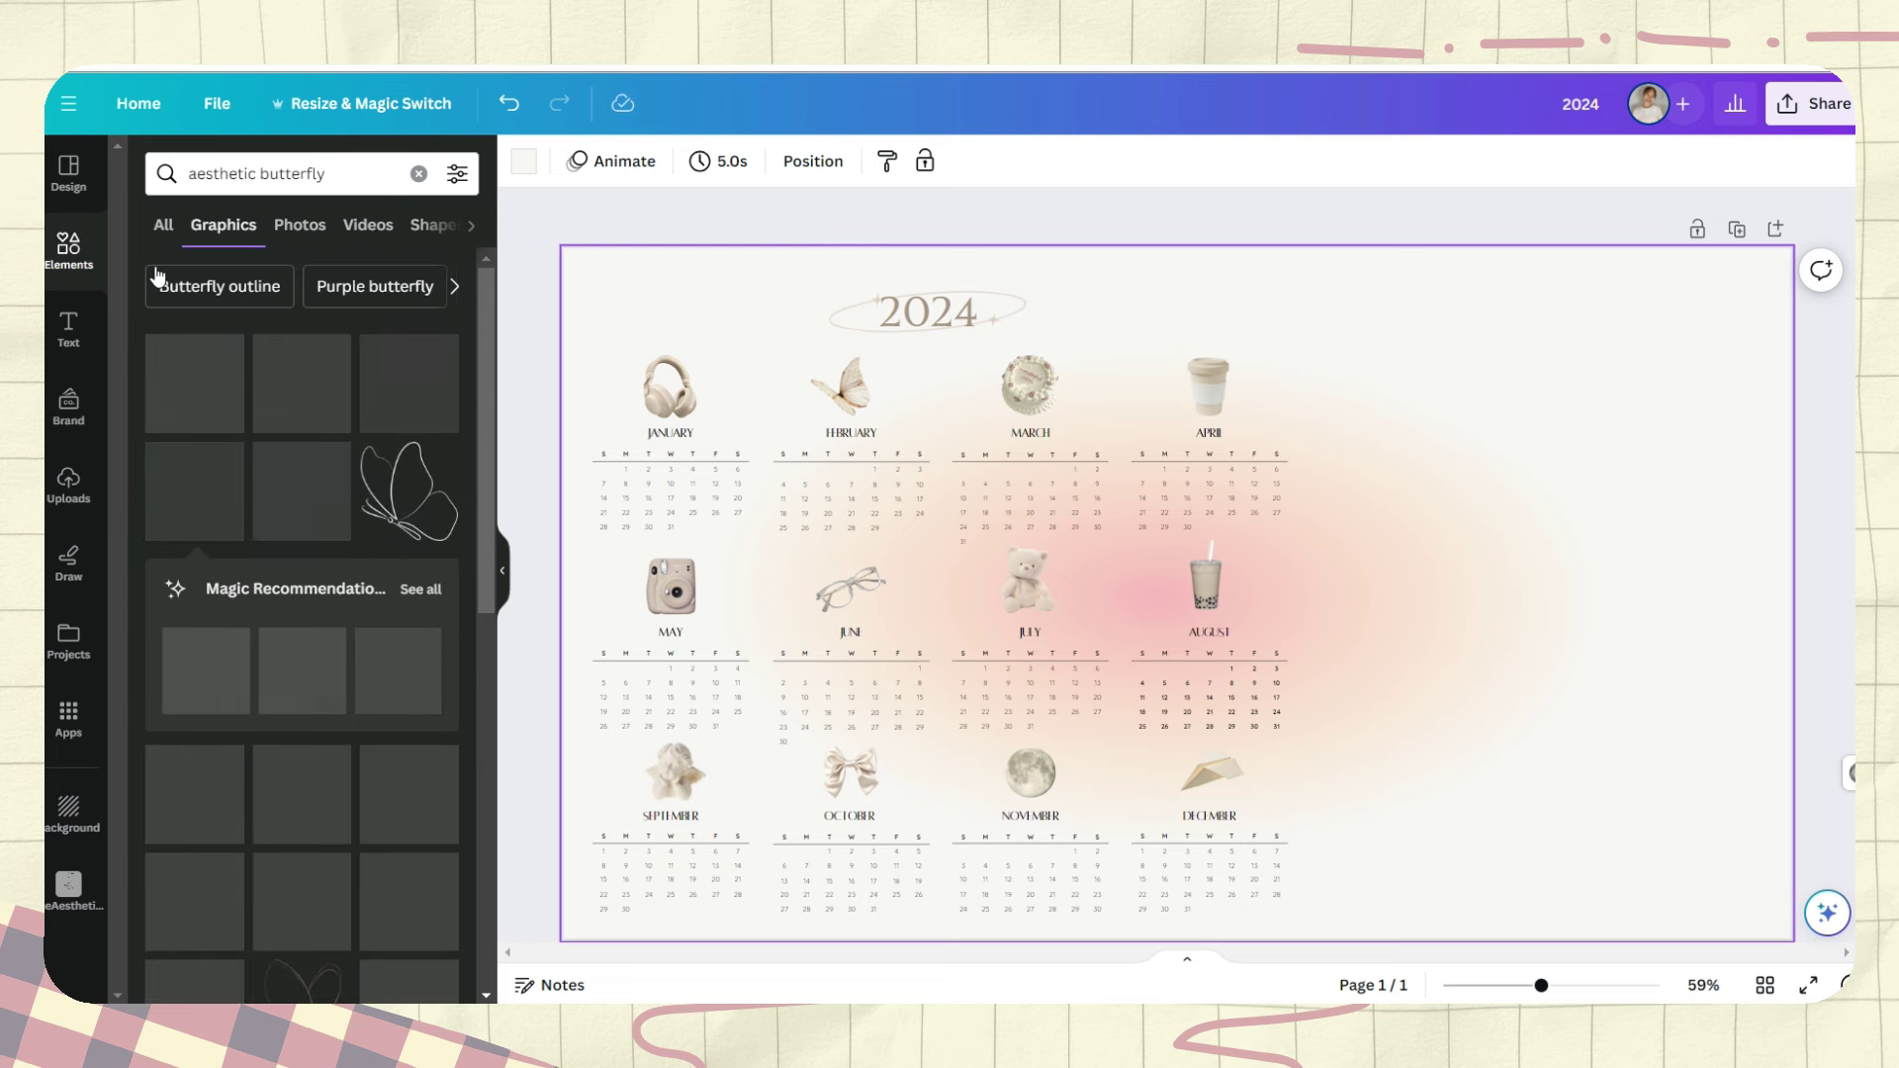
click(68, 265)
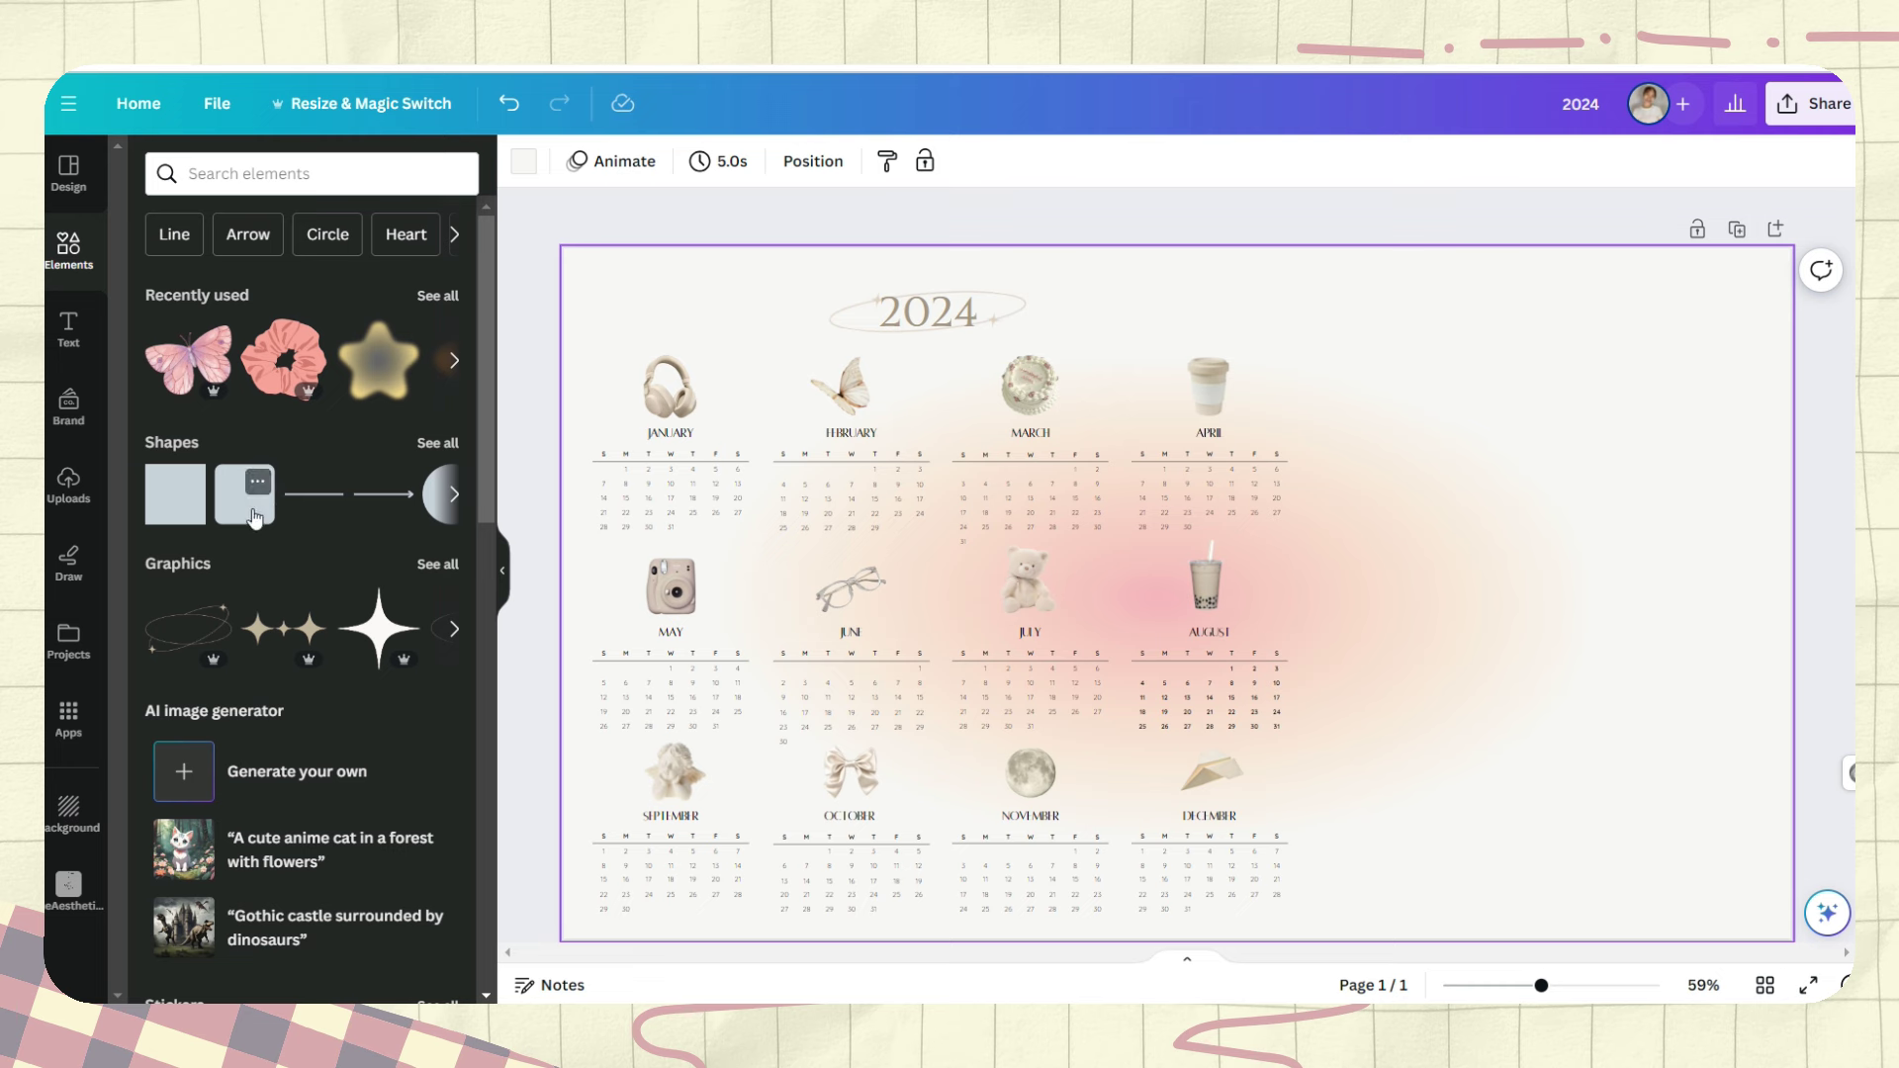
click(254, 516)
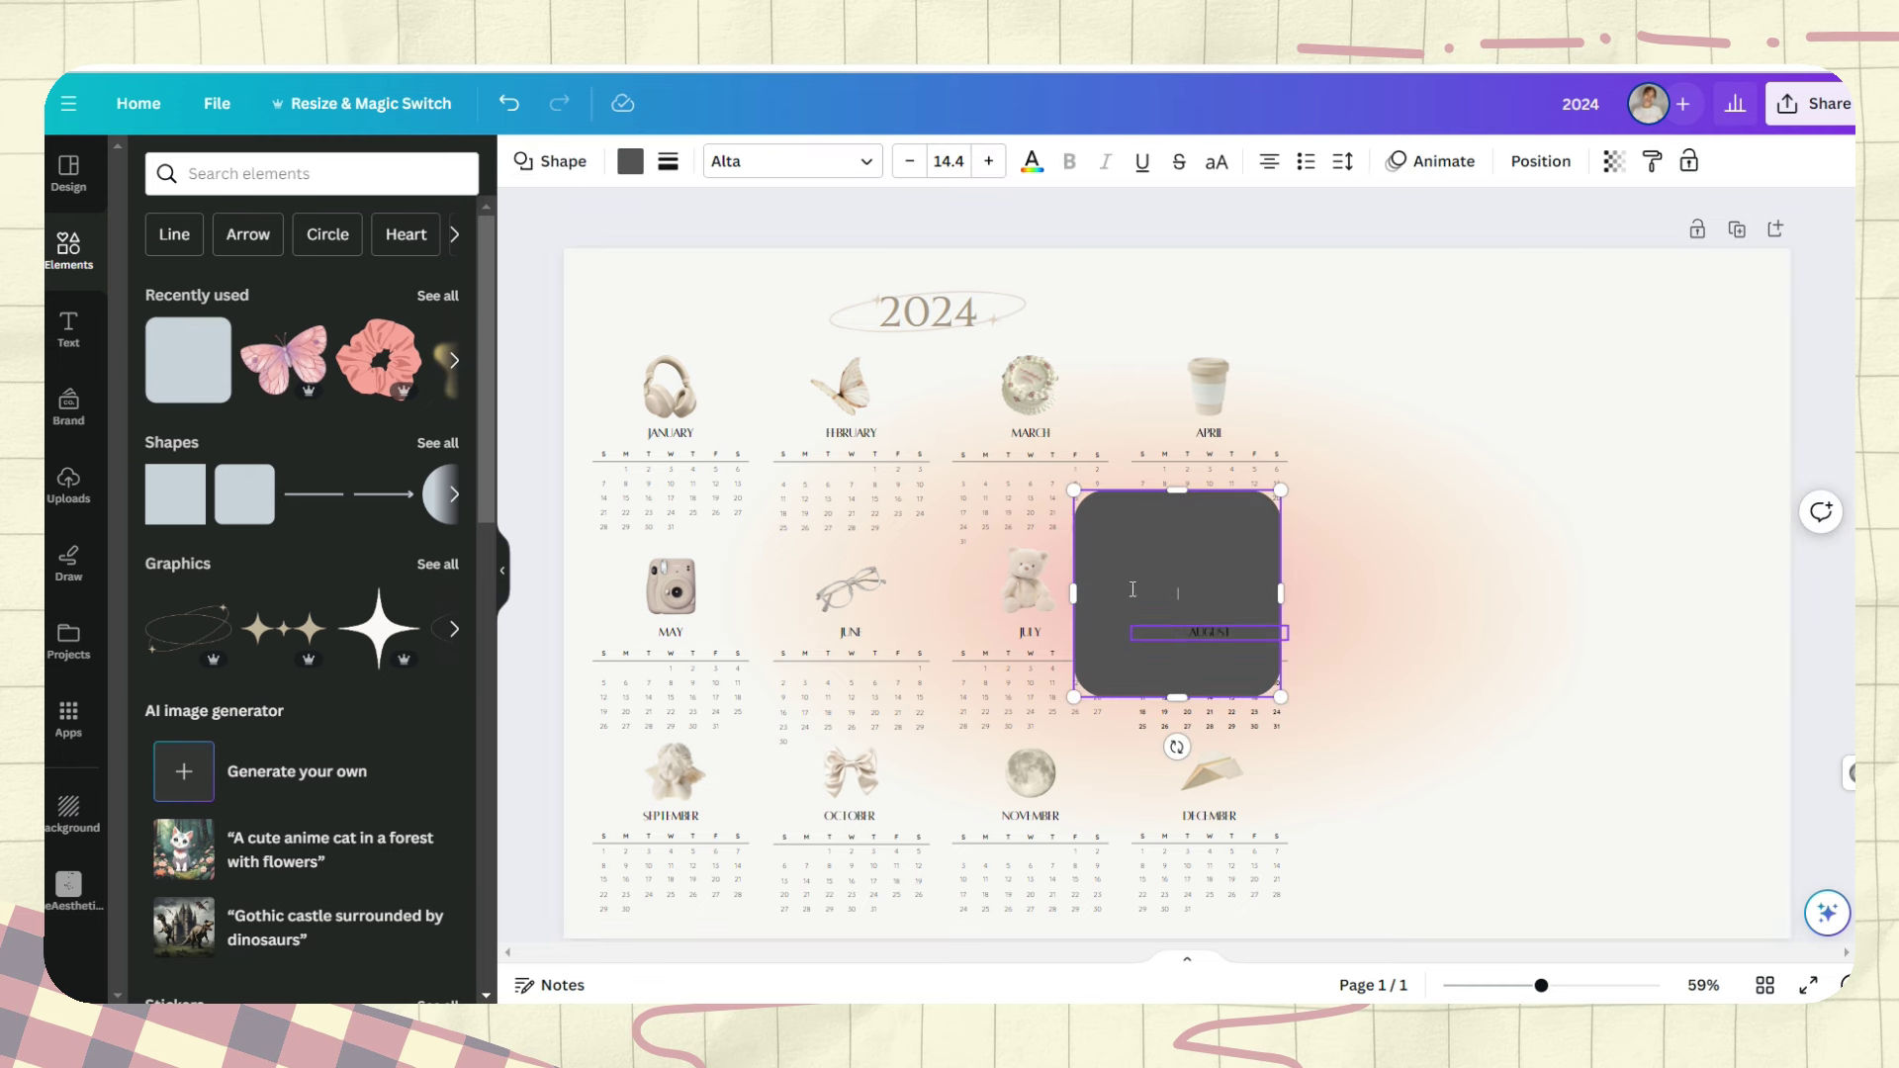
drag(1207, 552, 703, 404)
drag(776, 551, 1304, 926)
Recolour the rounded panel light beige from the butterfly's photo colors and set its transparency to 54.
click(626, 168)
click(146, 351)
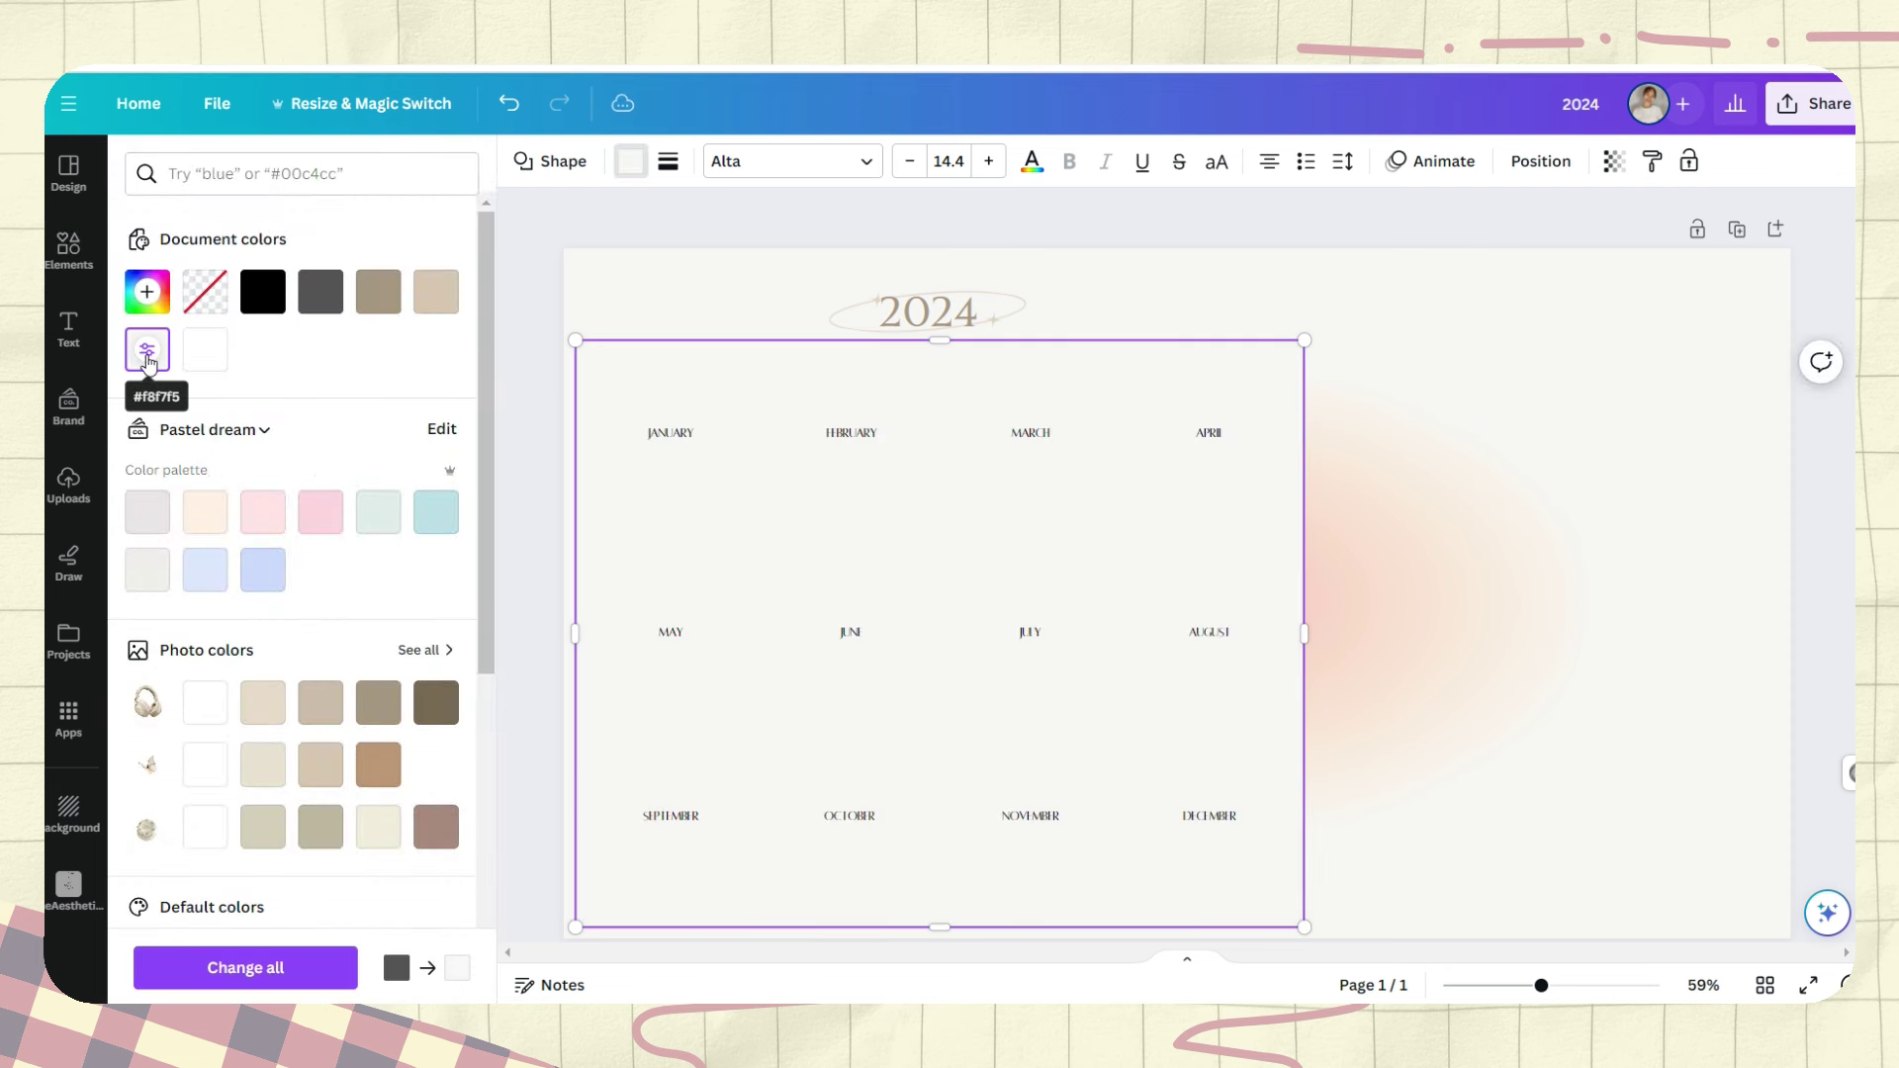
click(269, 767)
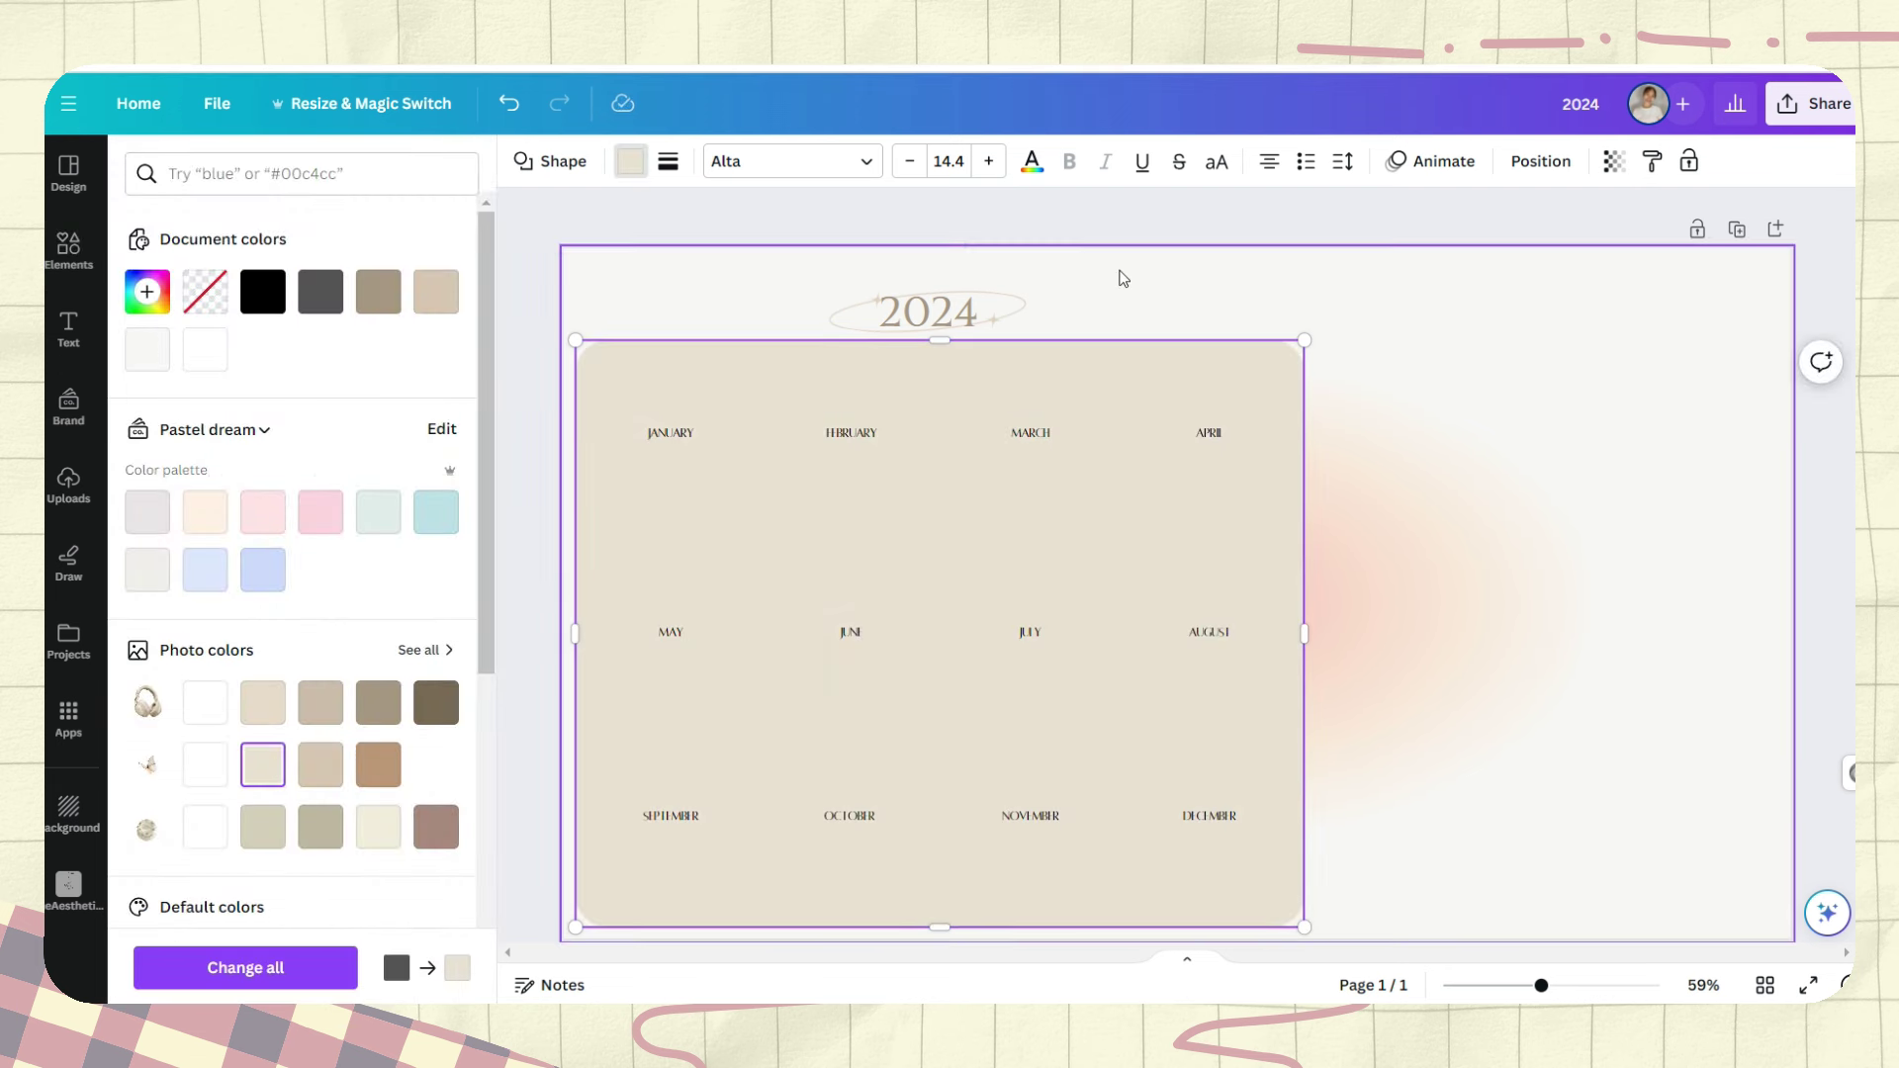
click(1614, 161)
click(1522, 255)
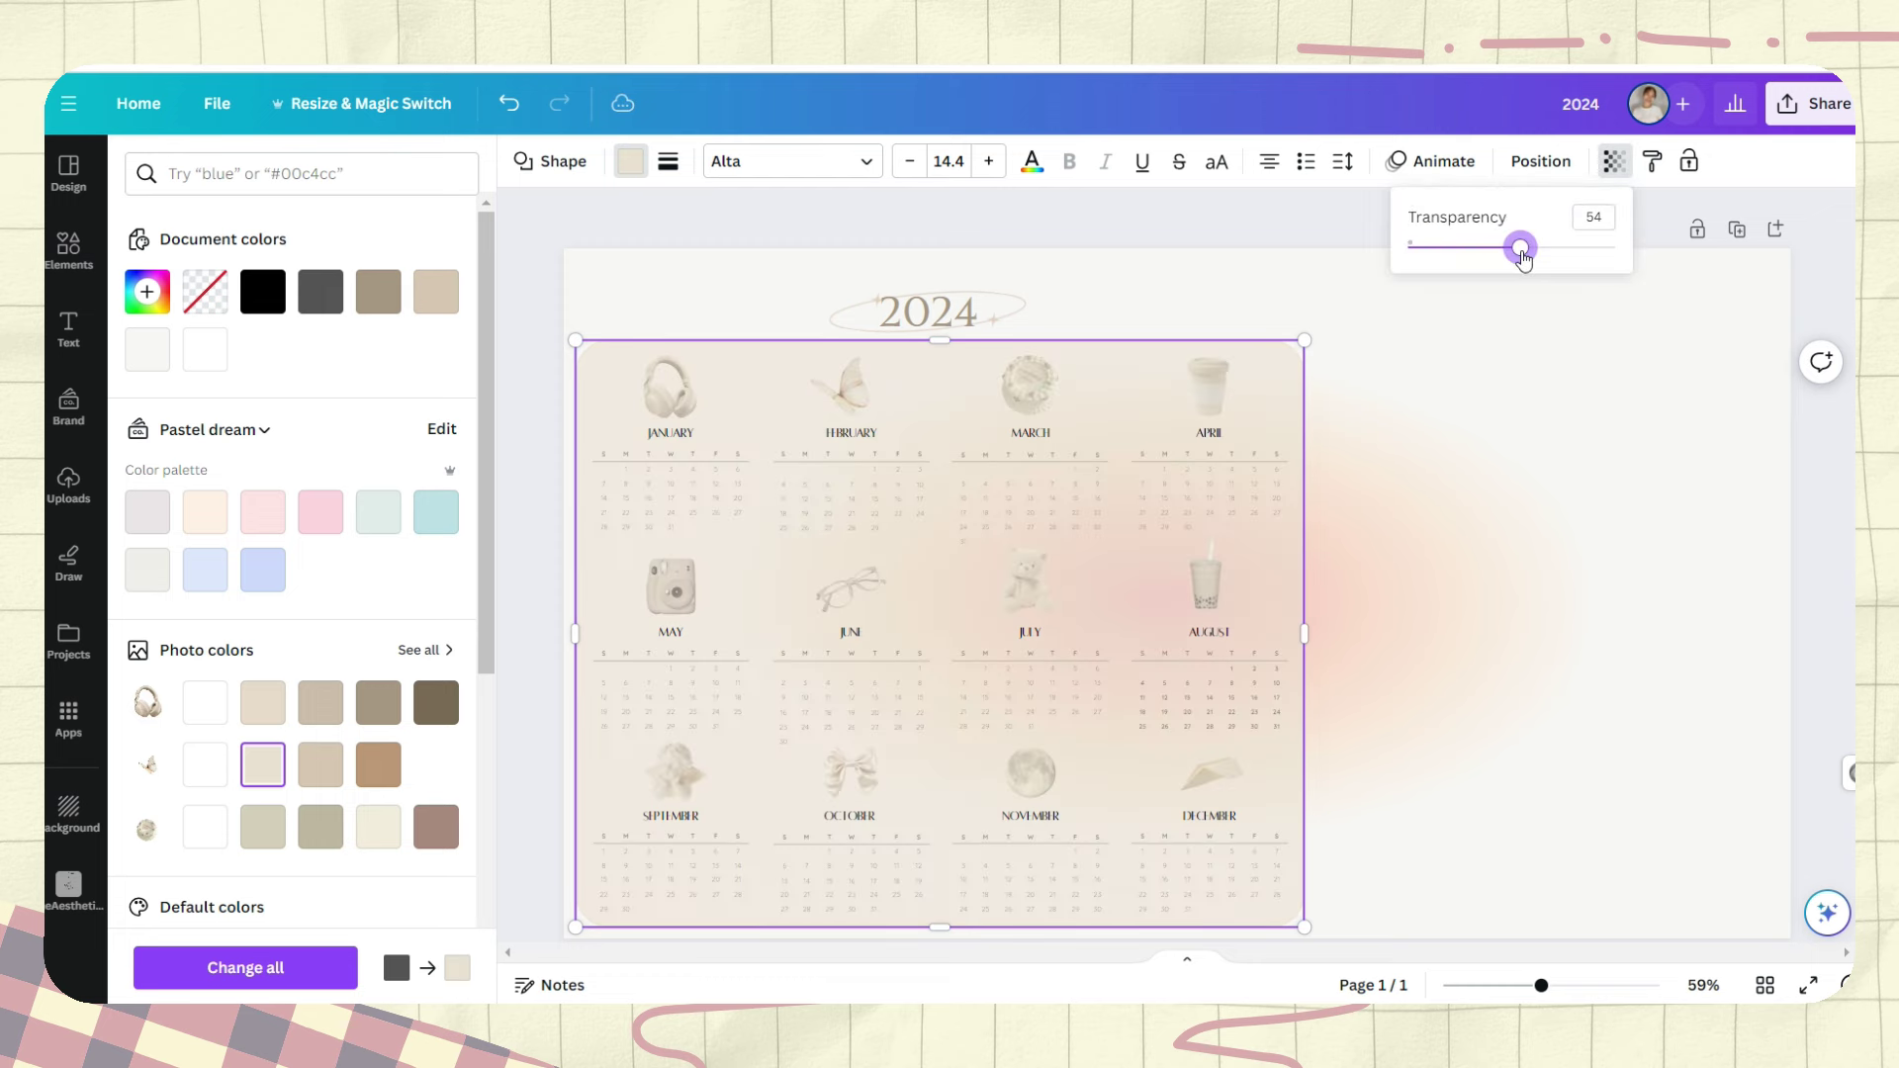
Send the beige rounded panel to the back so it sits behind the calendar and cutouts.
click(1539, 161)
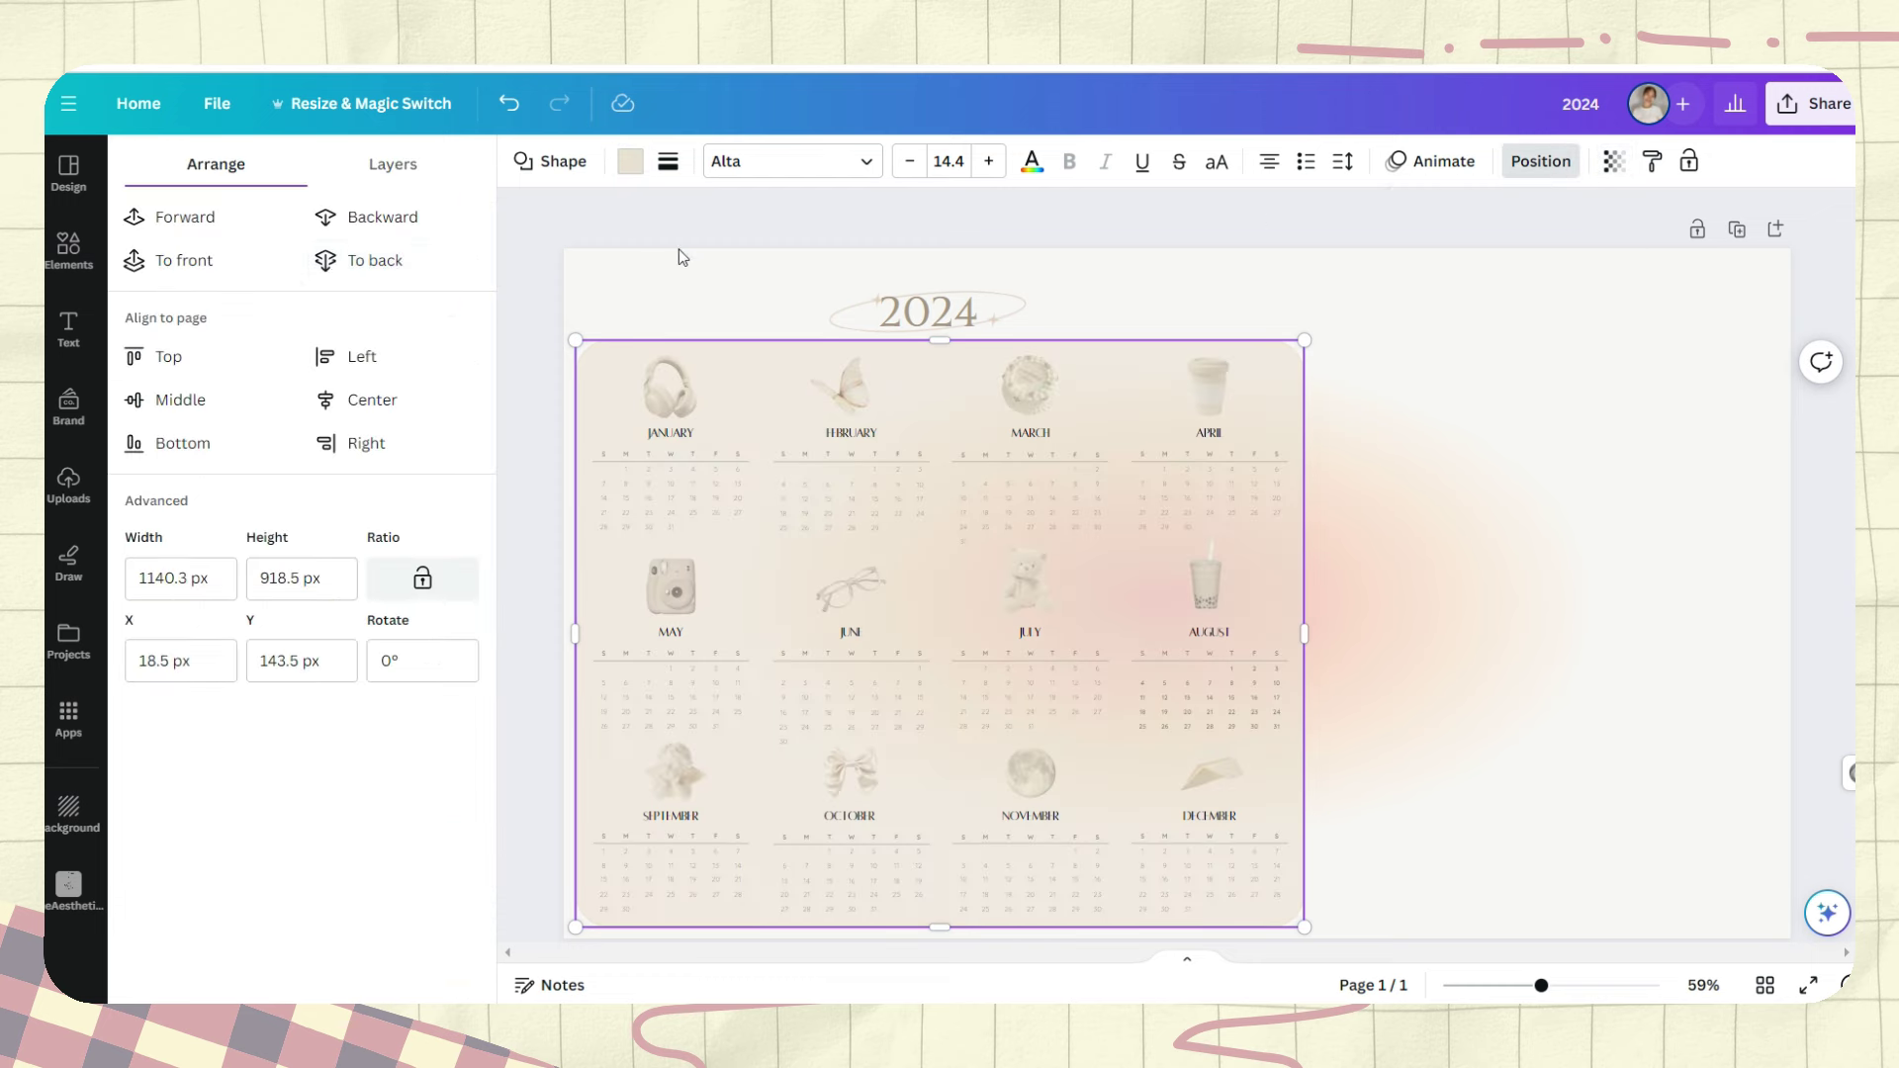
click(336, 260)
mouse_move(1268, 369)
mouse_down()
mouse_move(1093, 418)
mouse_move(1272, 368)
mouse_up()
click(1575, 409)
click(1662, 416)
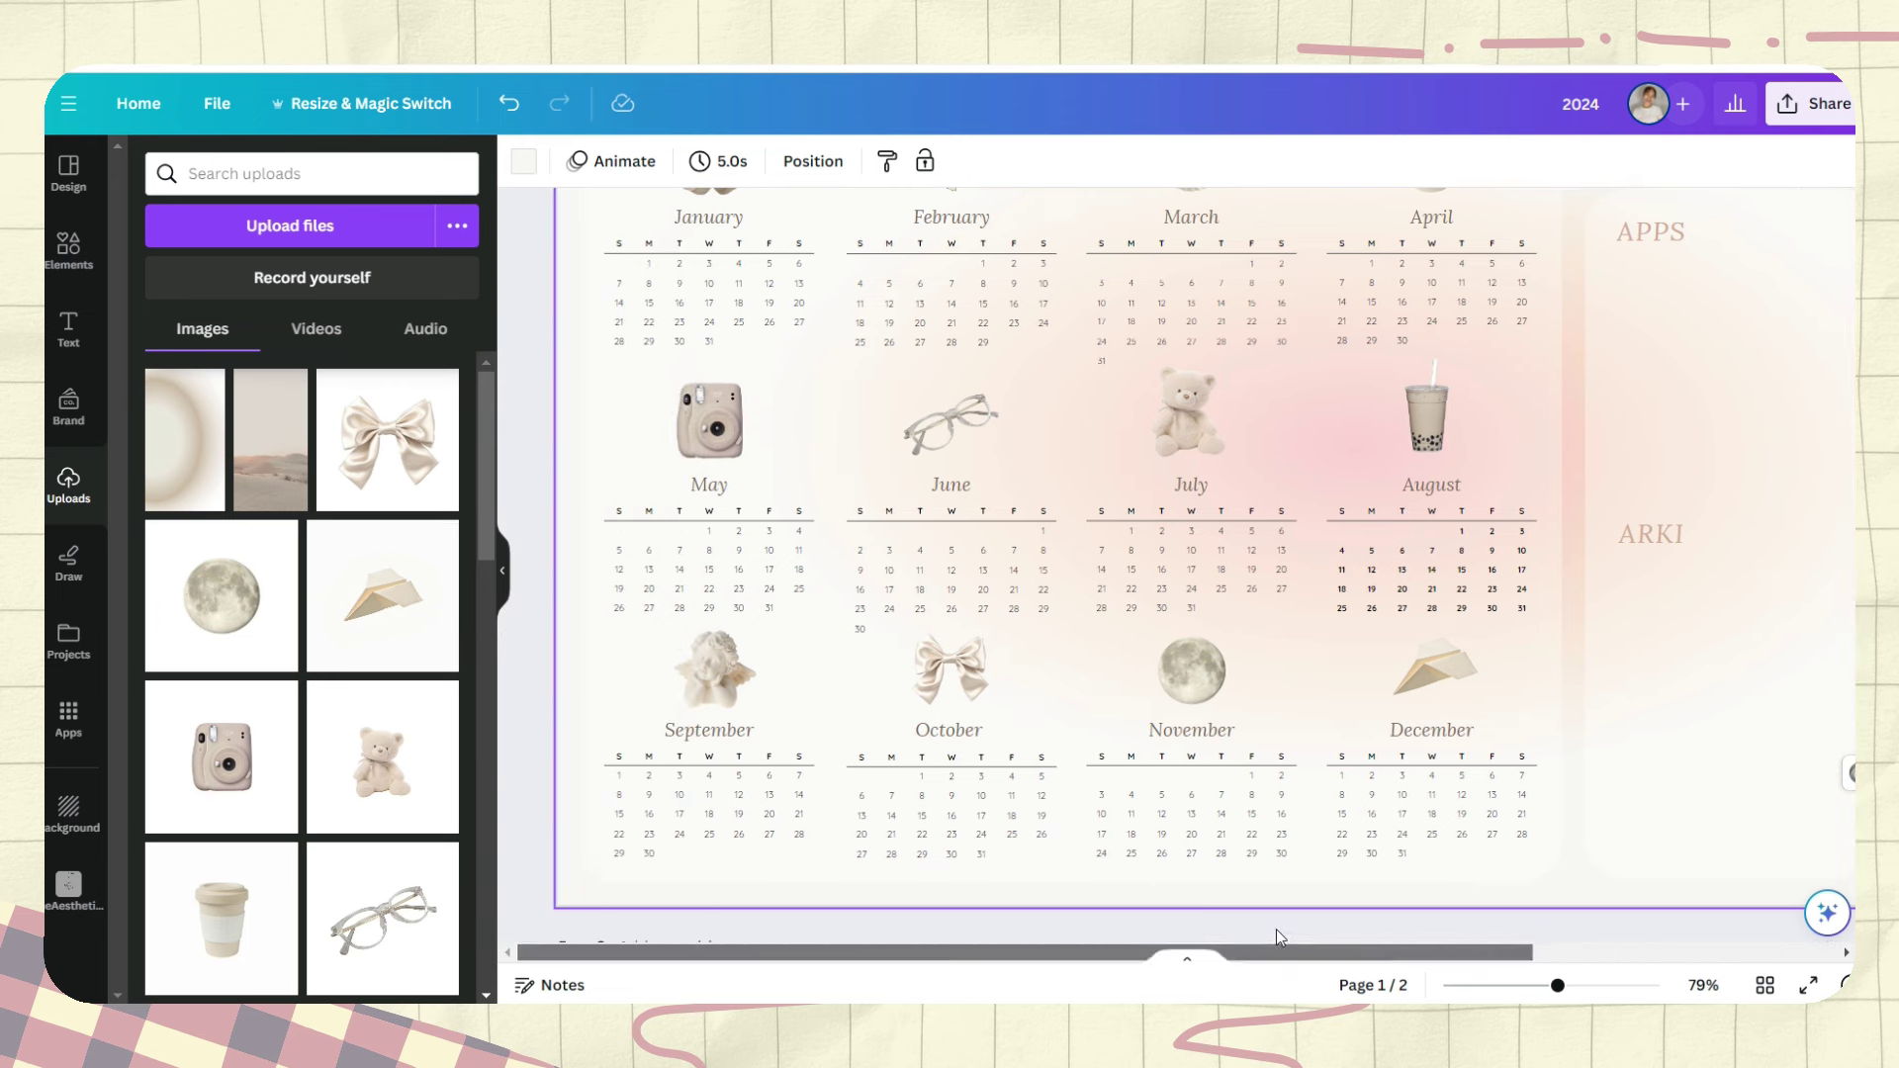
Examine the fonts of the September heading and the DAILY REMINDER quote text, and look over the side panels.
click(714, 669)
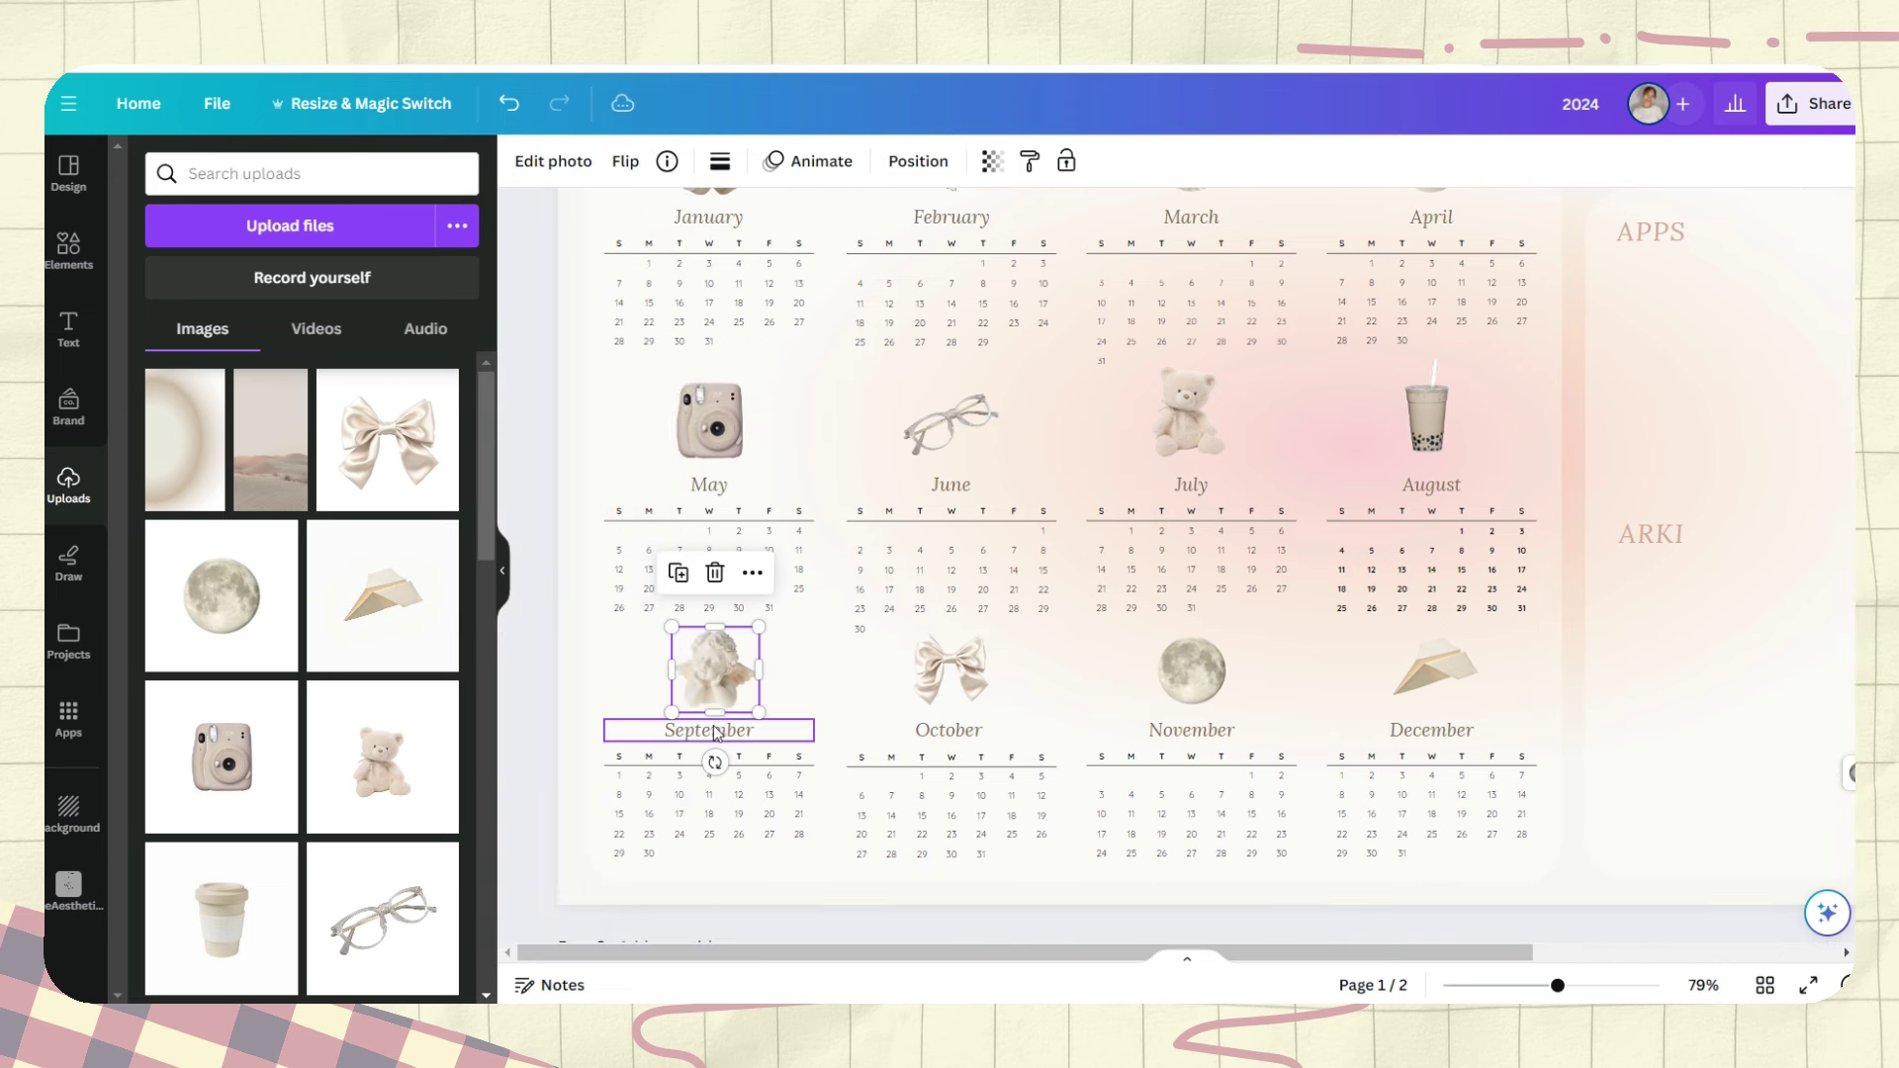
click(710, 729)
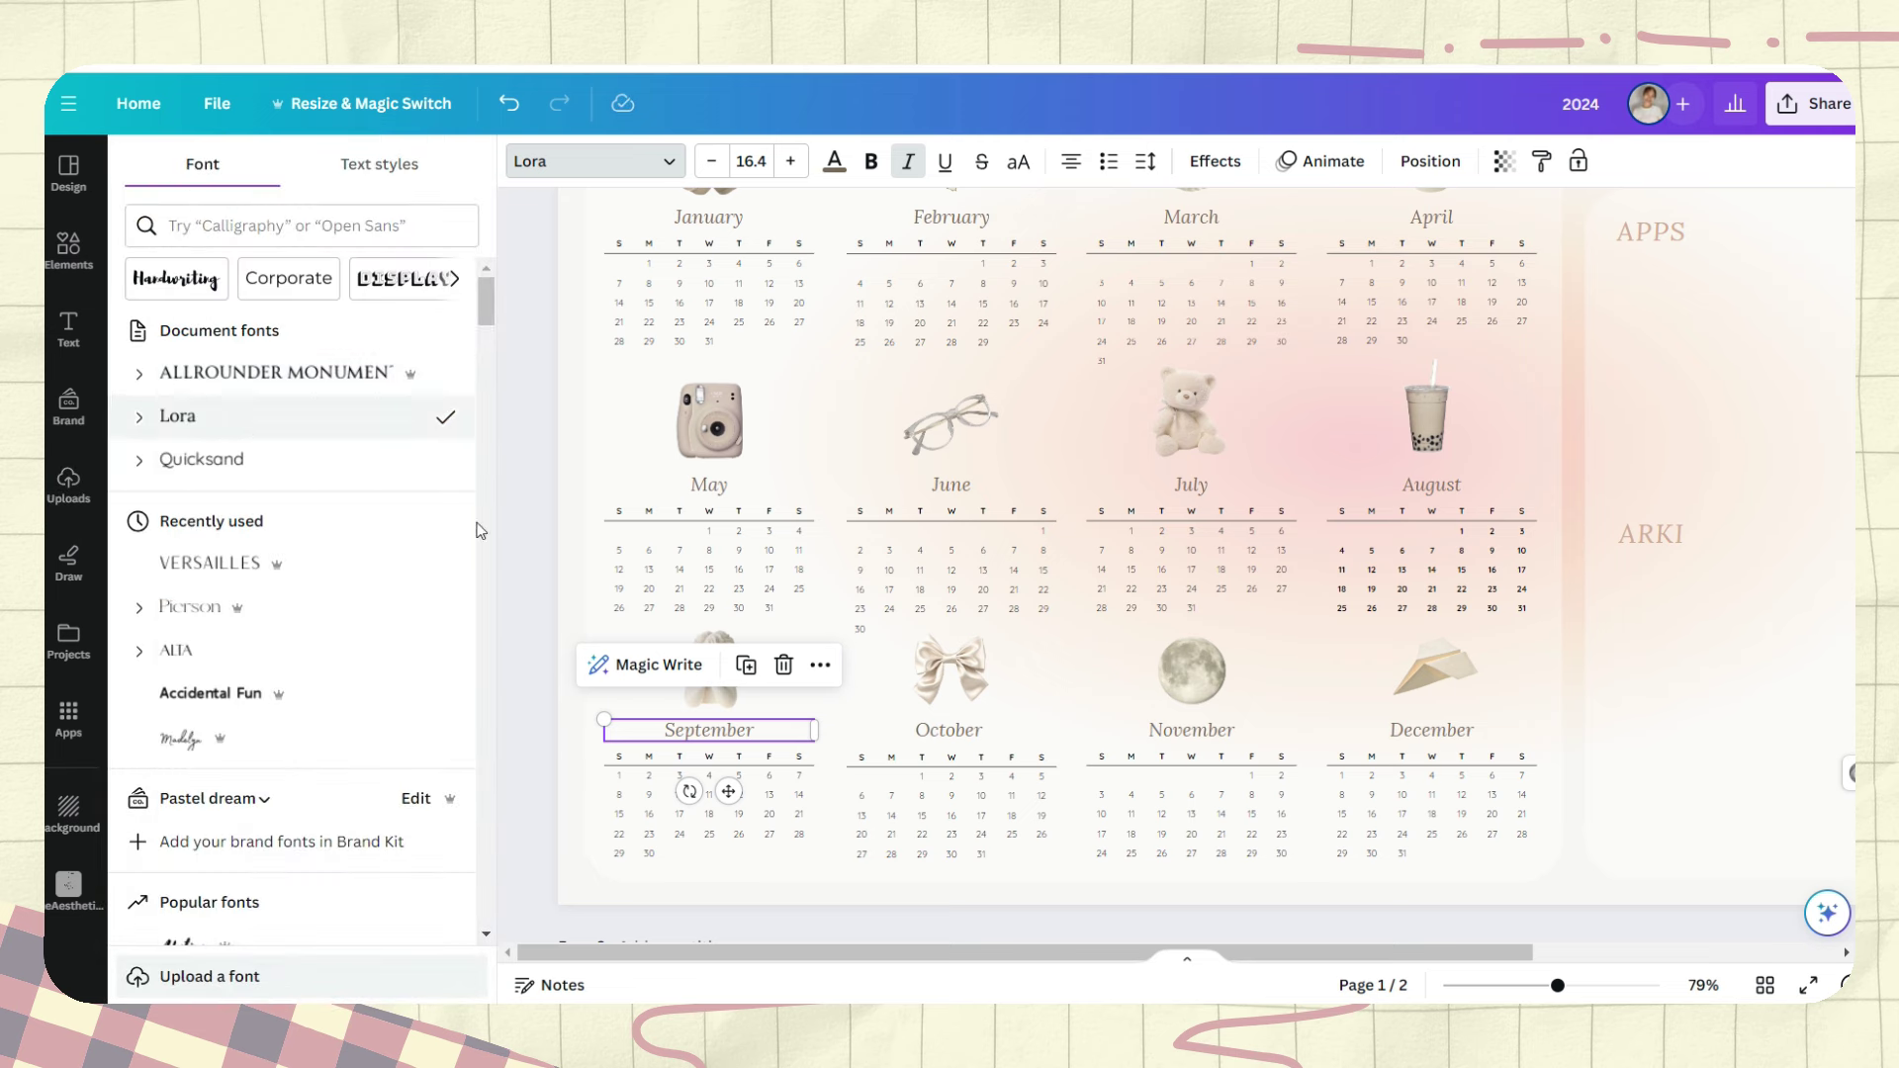
scroll(700, 395, up, 3)
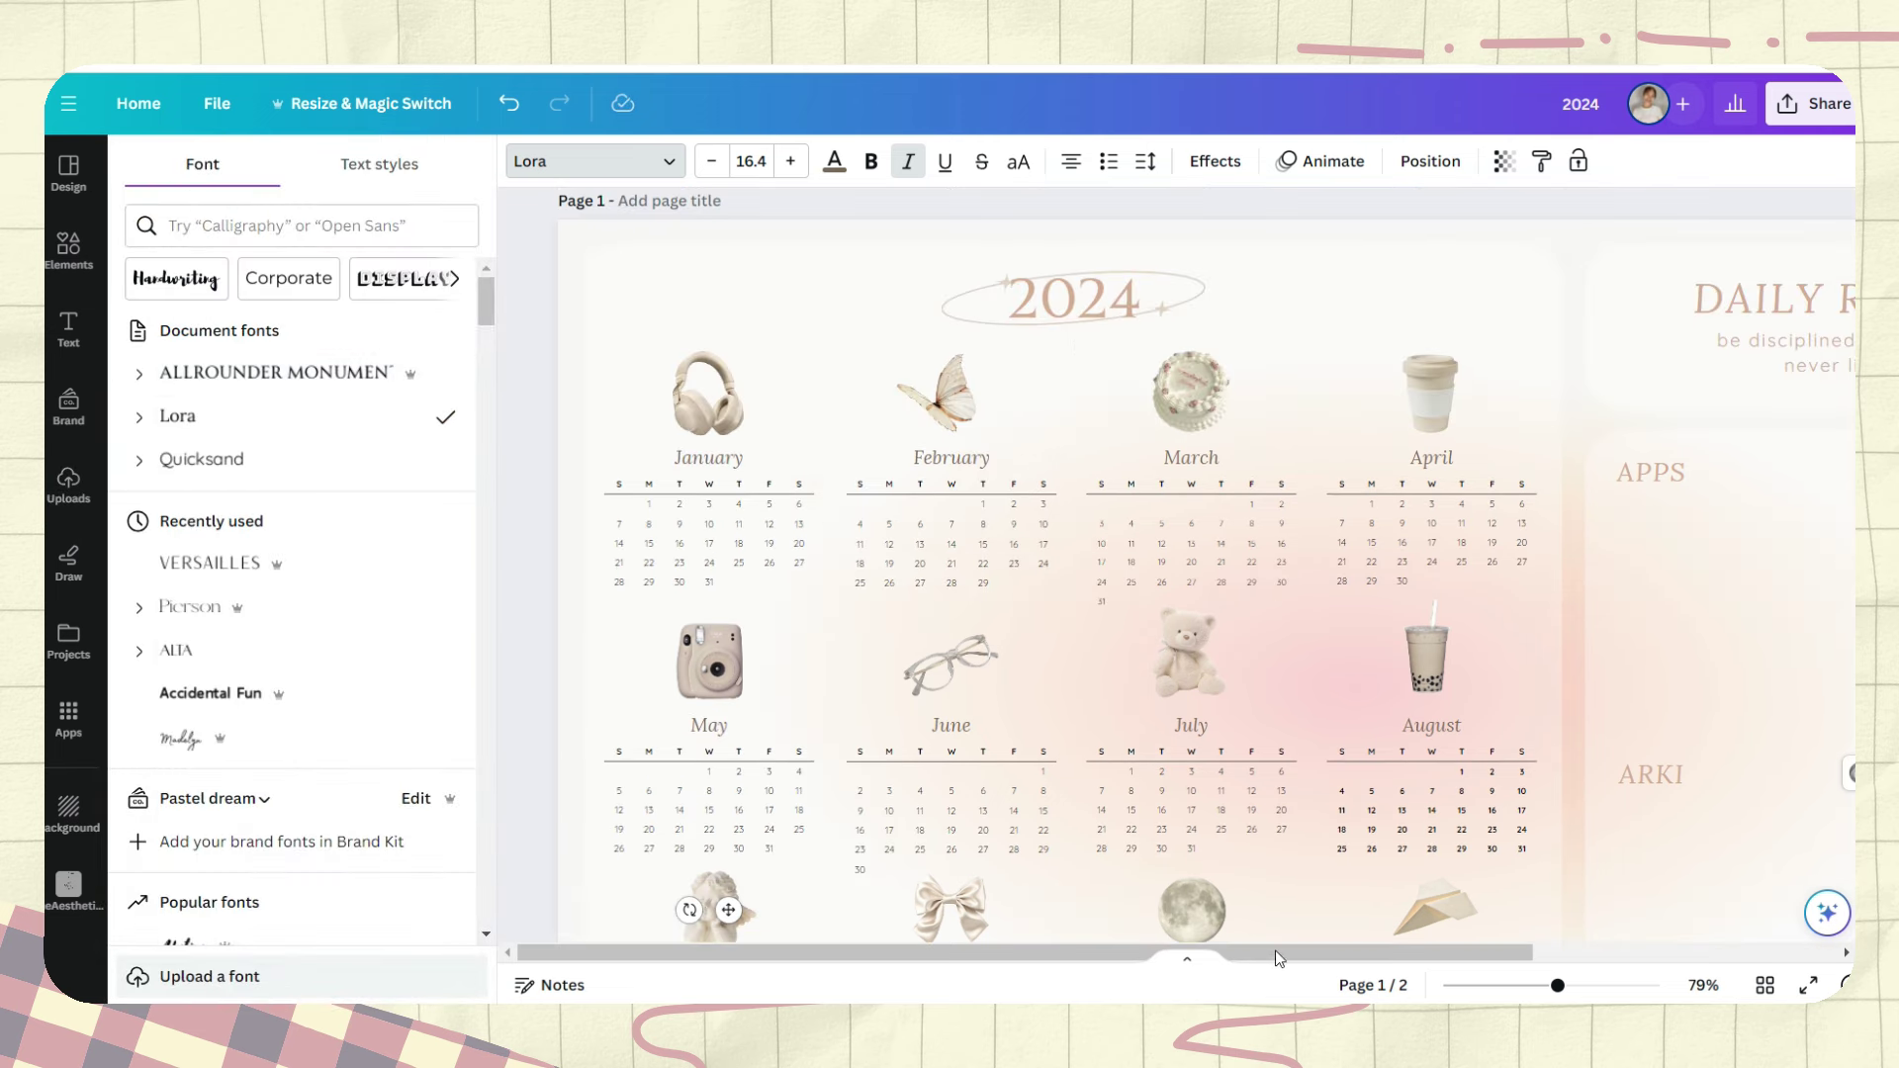
drag(1276, 955, 1598, 957)
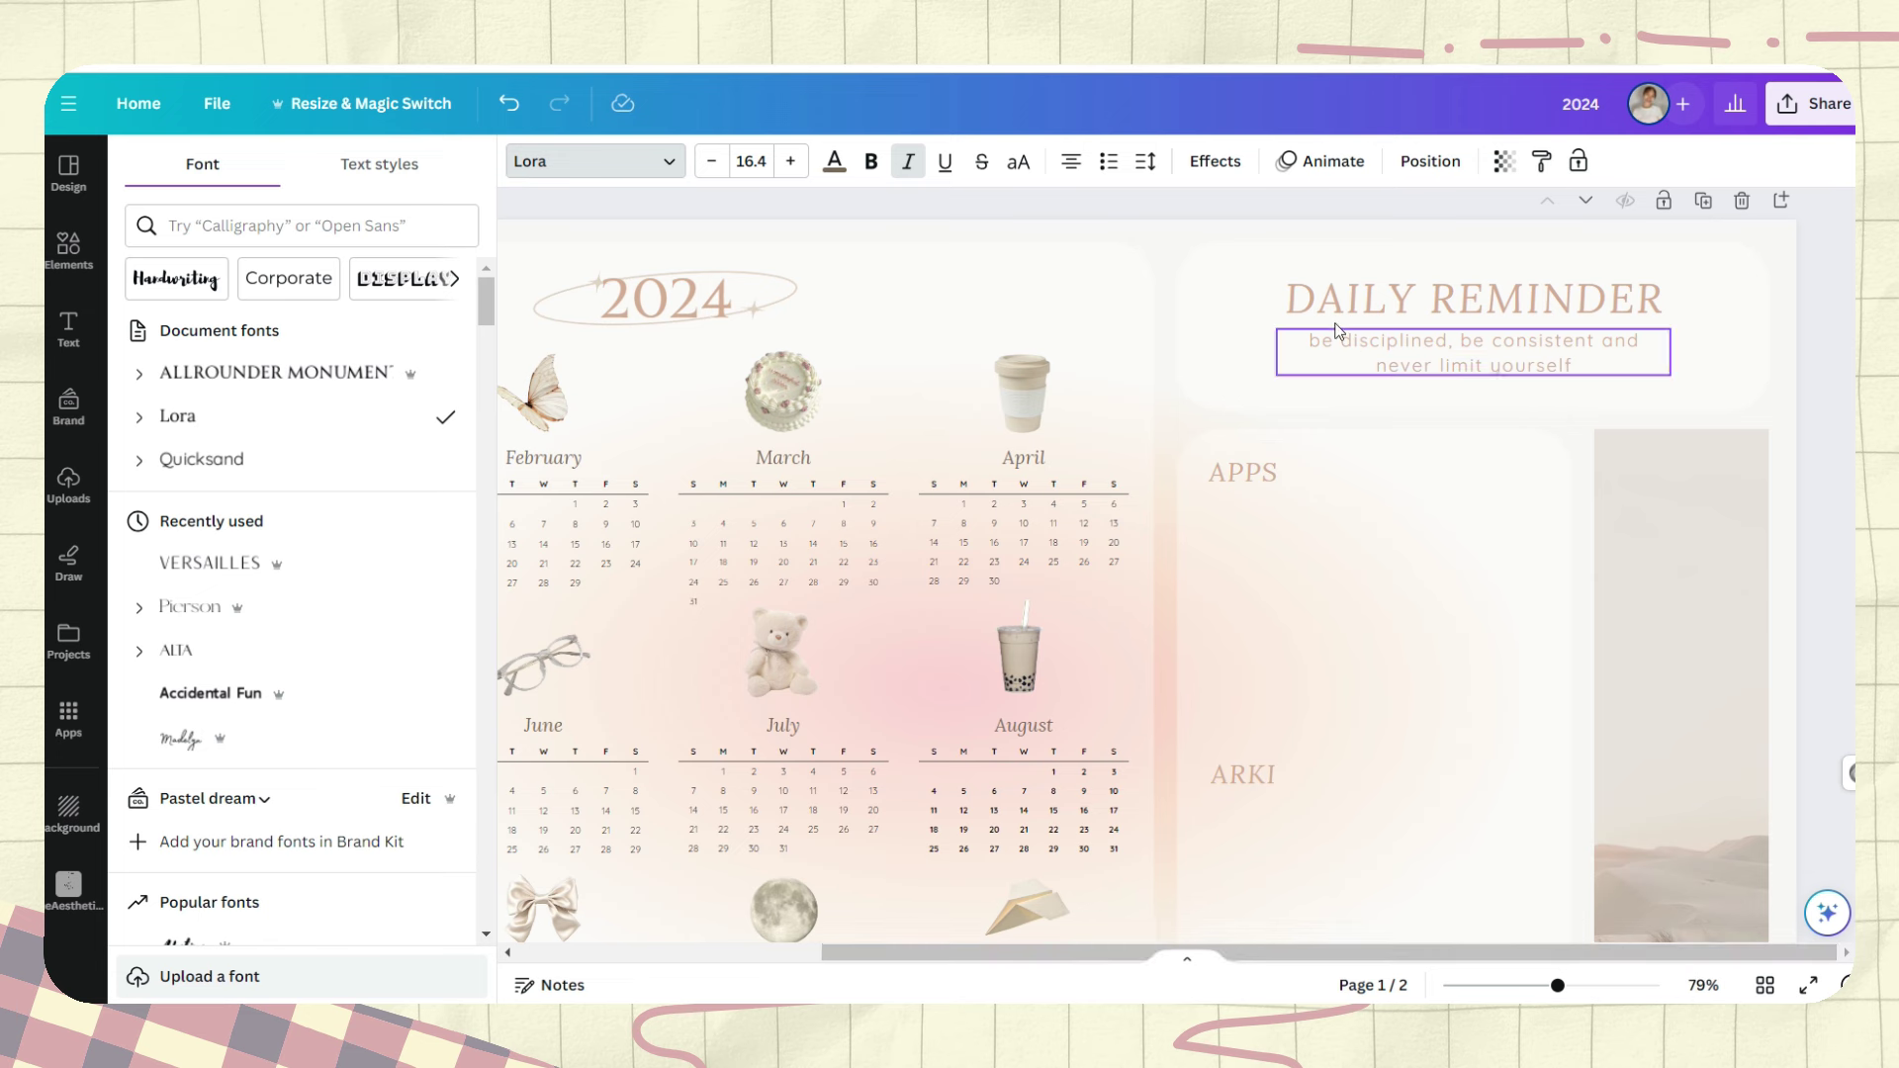
click(1291, 265)
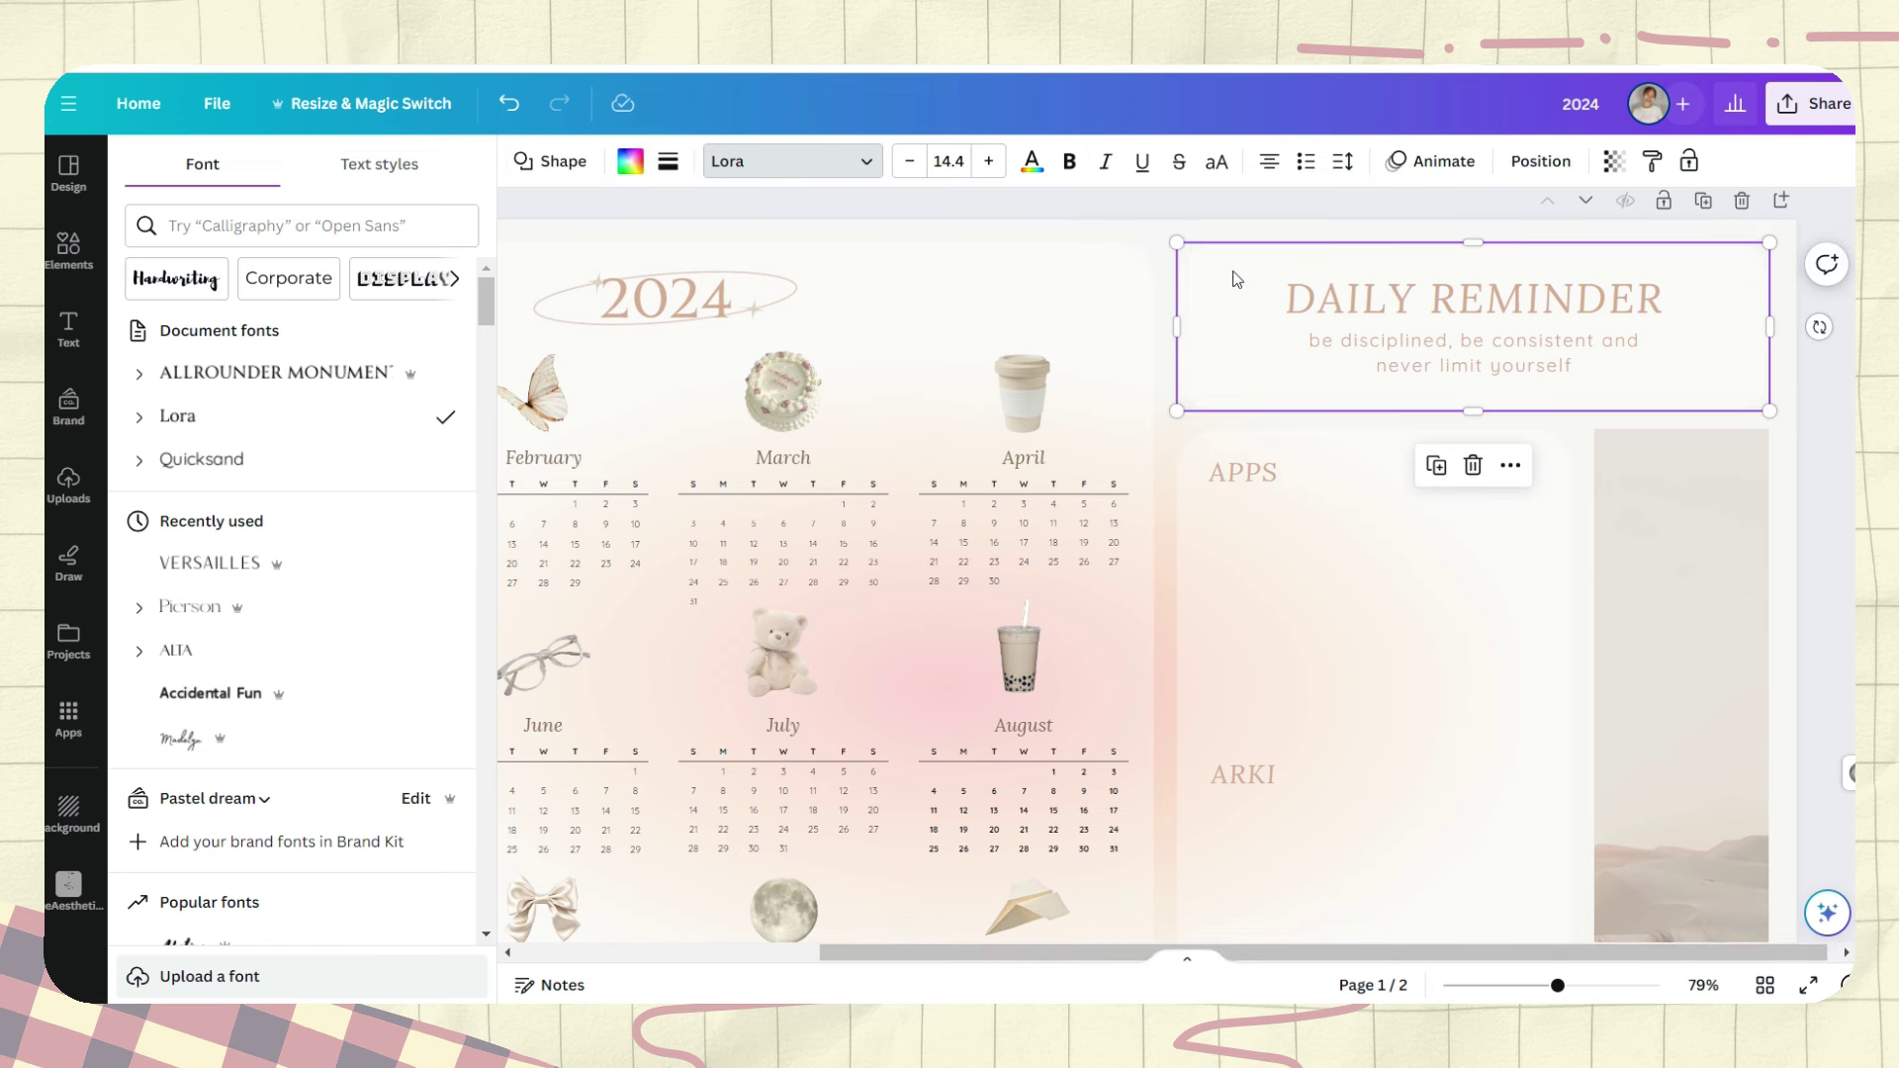
click(1525, 308)
click(1547, 367)
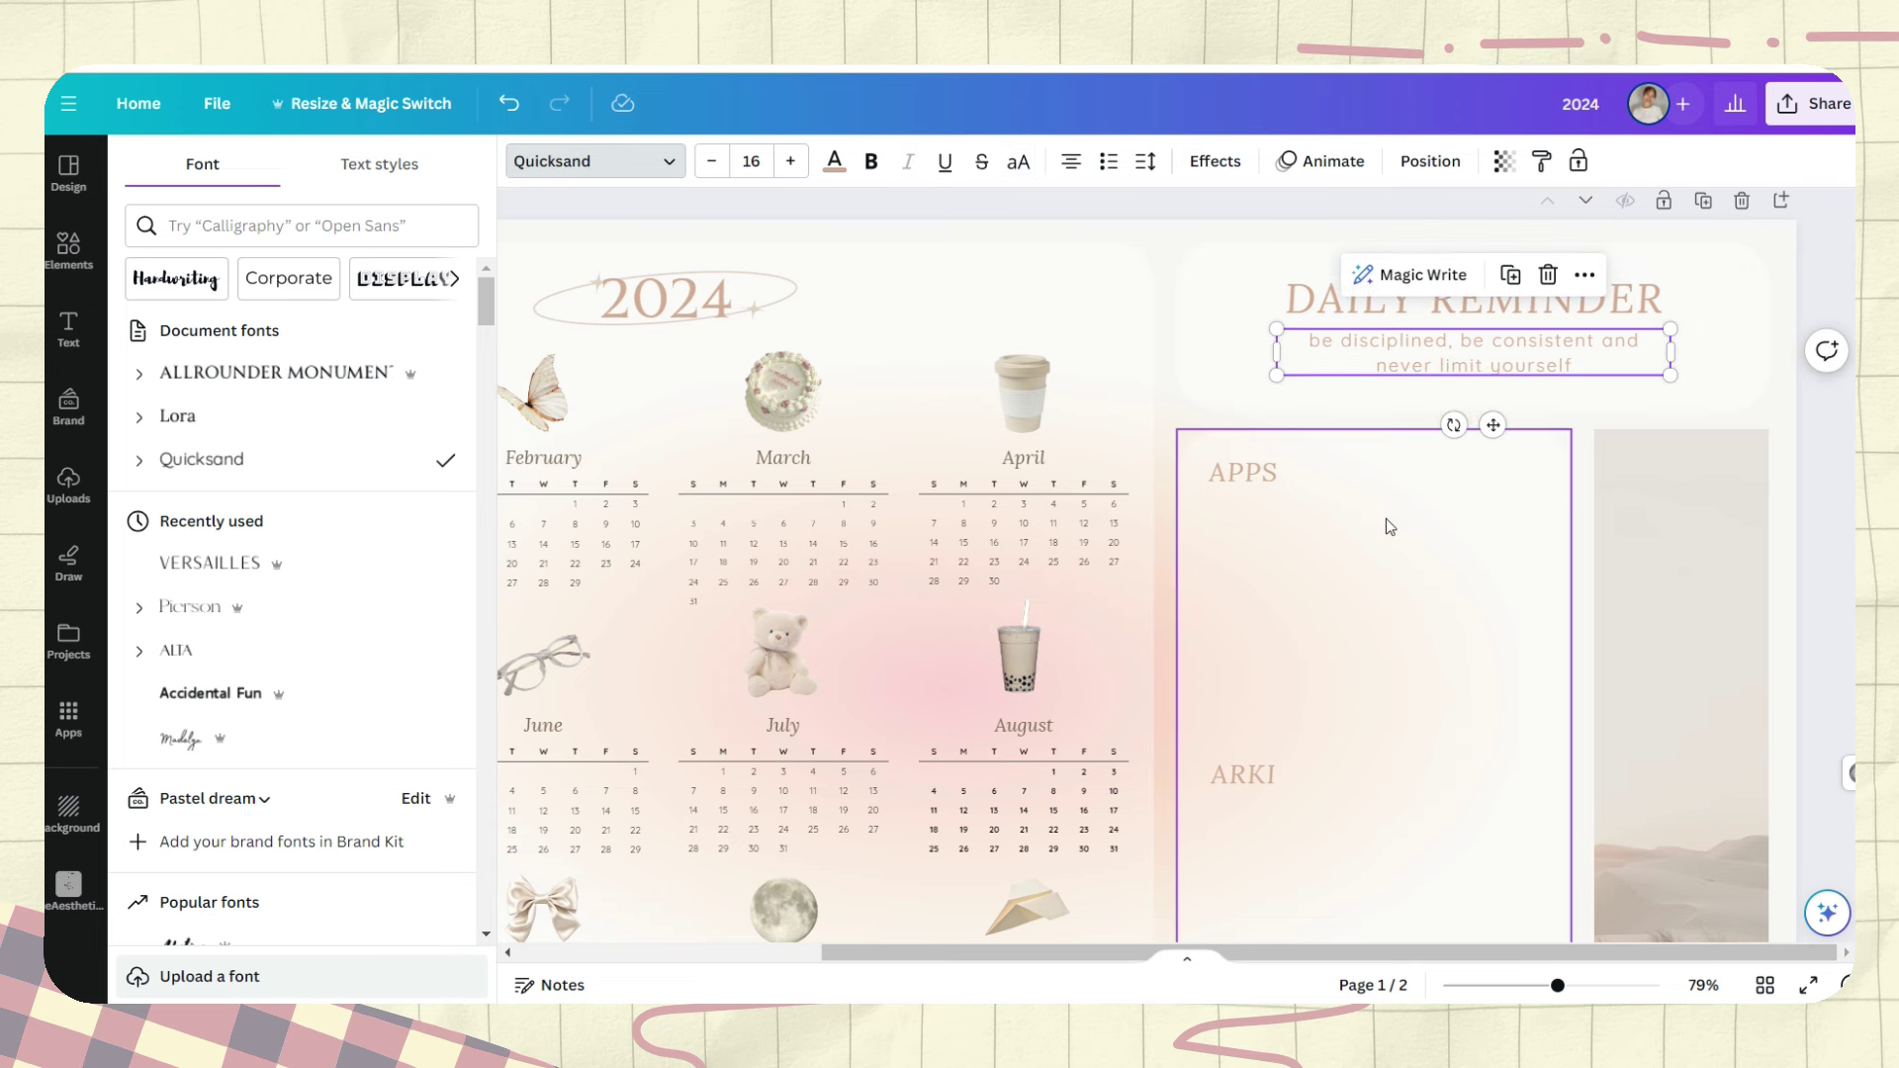
scroll(1404, 504, down, 4)
scroll(1327, 424, up, 1)
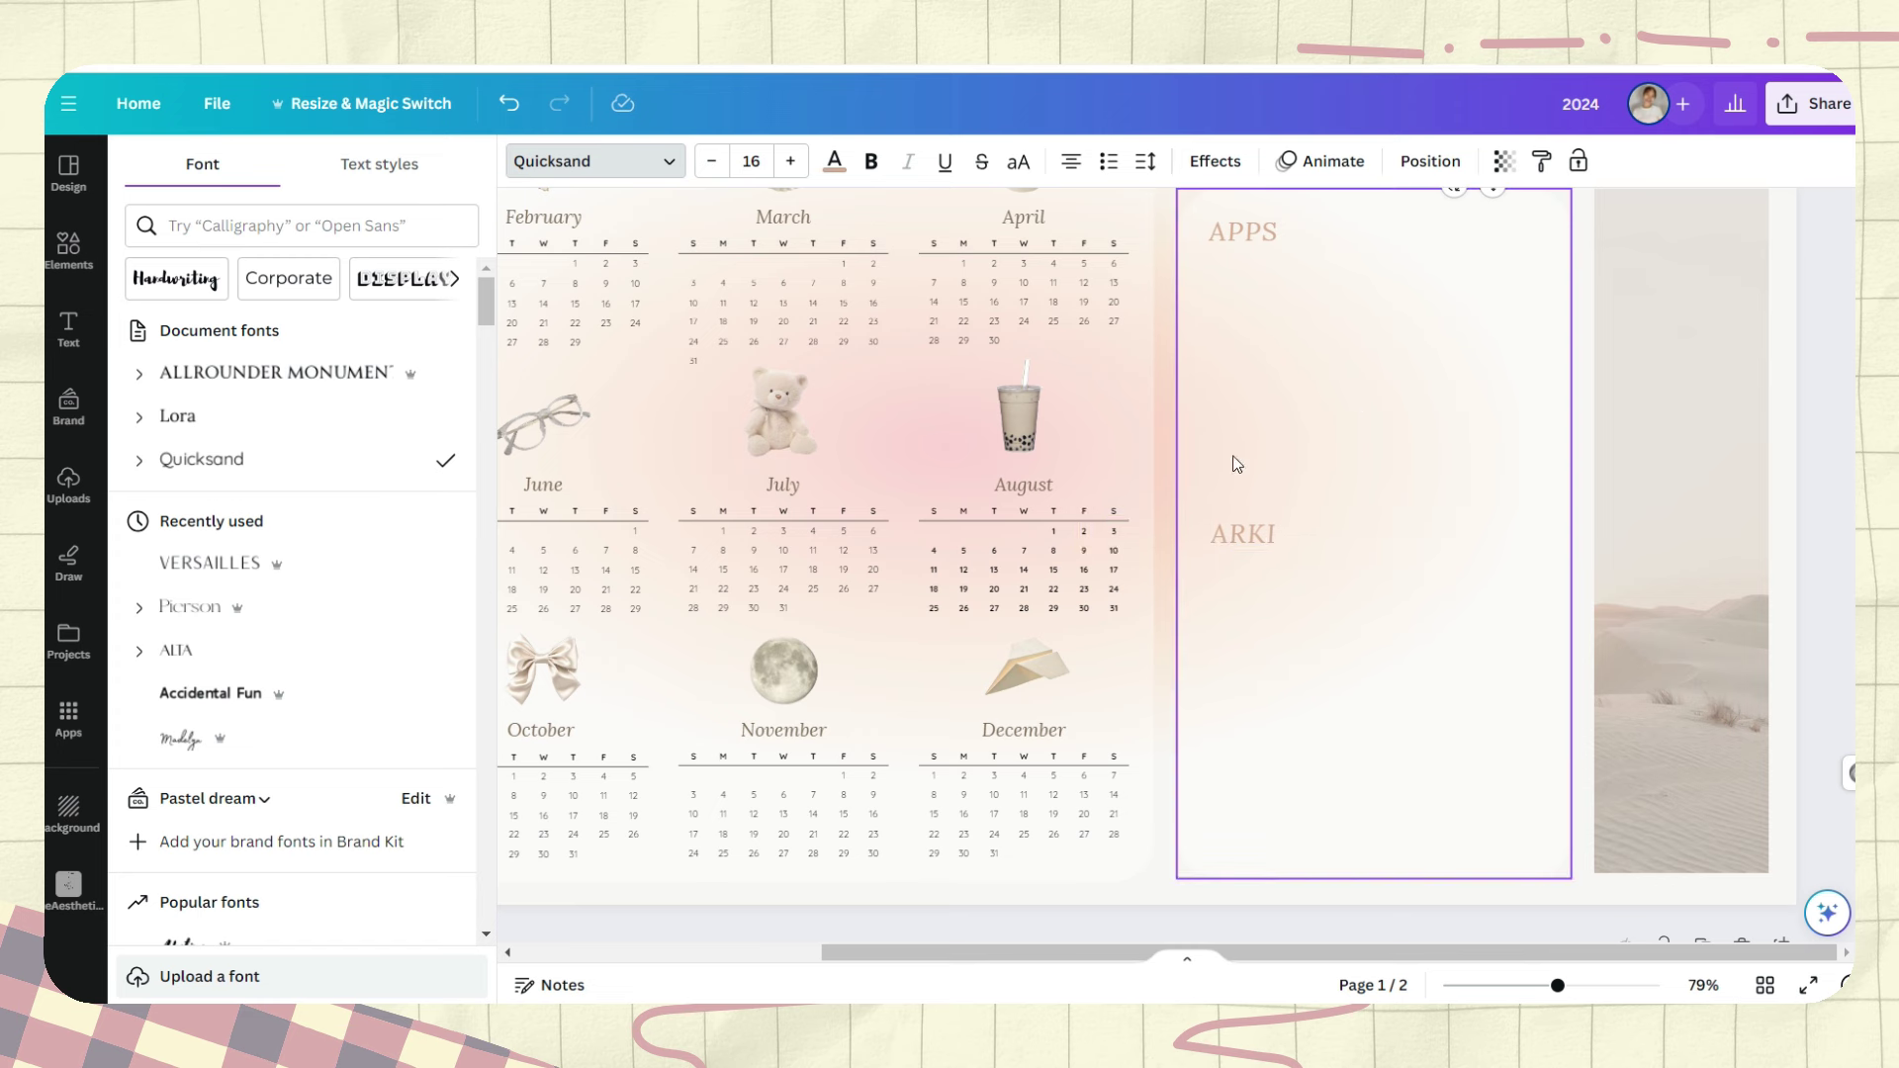
Undo the accidental move of the side panel and examine the styling of the APPS and ARKI labels.
click(1491, 488)
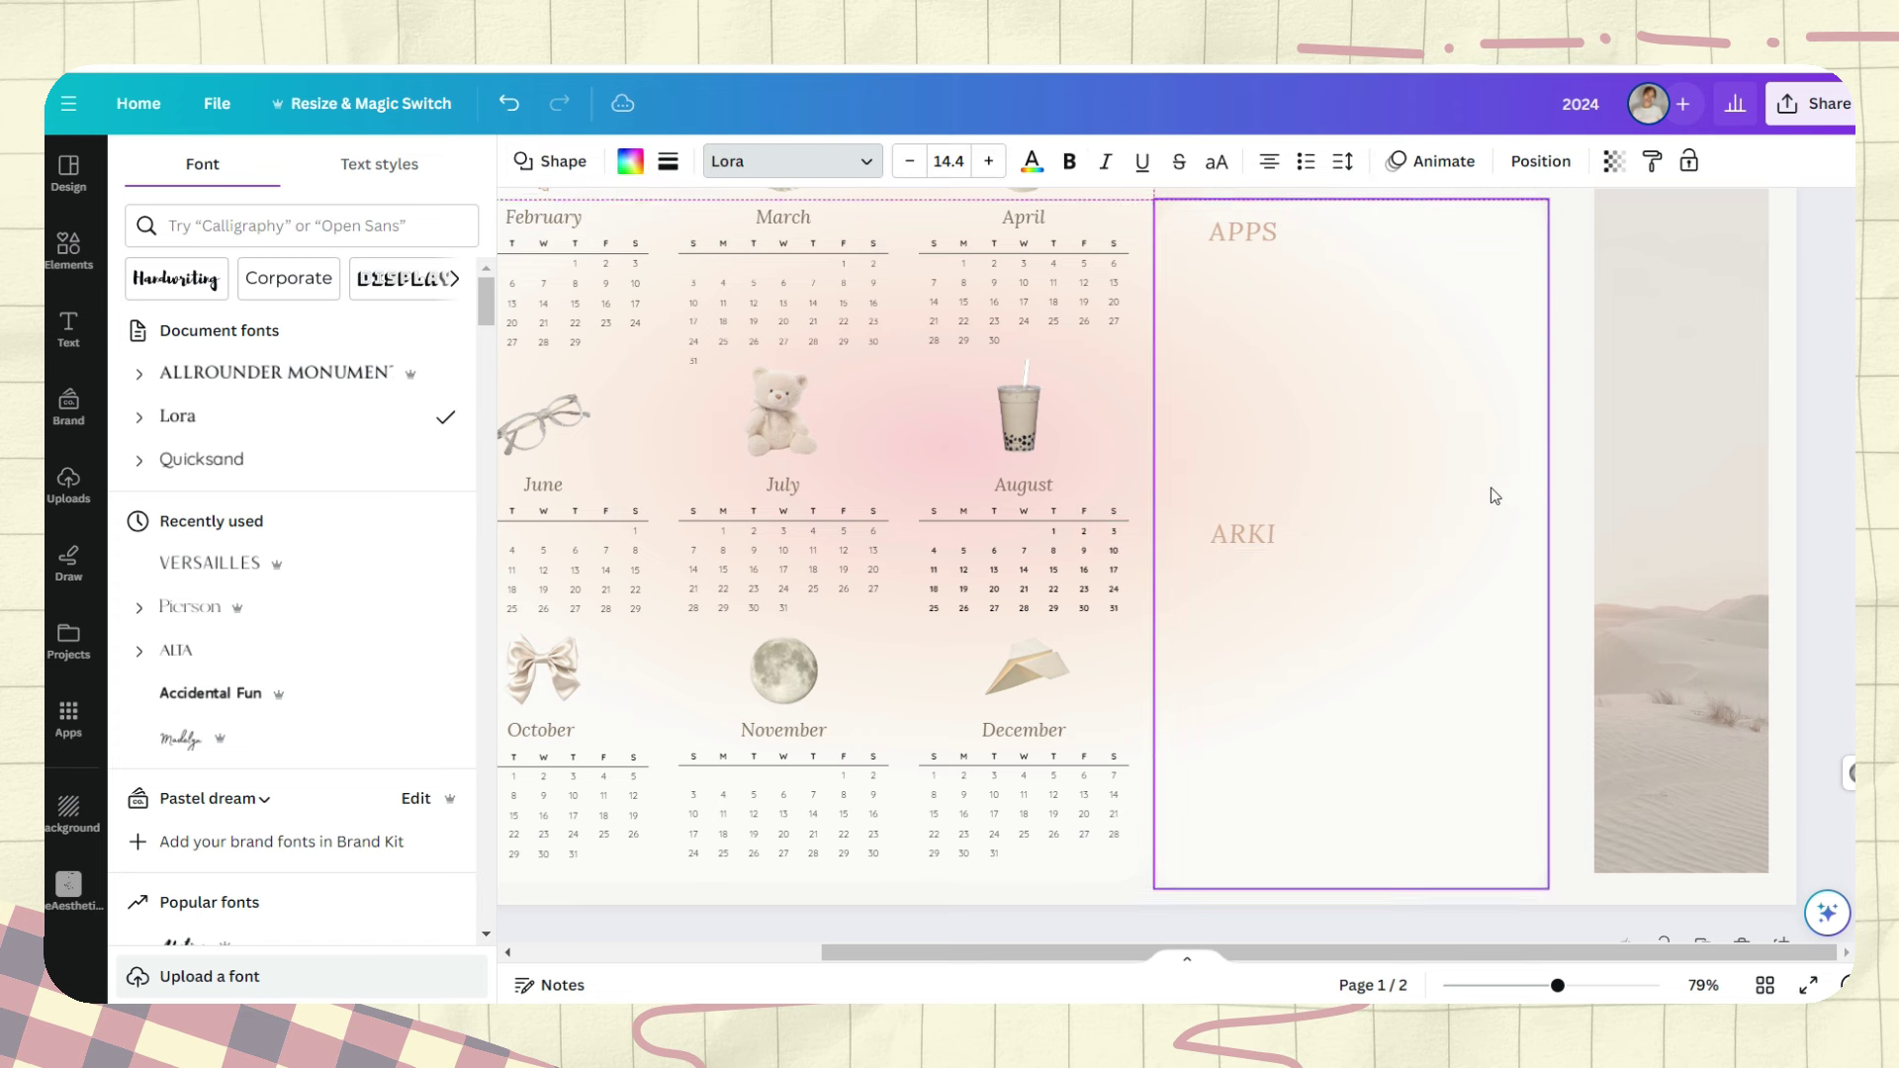
click(508, 103)
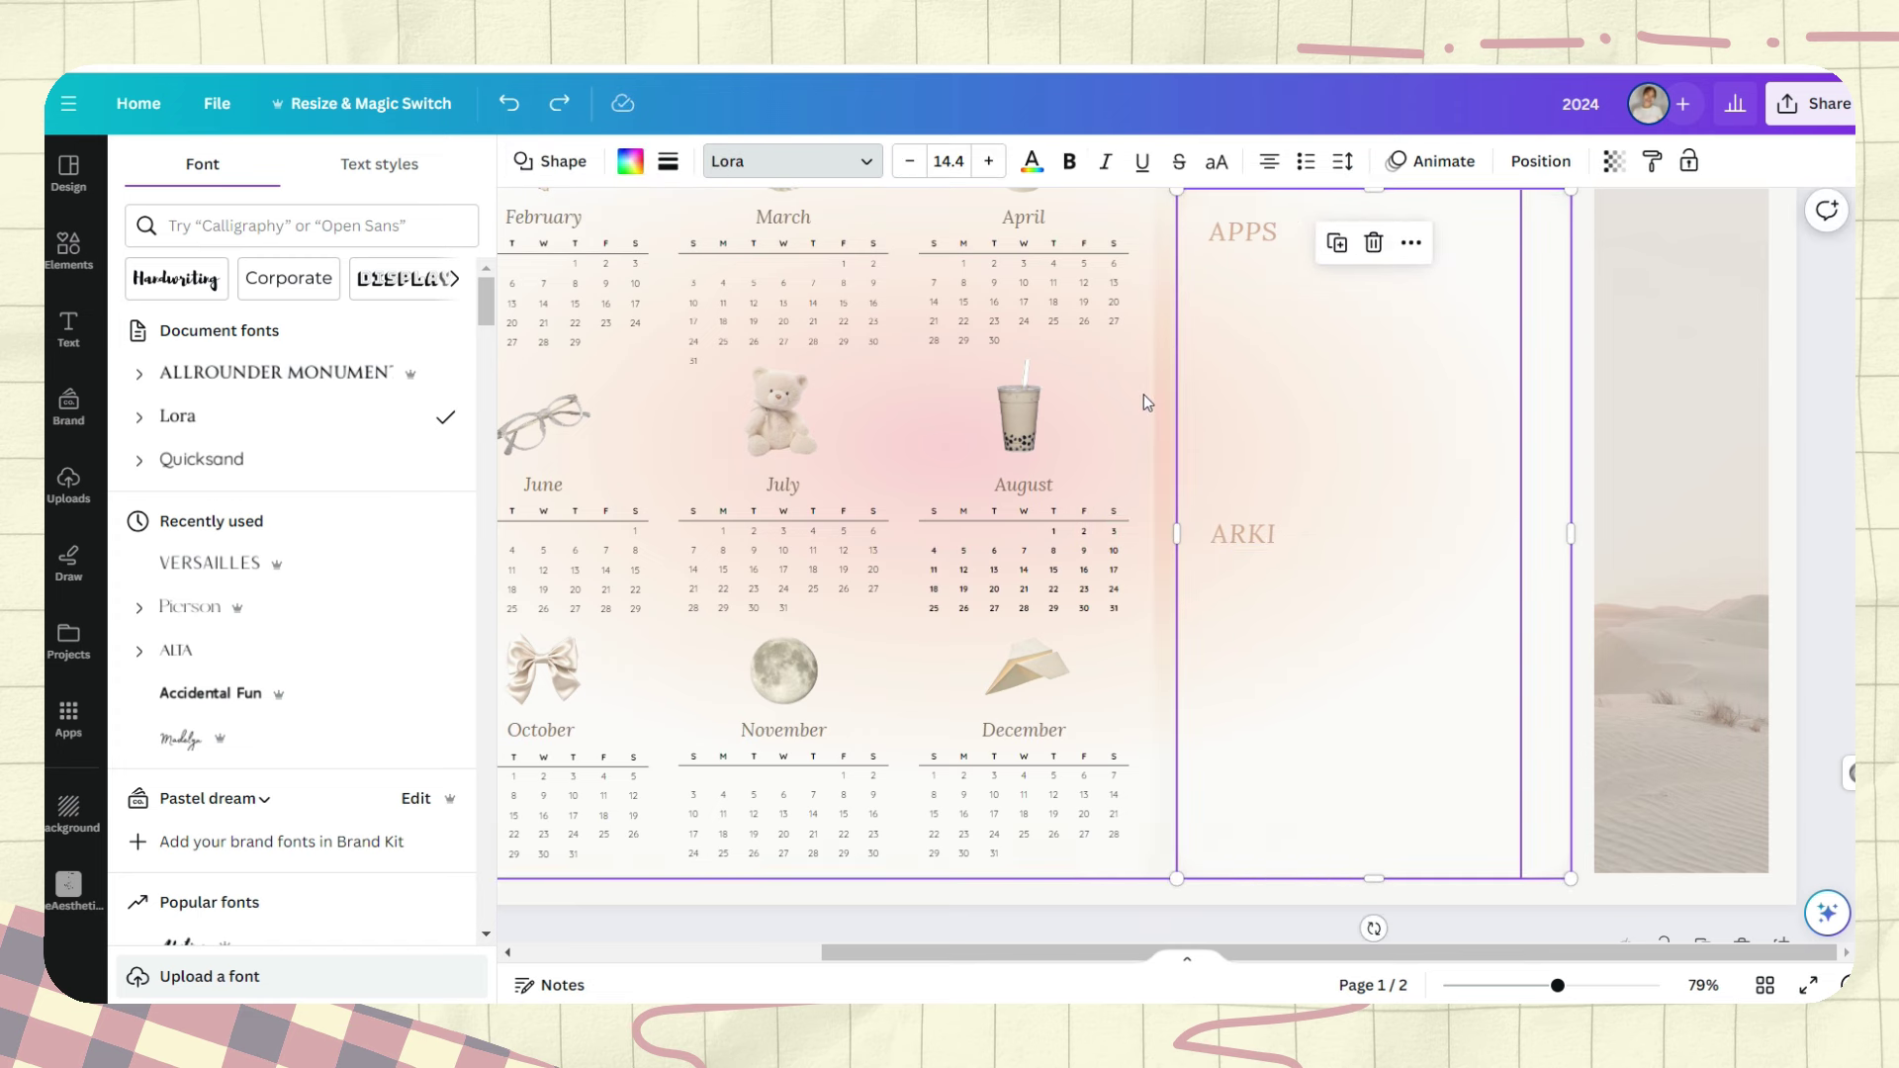
scroll(1285, 549, up, 2)
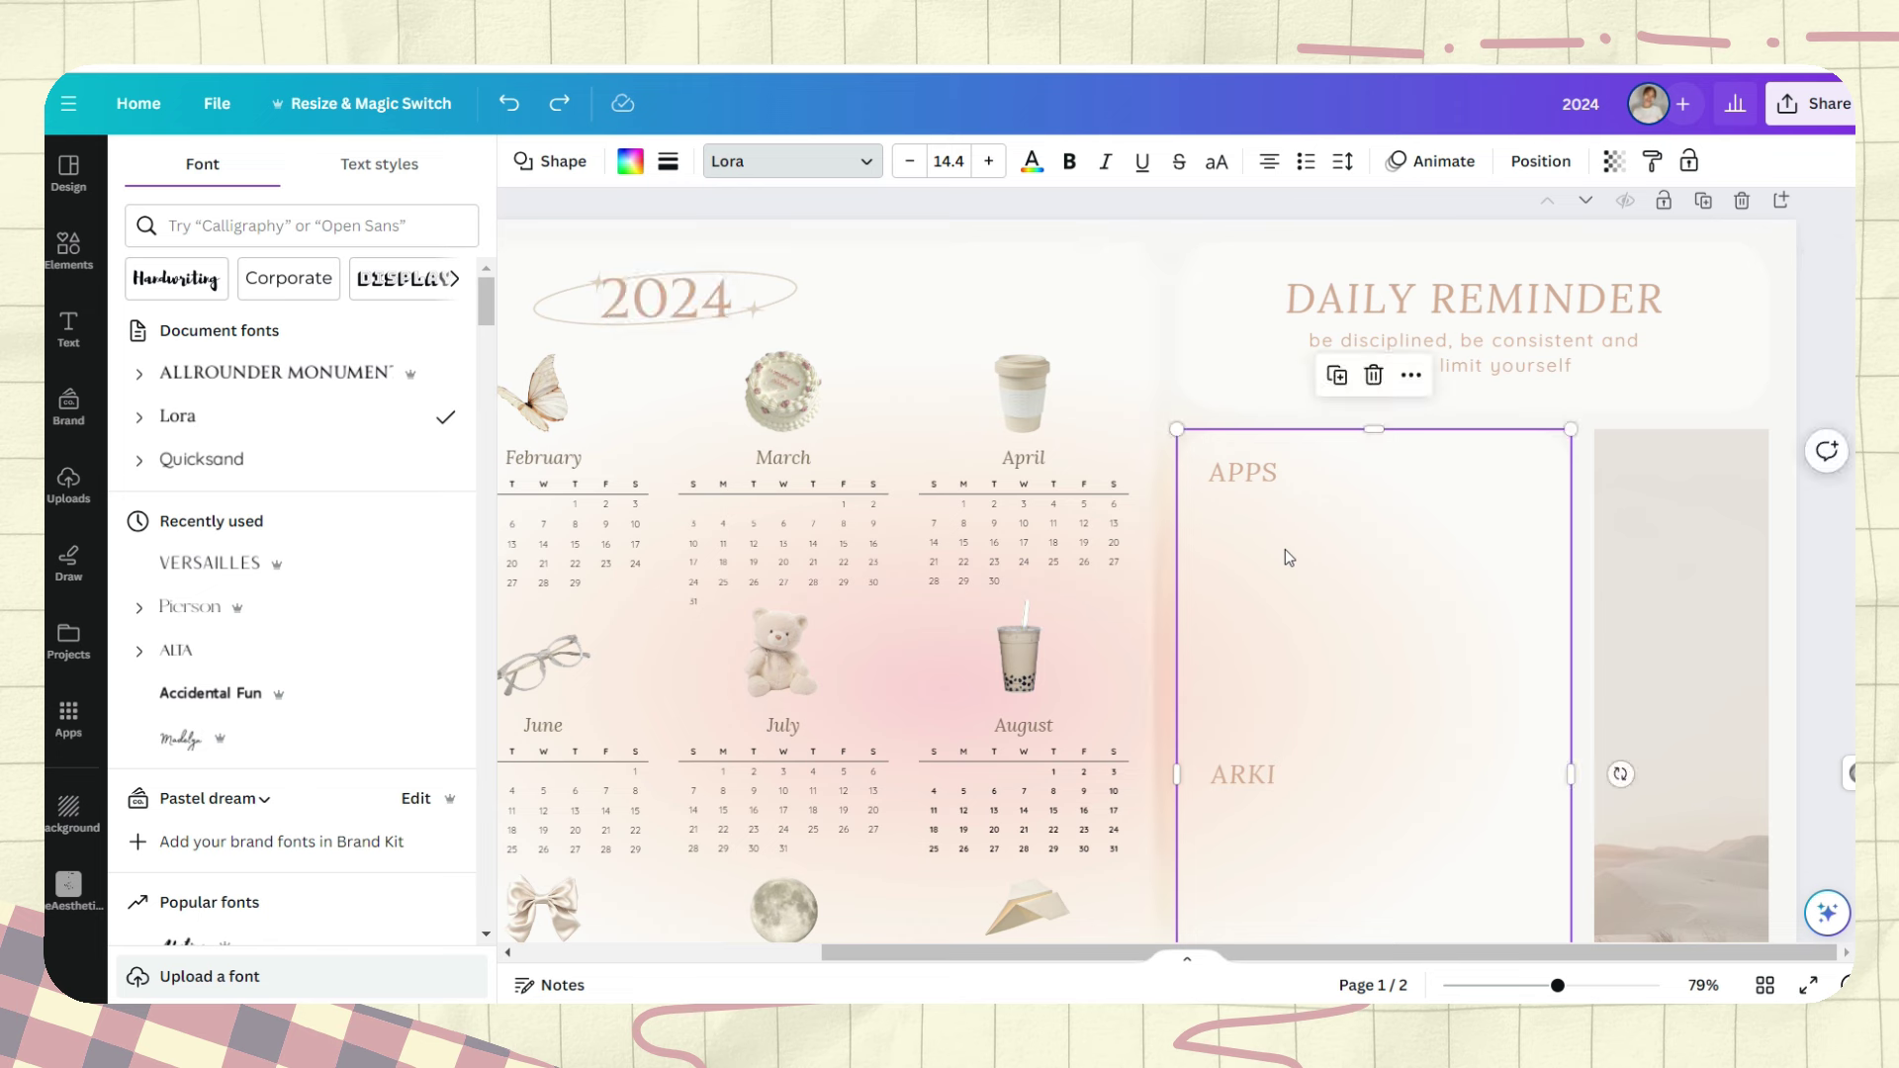
click(1244, 473)
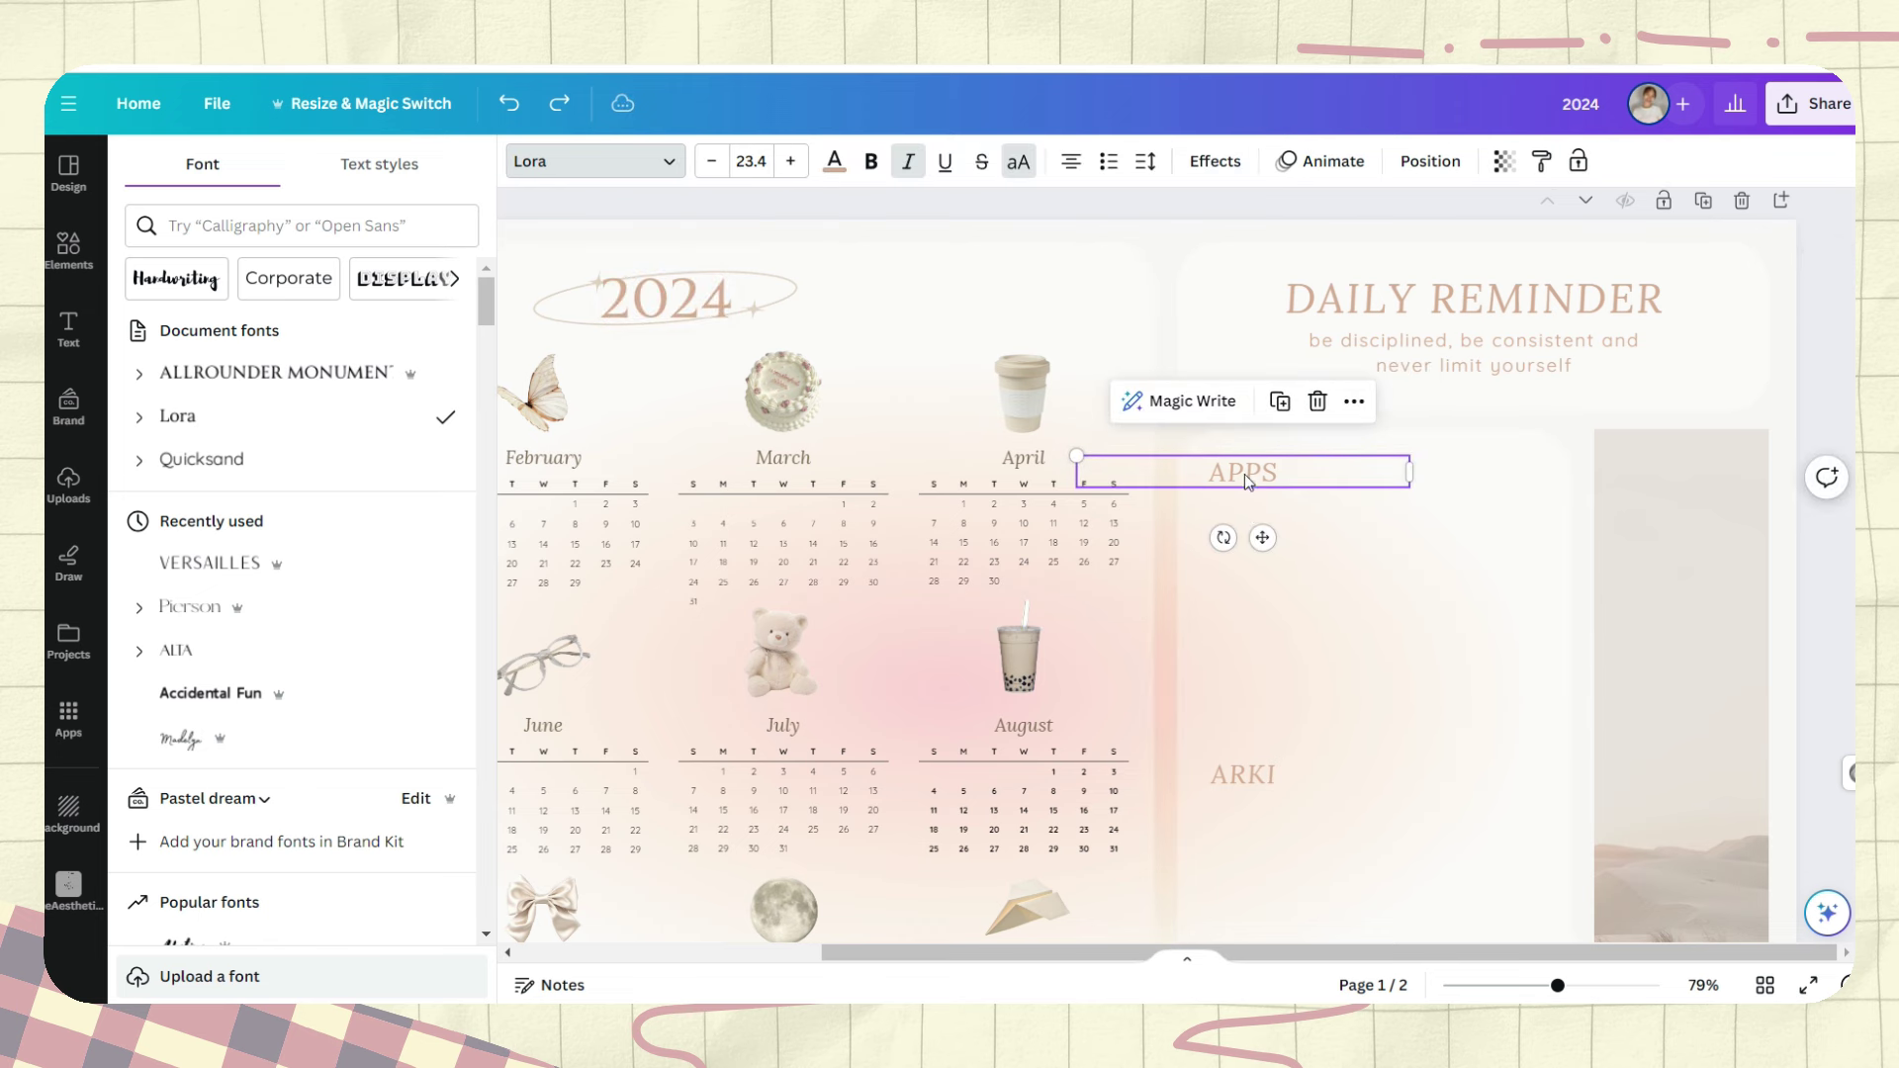
click(1151, 437)
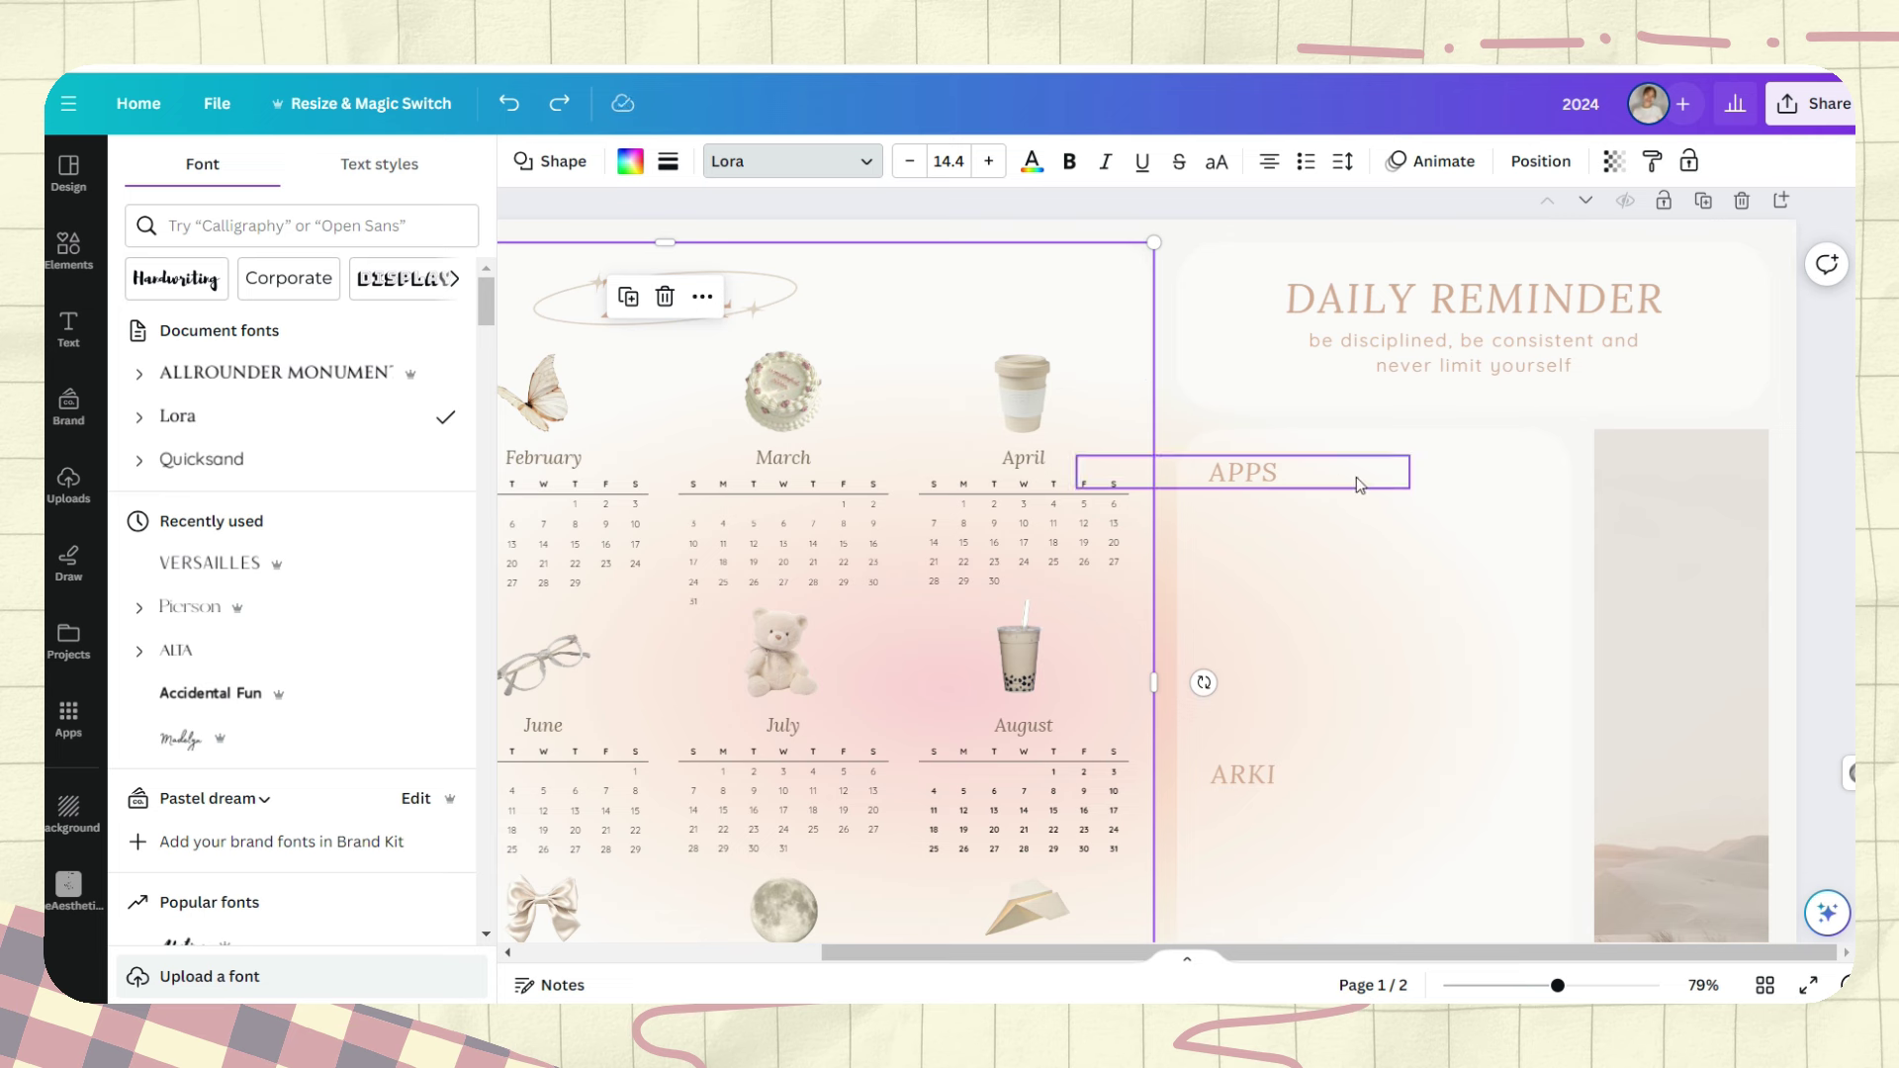
click(1356, 477)
click(1212, 472)
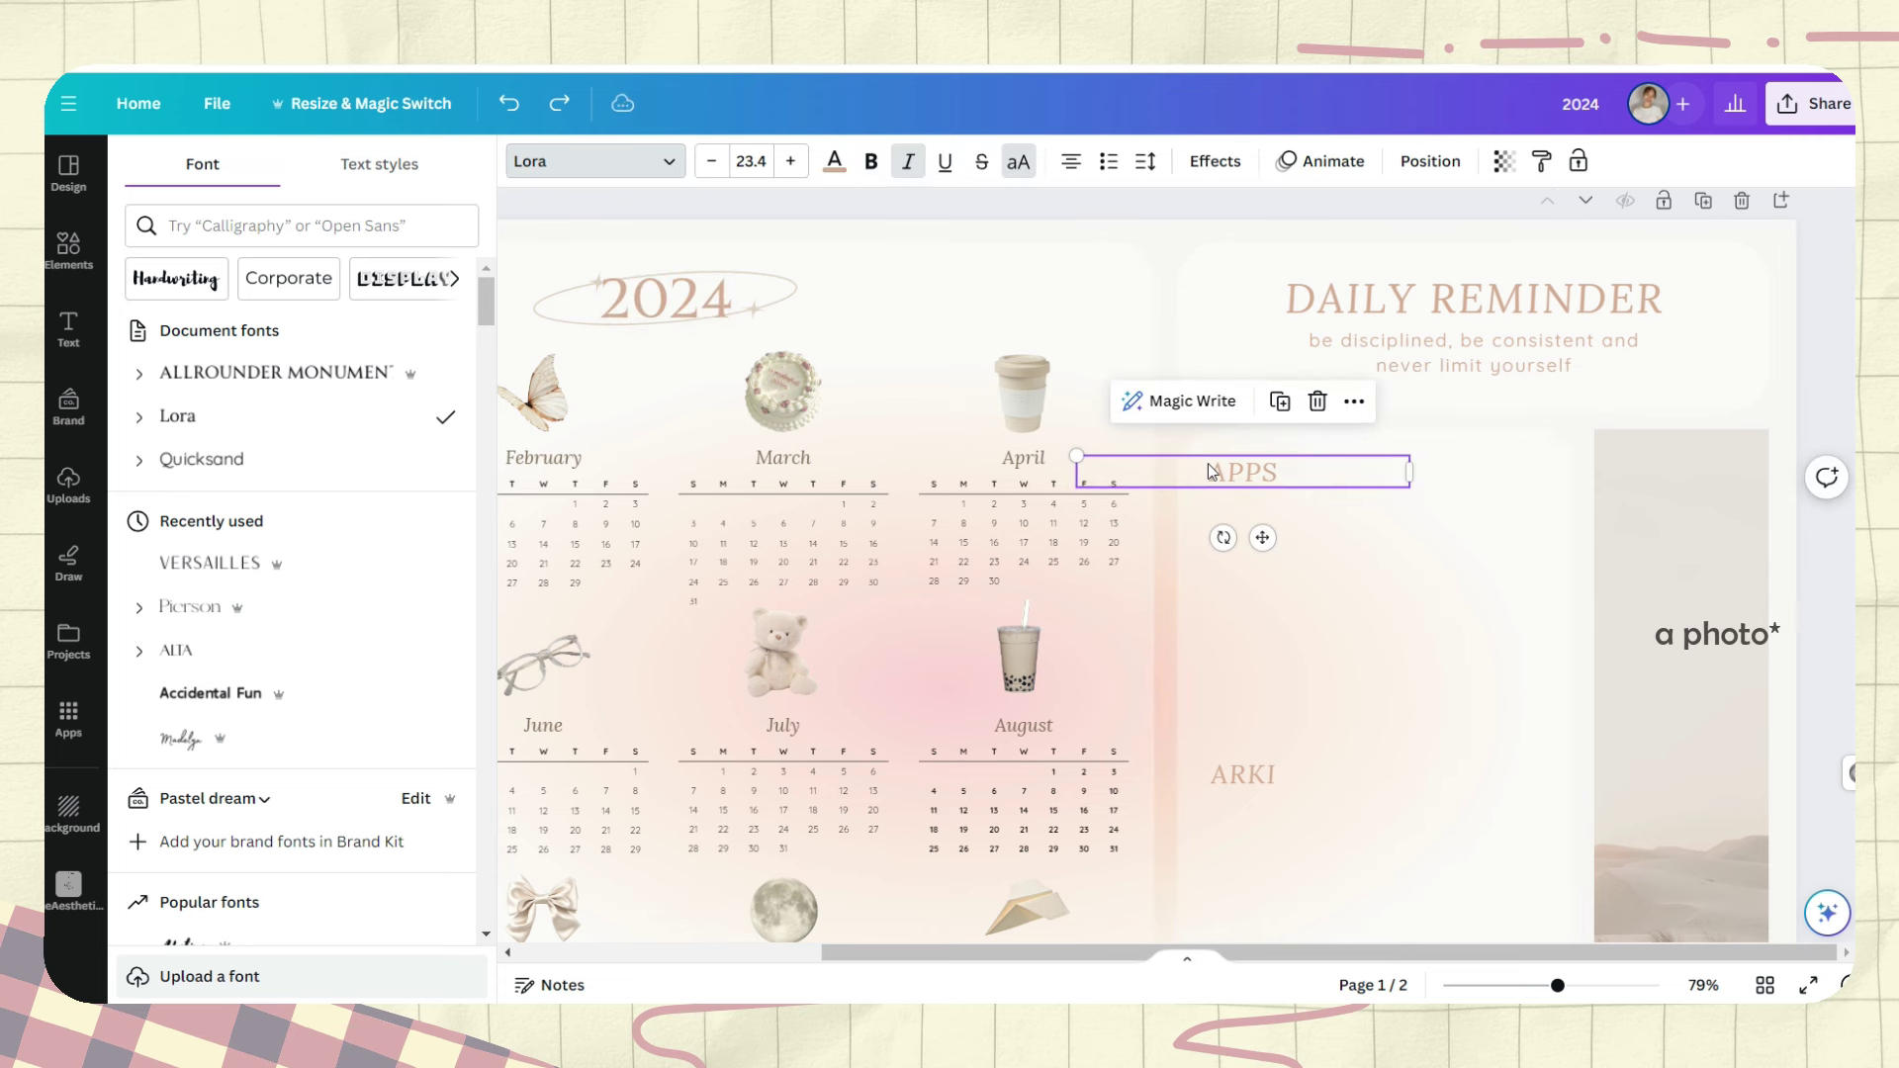
click(1288, 781)
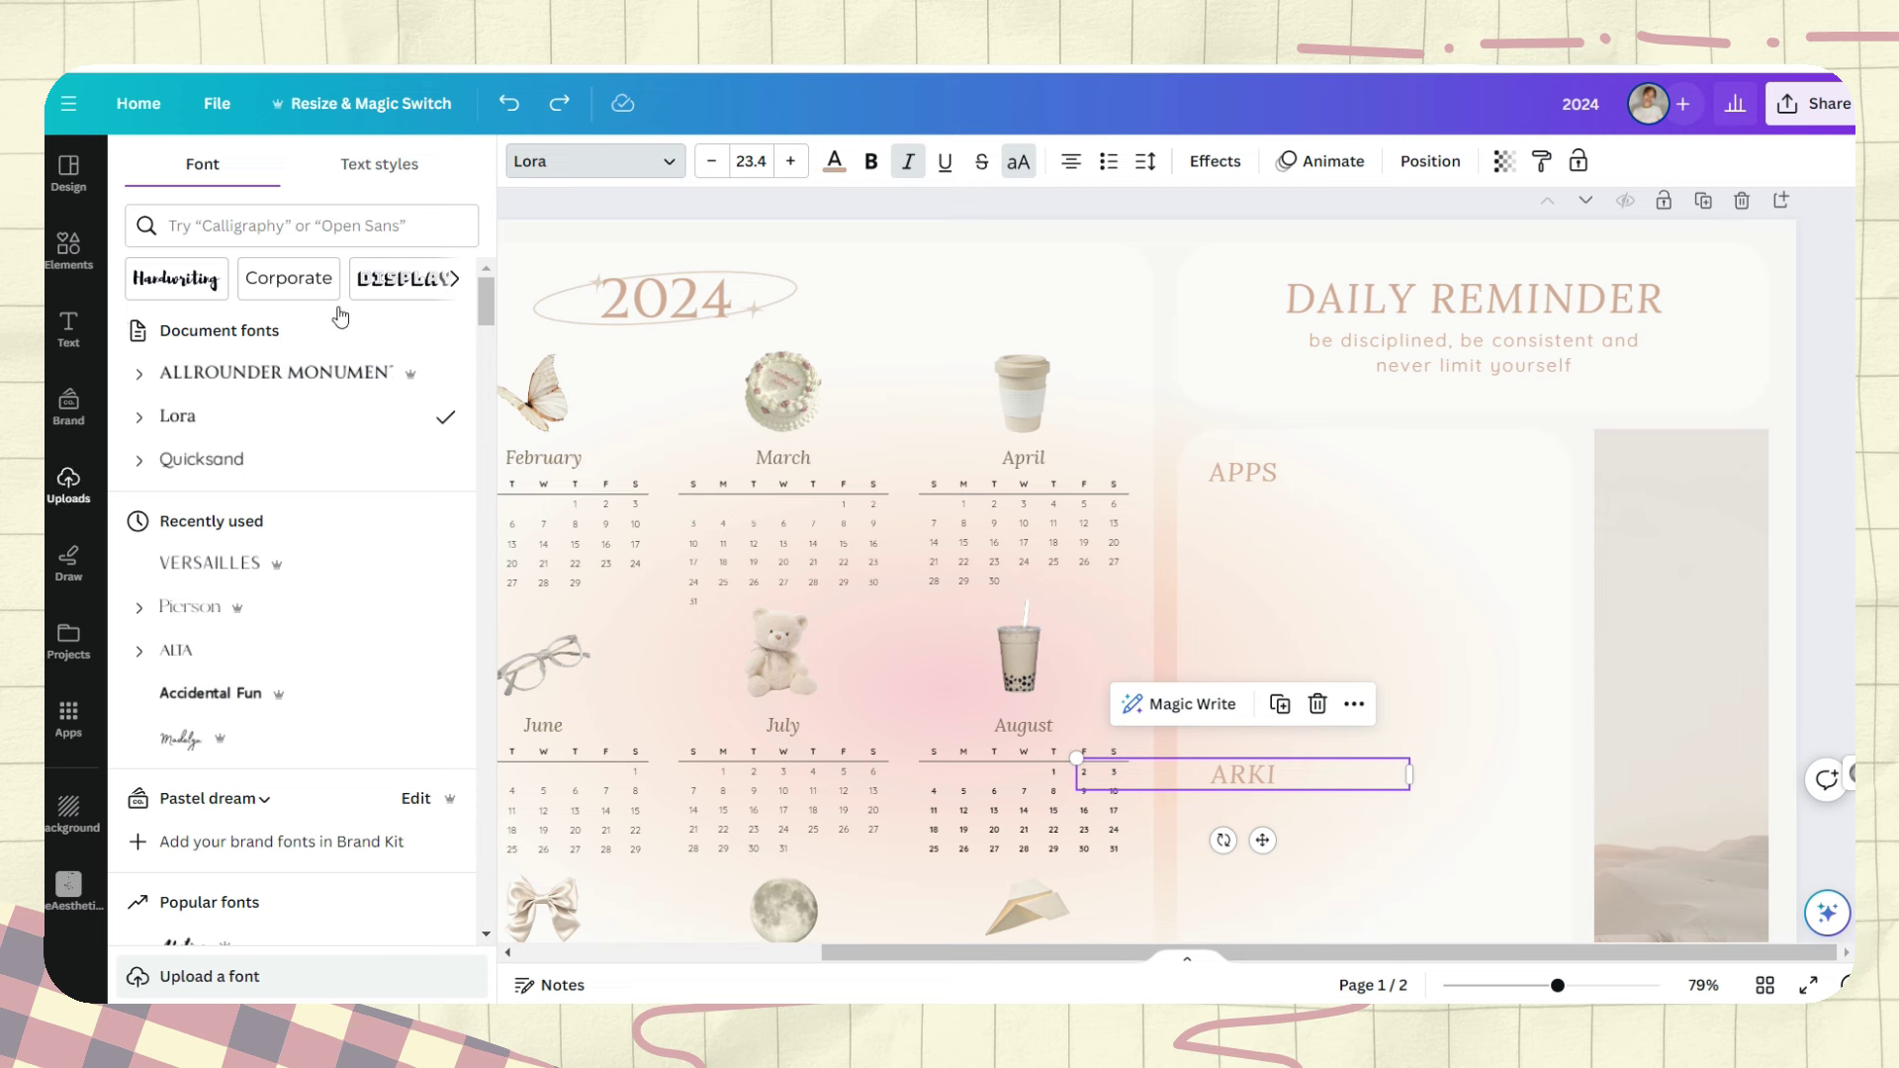
Replace the desert photo in the narrow vertical panel beside APPS and ARKI with the uploaded white fabric image.
click(595, 161)
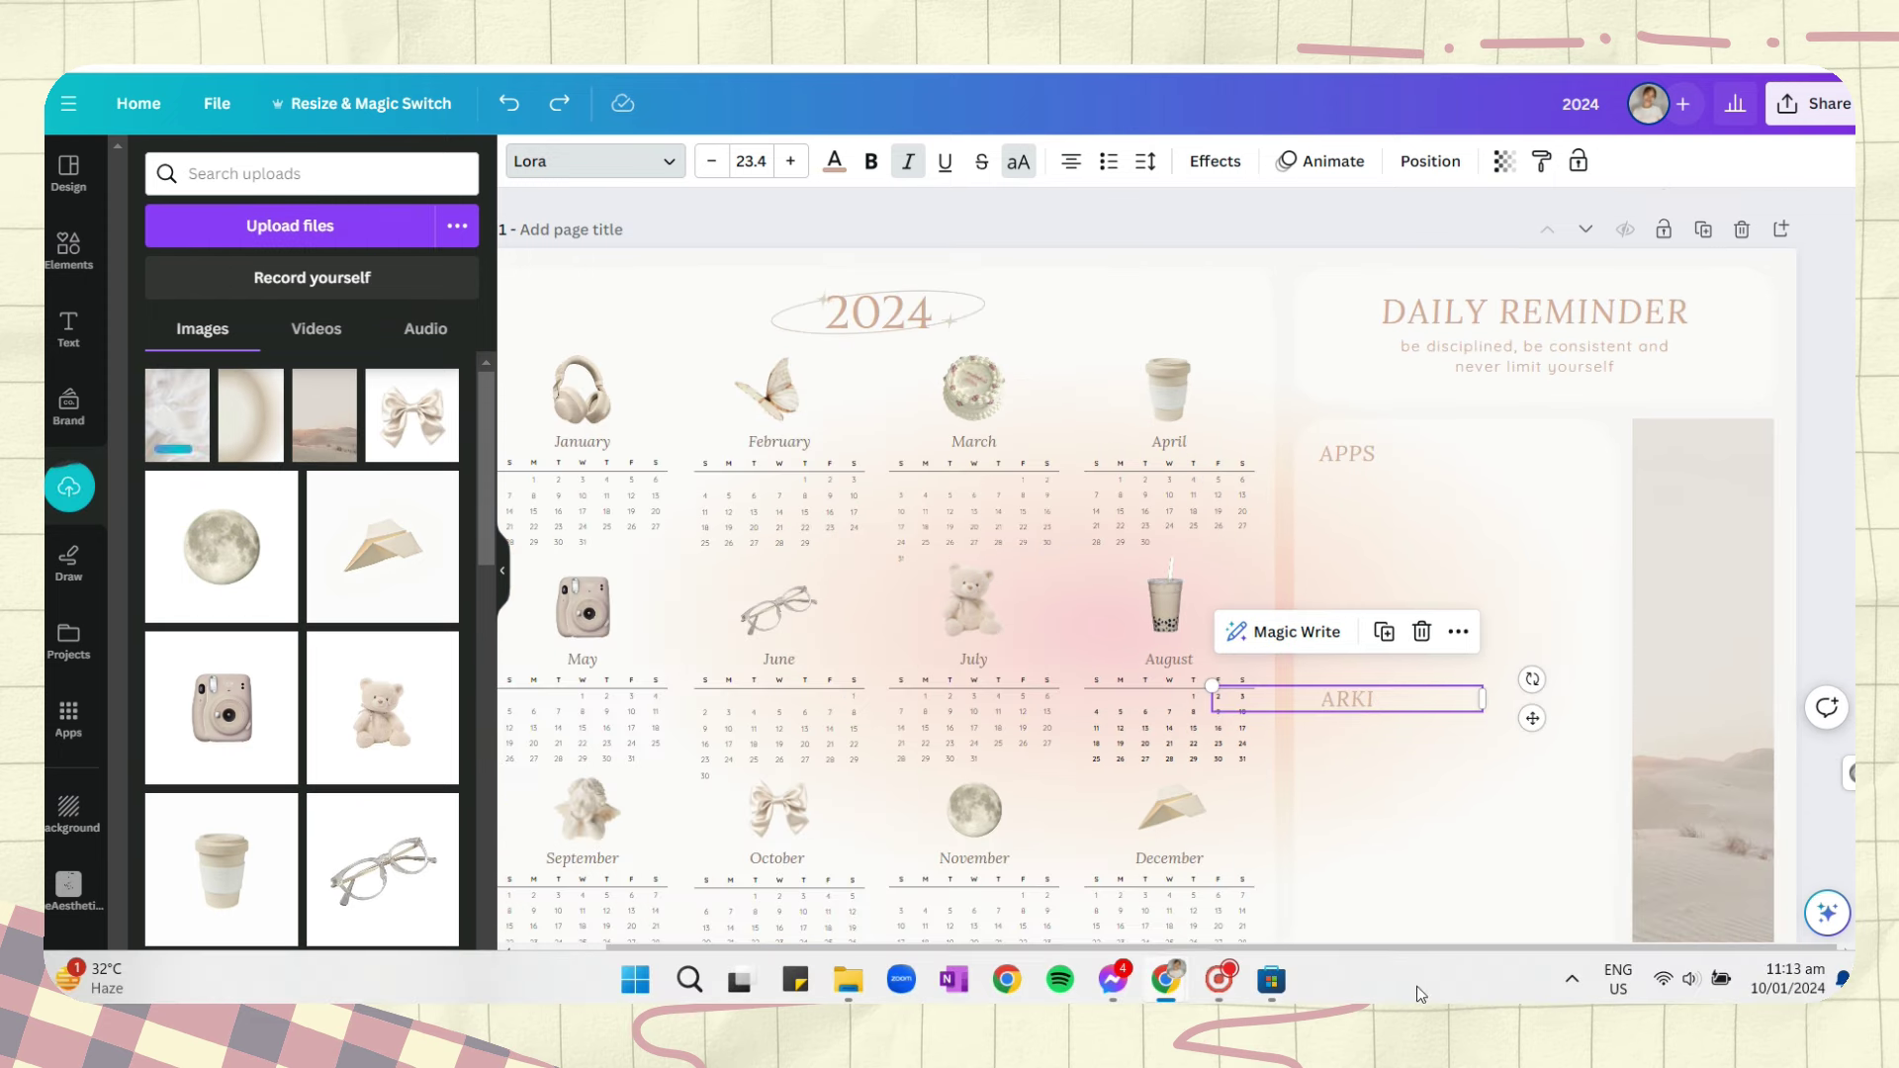
click(177, 415)
scroll(1708, 514, down, 1)
drag(1189, 435, 1690, 486)
drag(1482, 811, 1701, 593)
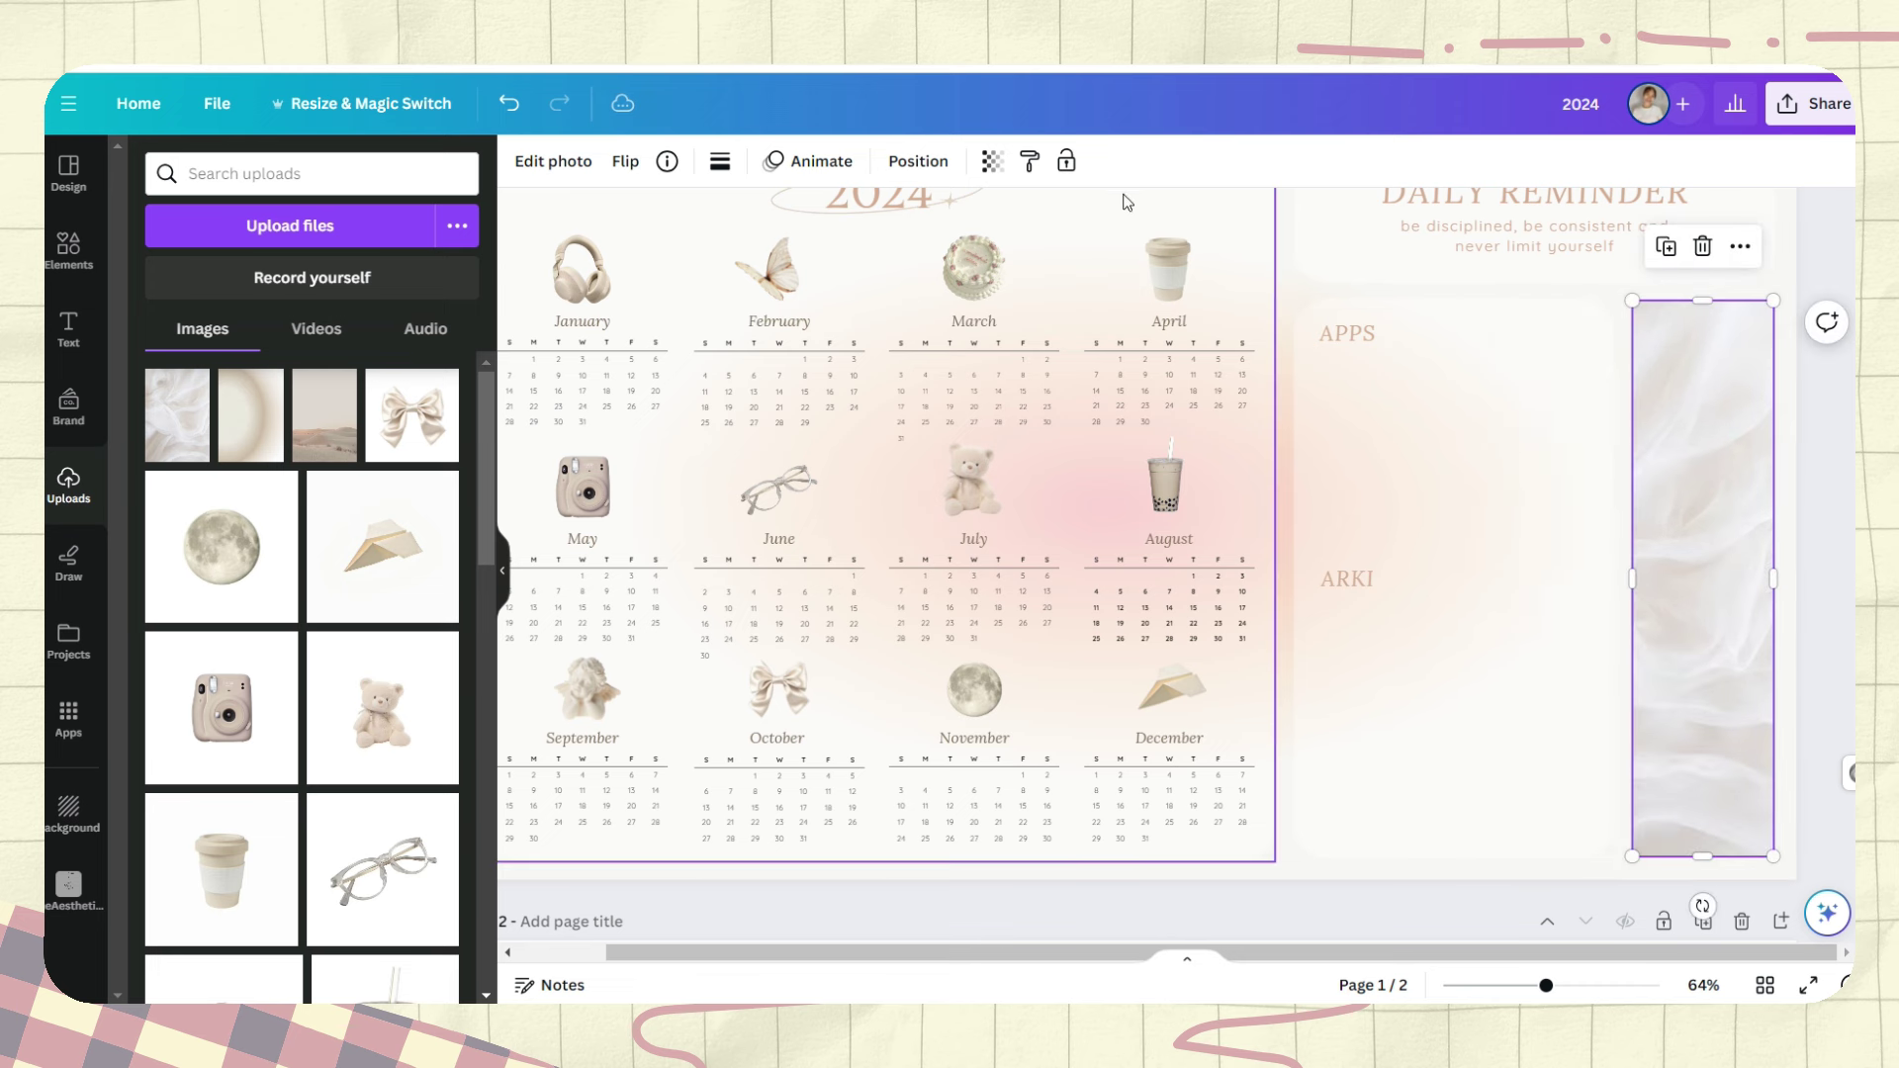
Set the transparency of the white fabric photo in the vertical panel to 67.
click(992, 161)
drag(989, 247, 884, 250)
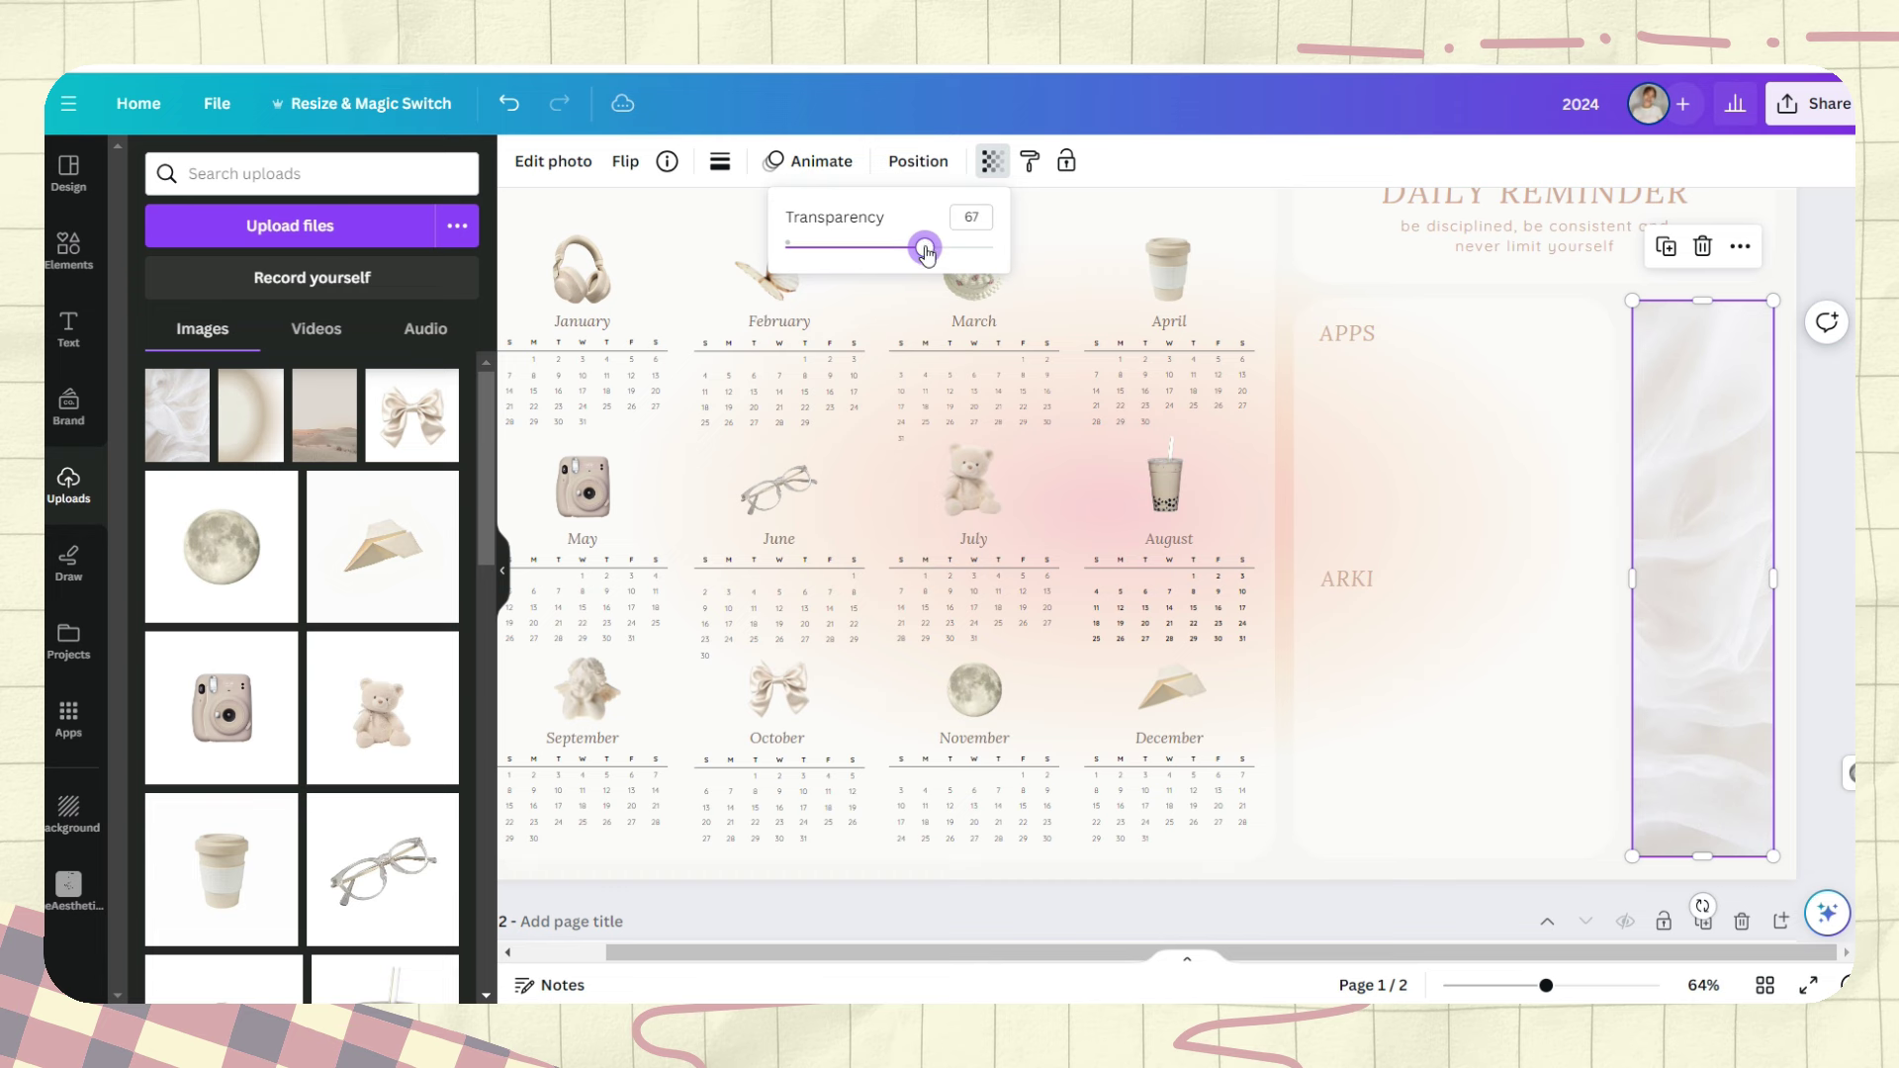
click(1824, 420)
click(1824, 418)
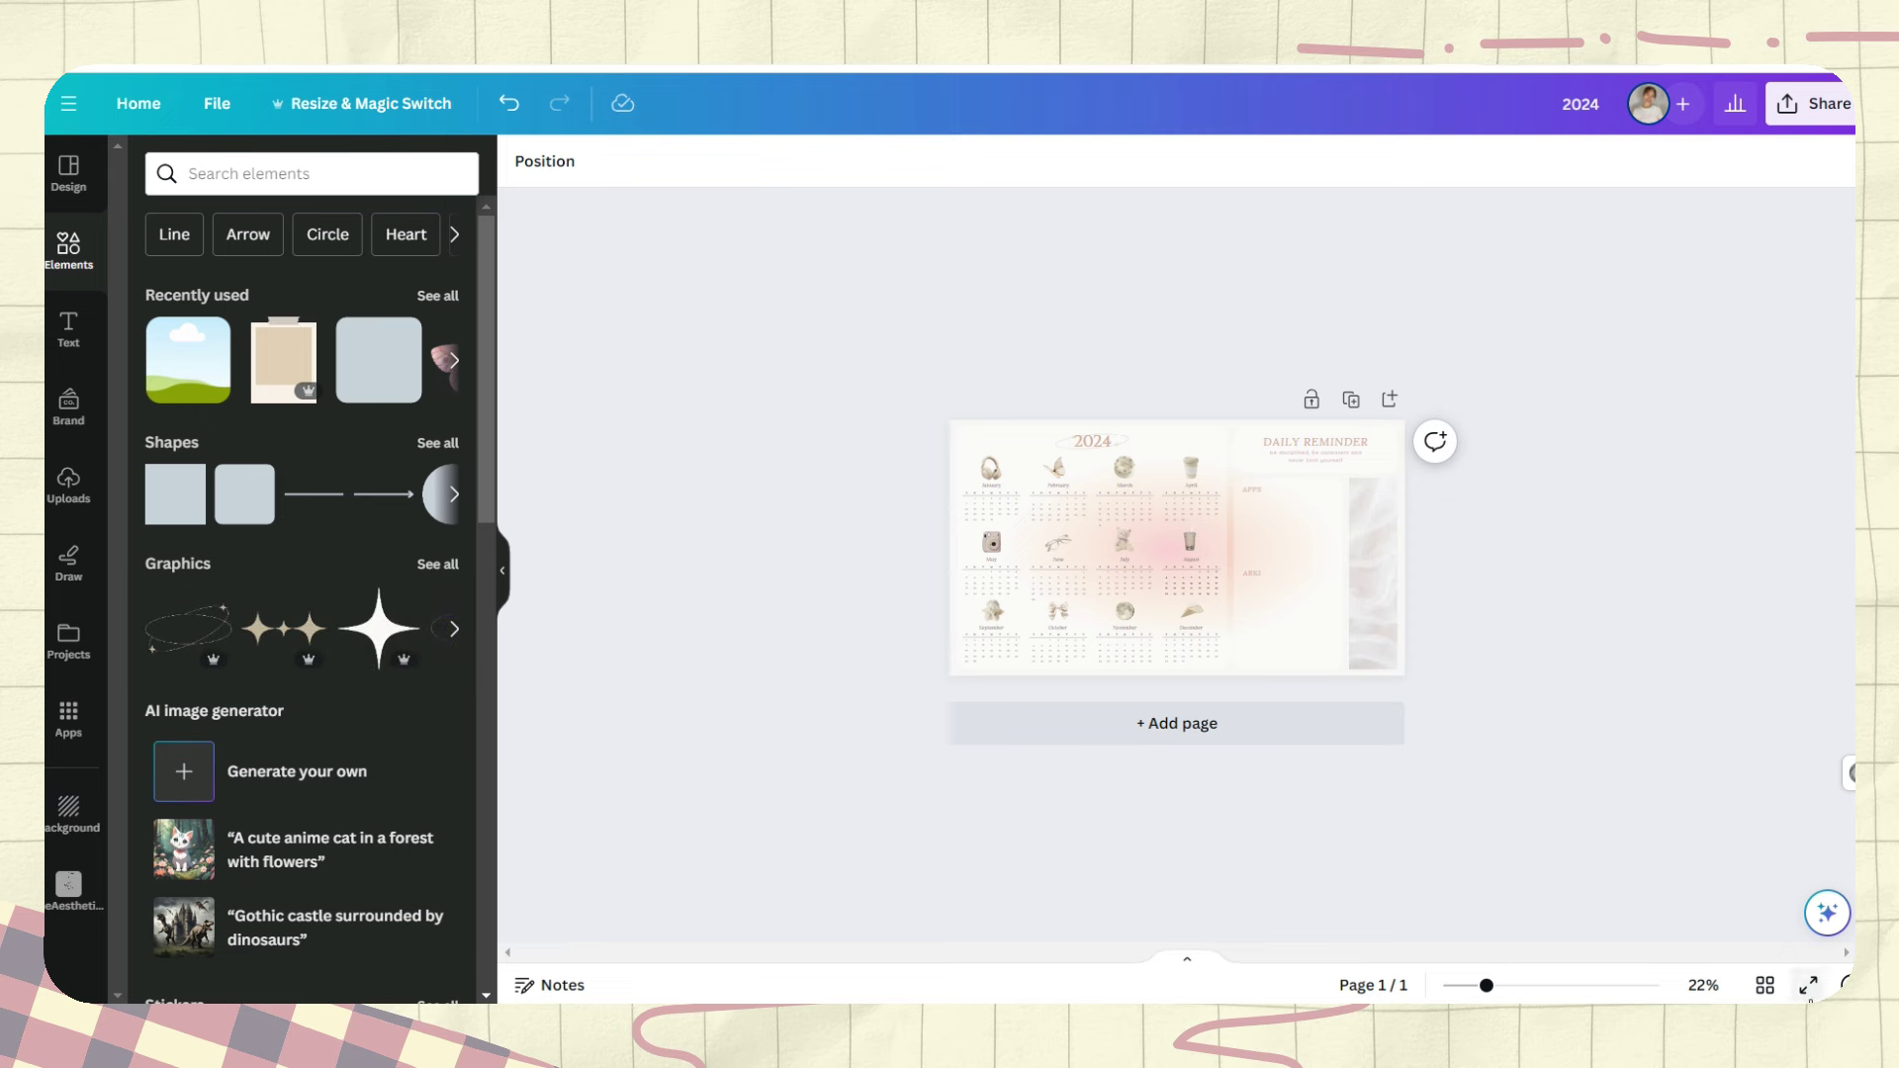
Preview the wallpaper full screen and download it as a PNG at 1,920 × 1,080 px.
click(1809, 989)
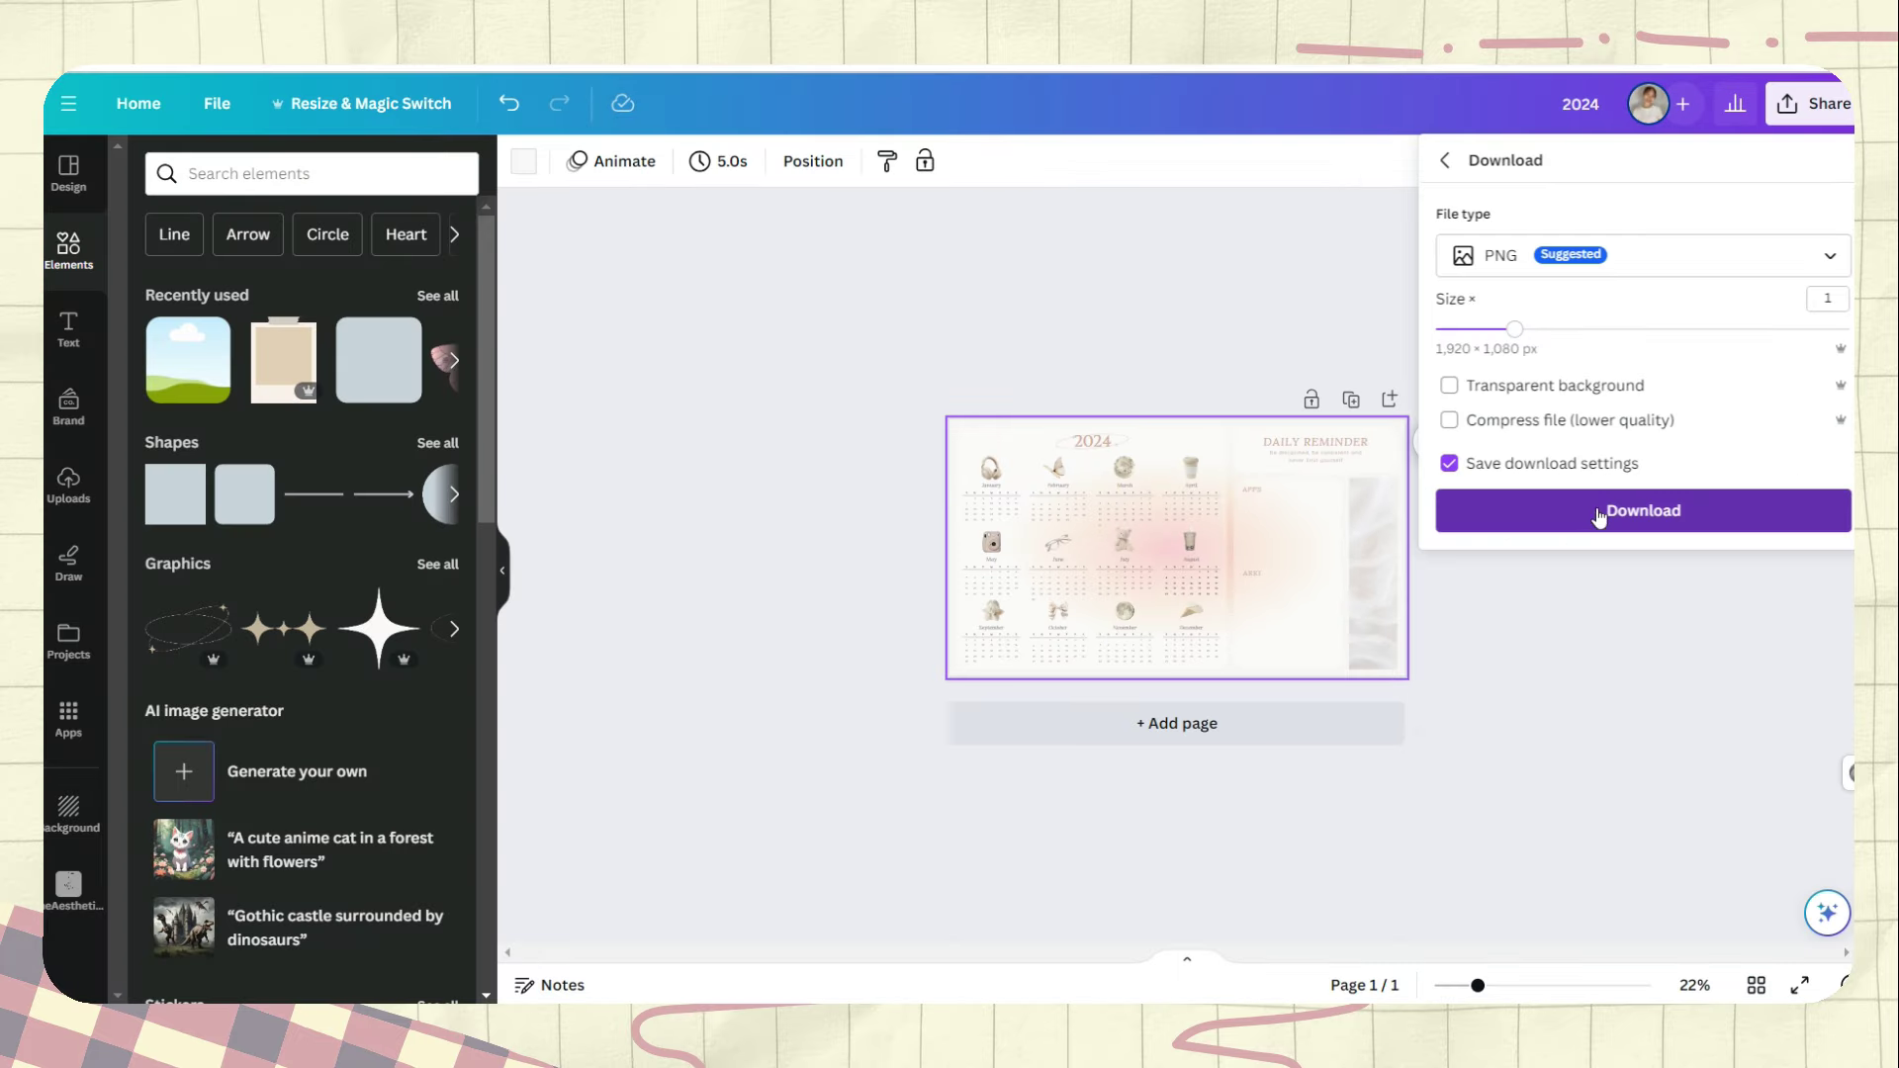
click(1452, 888)
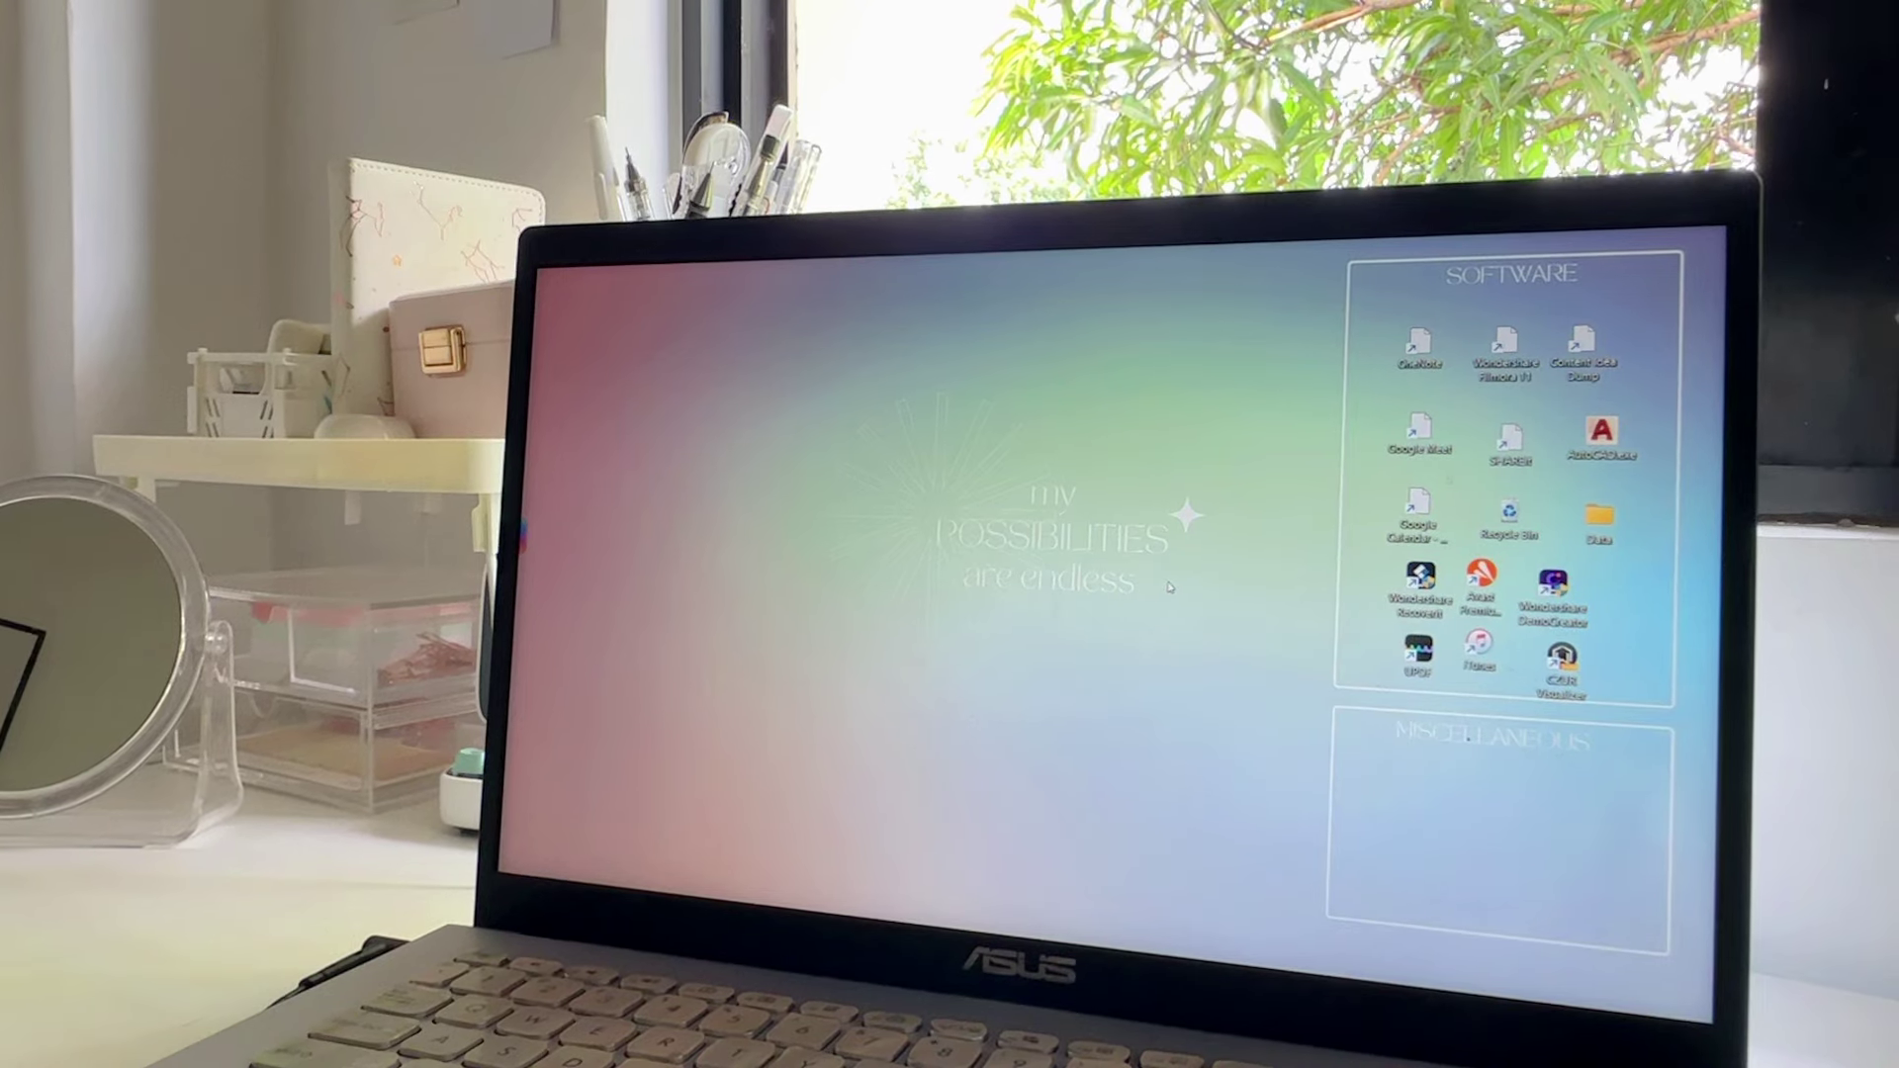
Switch to Windows Settings and set the calendar wallpaper from the Downloads folder as the desktop background picture.
key(super)
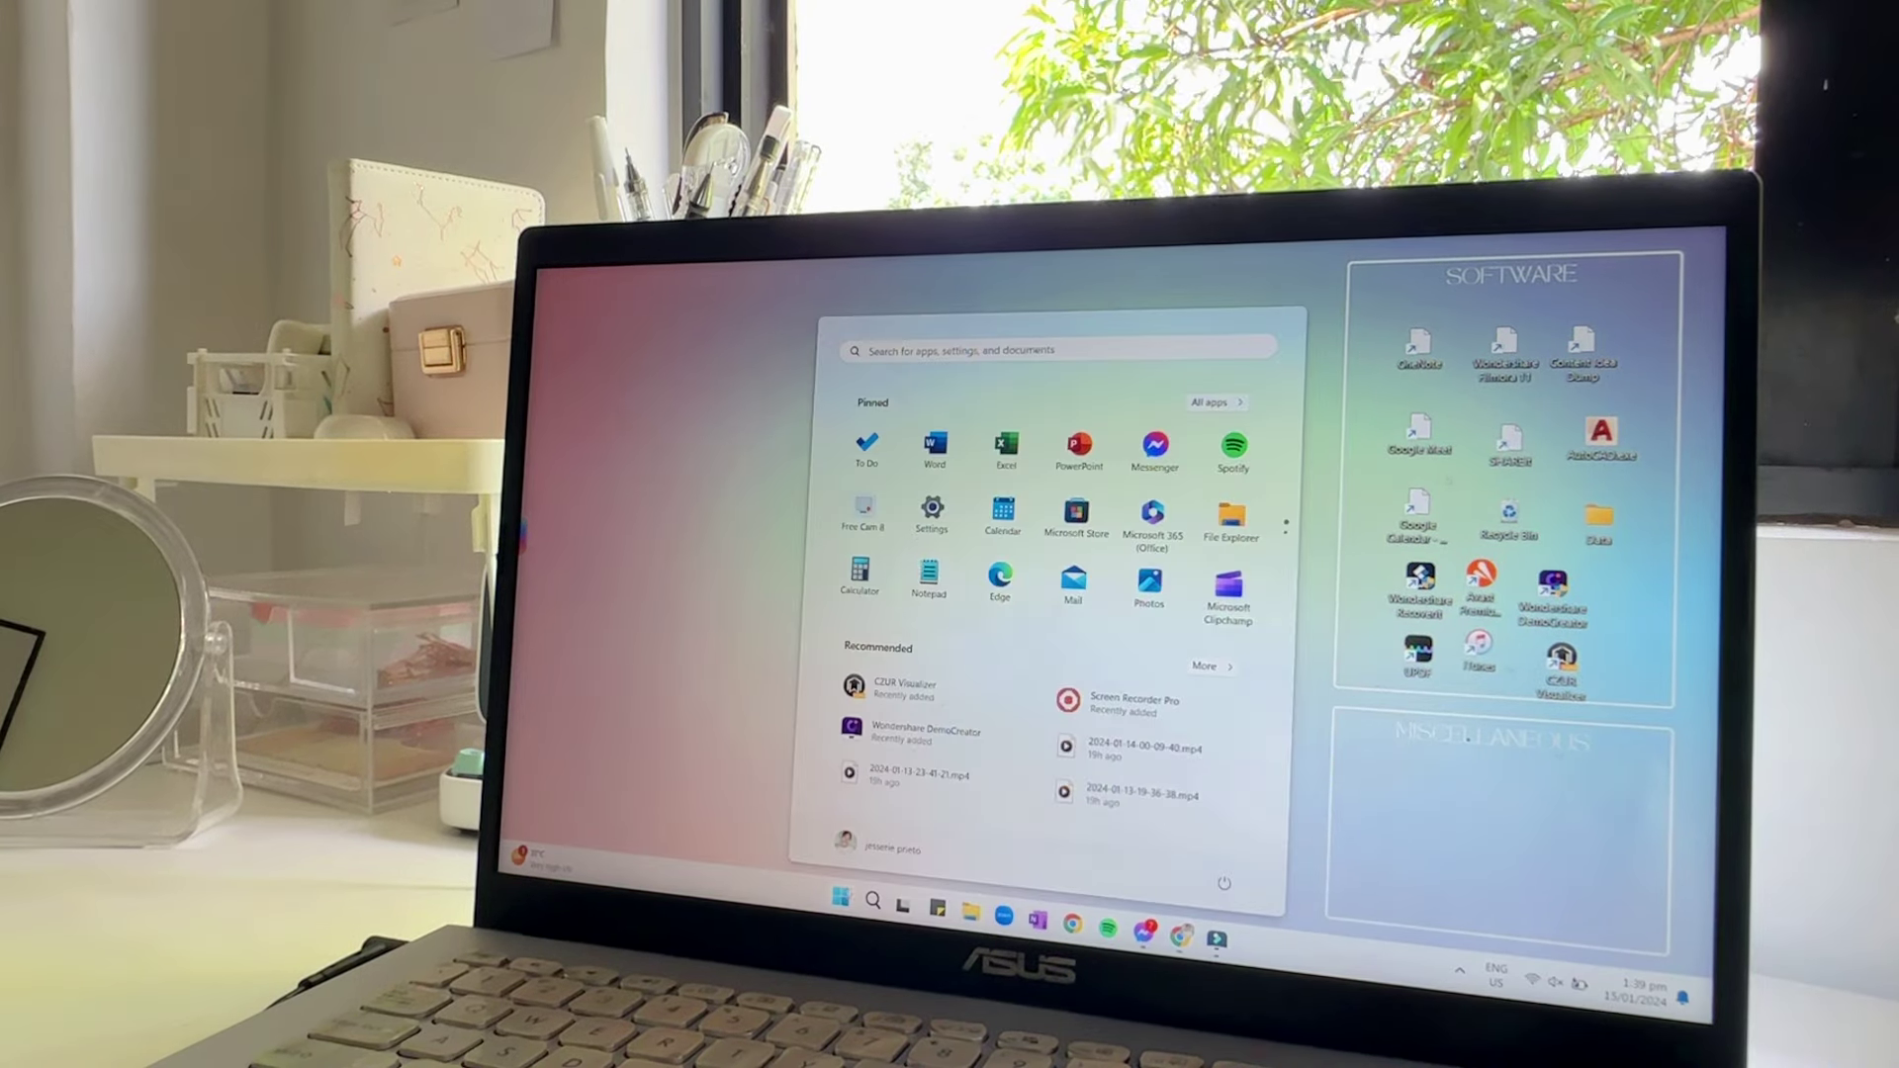
click(933, 511)
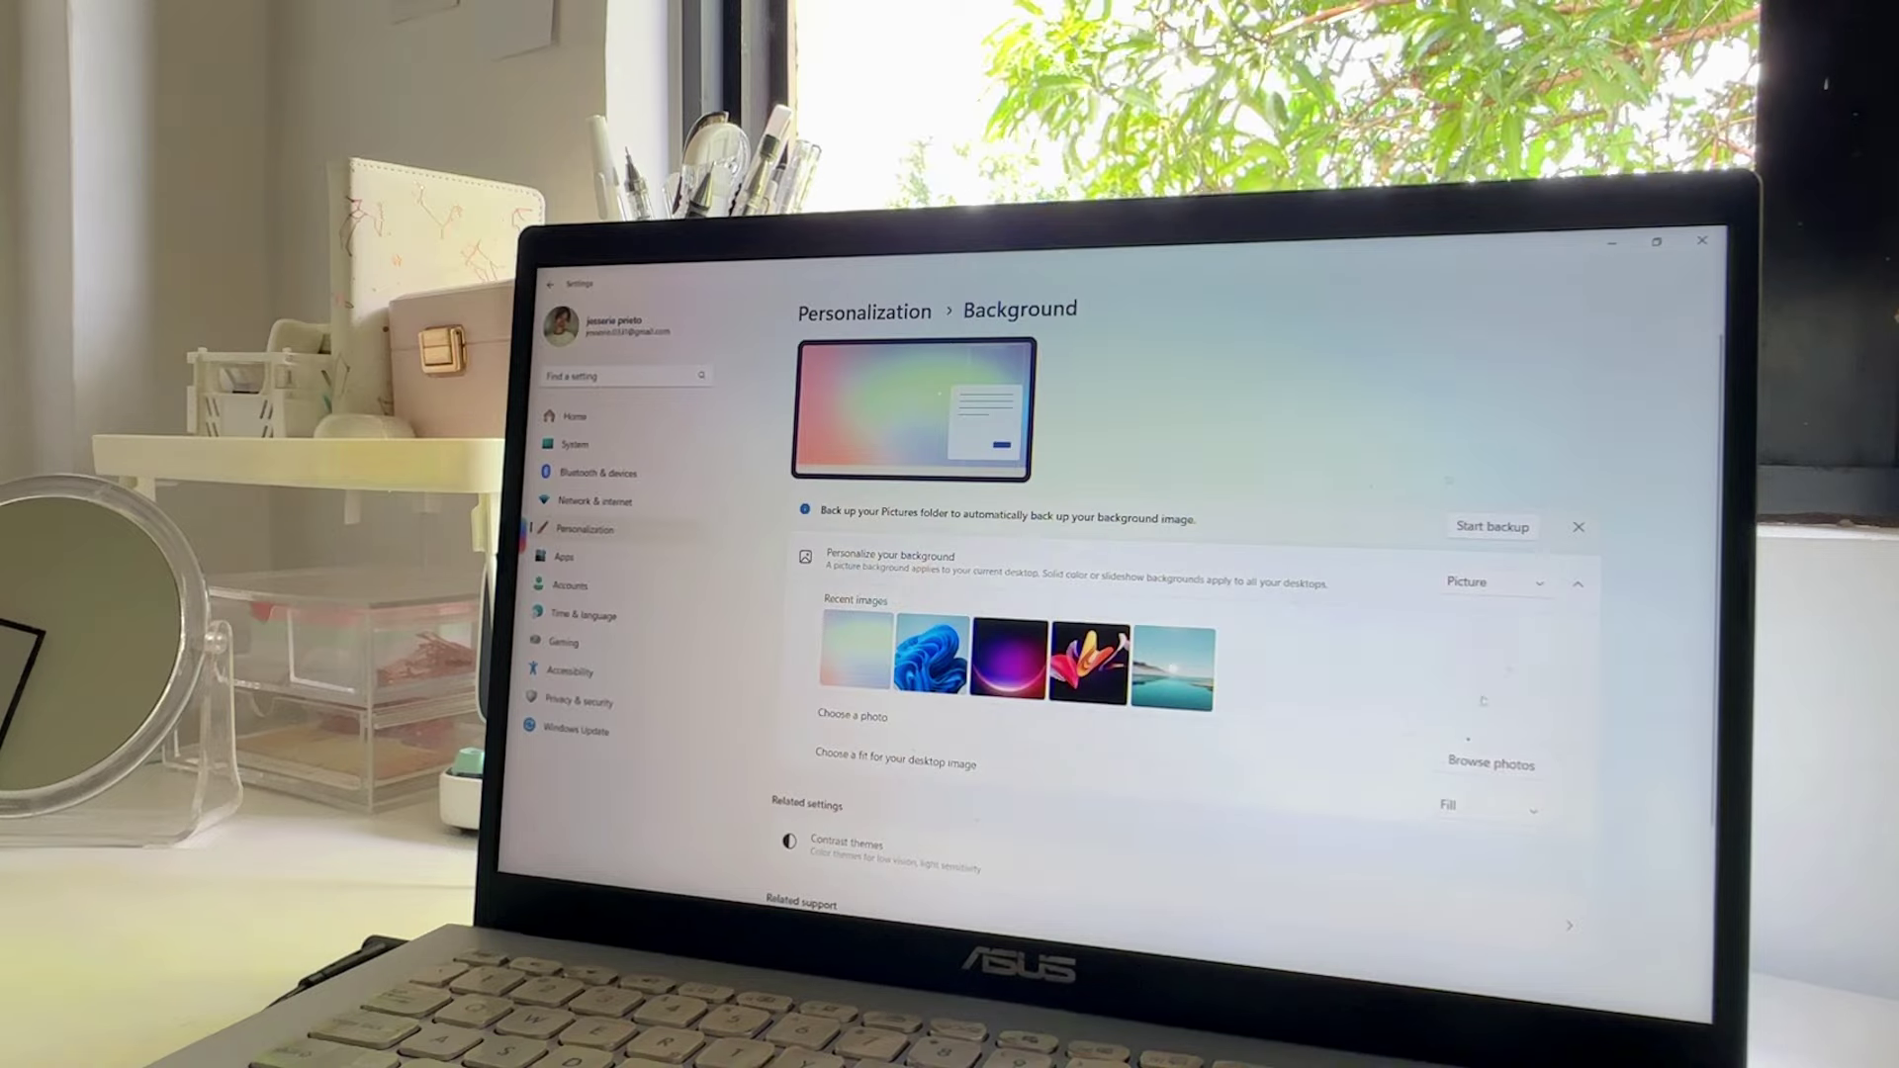
click(1499, 767)
scroll(825, 500, down, 1)
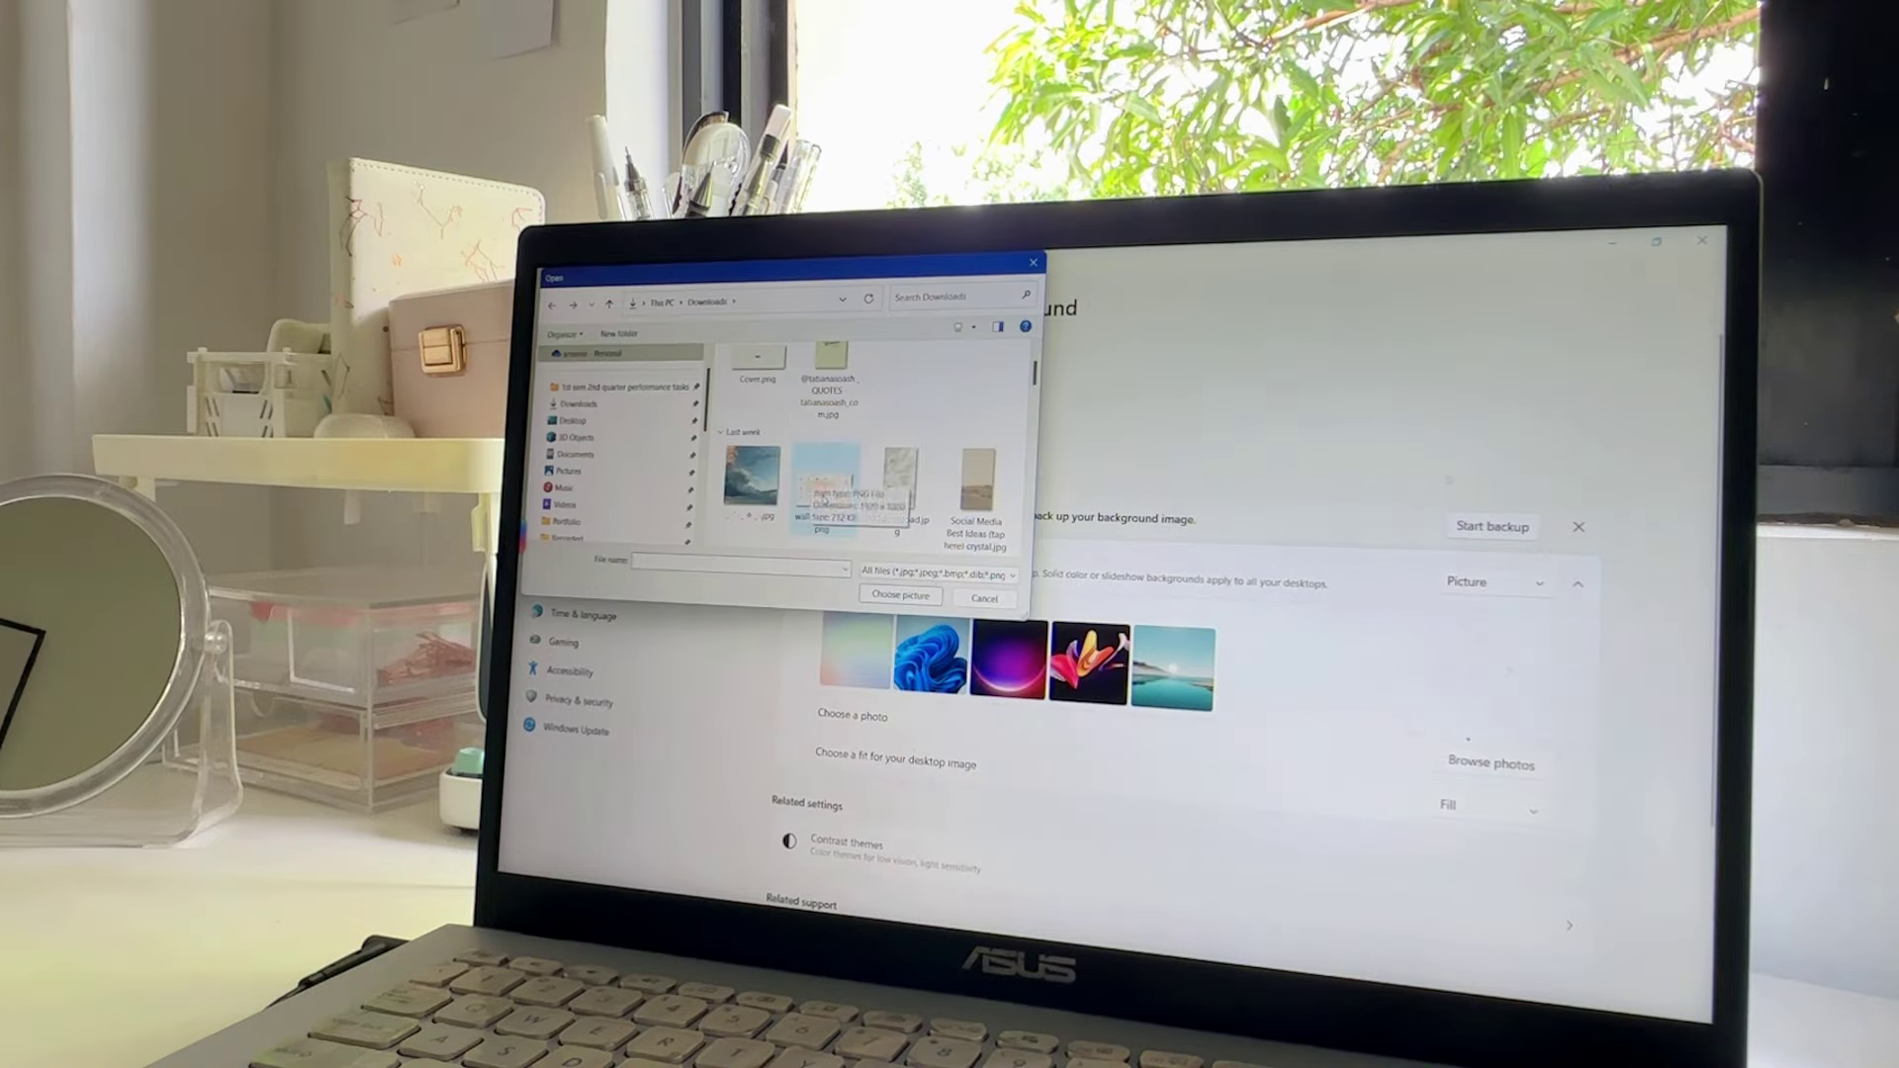
double_click(823, 501)
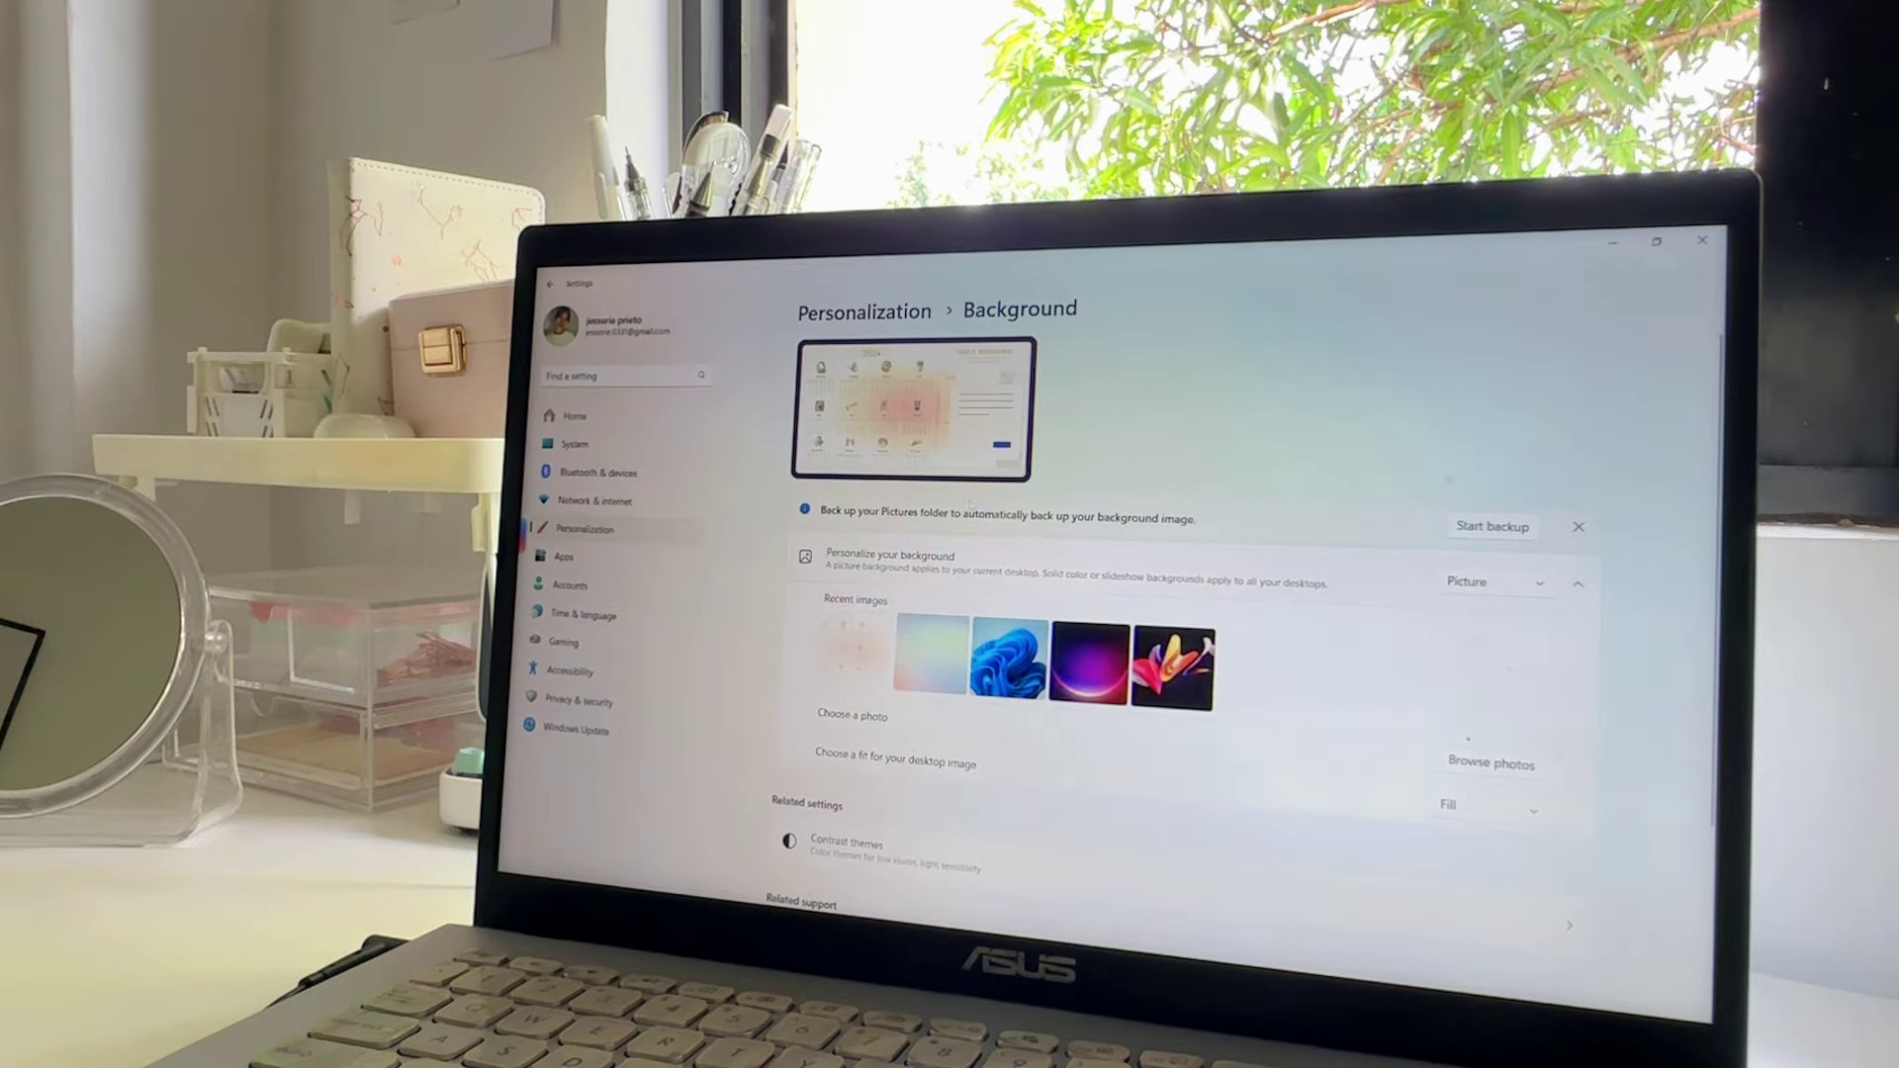
click(1612, 240)
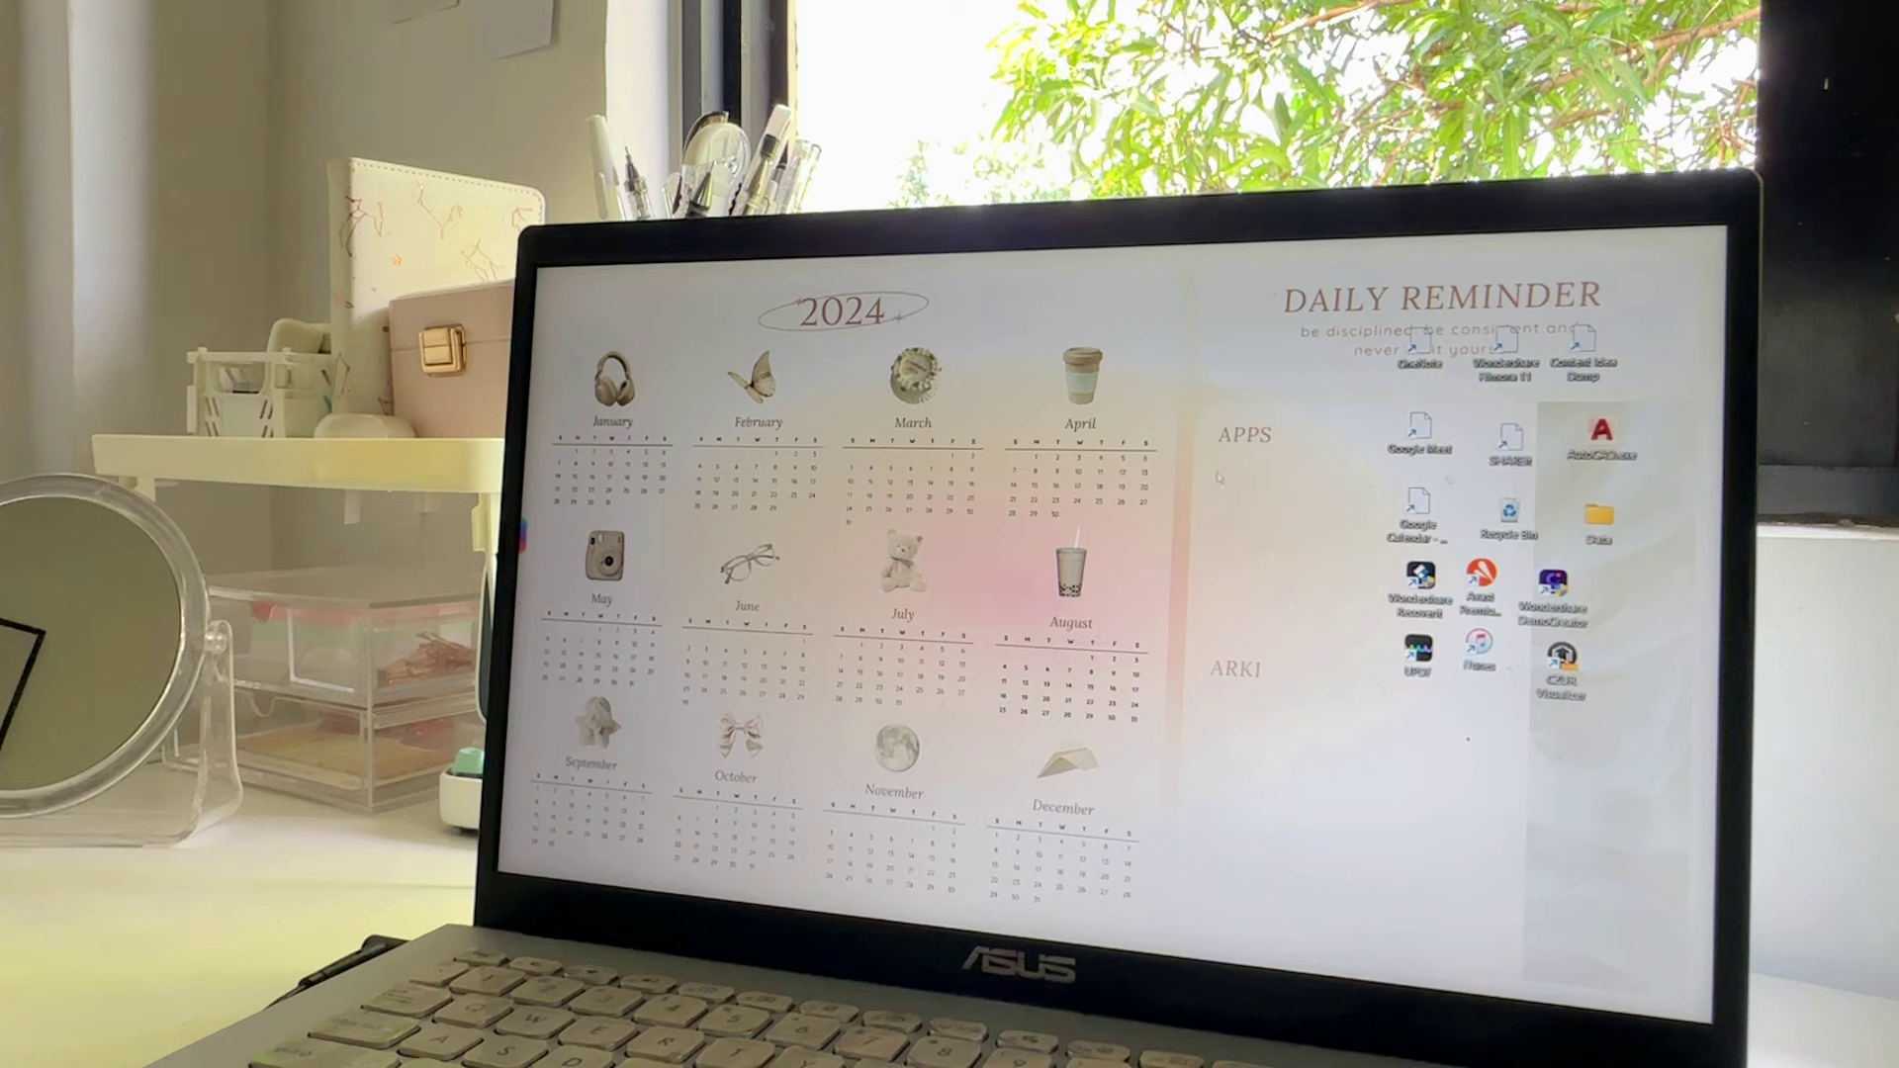
Select all the desktop icons and move them together off the daily reminder onto the APPS and ARKI area.
drag(1365, 333, 1592, 625)
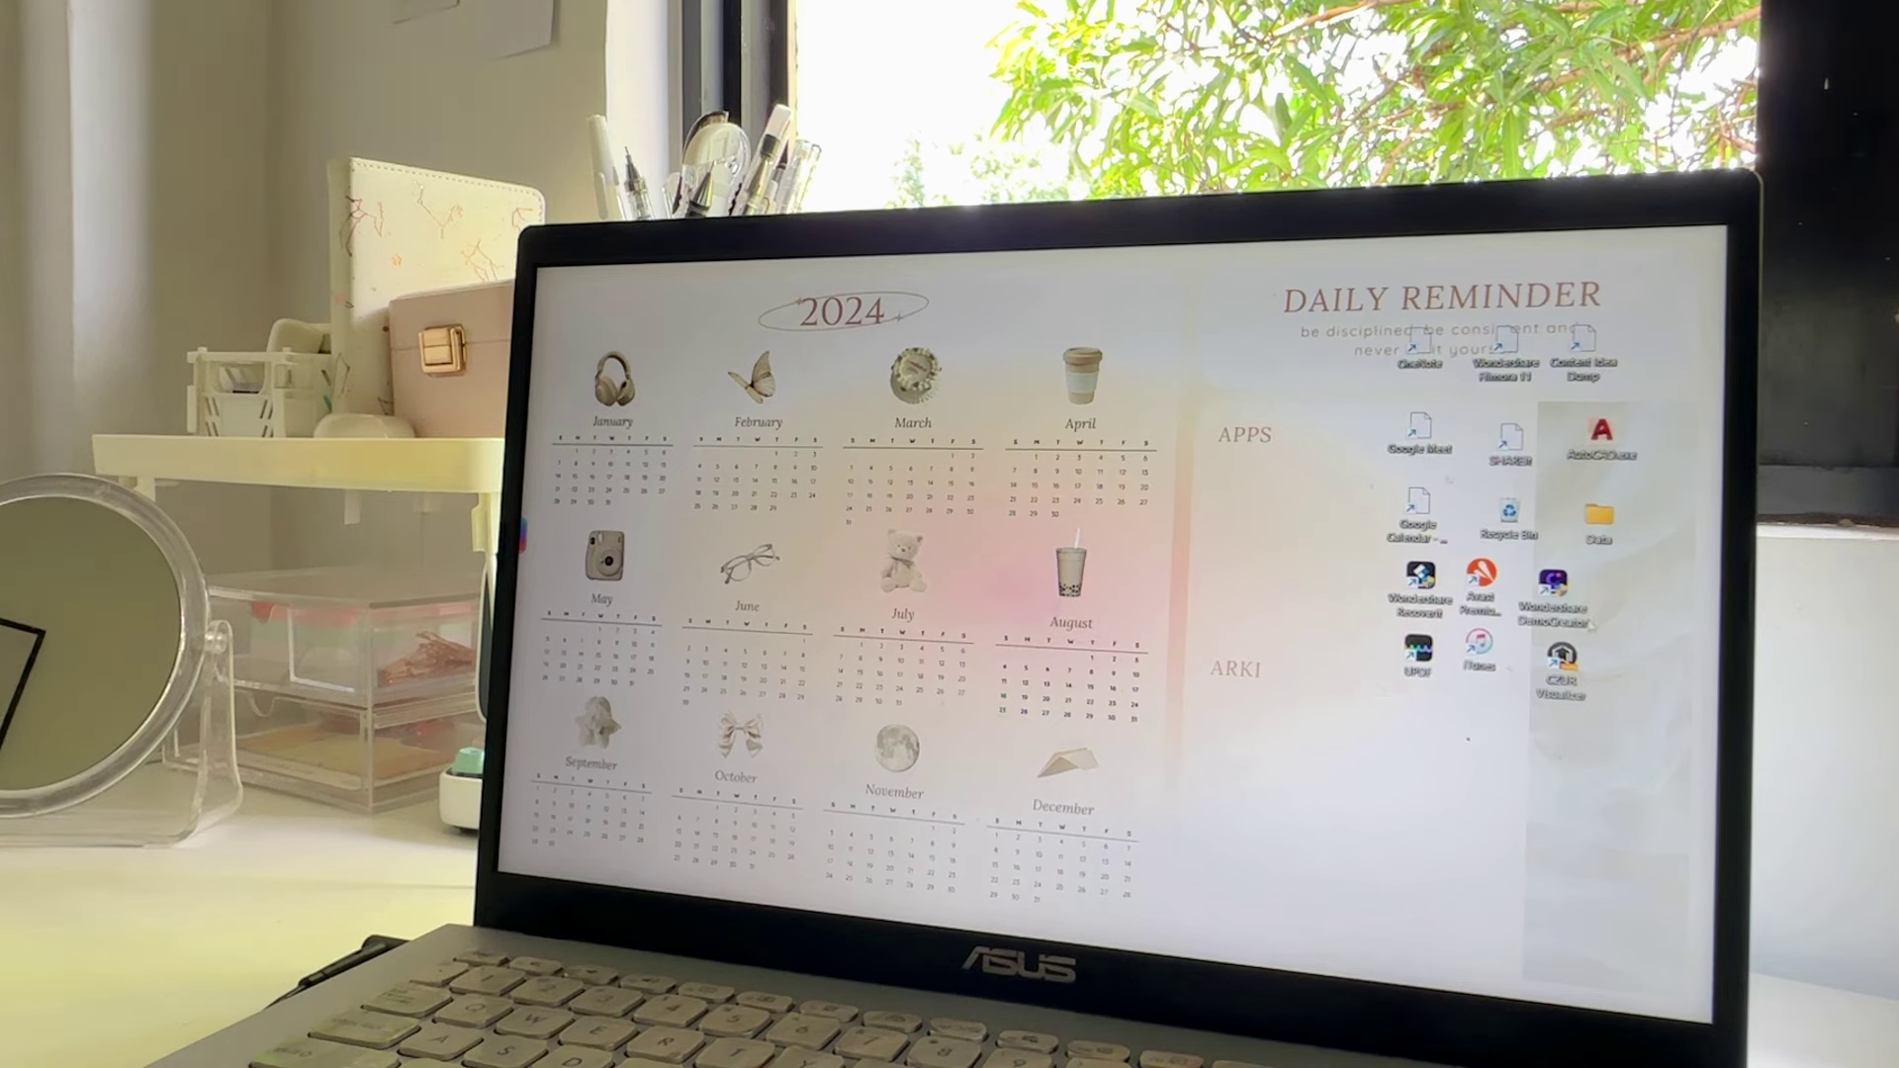
drag(1368, 324, 1665, 684)
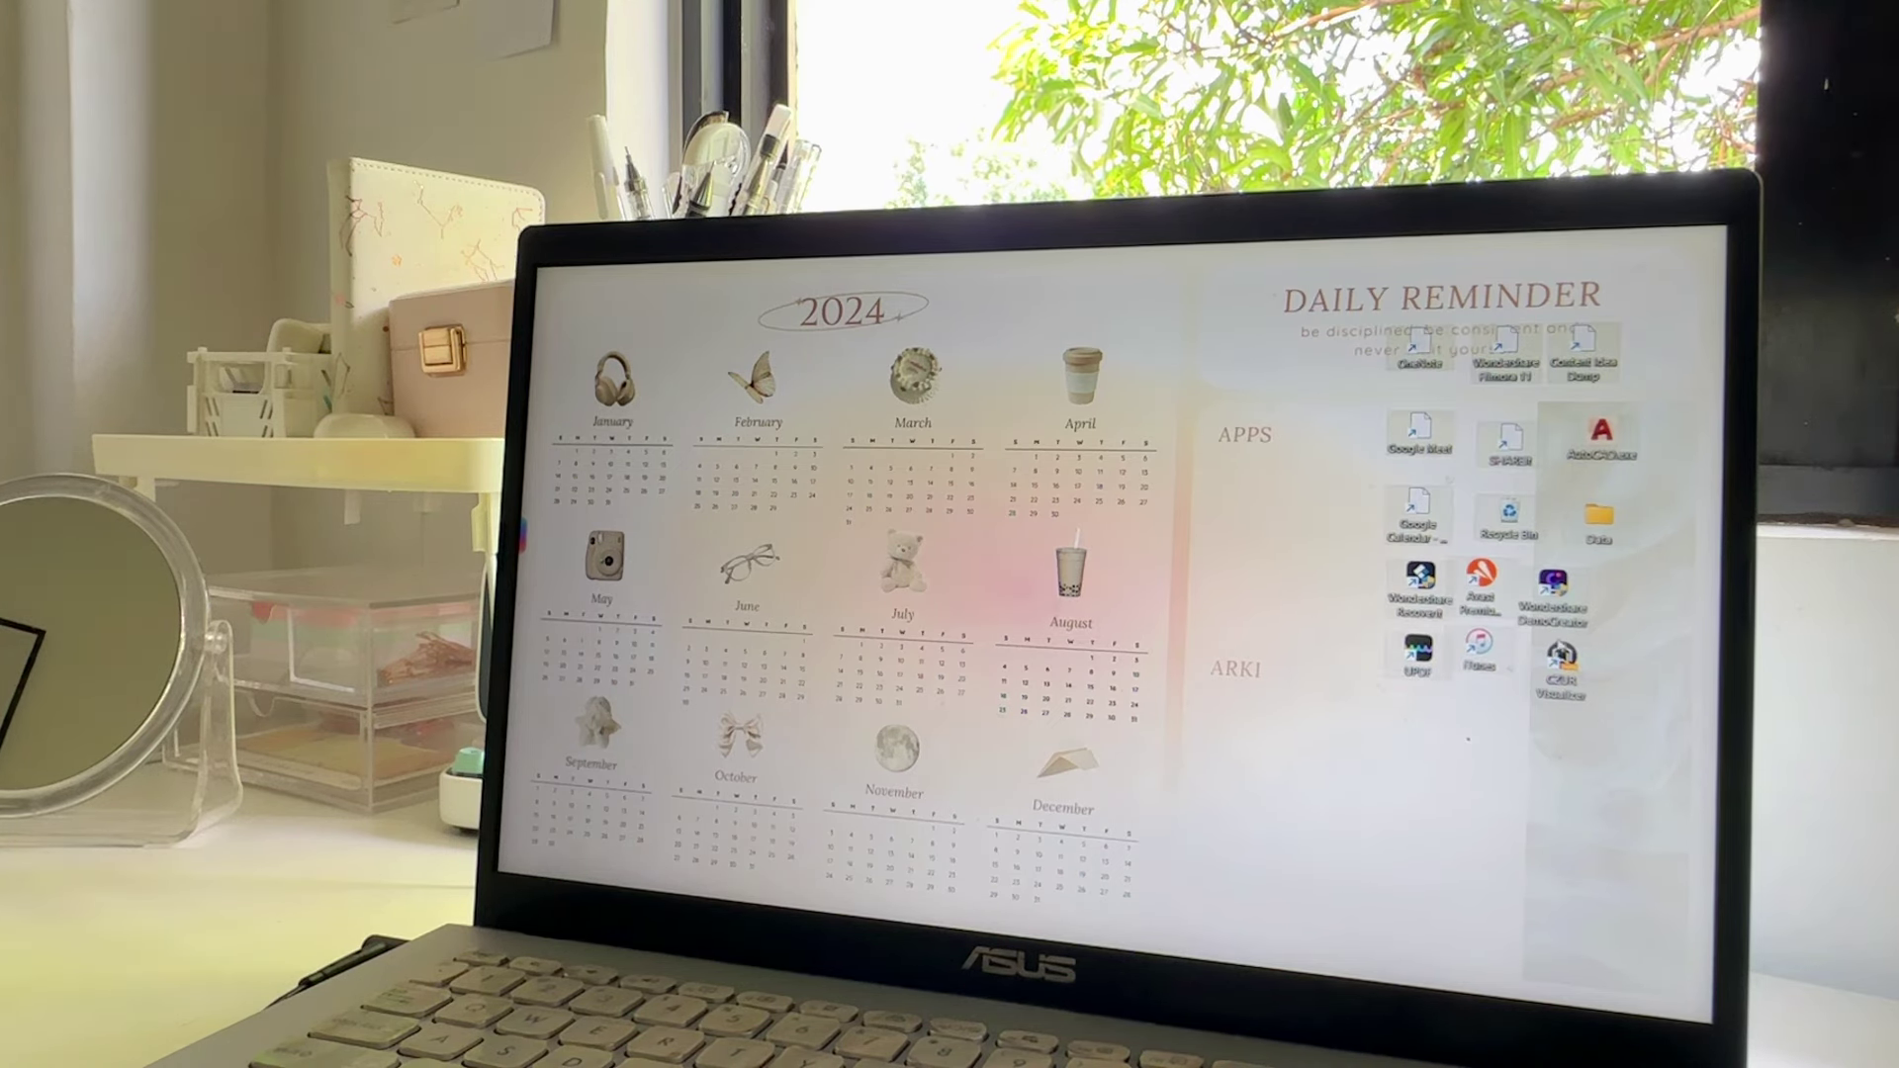
drag(1439, 776, 1424, 777)
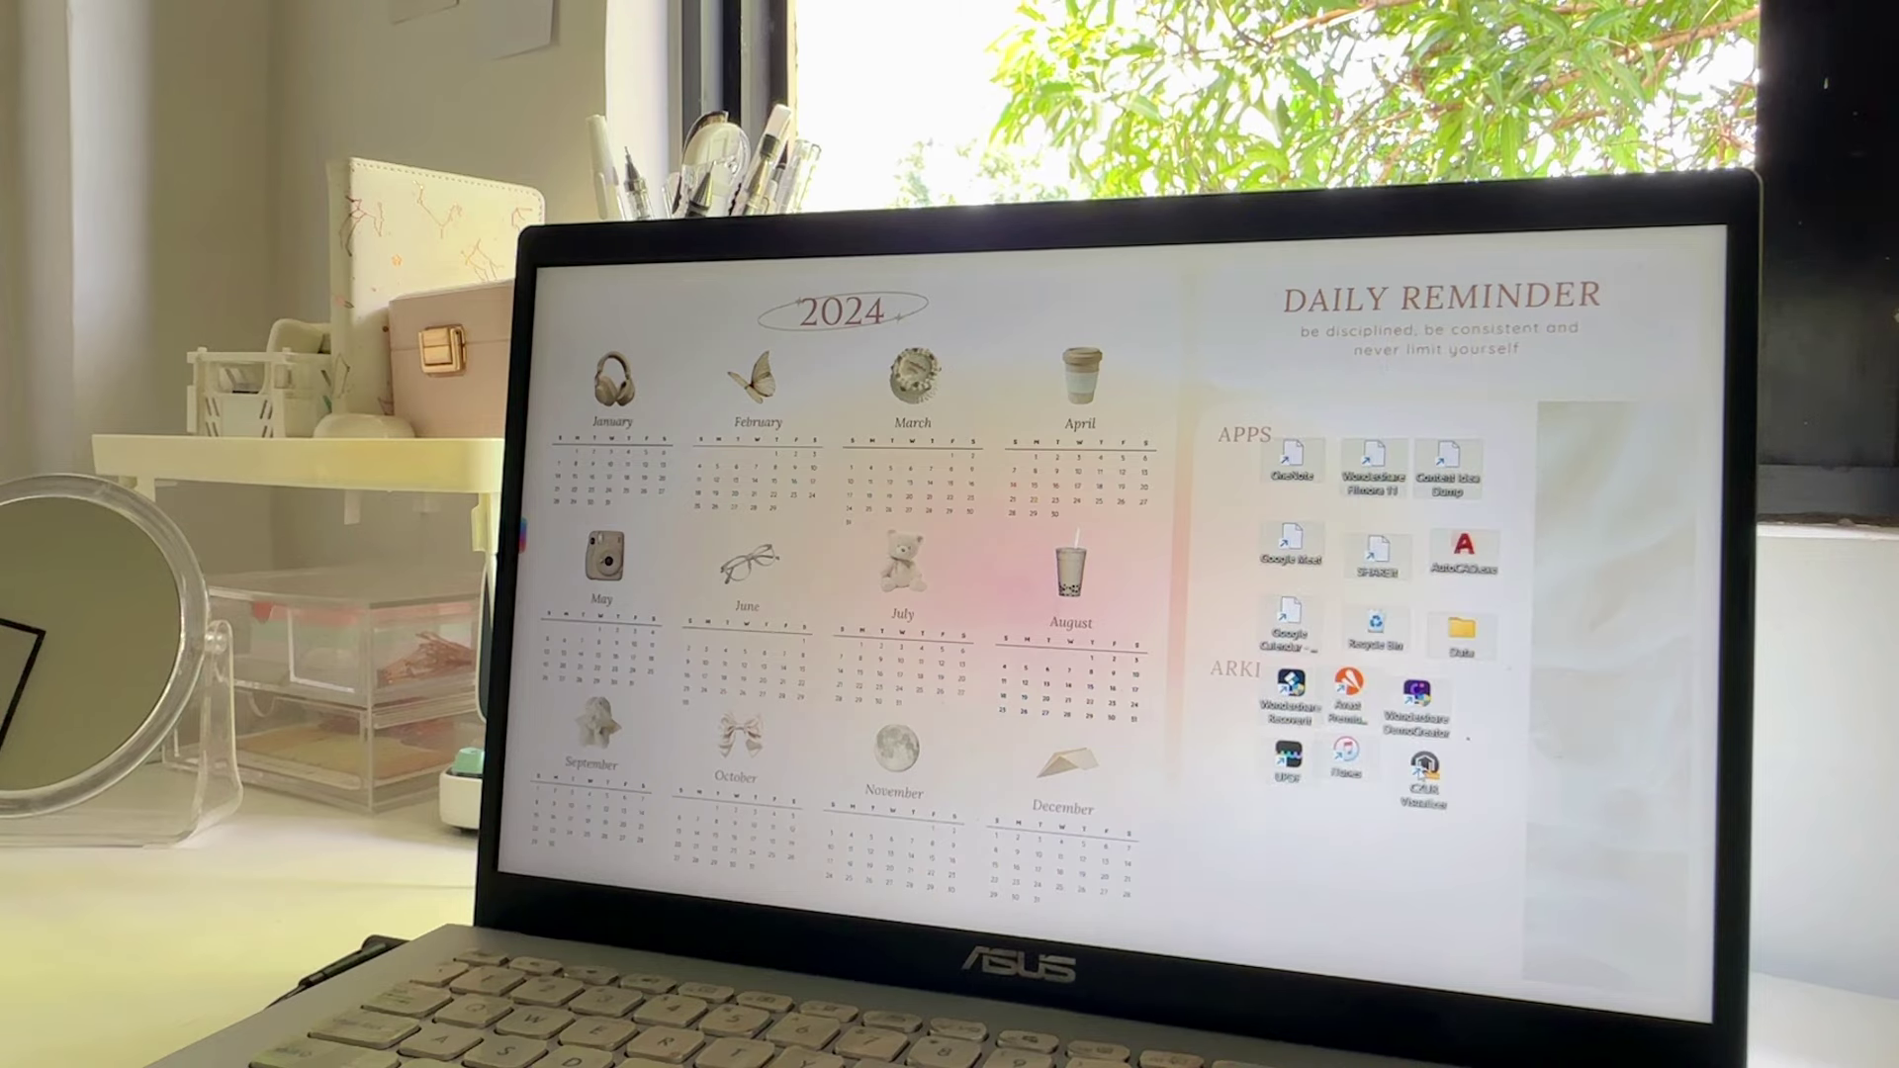